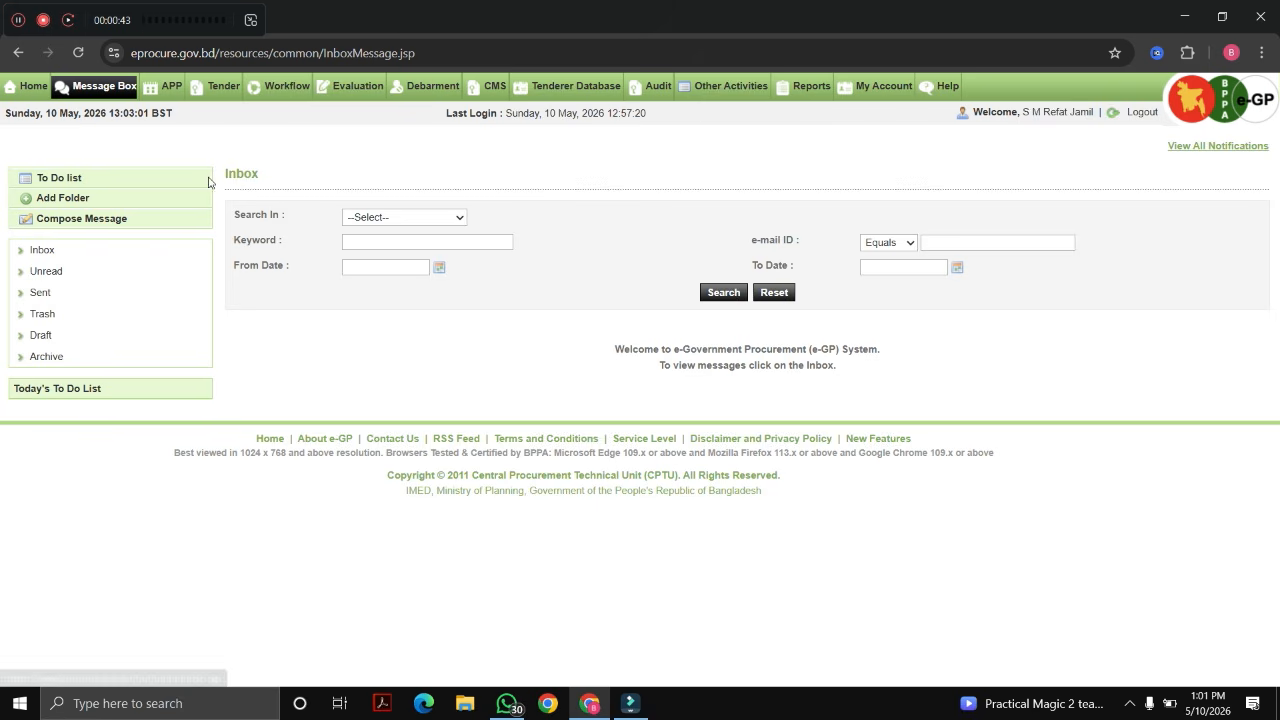
Step: Open My APP and filter plans to financial year 2025-2026 with Approved status
mouse_move(170, 82)
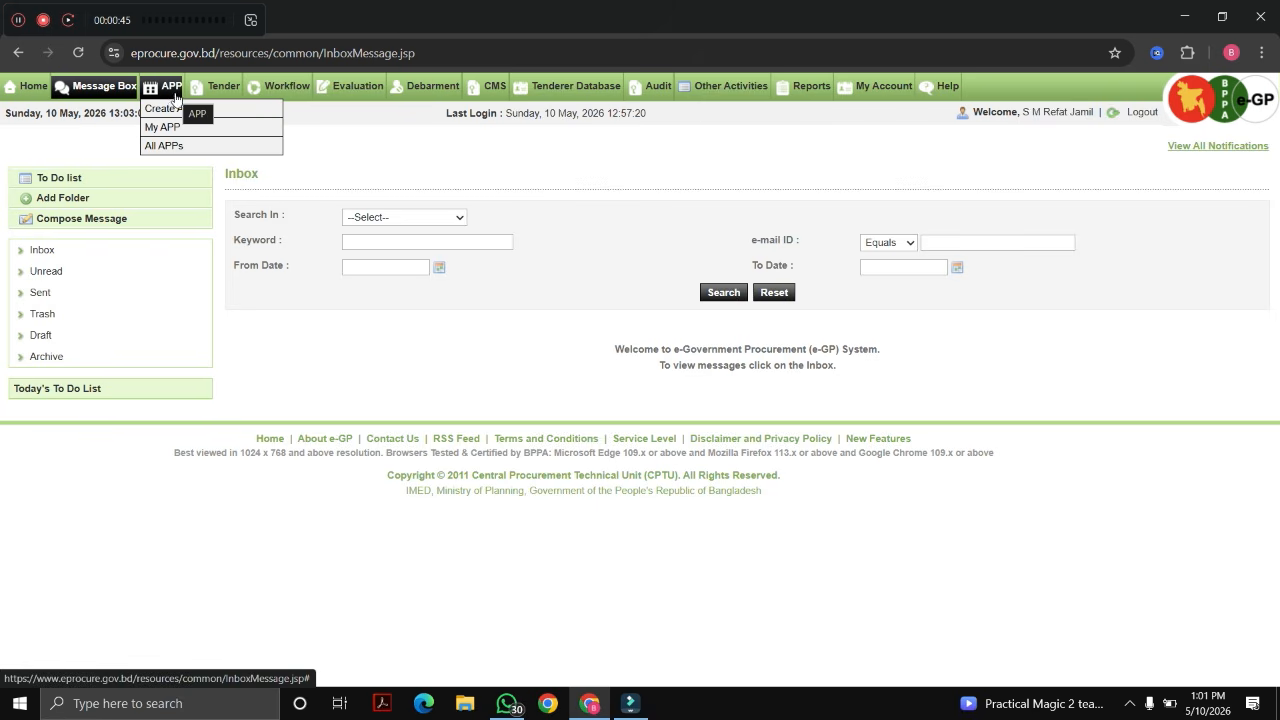
click(162, 127)
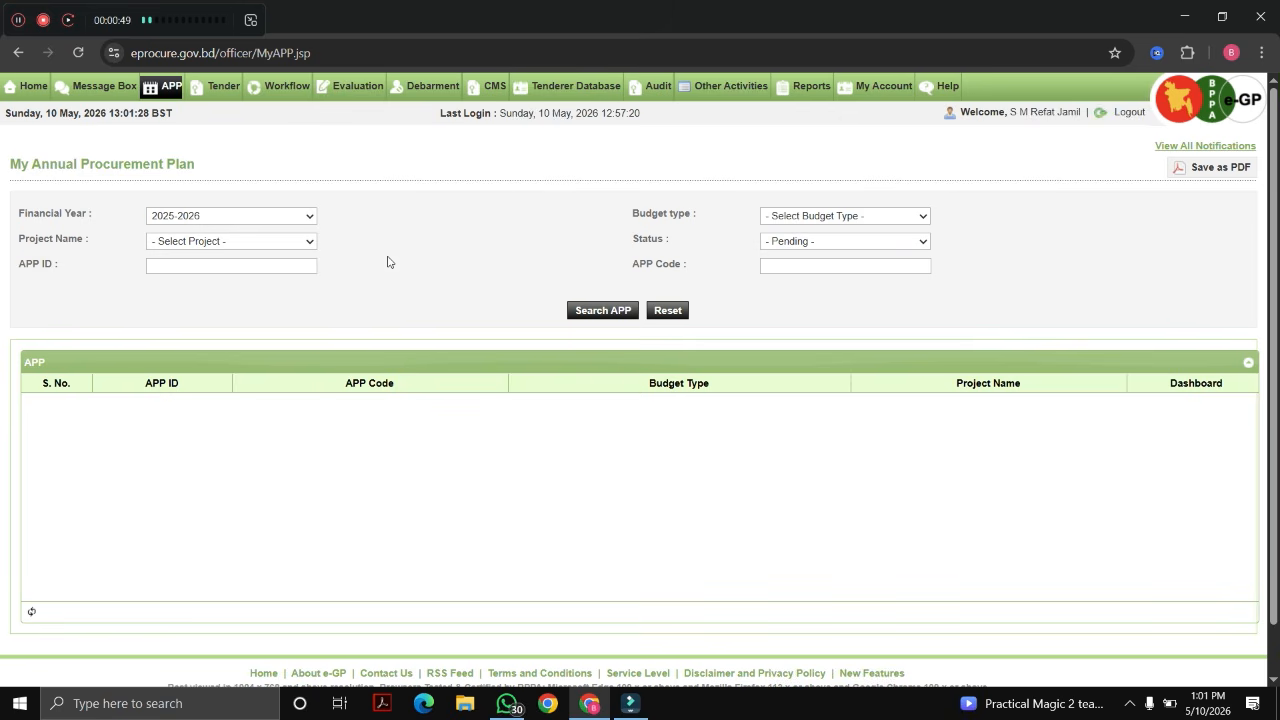
click(216, 224)
click(212, 218)
click(819, 240)
click(797, 277)
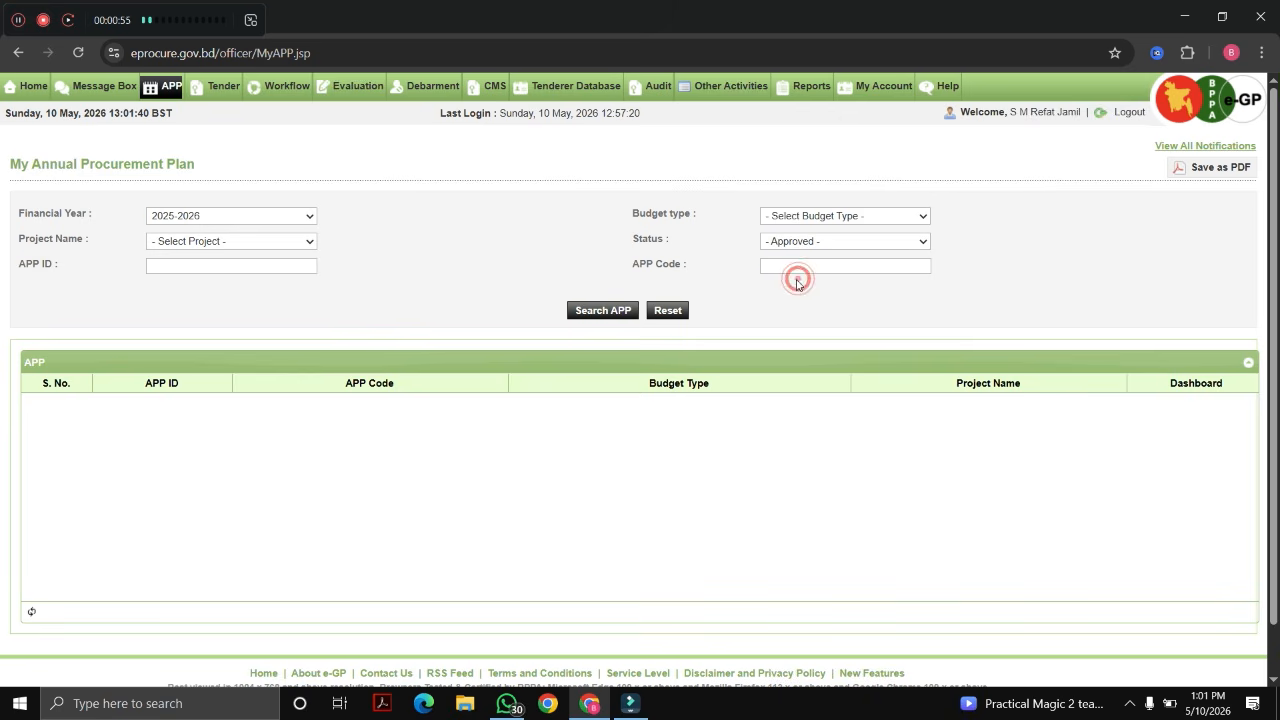
Step: Filter by Development budget type, search, and open the dashboard for APP 222484 (Noler Char/2025-26)
click(816, 215)
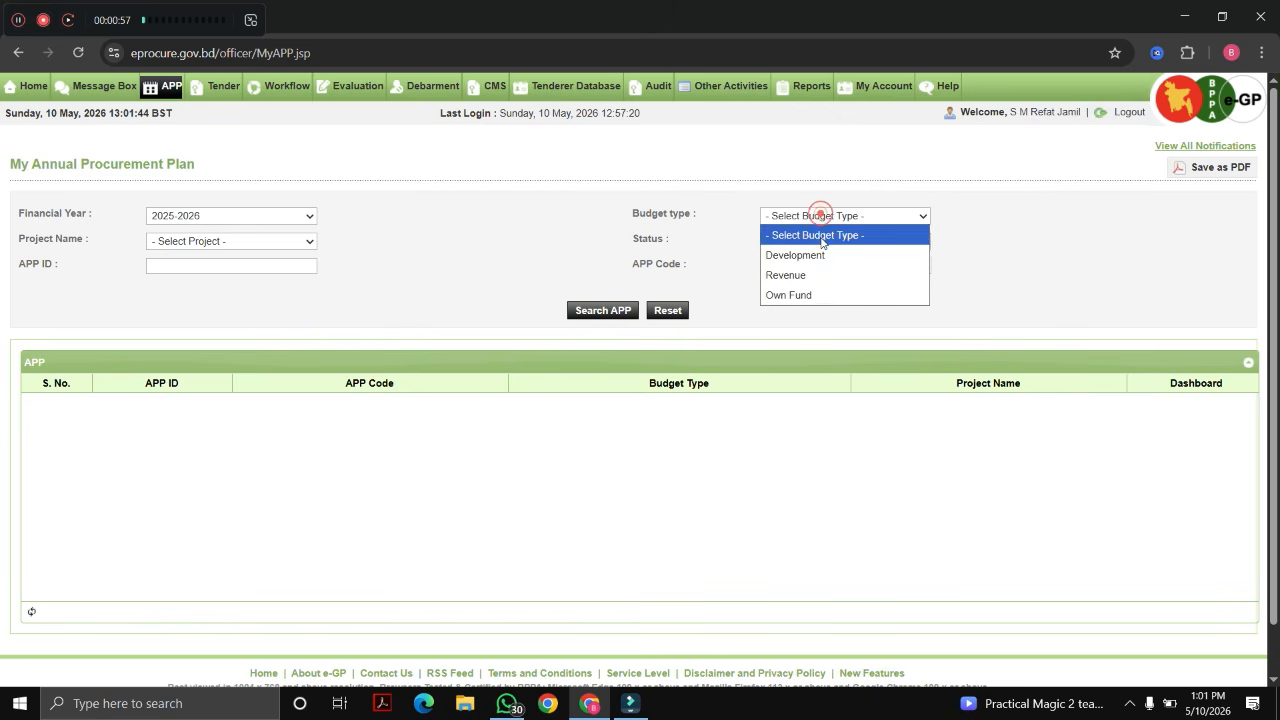
click(815, 275)
click(832, 215)
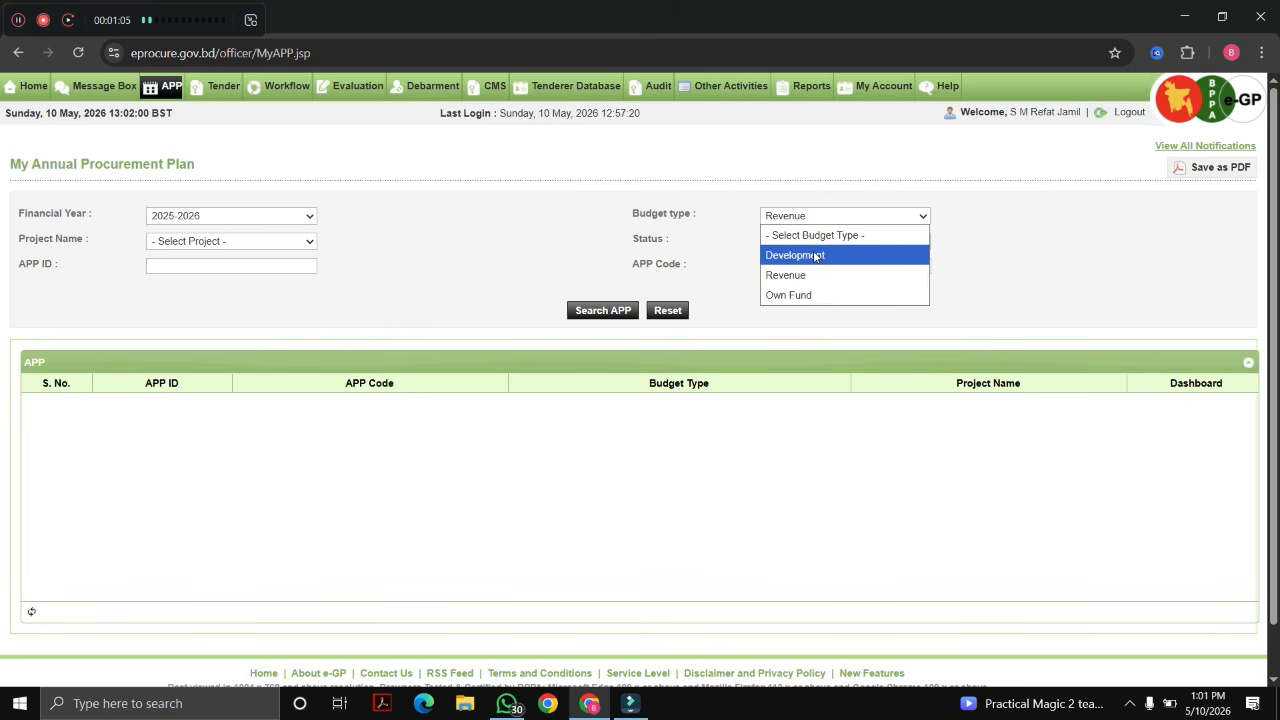
click(812, 256)
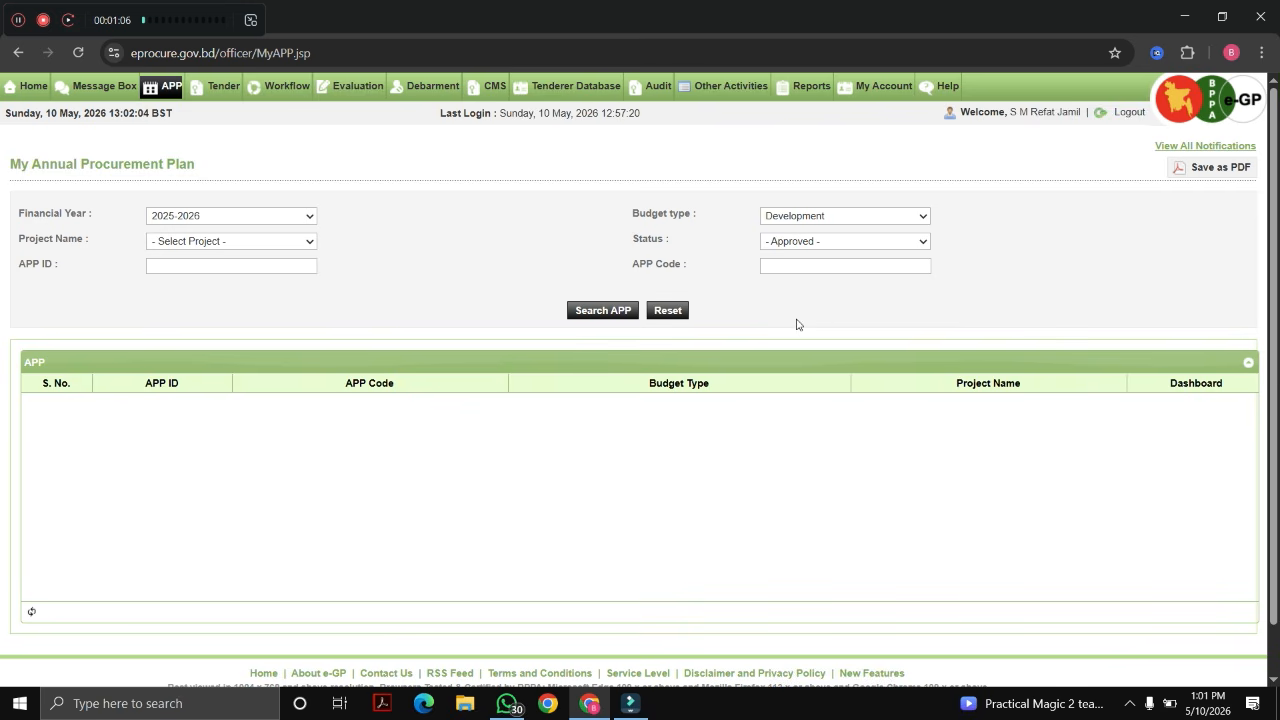
click(618, 314)
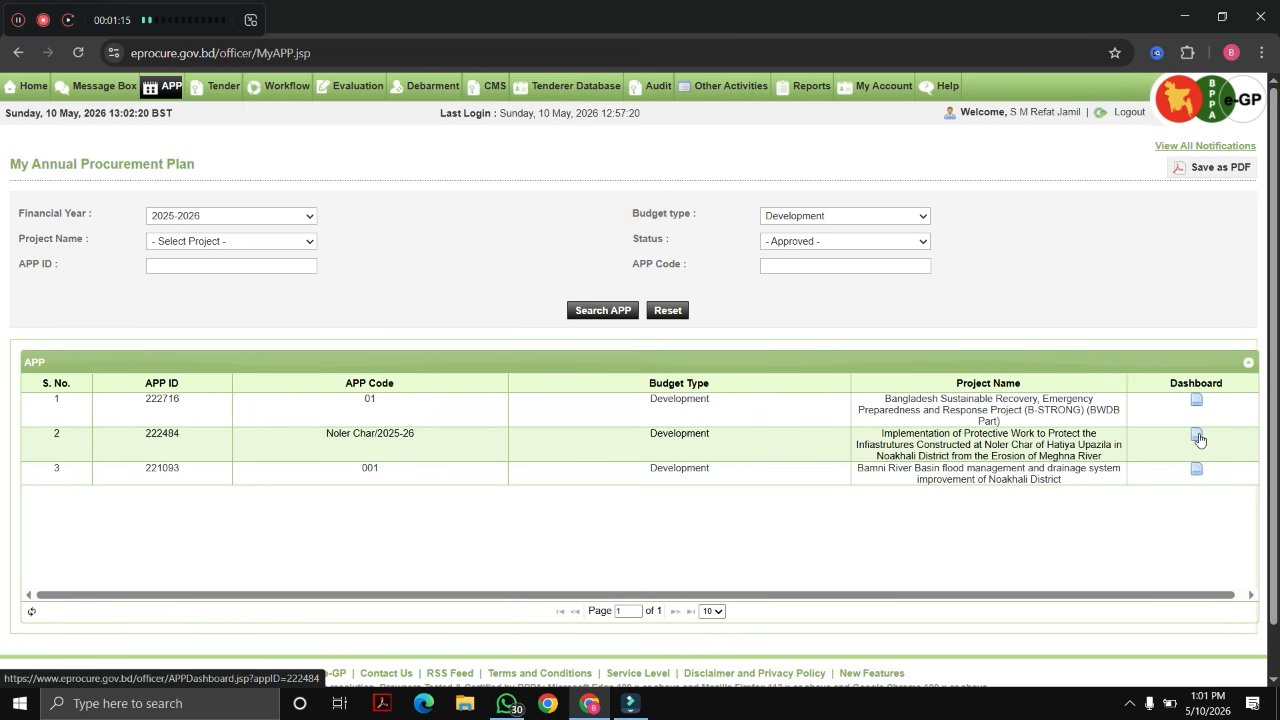
drag(921, 435, 1078, 445)
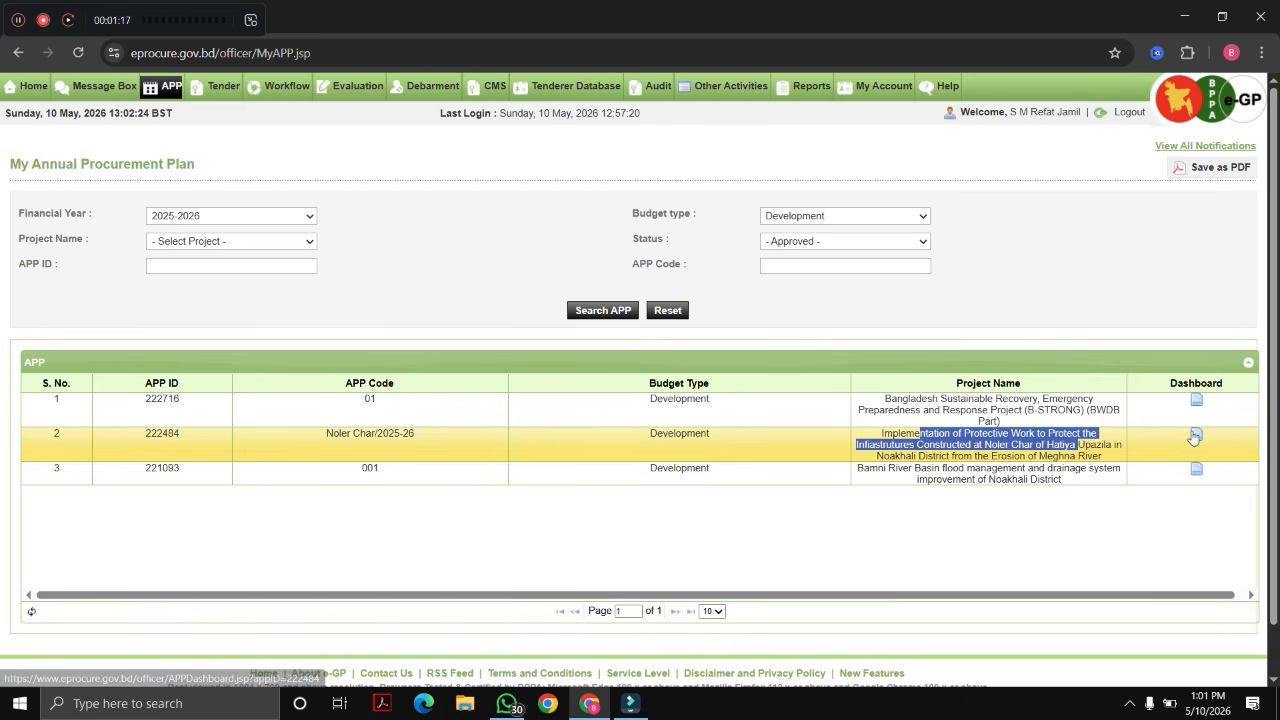
click(1195, 437)
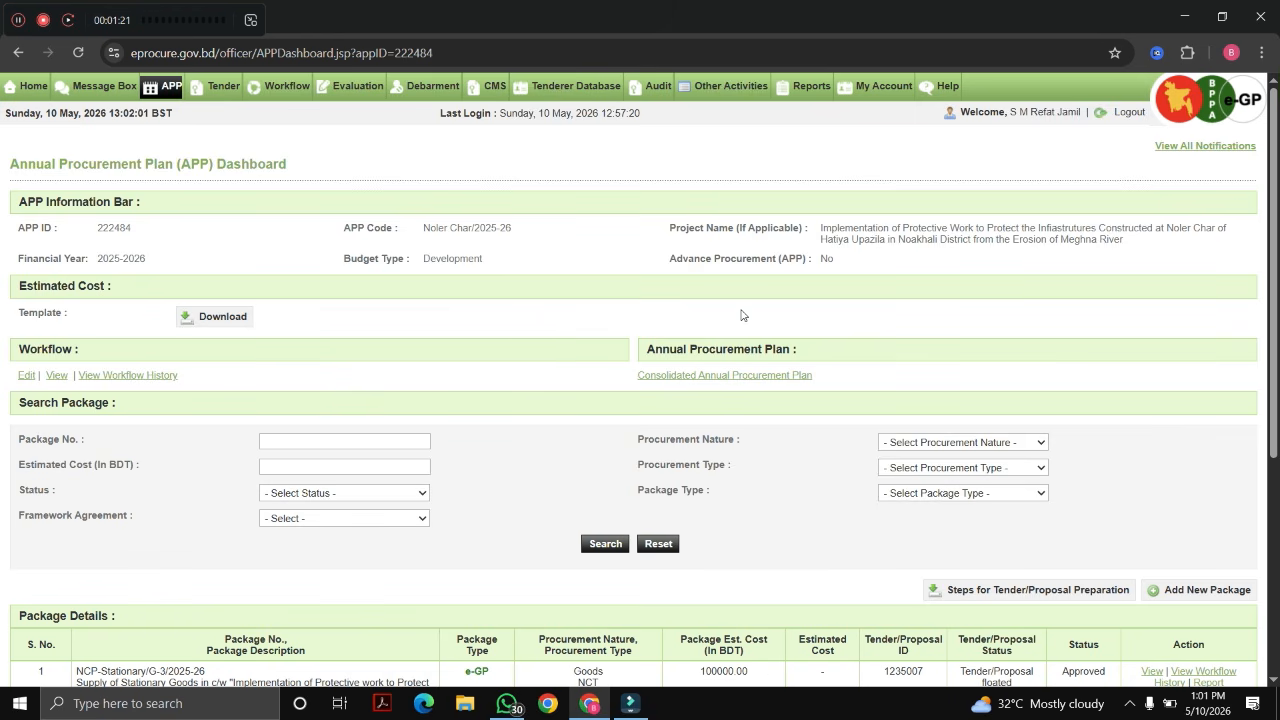
Step: Start a tender for the approved, not-yet-floated package NCP-Vehicle Maint/W-6/2025-26
scroll(745, 316, down, 2)
scroll(758, 293, down, 2)
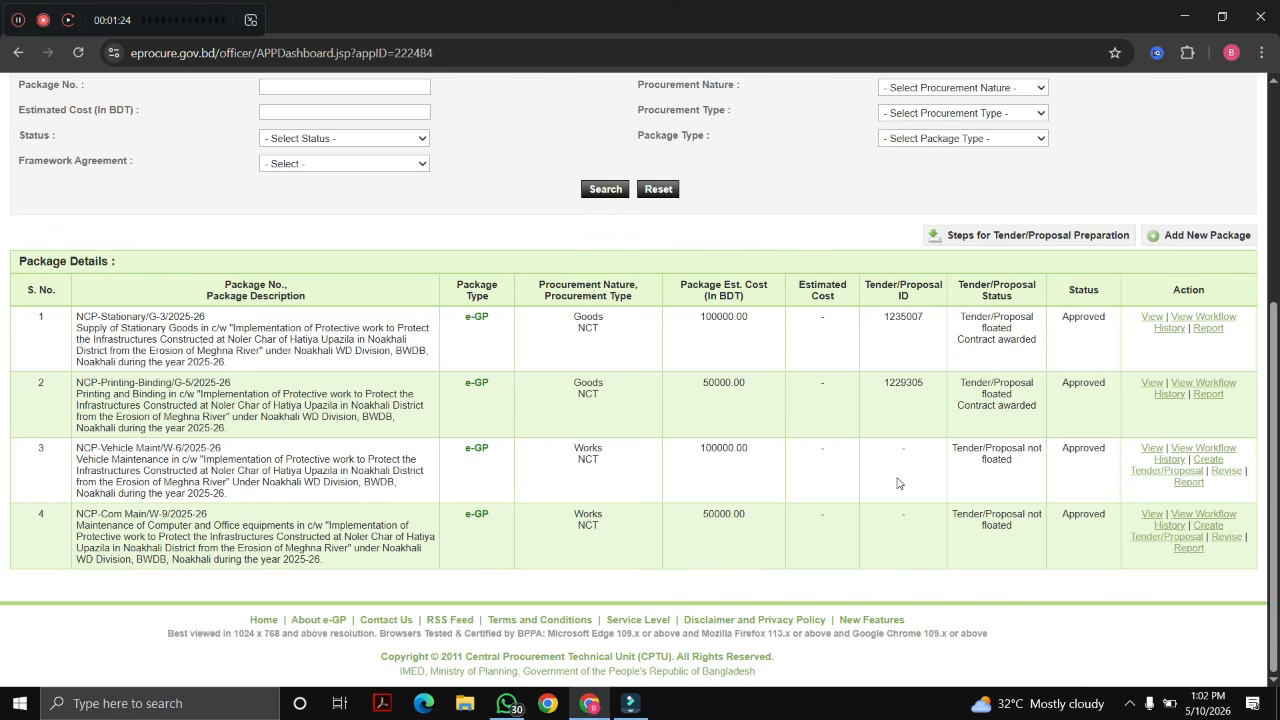
drag(870, 314, 905, 380)
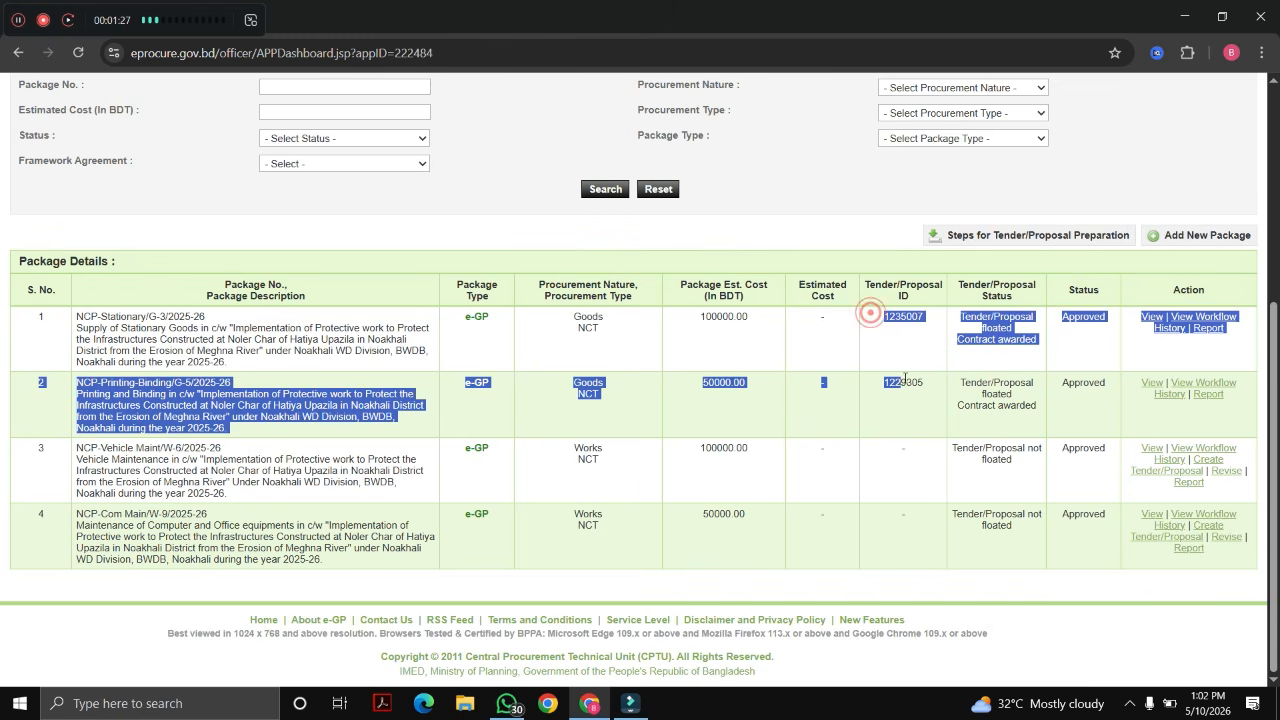
drag(884, 438, 897, 532)
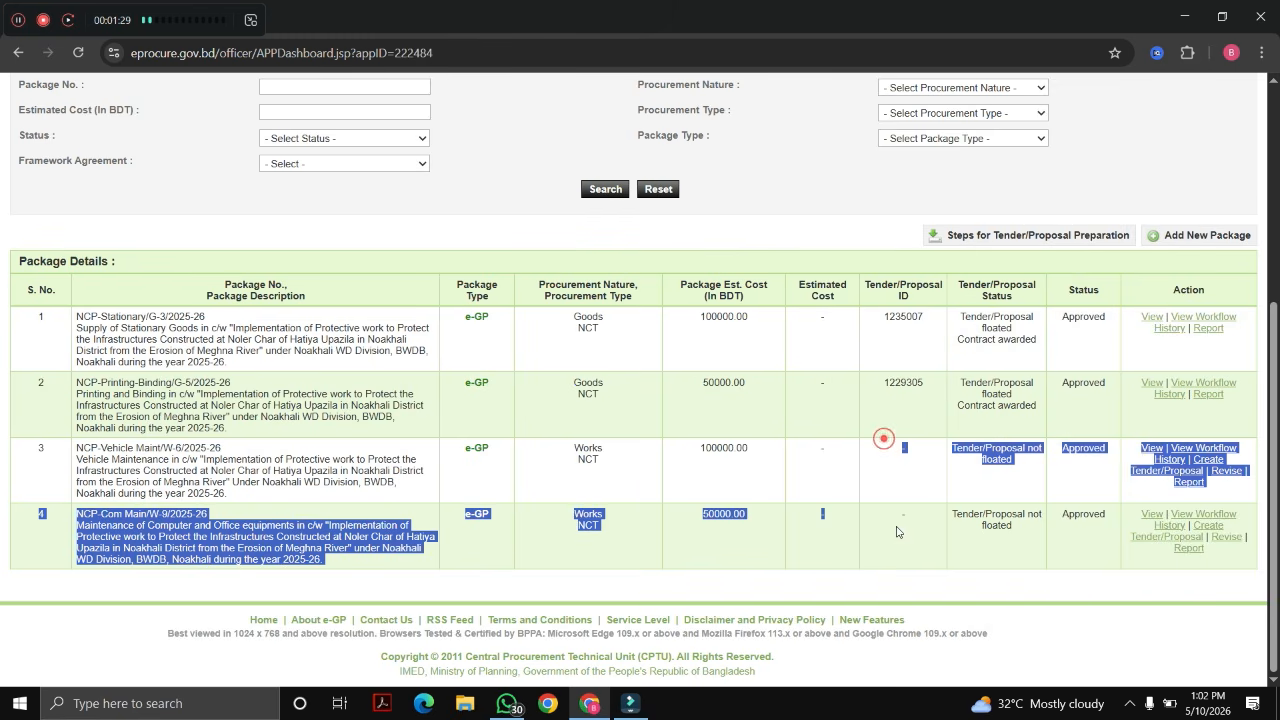
click(906, 537)
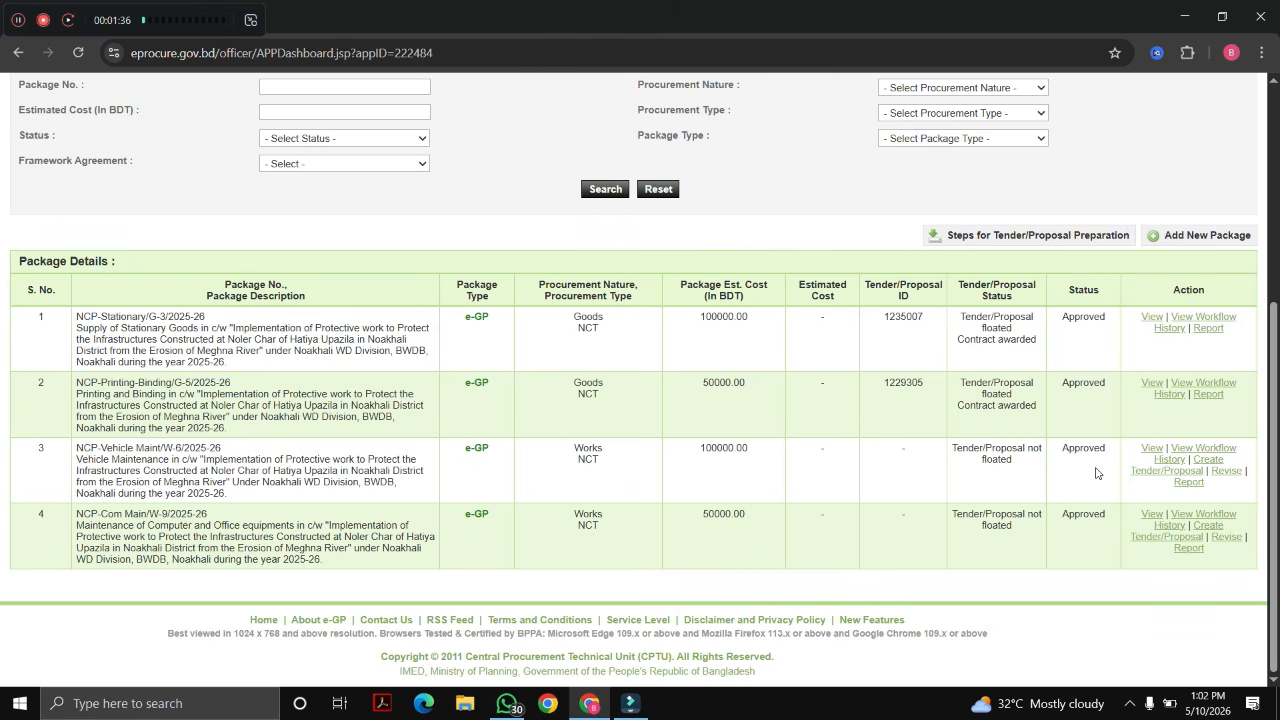
drag(1054, 452, 1122, 455)
click(1080, 472)
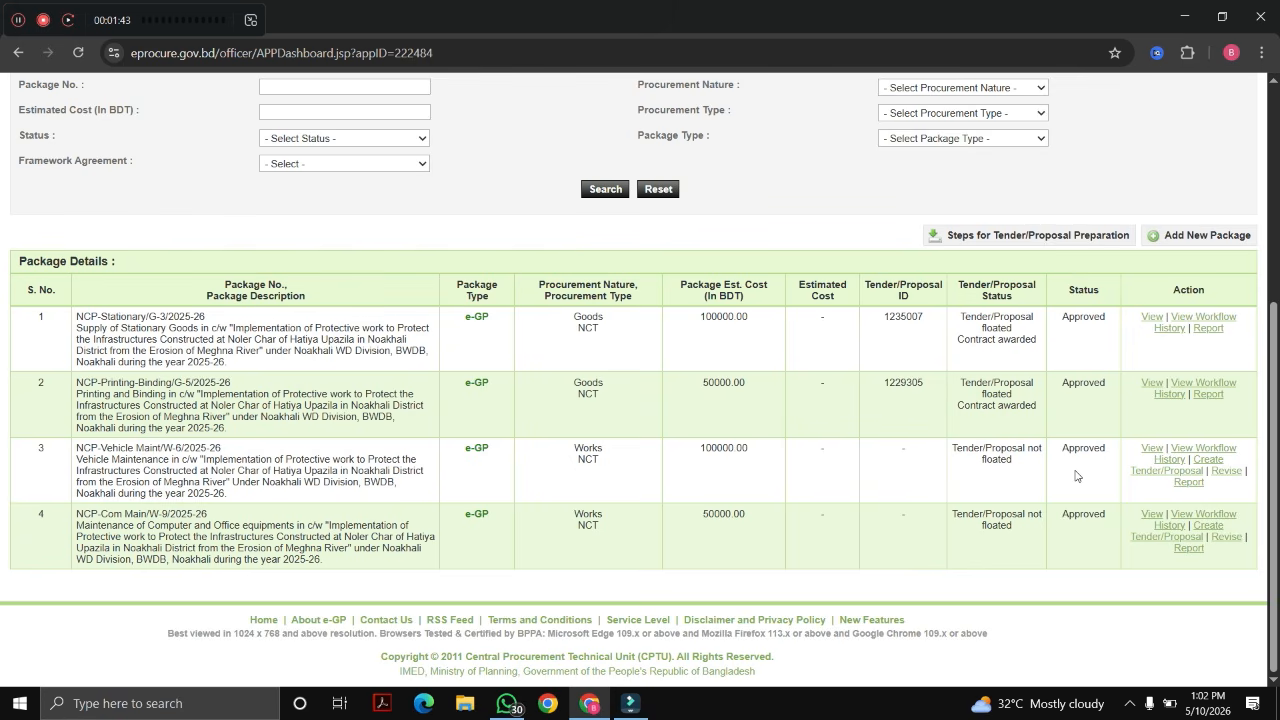
click(1208, 460)
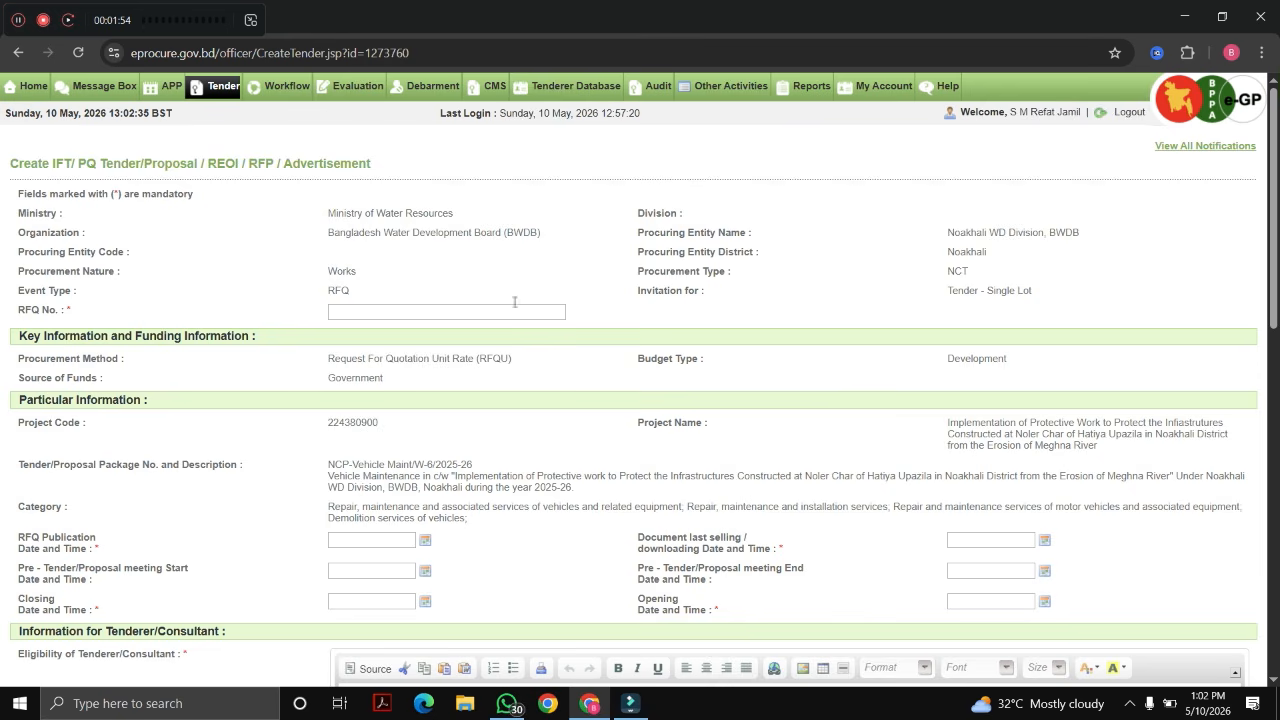
Step: Enter RFQ number EE/NOA/WD/IT-5/2332 dated 10.05.2026, adapted from the previous entry
click(373, 311)
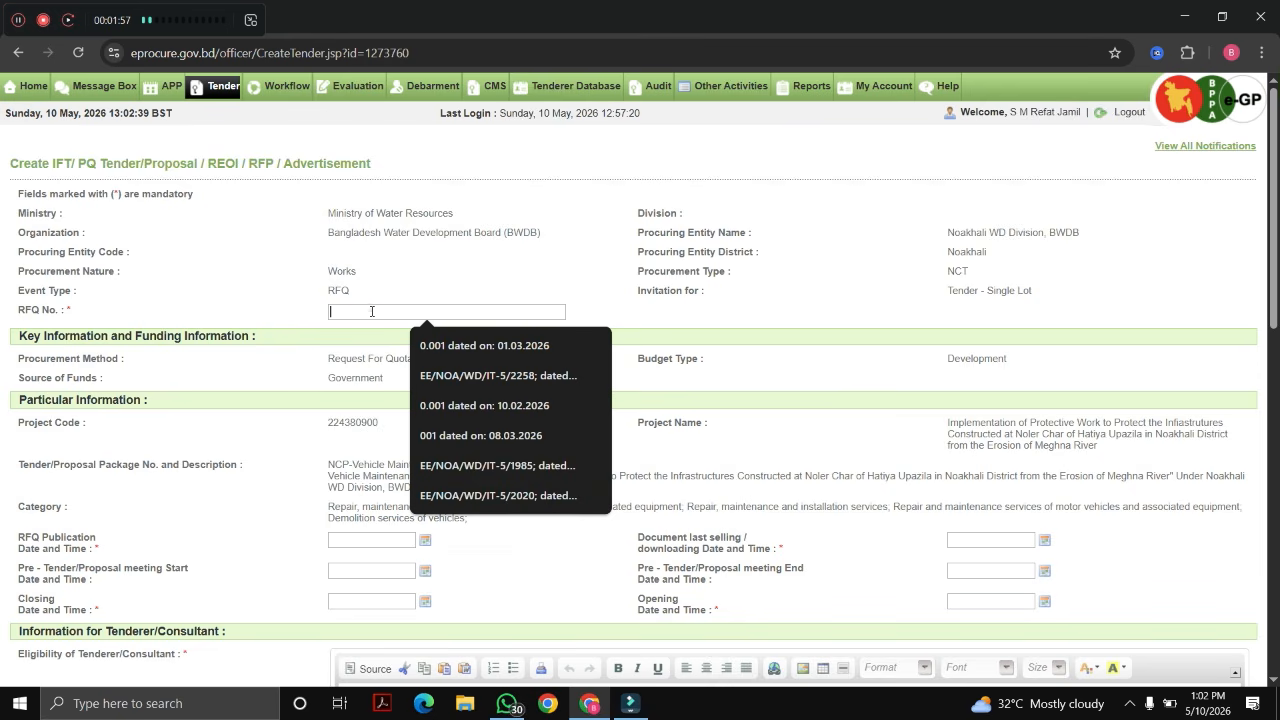
click(488, 375)
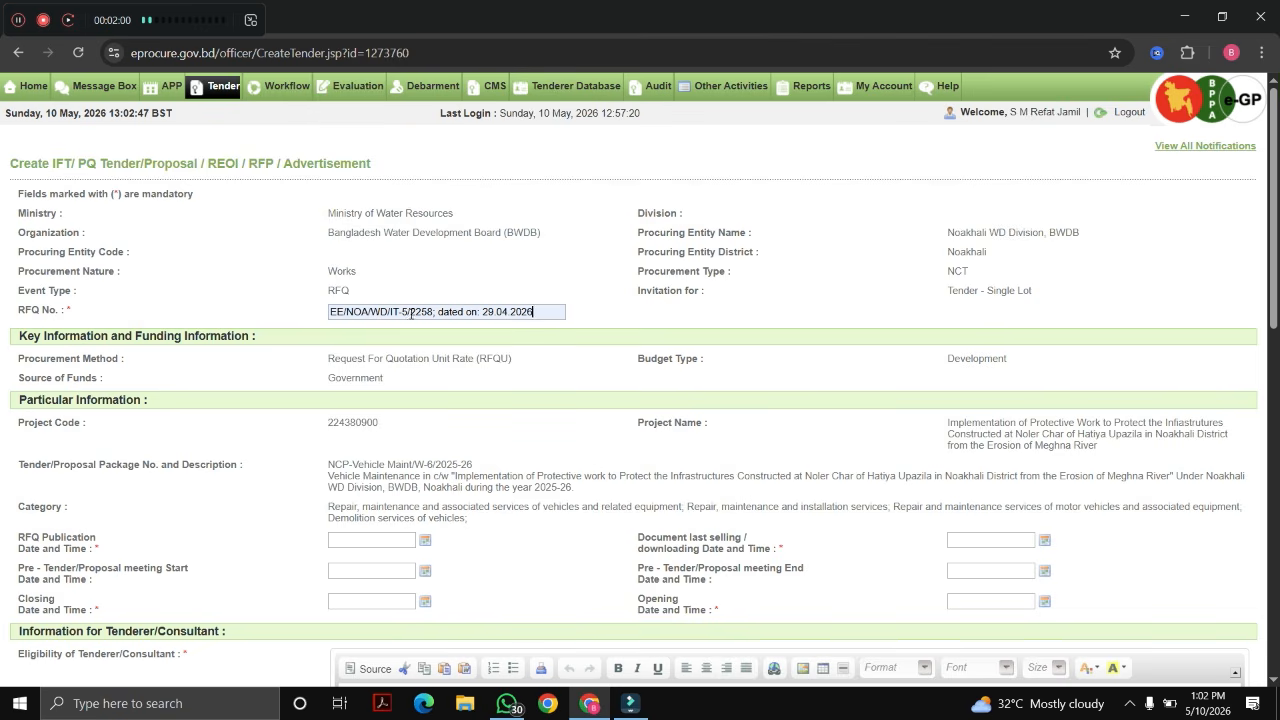
click(411, 313)
text(23)
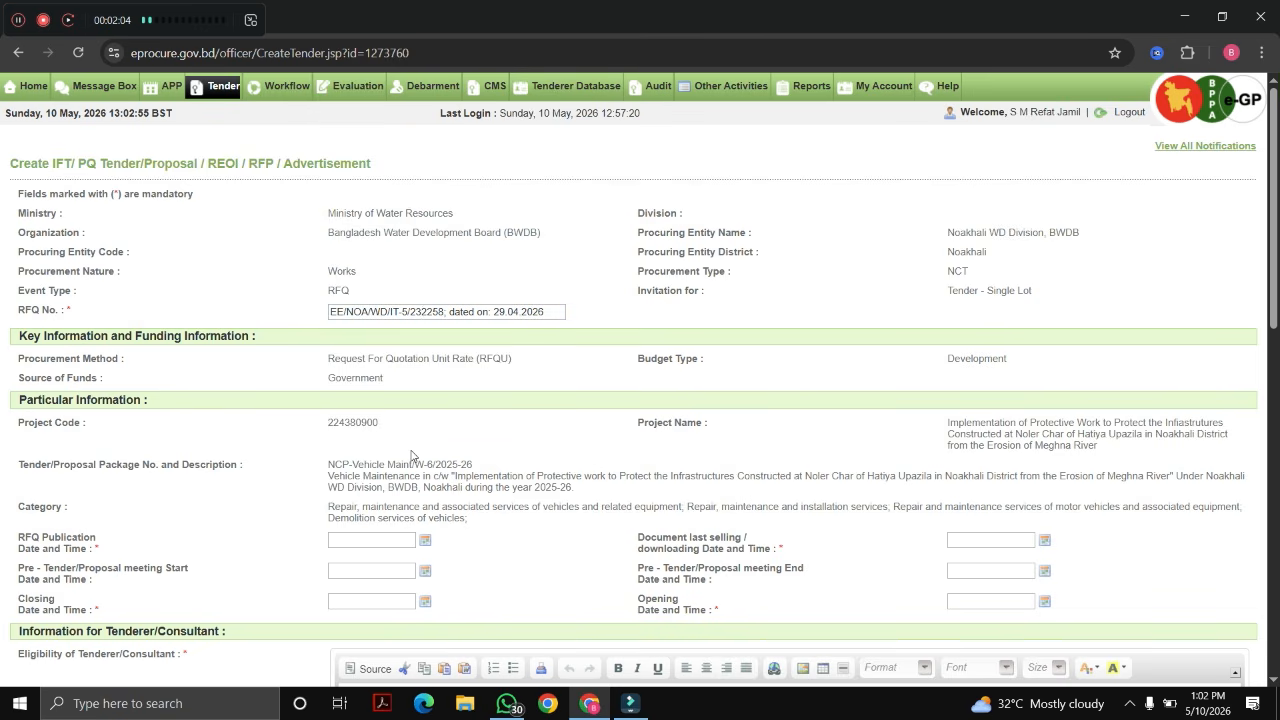
text(32)
key(Delete)
key(Delete)
key(Delete)
key(Delete)
drag(482, 311, 489, 311)
text(10)
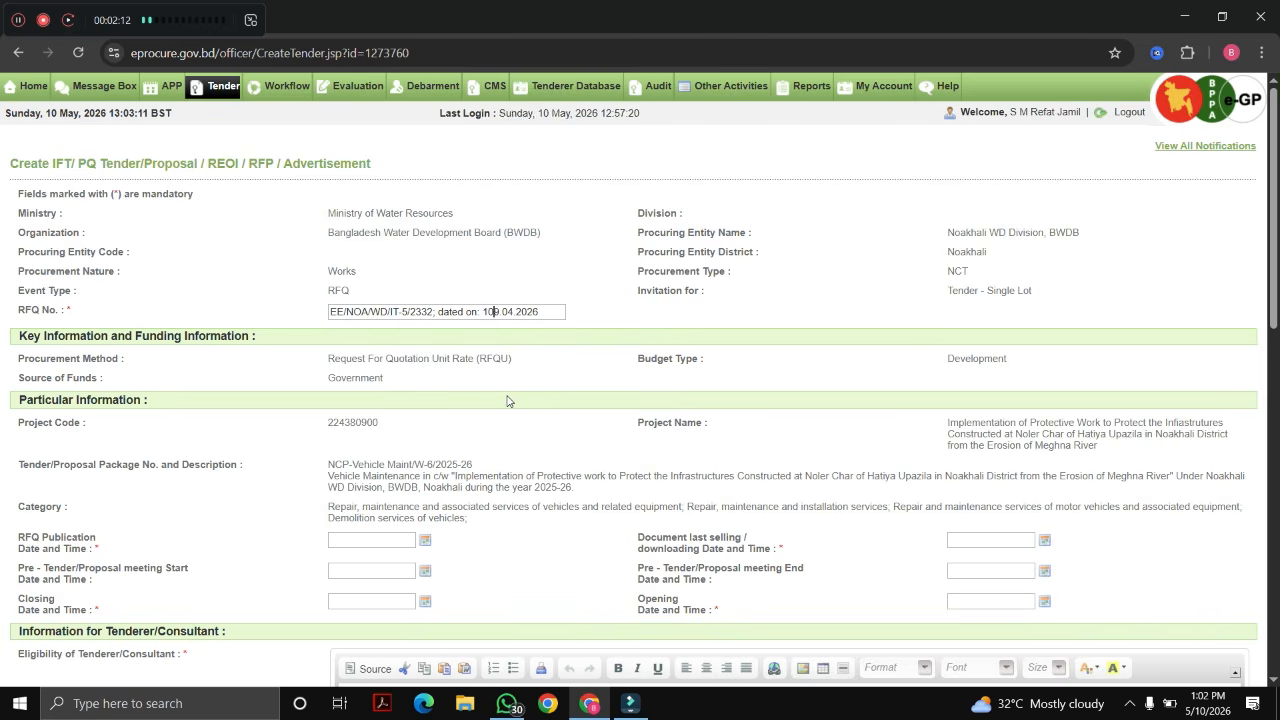
text(.05.)
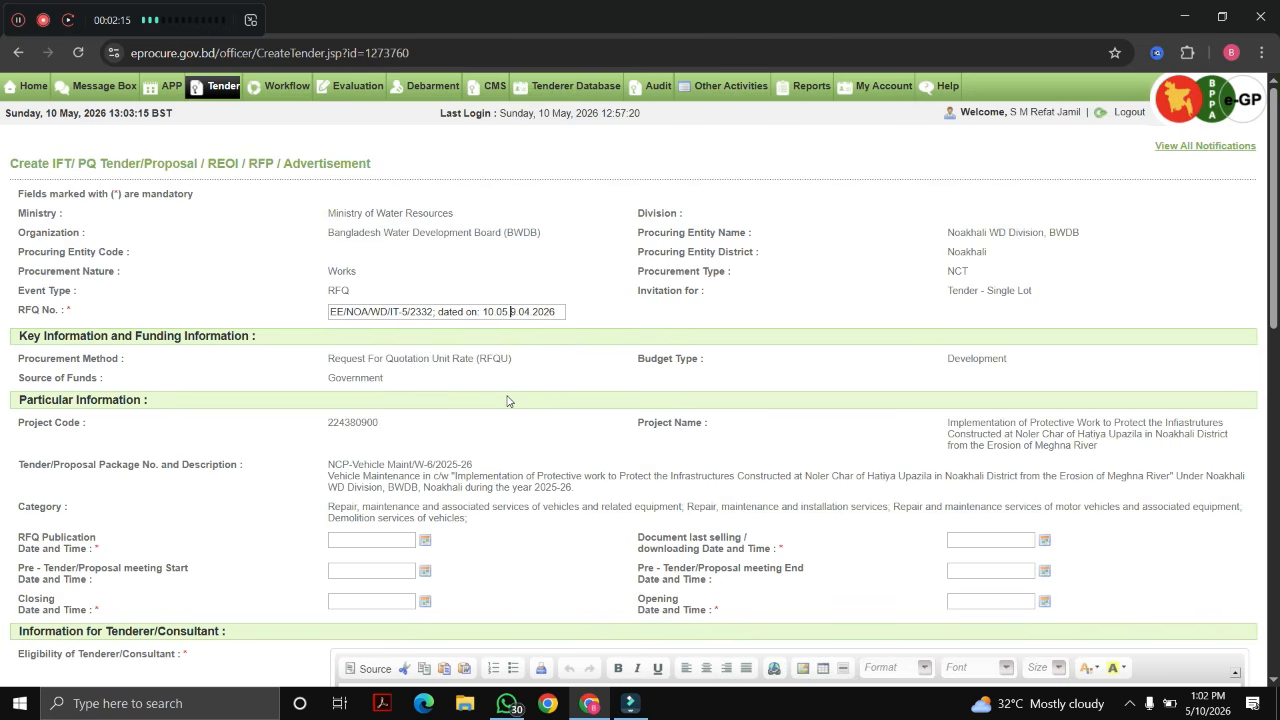
key(Delete)
key(Delete)
key(Delete)
key(Delete)
key(Delete)
key(Delete)
click(563, 376)
Step: Review the Create IFT/PQ form heading and scroll down the form
click(18, 22)
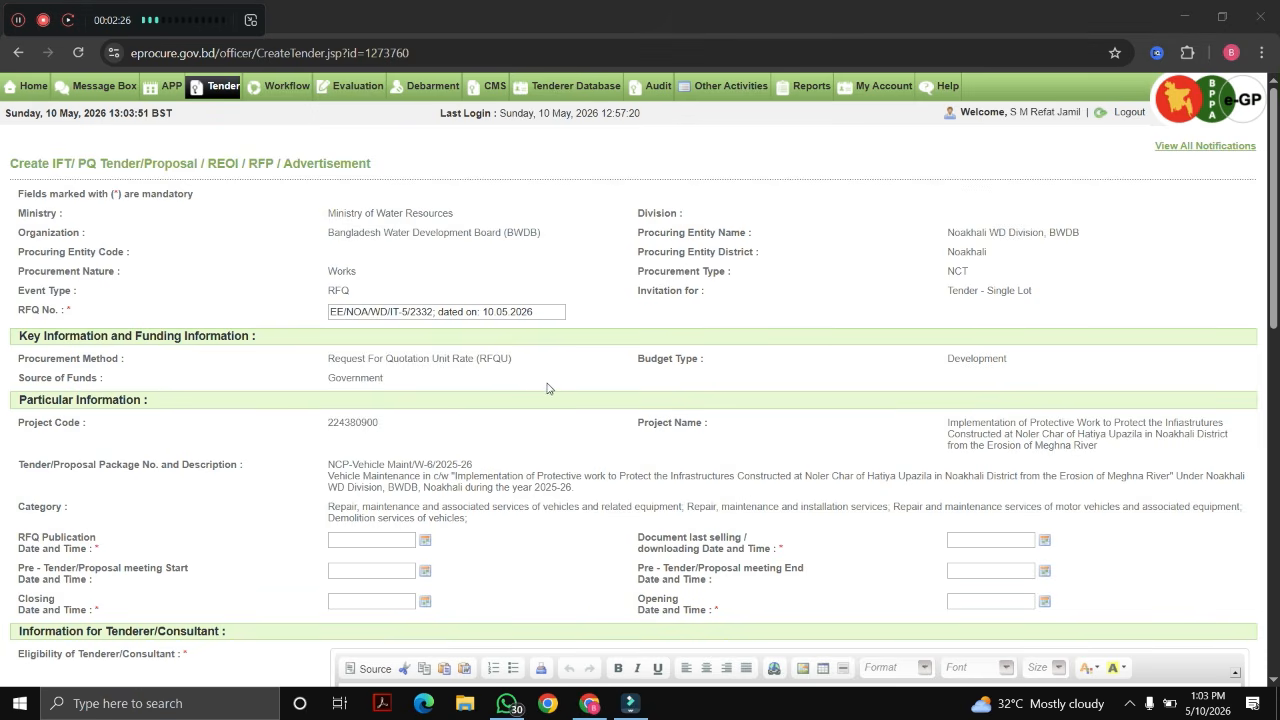
scroll(547, 388, down, 1)
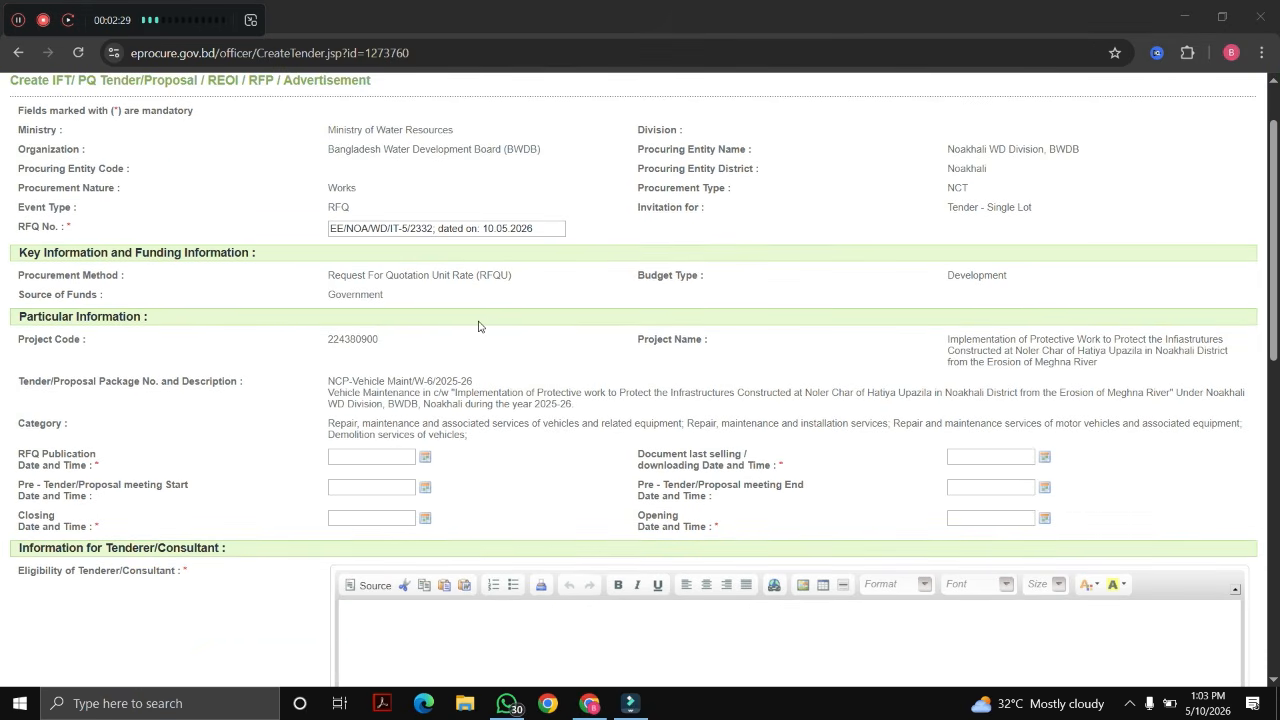
scroll(485, 338, up, 1)
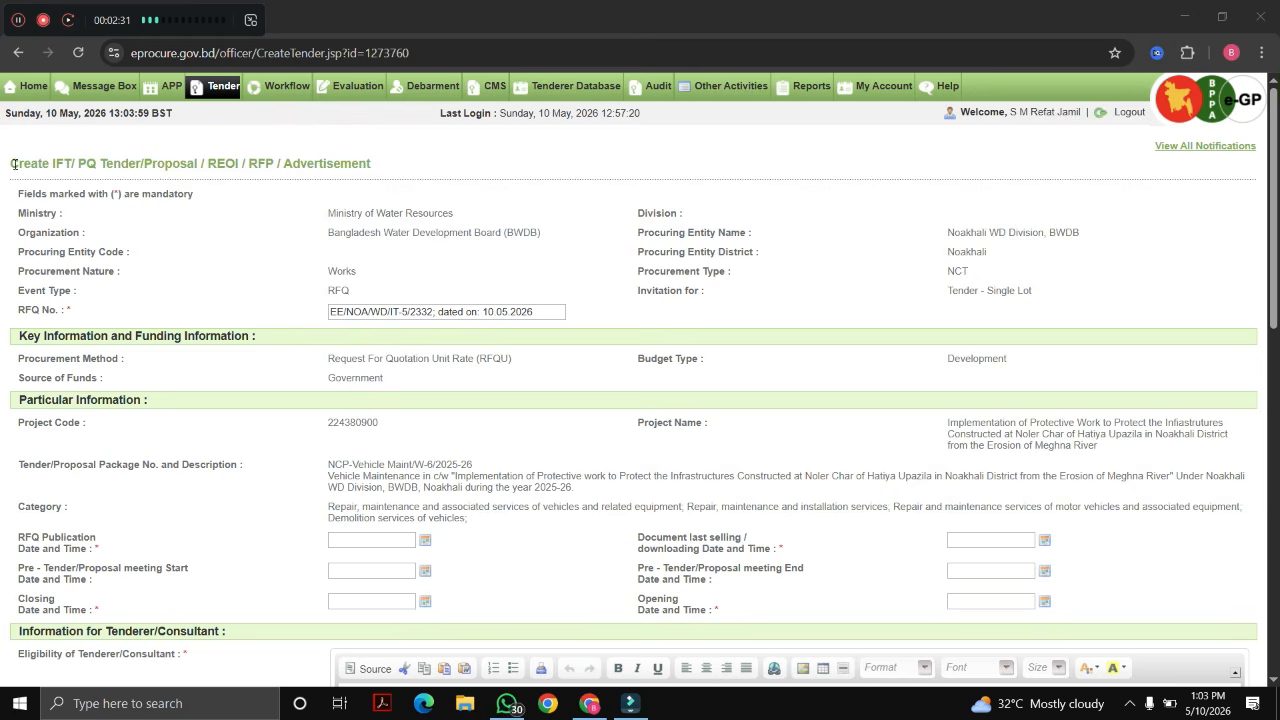
drag(14, 164, 345, 178)
click(271, 244)
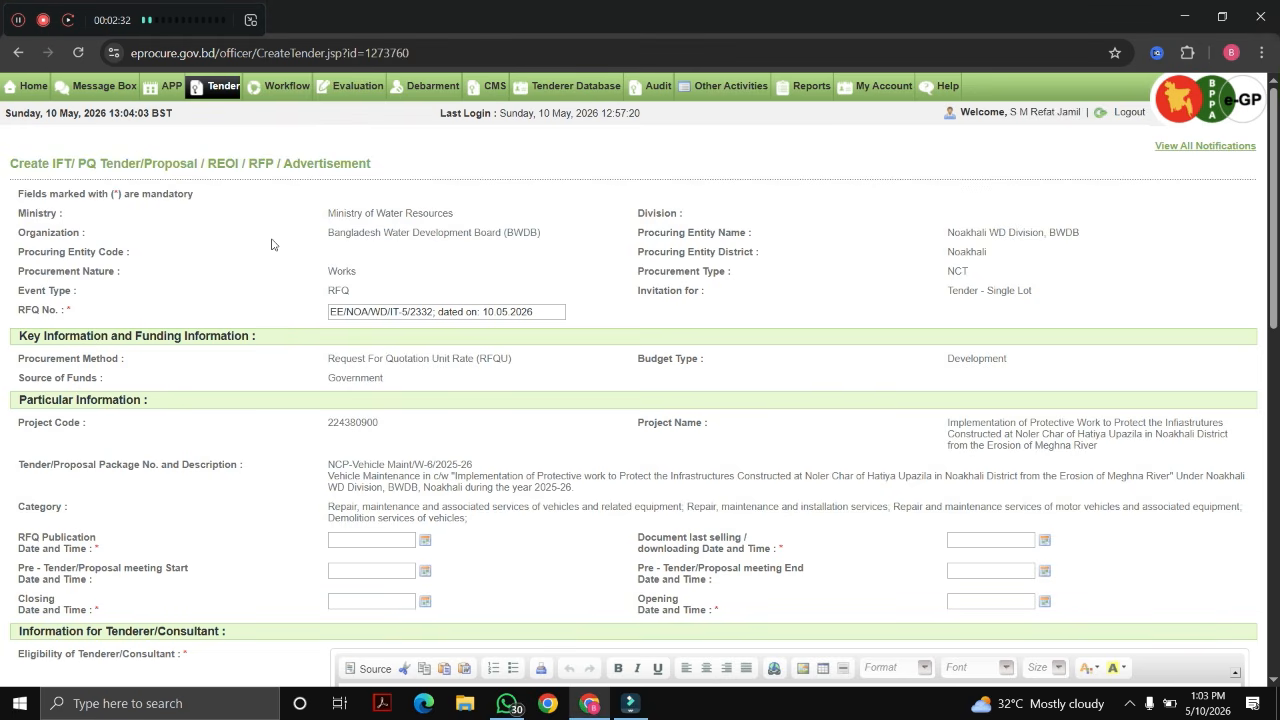
drag(40, 160, 100, 166)
click(292, 274)
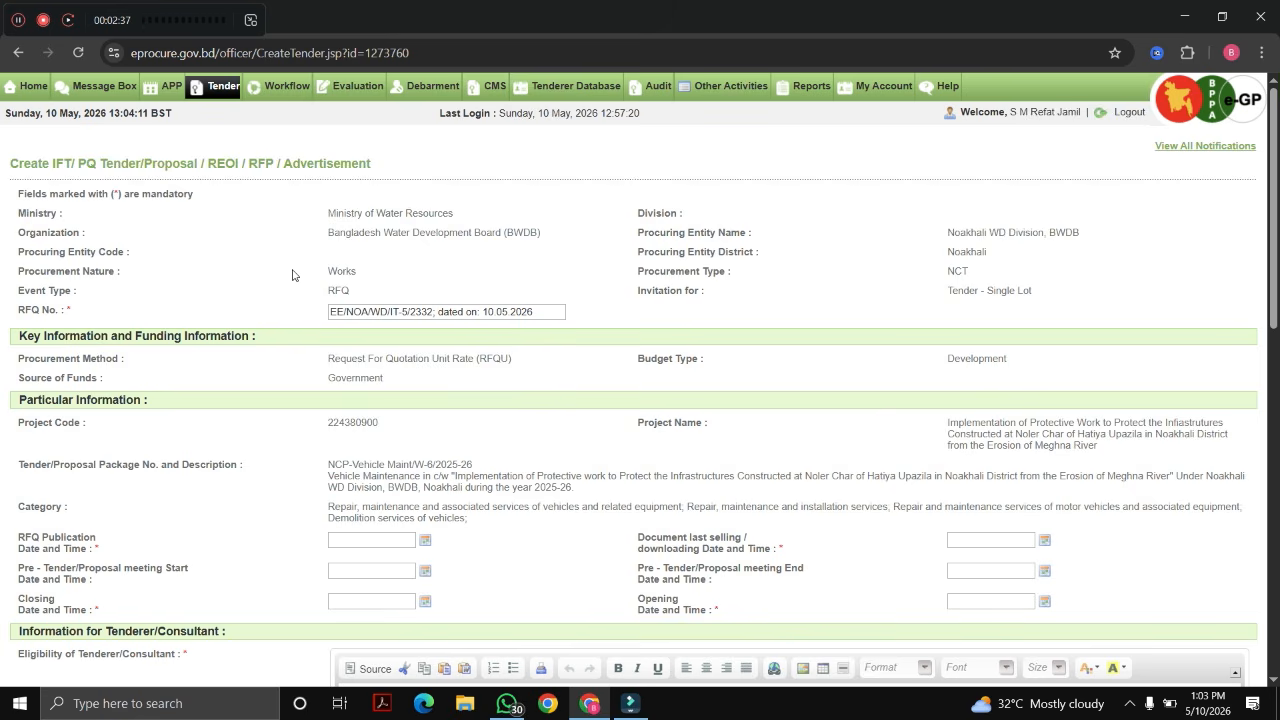
scroll(546, 403, down, 2)
Step: Set the RFQ publication date to 10/05/2026 16:00
scroll(546, 403, down, 2)
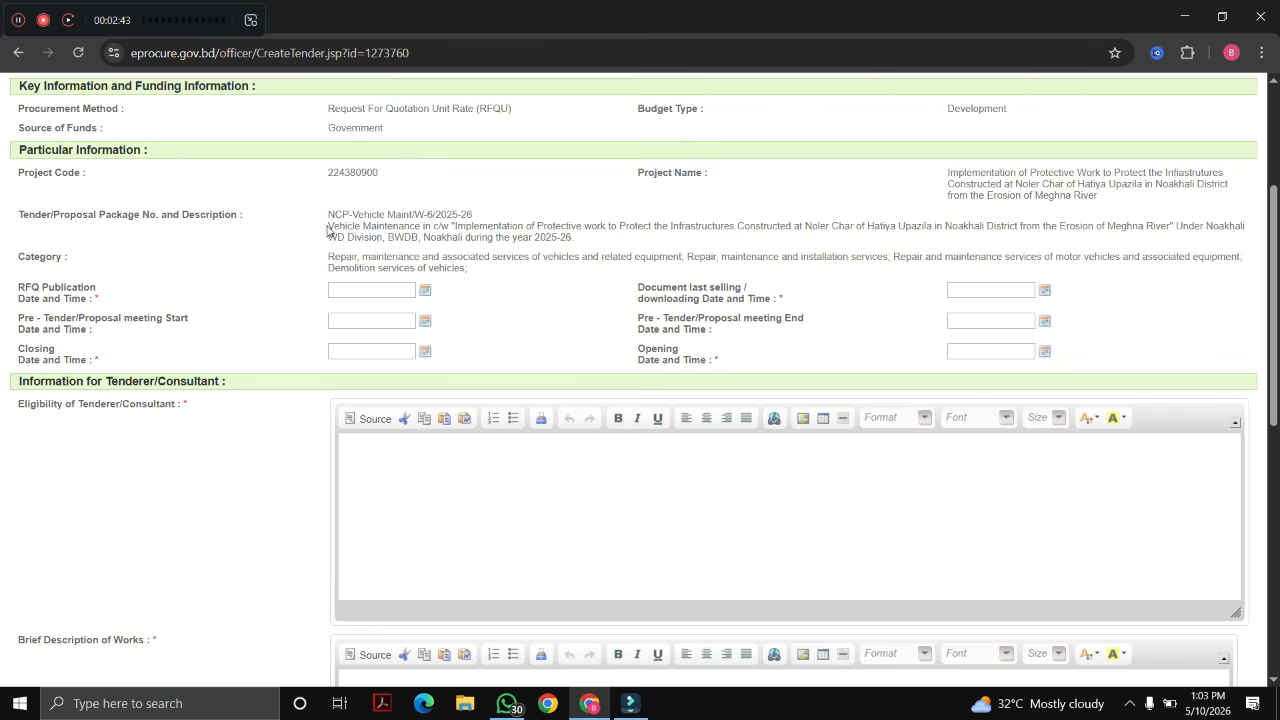
drag(324, 226, 620, 243)
click(621, 268)
drag(14, 288, 92, 300)
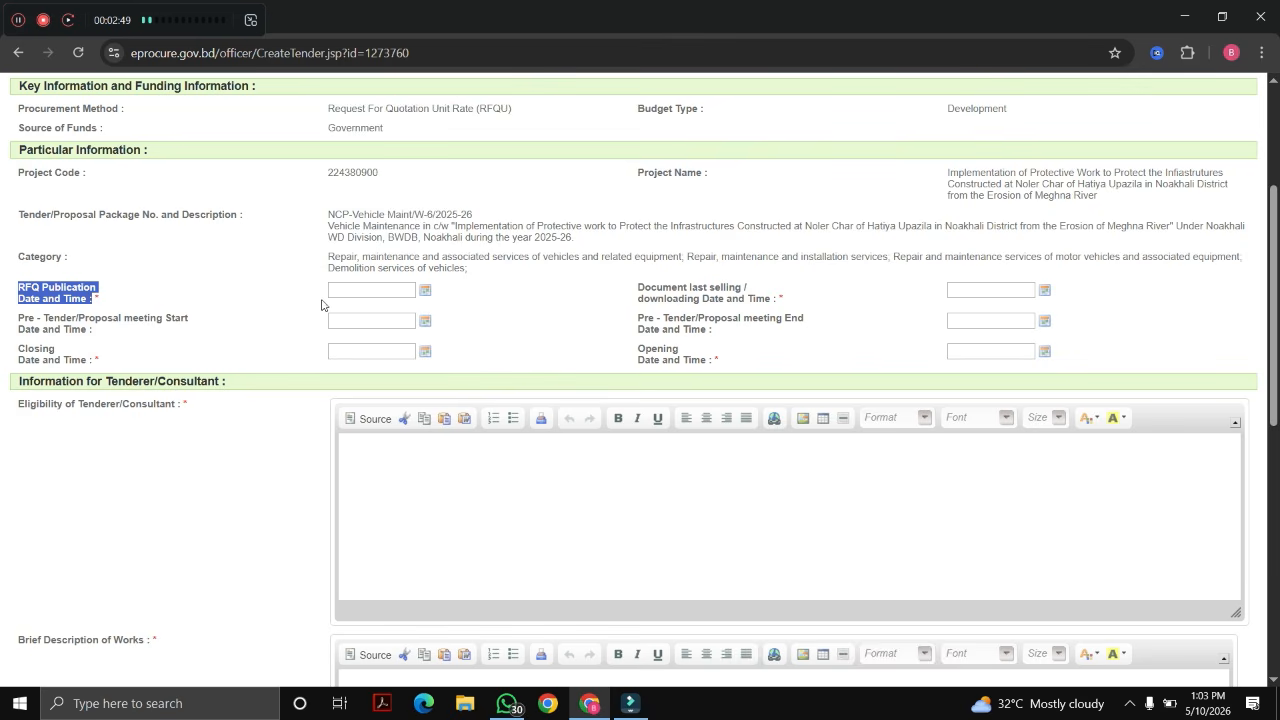
click(390, 289)
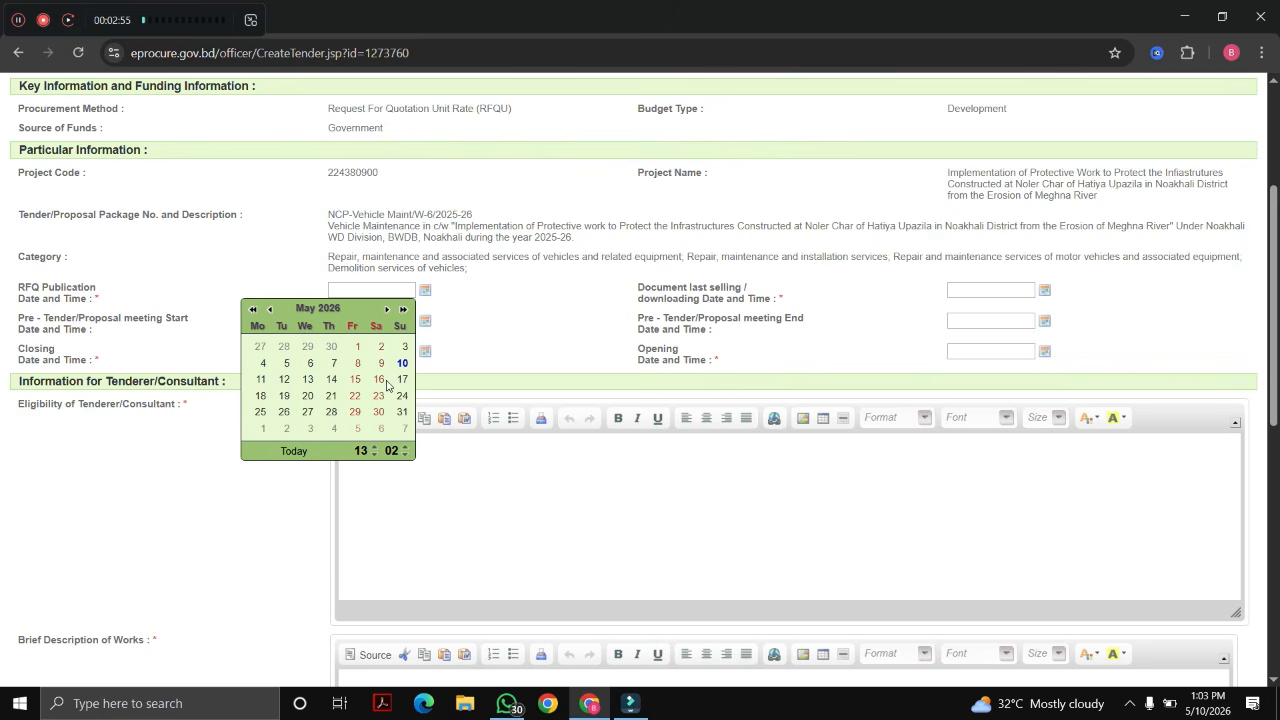
click(376, 449)
click(404, 456)
click(404, 456)
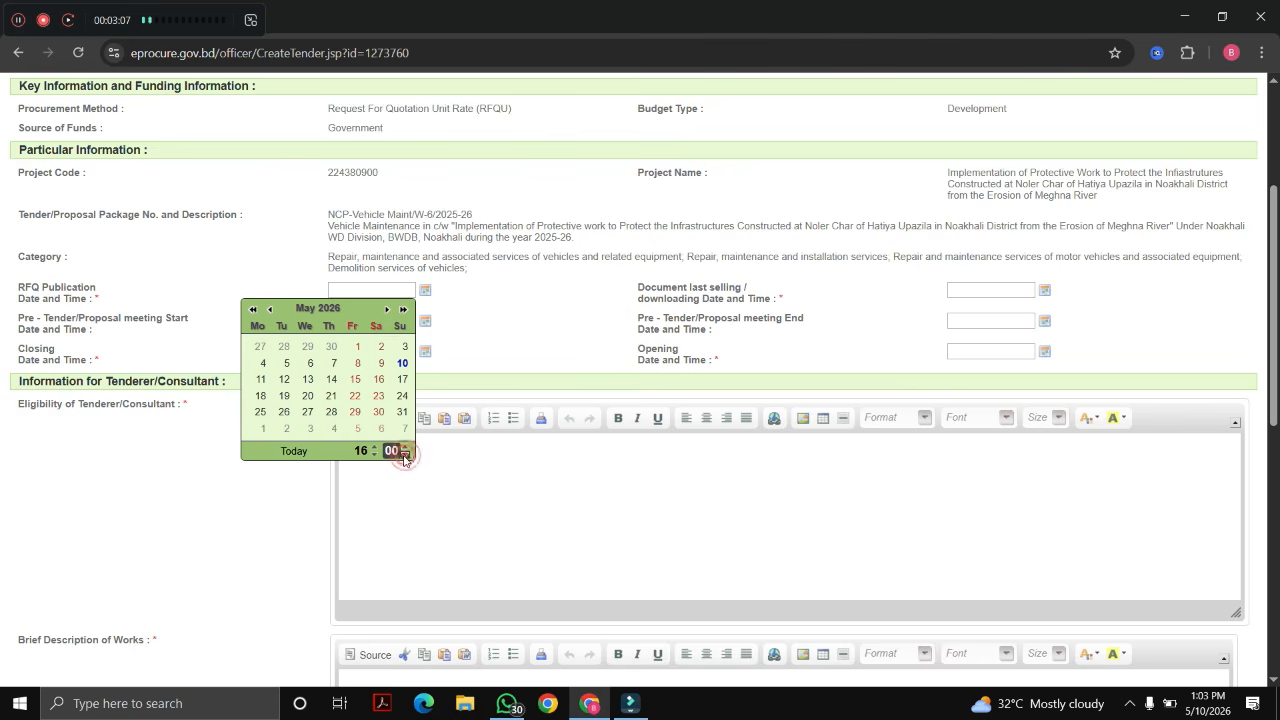
click(403, 361)
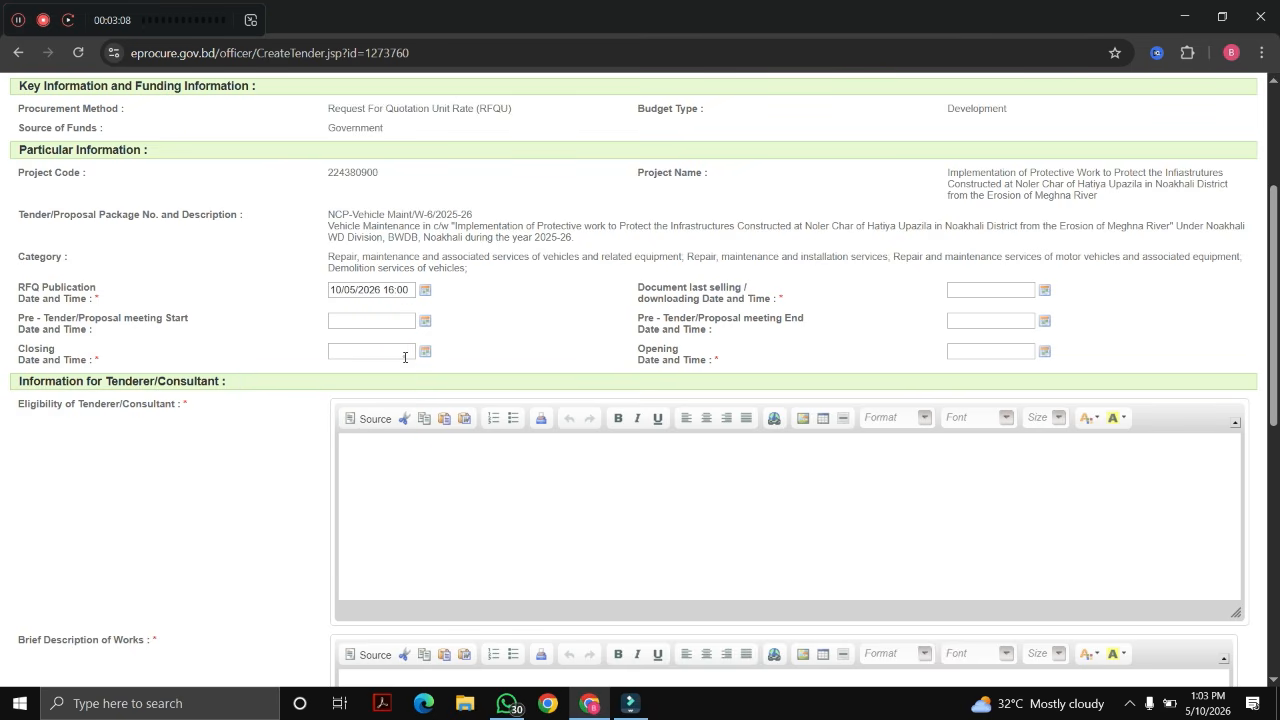
click(556, 304)
Step: Set the document last selling/downloading date to 13/05/2026 16:00
drag(639, 288, 772, 295)
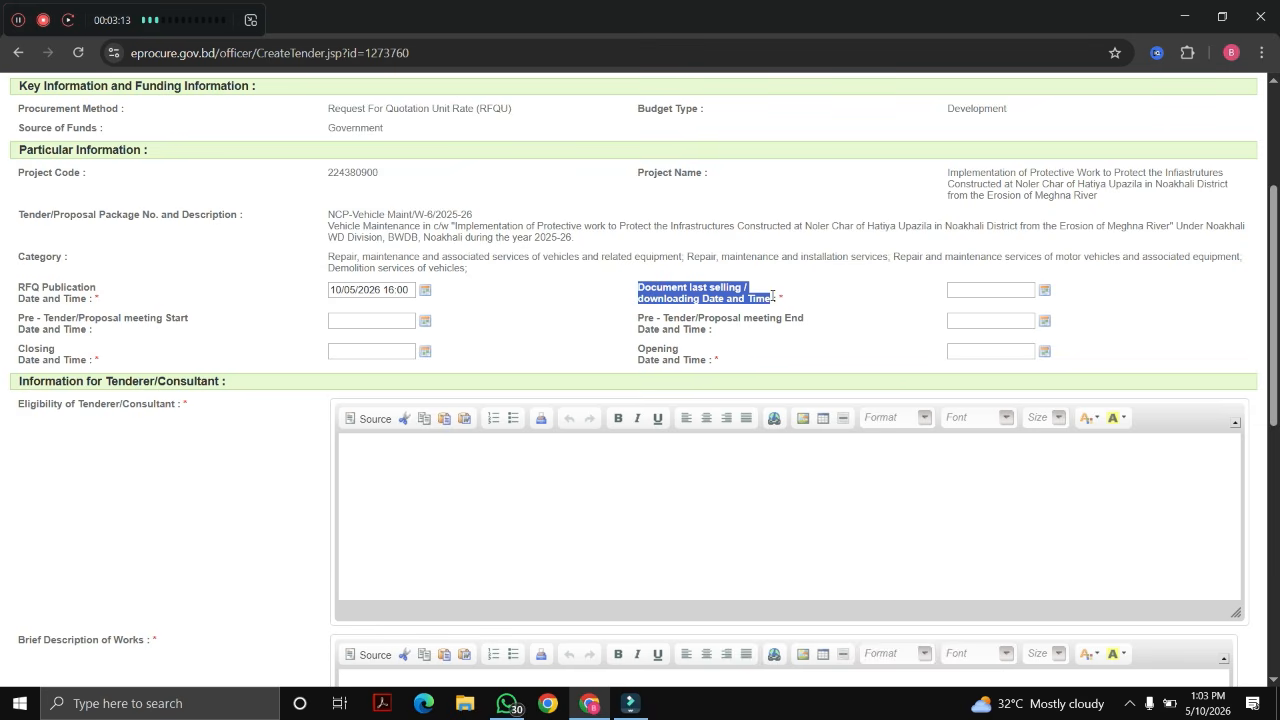
click(986, 291)
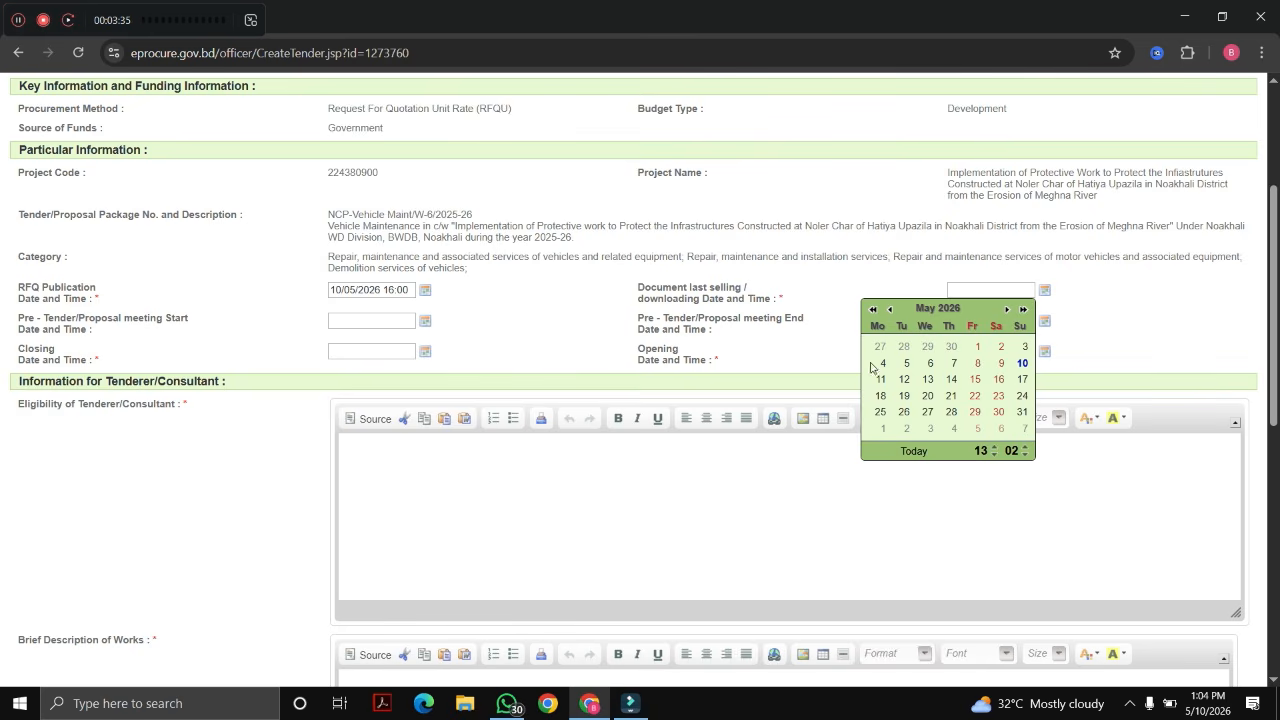
click(994, 448)
click(994, 449)
click(994, 449)
click(1024, 450)
click(928, 380)
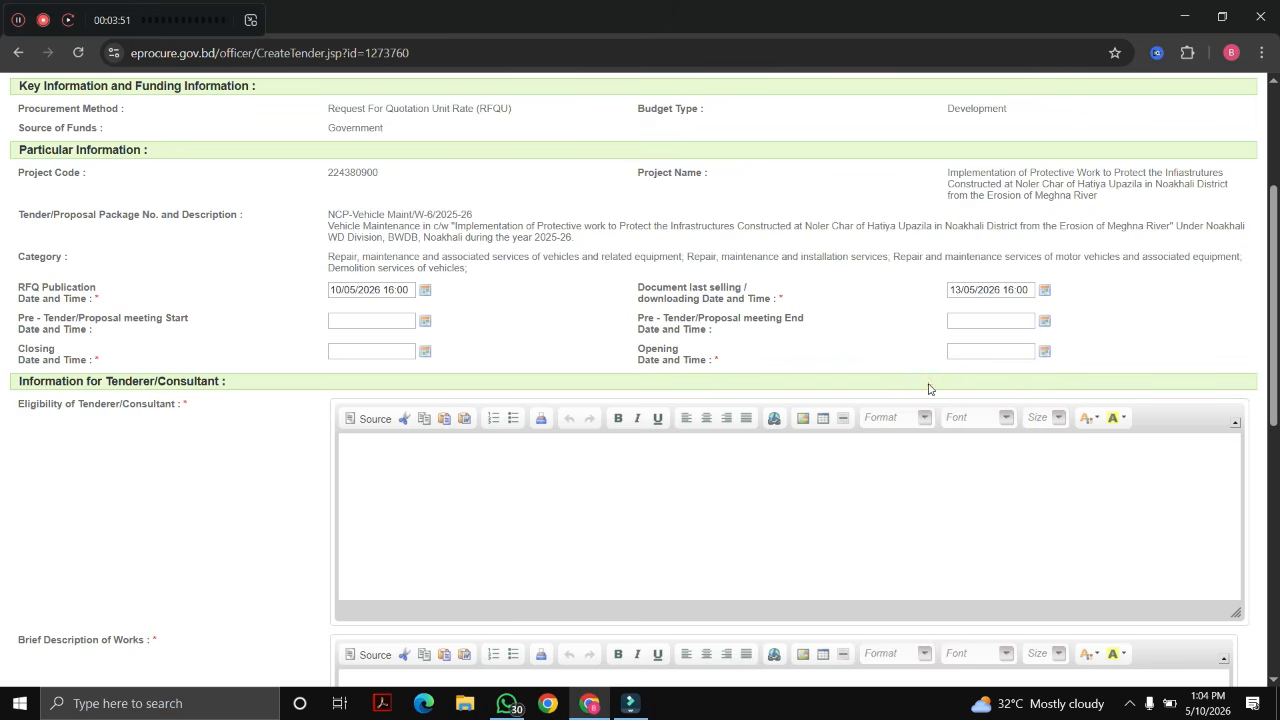
click(880, 323)
Step: Set the pre-tender meeting start to 11/05/2026 11:00
drag(16, 319, 183, 332)
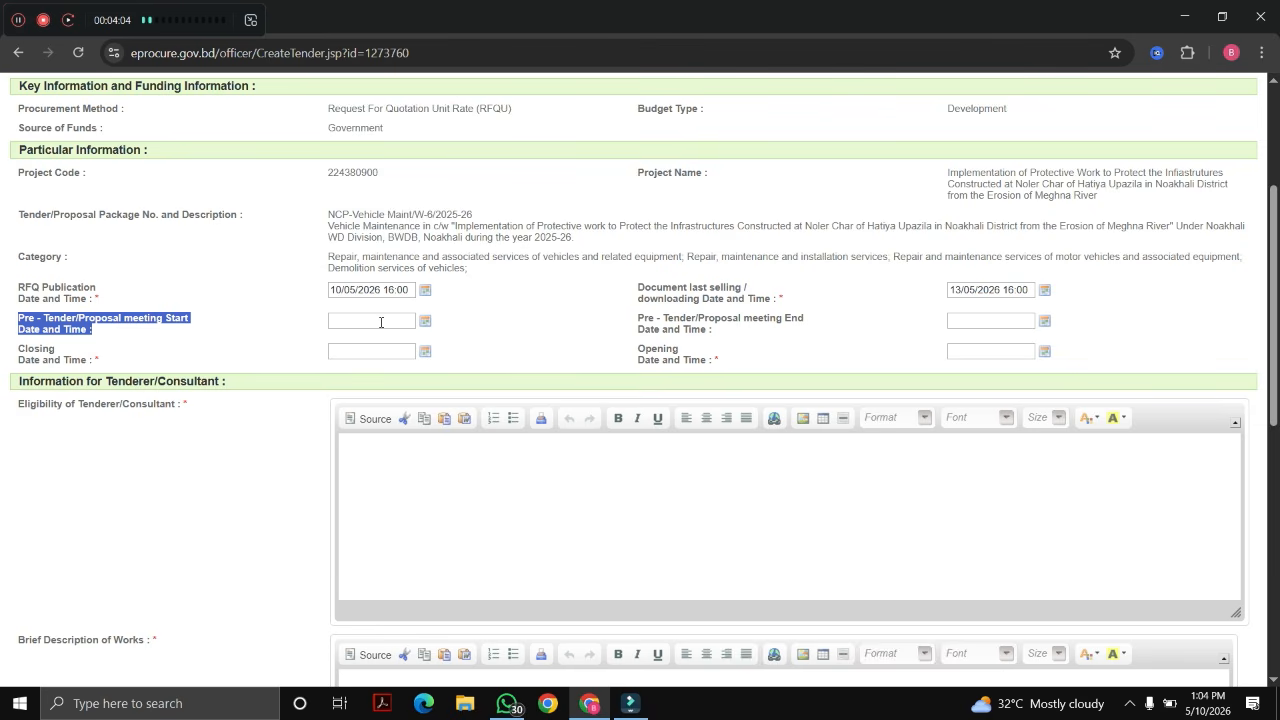
click(381, 321)
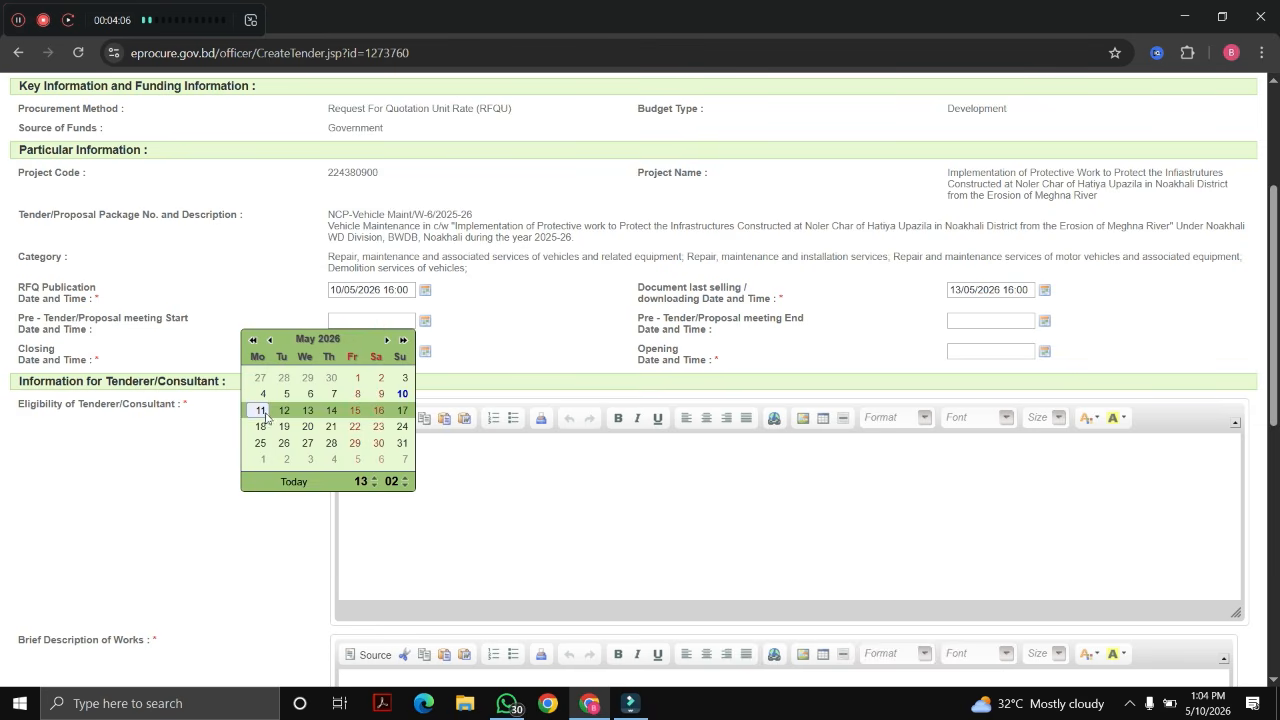
click(373, 487)
click(373, 487)
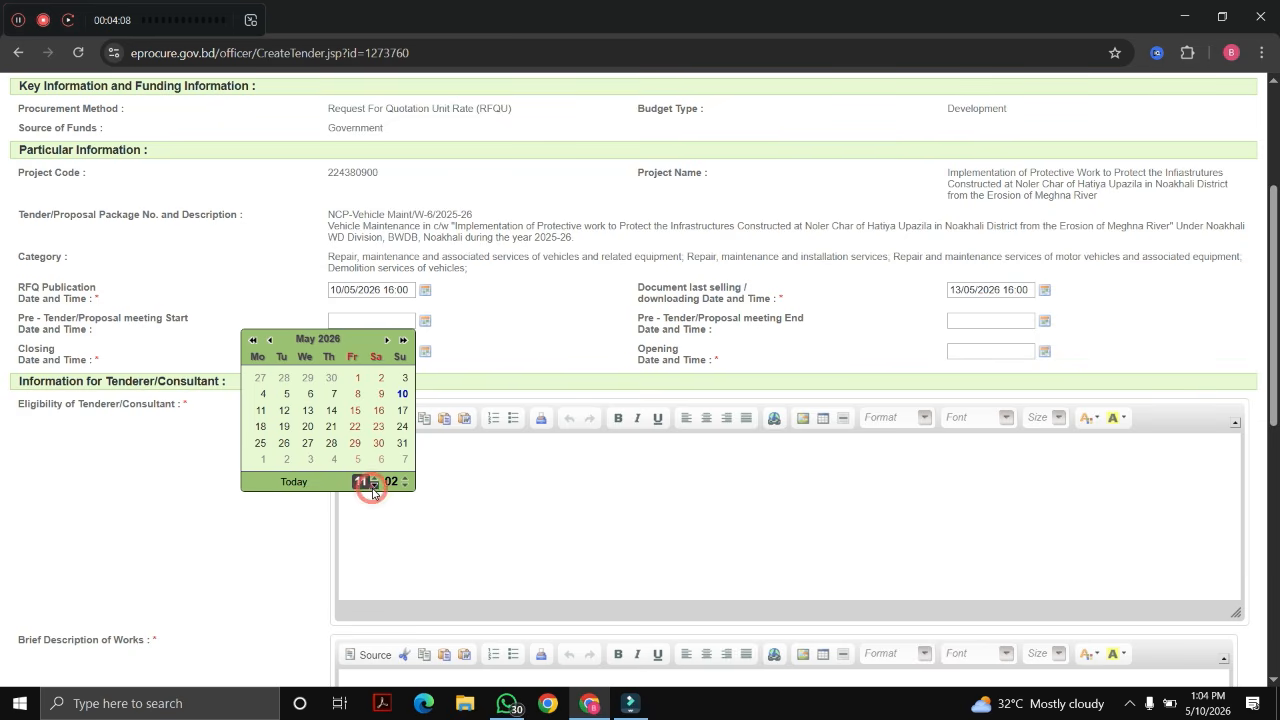
click(404, 487)
click(404, 487)
click(260, 410)
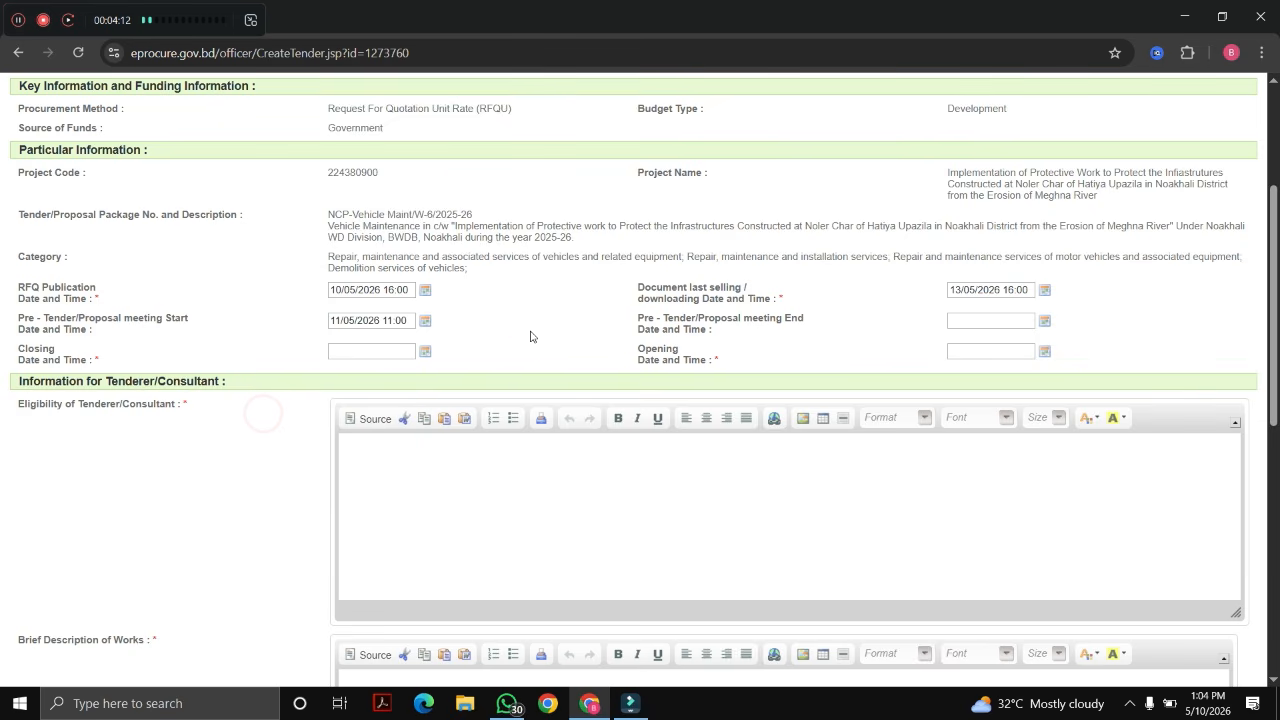
Step: Set the pre-tender meeting end to 11/05/2026 16:00
click(990, 320)
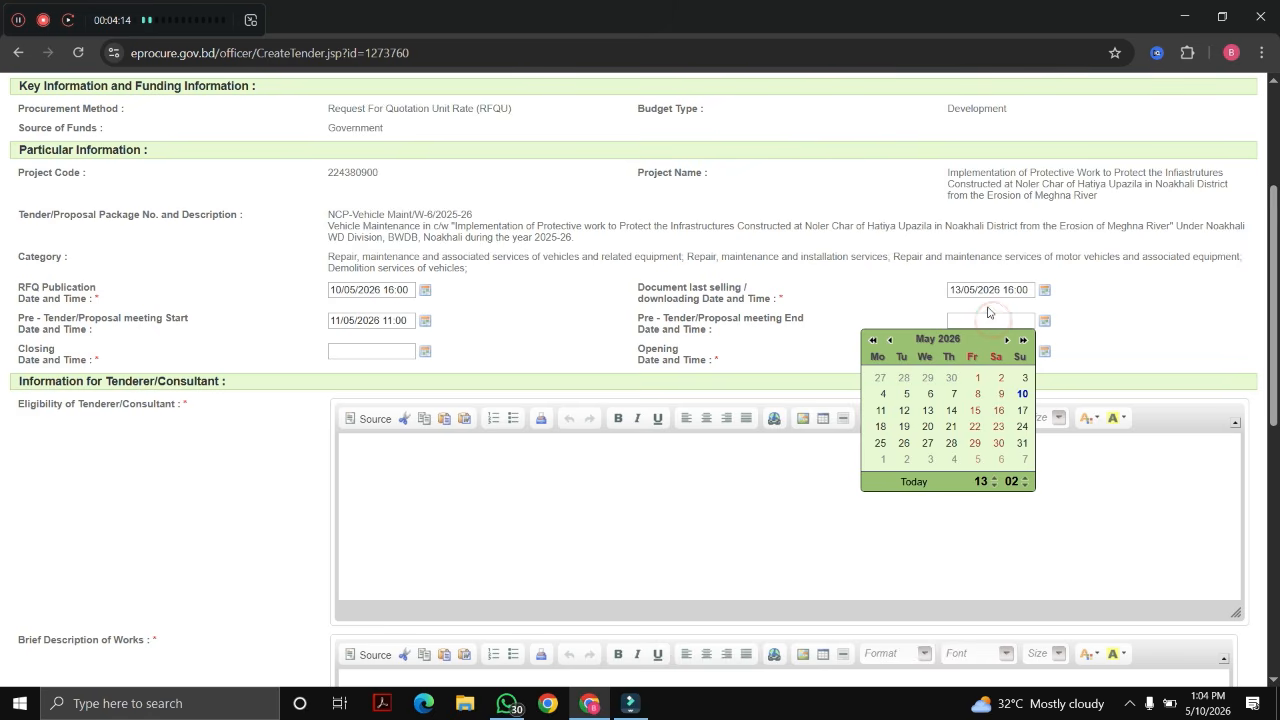
click(994, 477)
click(994, 477)
click(994, 477)
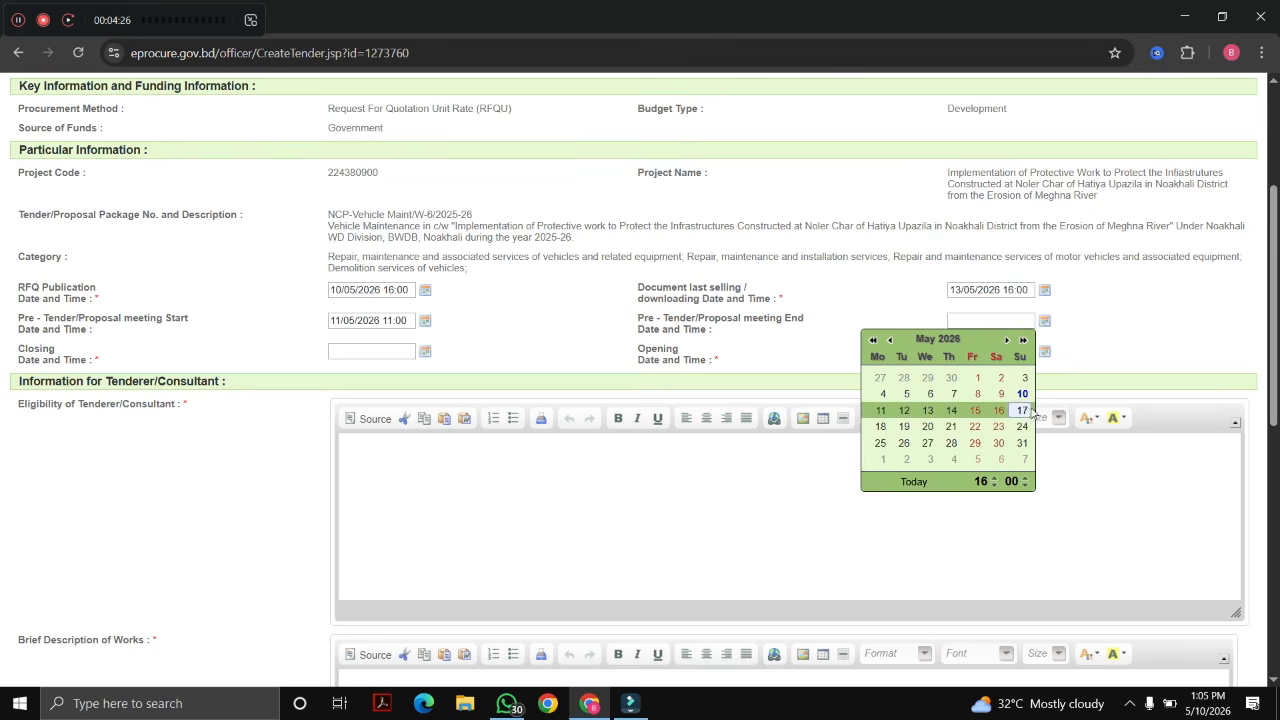
click(881, 411)
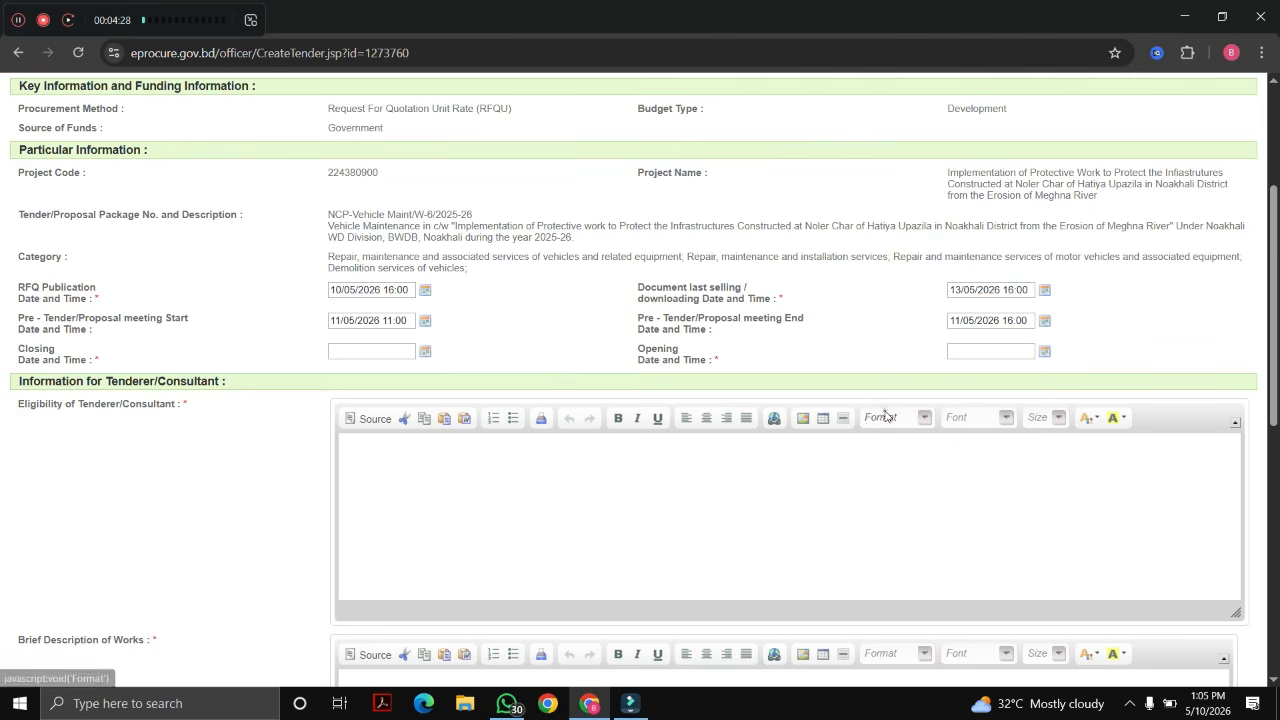
click(857, 353)
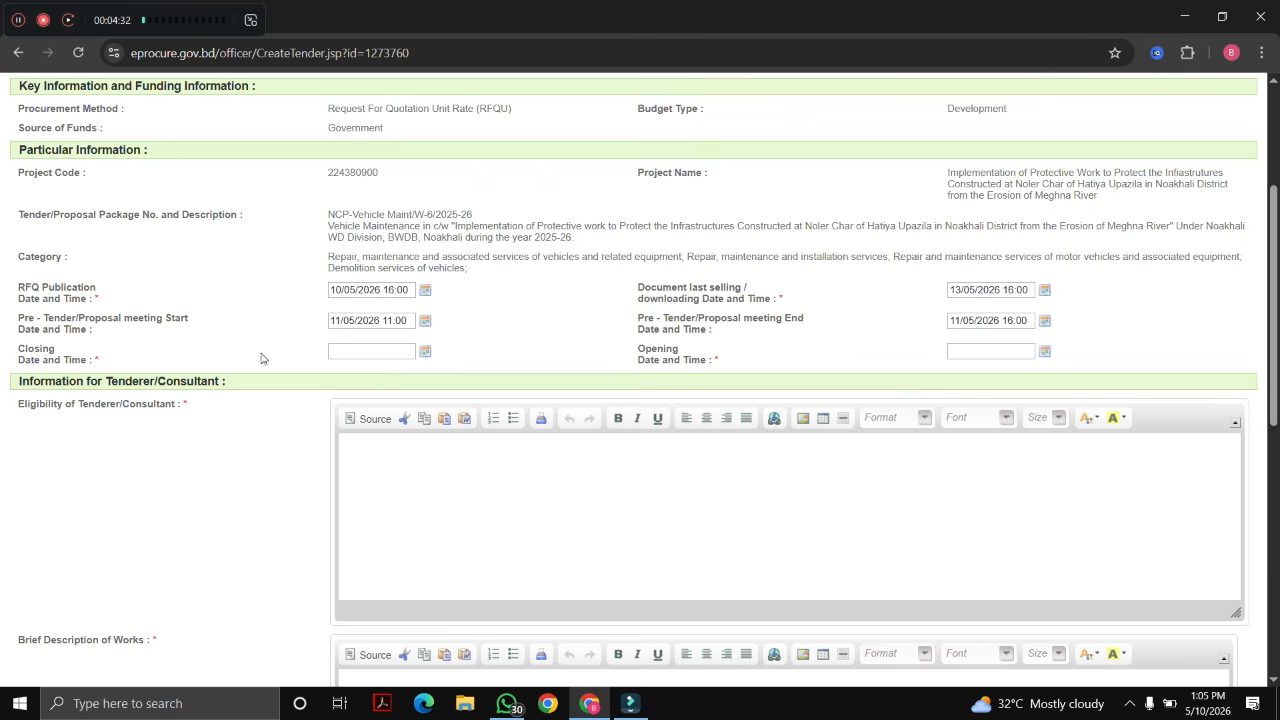
Step: Set the closing date to 13/05/2026 17:00, auto-filling the opening date
drag(16, 352, 89, 360)
click(389, 350)
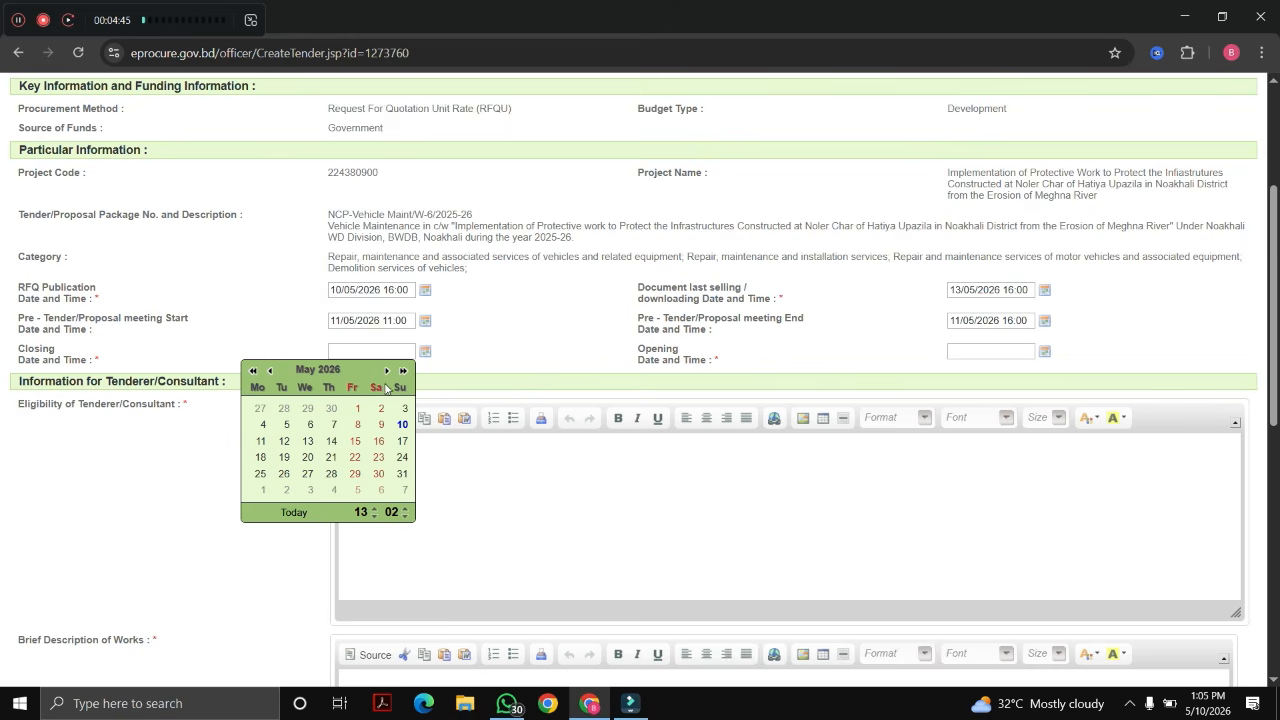
click(372, 510)
click(404, 516)
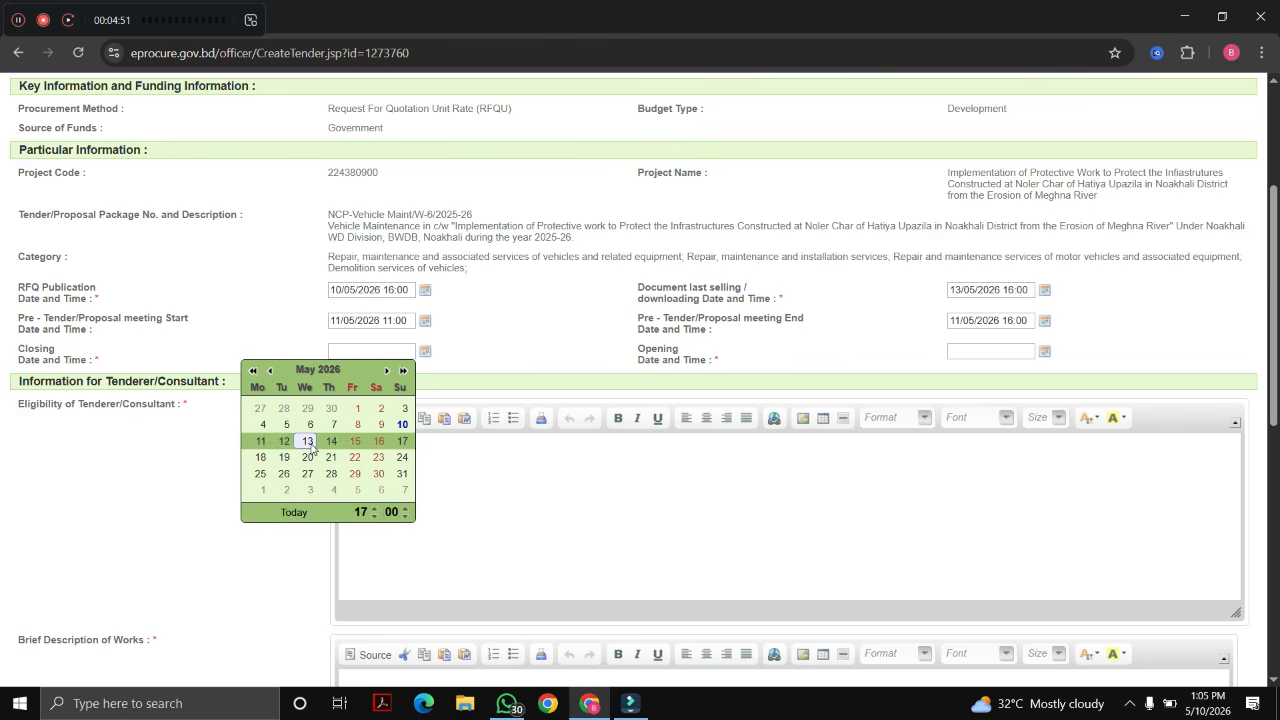
click(307, 441)
click(551, 367)
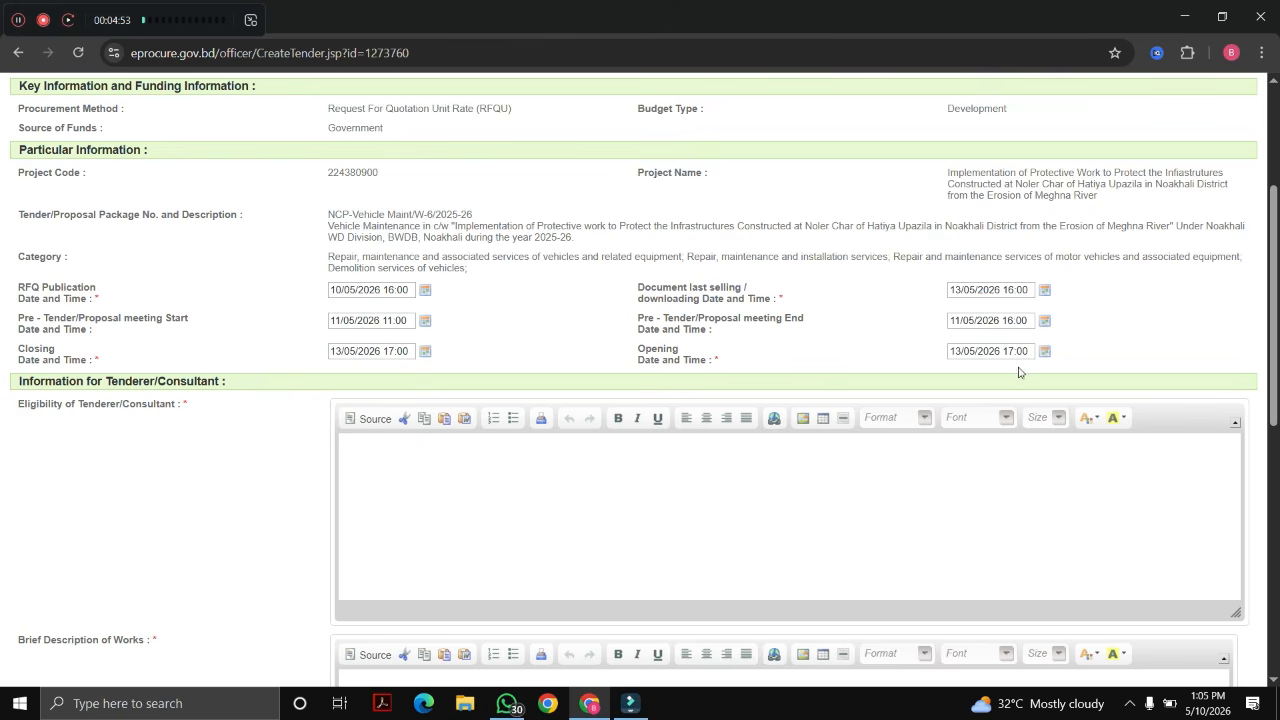
Step: Paste the eligibility list from the reference PDF into the Eligibility field
scroll(126, 246, down, 3)
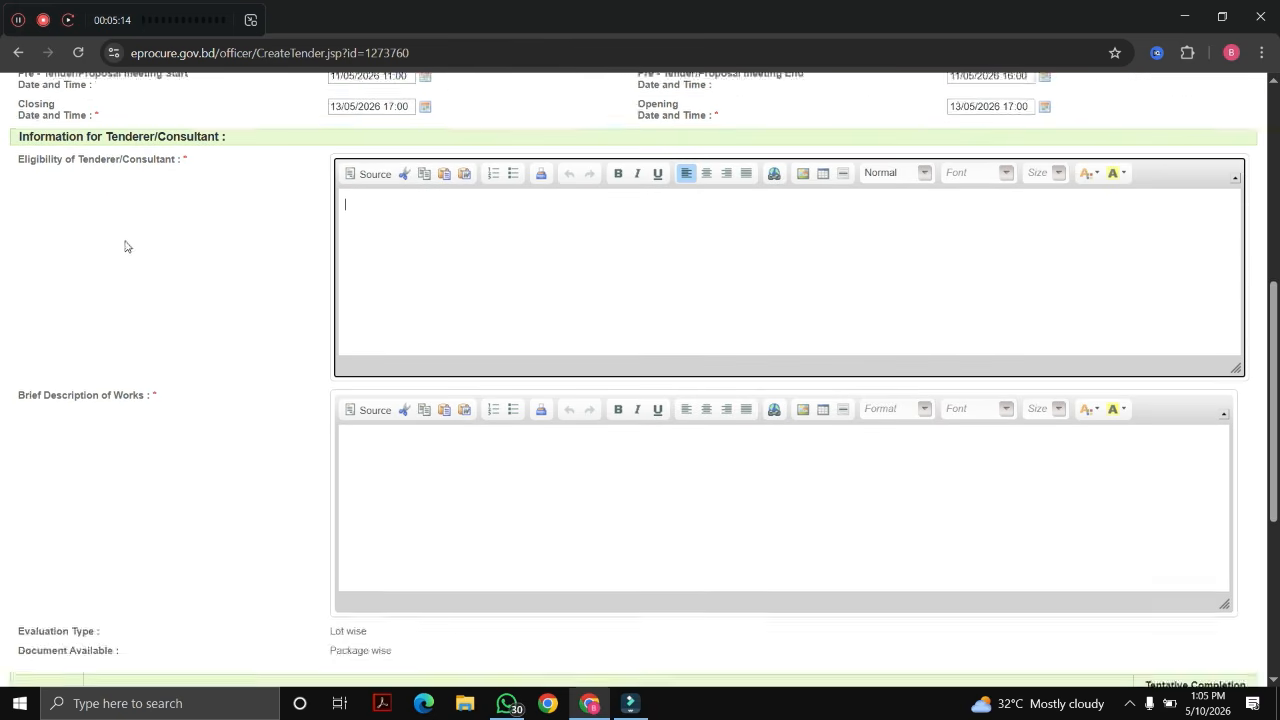
scroll(3, 251, up, 1)
drag(3, 251, 201, 247)
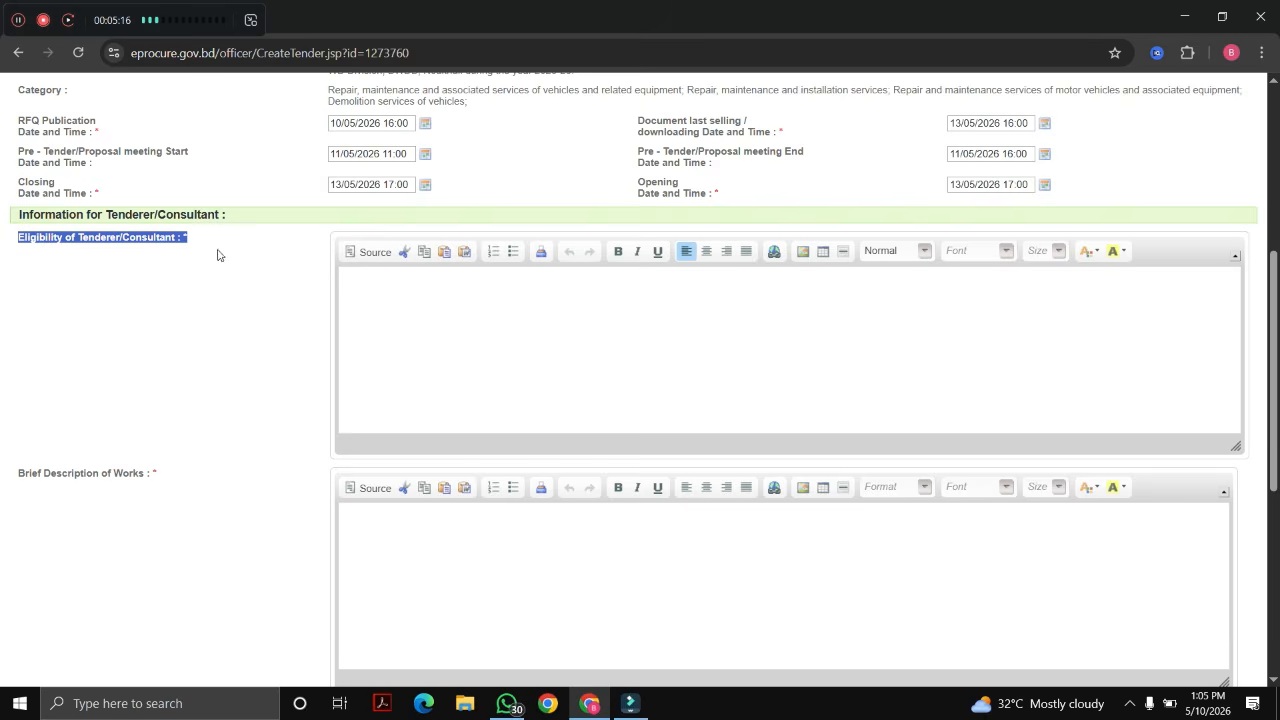
drag(364, 292, 652, 376)
key(ctrl+c)
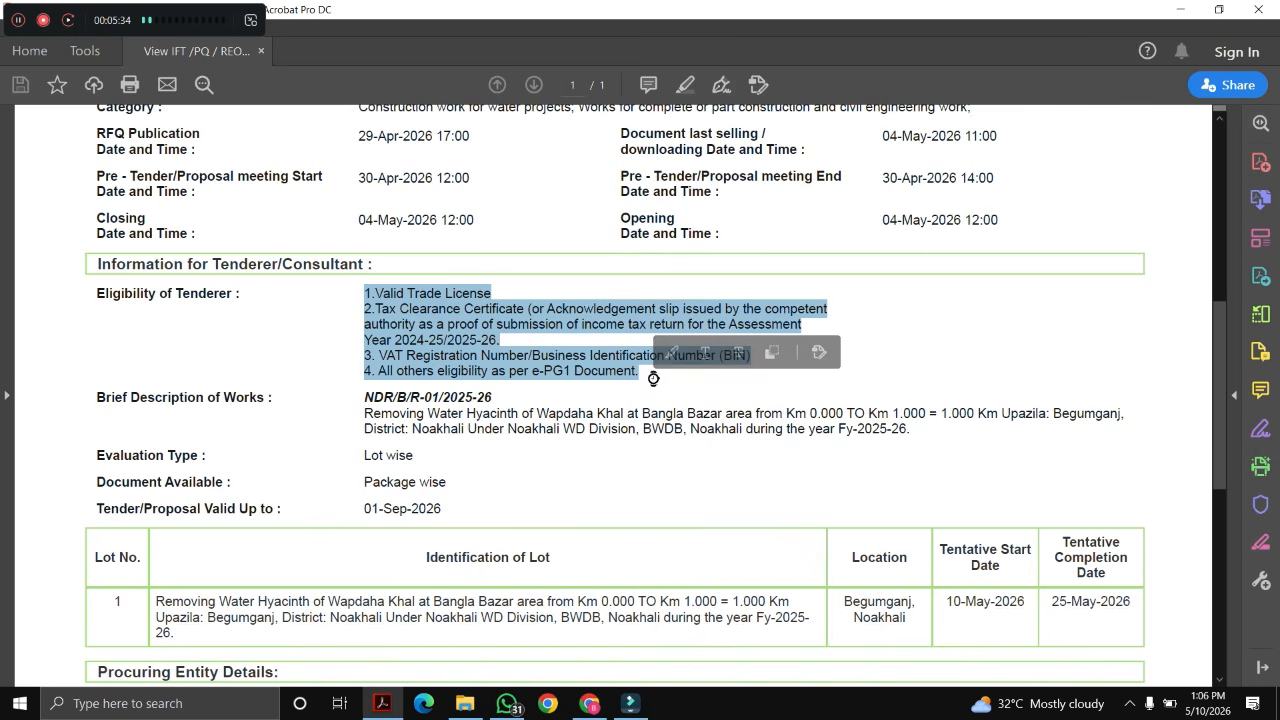
key(alt+Tab)
key(alt+Tab)
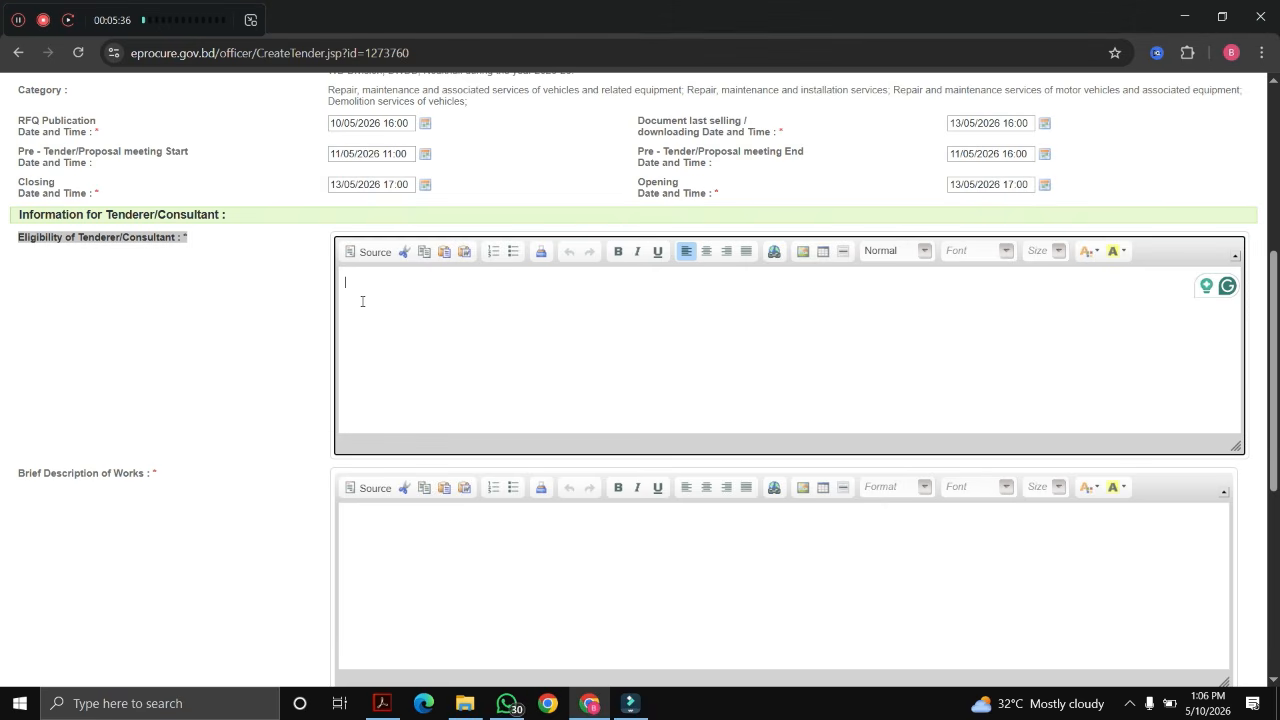
key(ctrl+v)
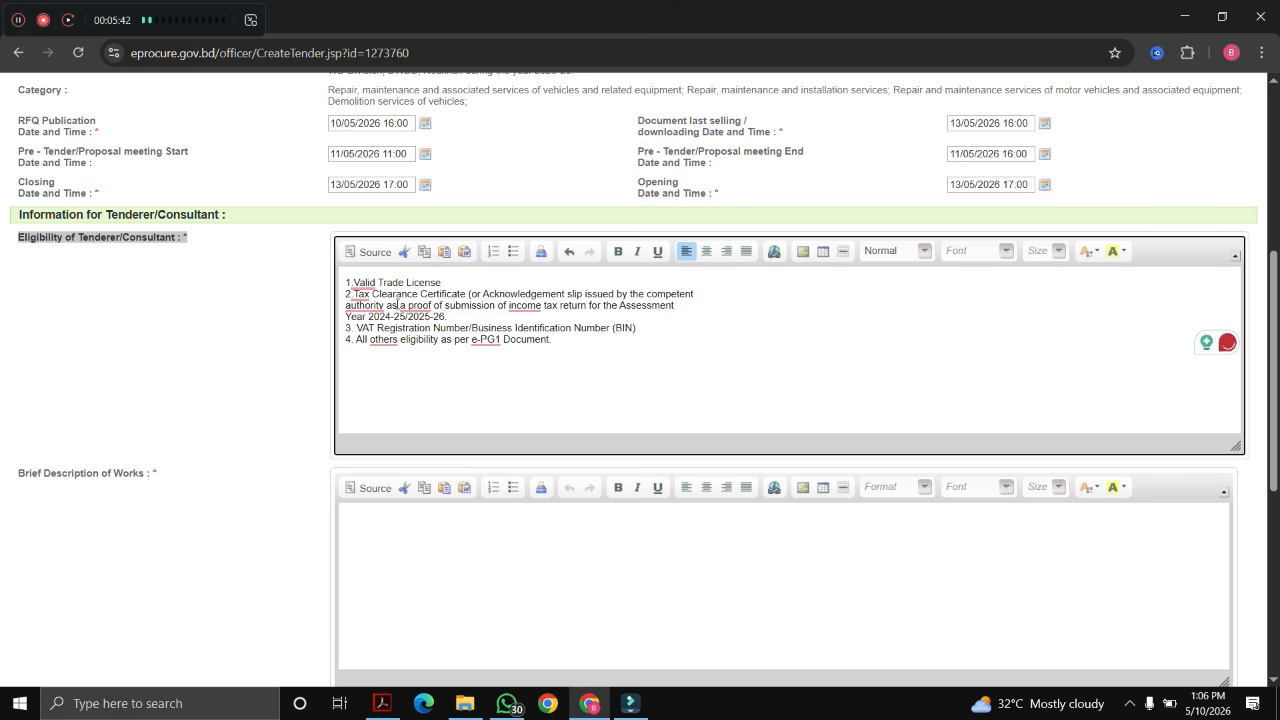
Step: Join the assessment year onto its line and correct e-PG1 to e-PW1
click(714, 304)
key(Delete)
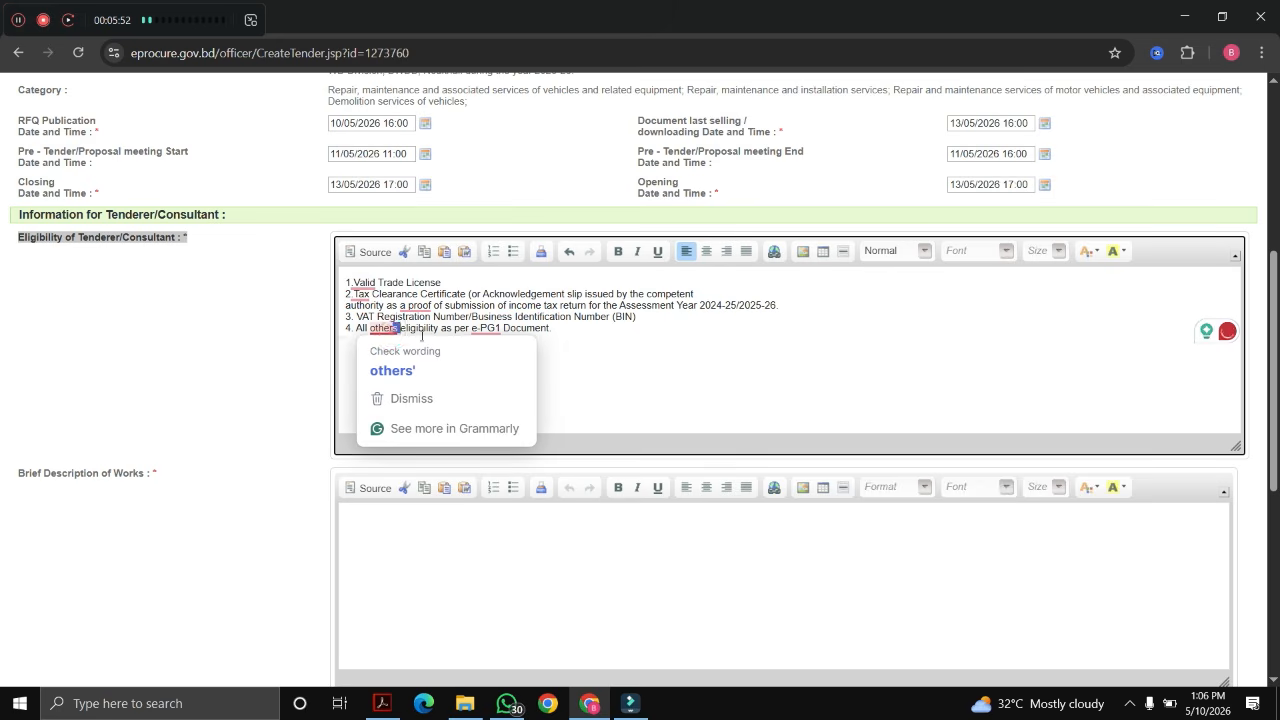
click(657, 331)
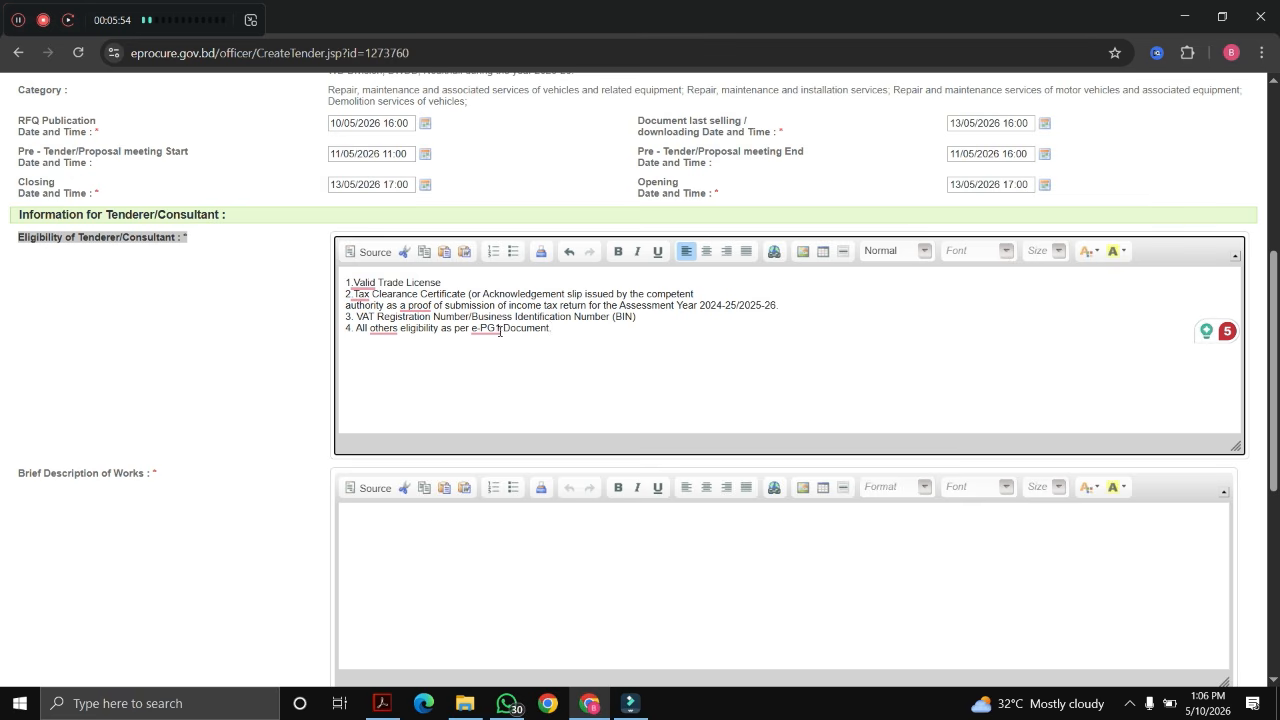
key(BackSpace)
click(497, 328)
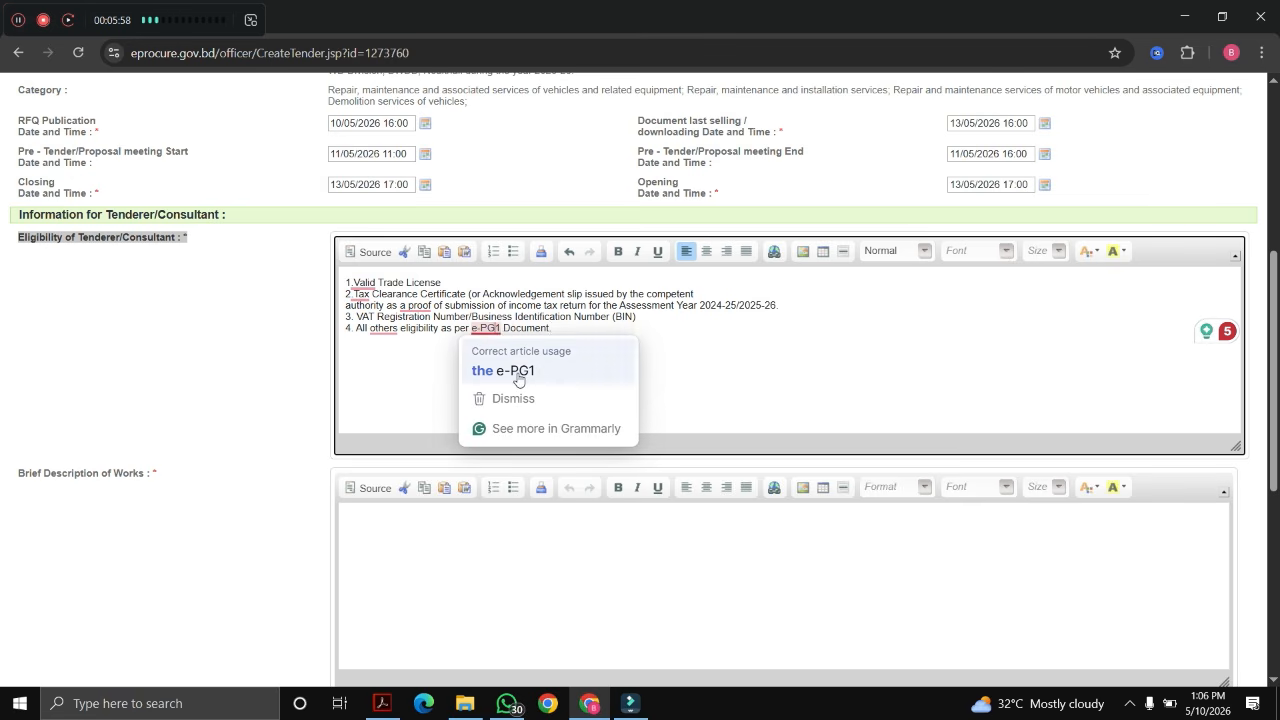
key(BackSpace)
text(W)
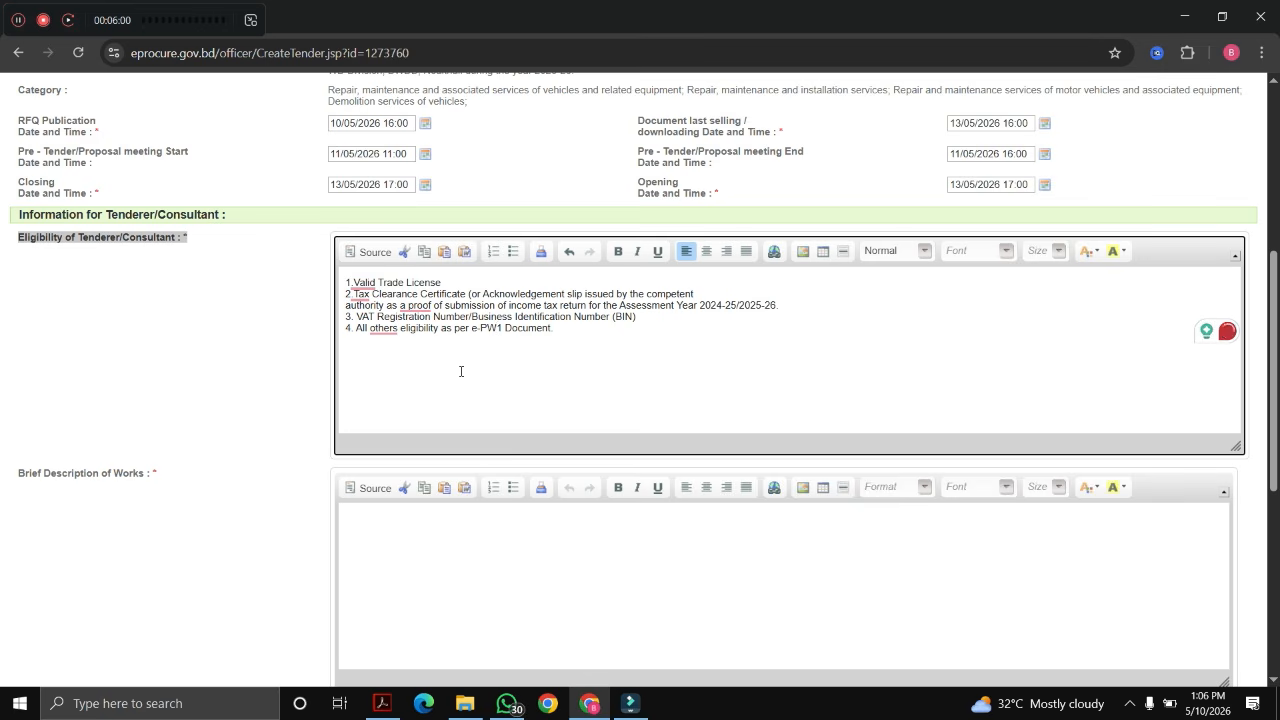
click(597, 353)
Step: Dismiss the Grammarly suggestion cards on the eligibility text
scroll(664, 372, up, 2)
scroll(640, 378, down, 3)
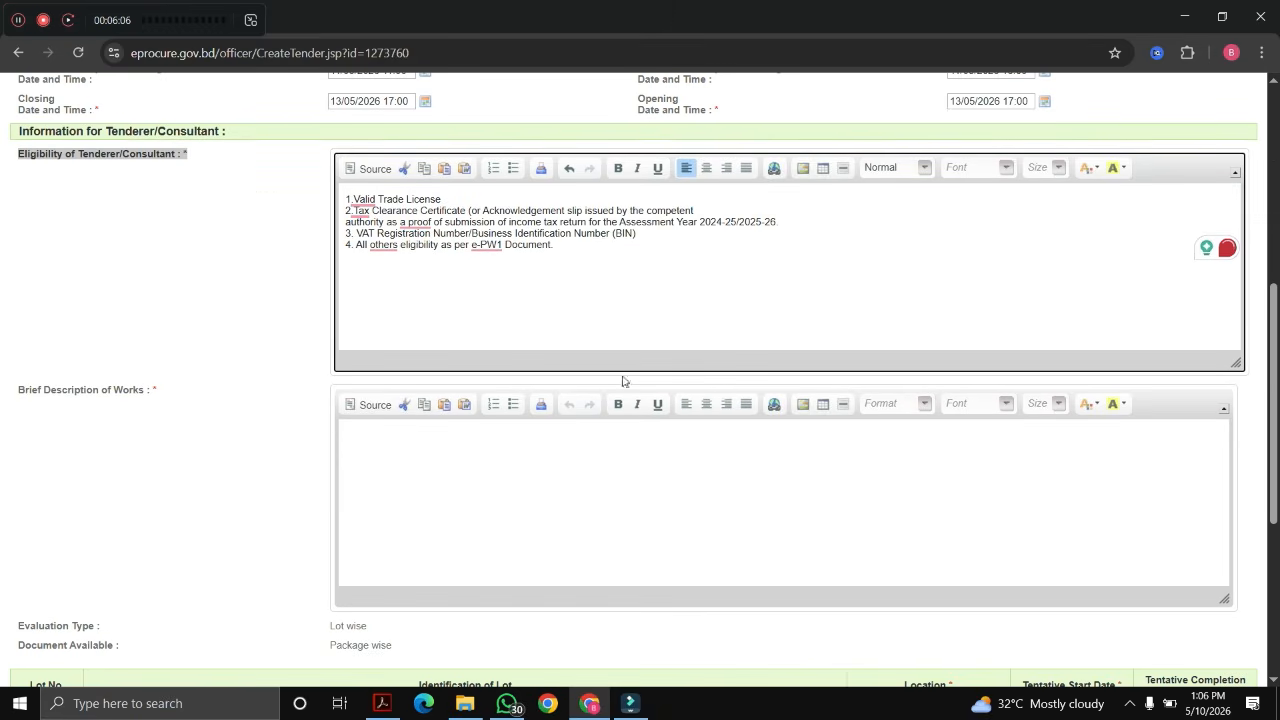
click(671, 240)
mouse_move(486, 247)
click(743, 254)
mouse_move(497, 245)
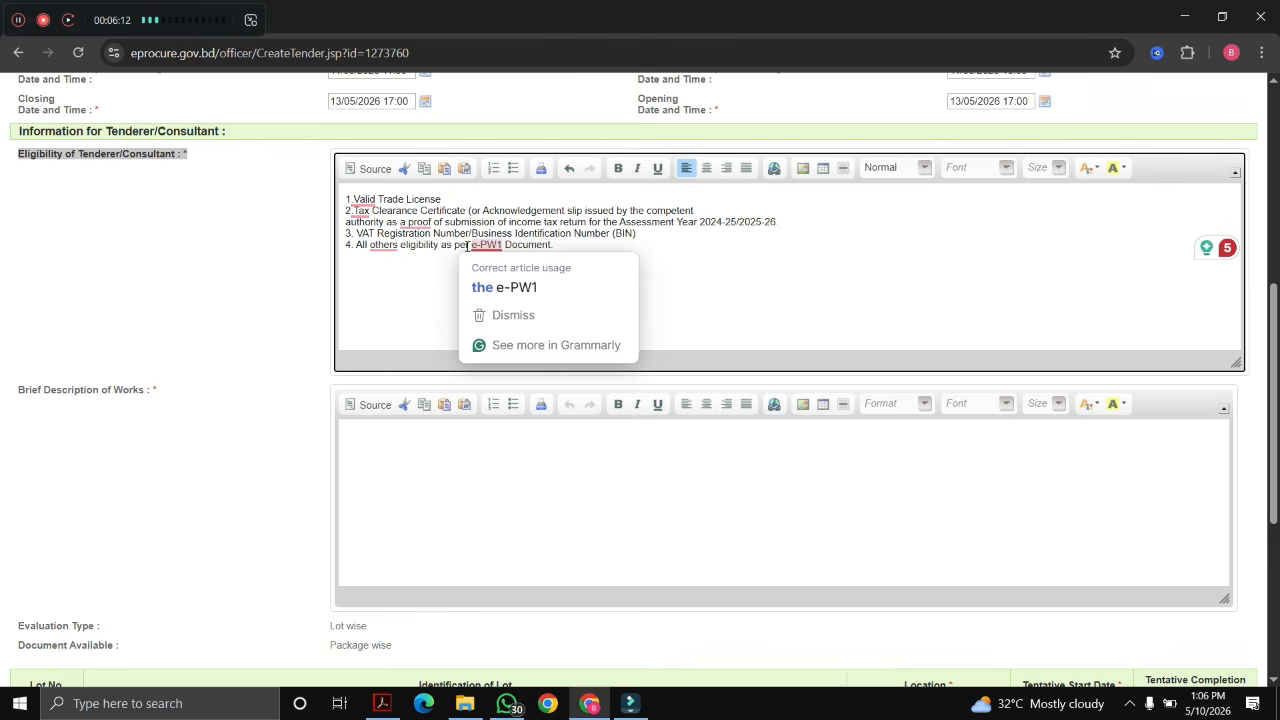
click(767, 267)
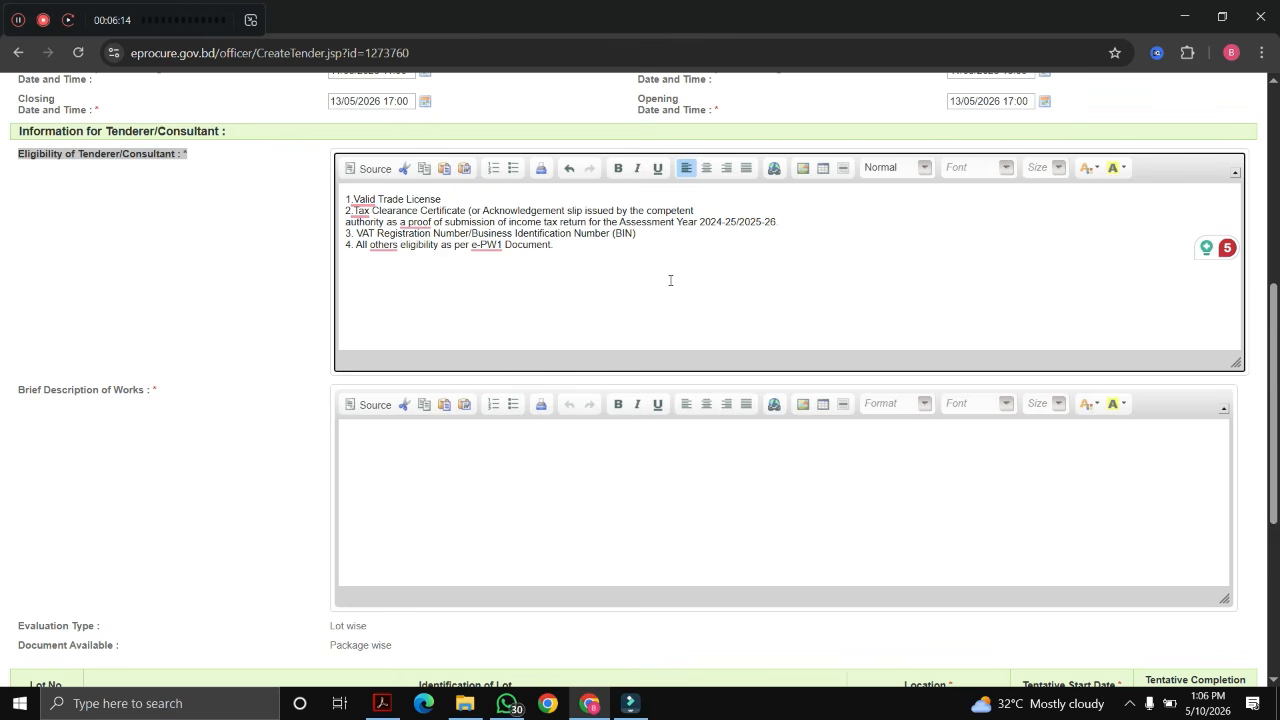
click(453, 468)
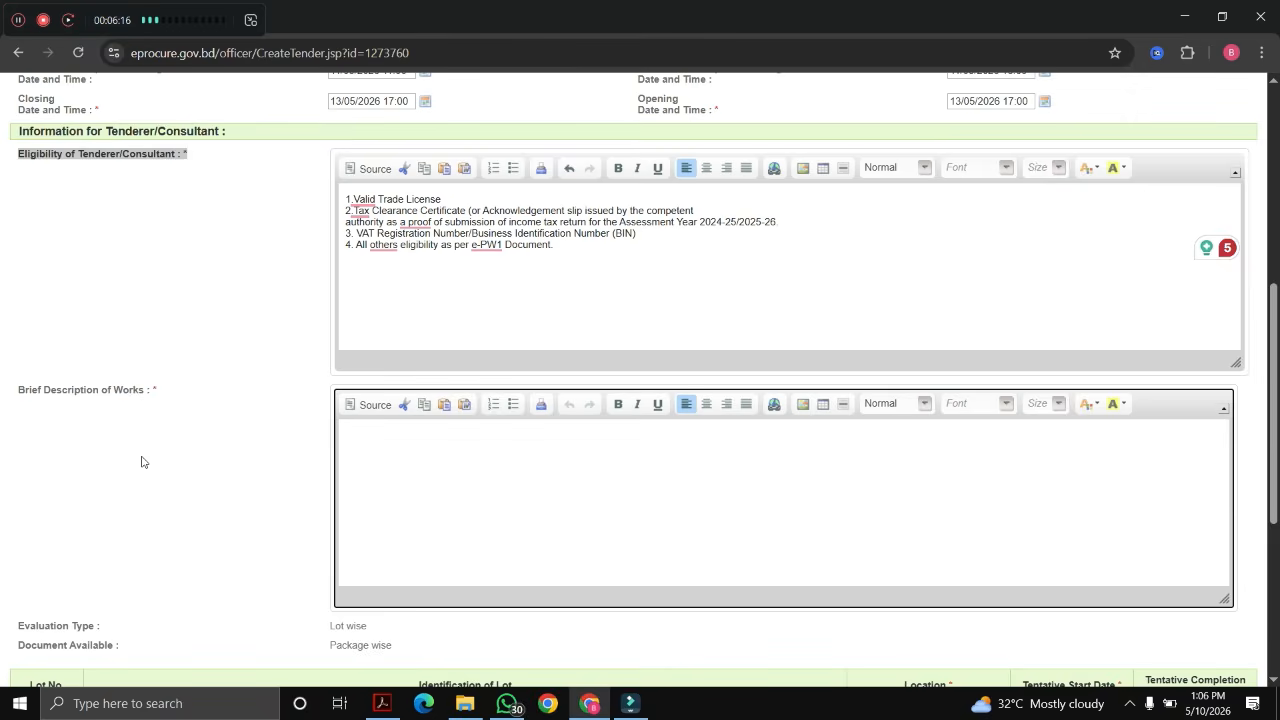
Step: Paste the package number and description into Brief Description of Works
scroll(150, 462, up, 3)
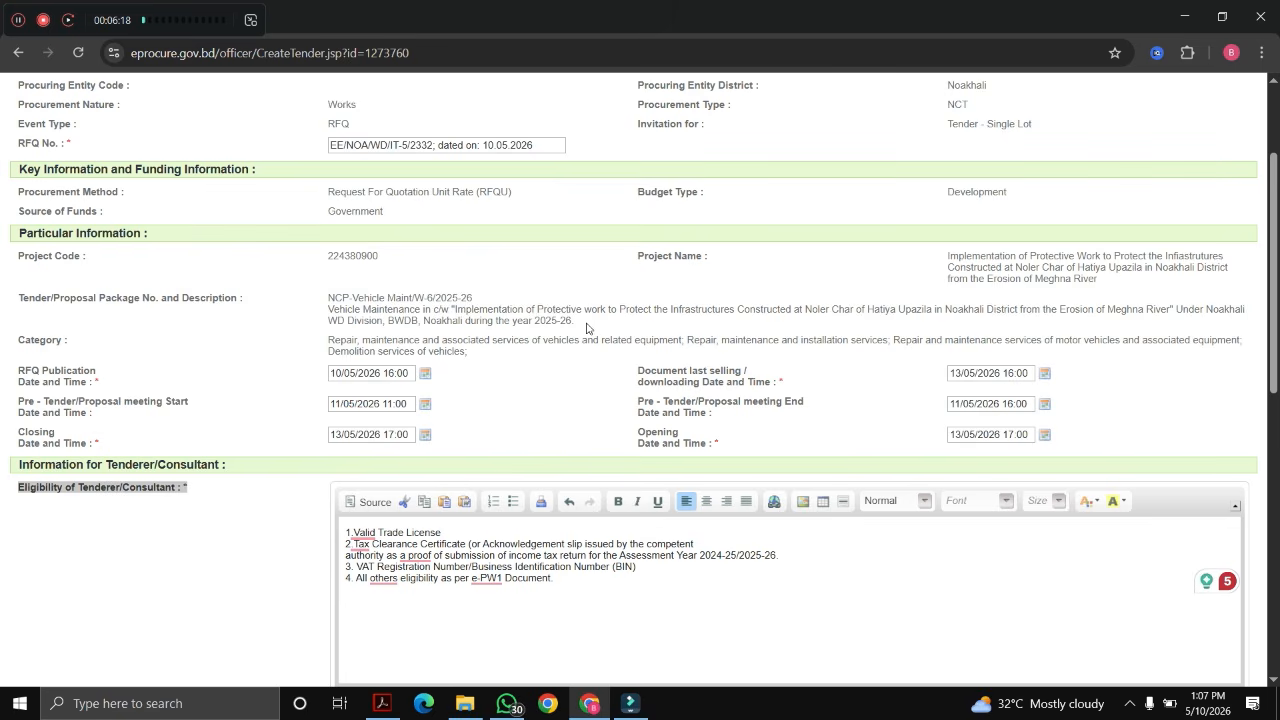
drag(590, 322, 326, 295)
key(ctrl+c)
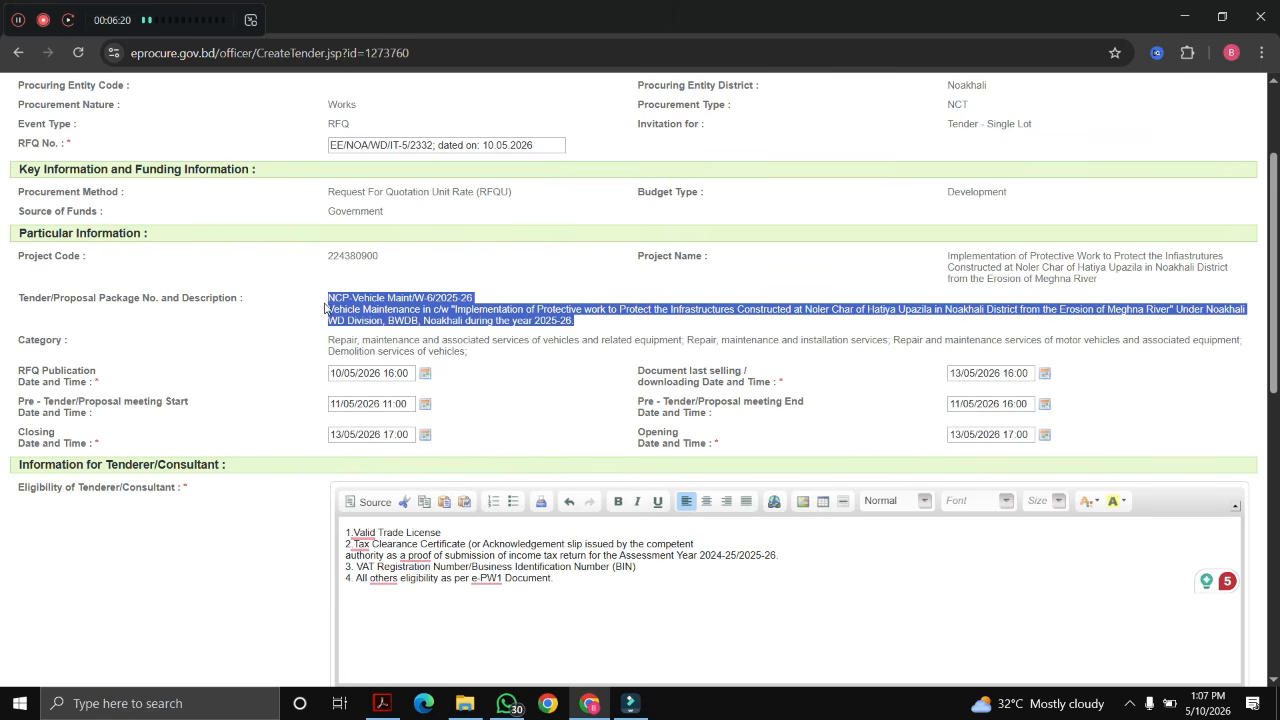
scroll(414, 398, down, 3)
click(420, 457)
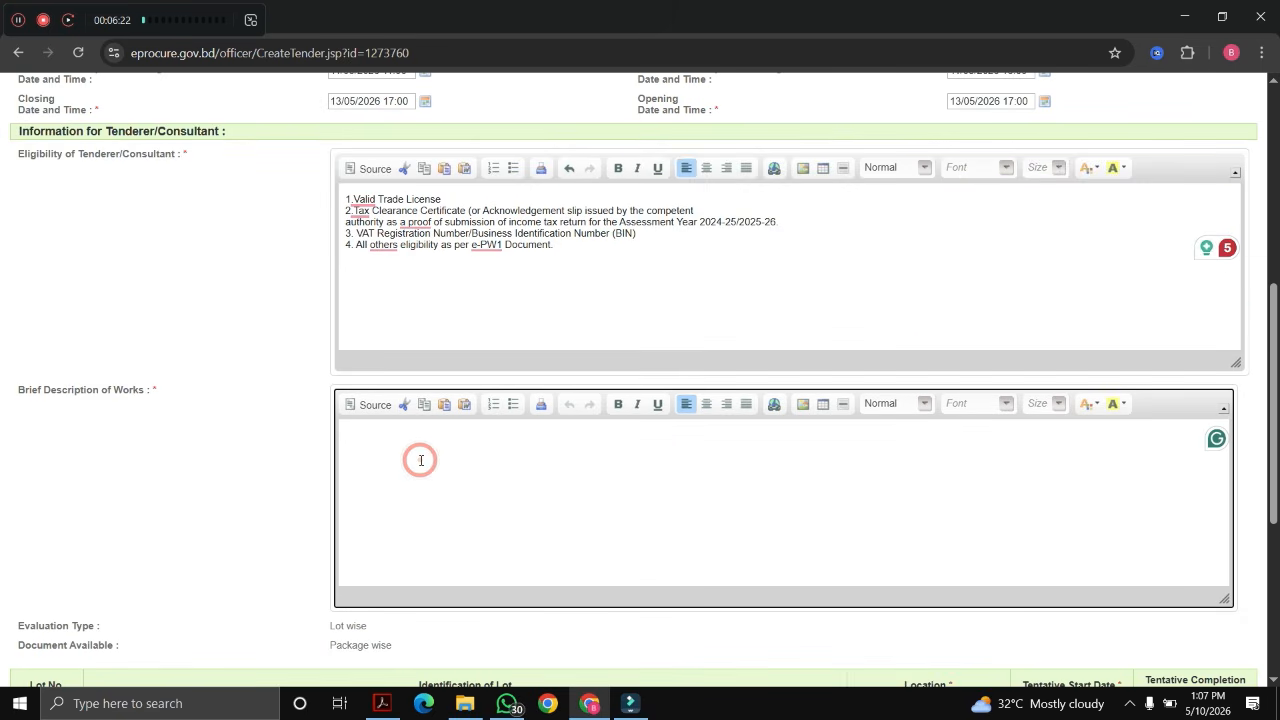
key(ctrl+v)
Step: Make the NCP-Vehicle Maint/W-6/2025-26 title bold, italic and blue, and end the description with a period
triple_click(489, 434)
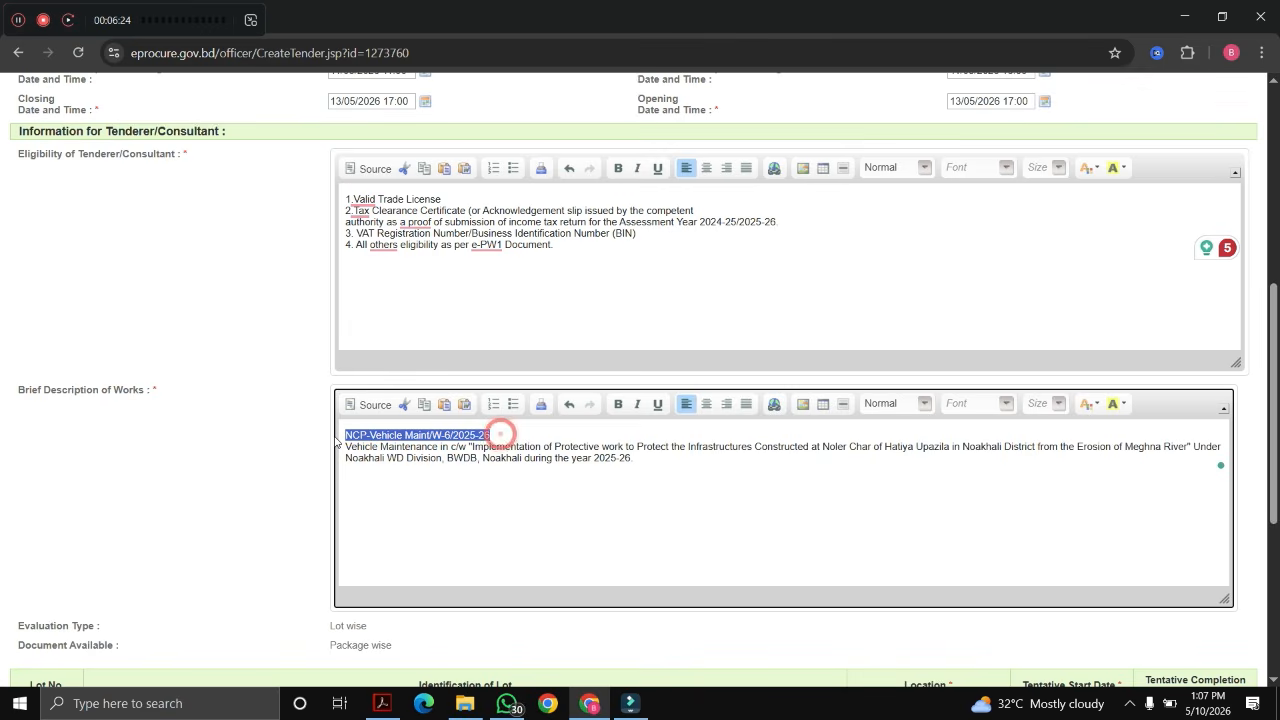
click(637, 404)
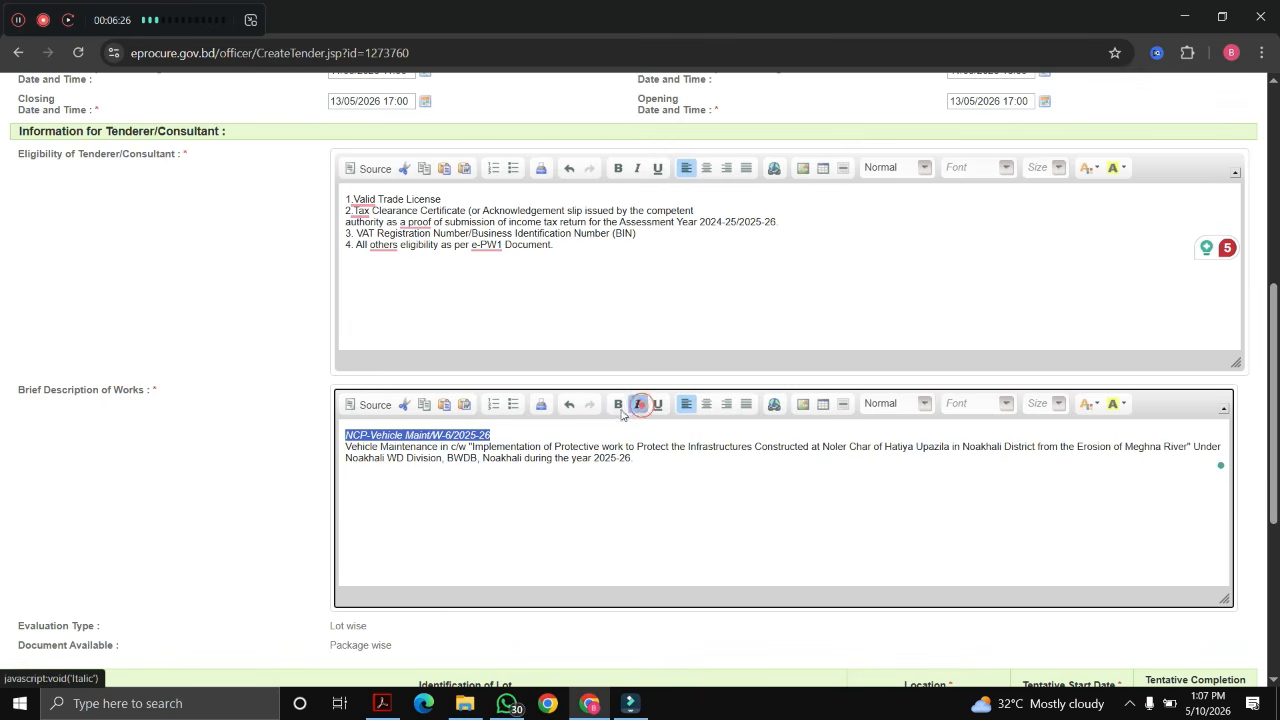
click(618, 404)
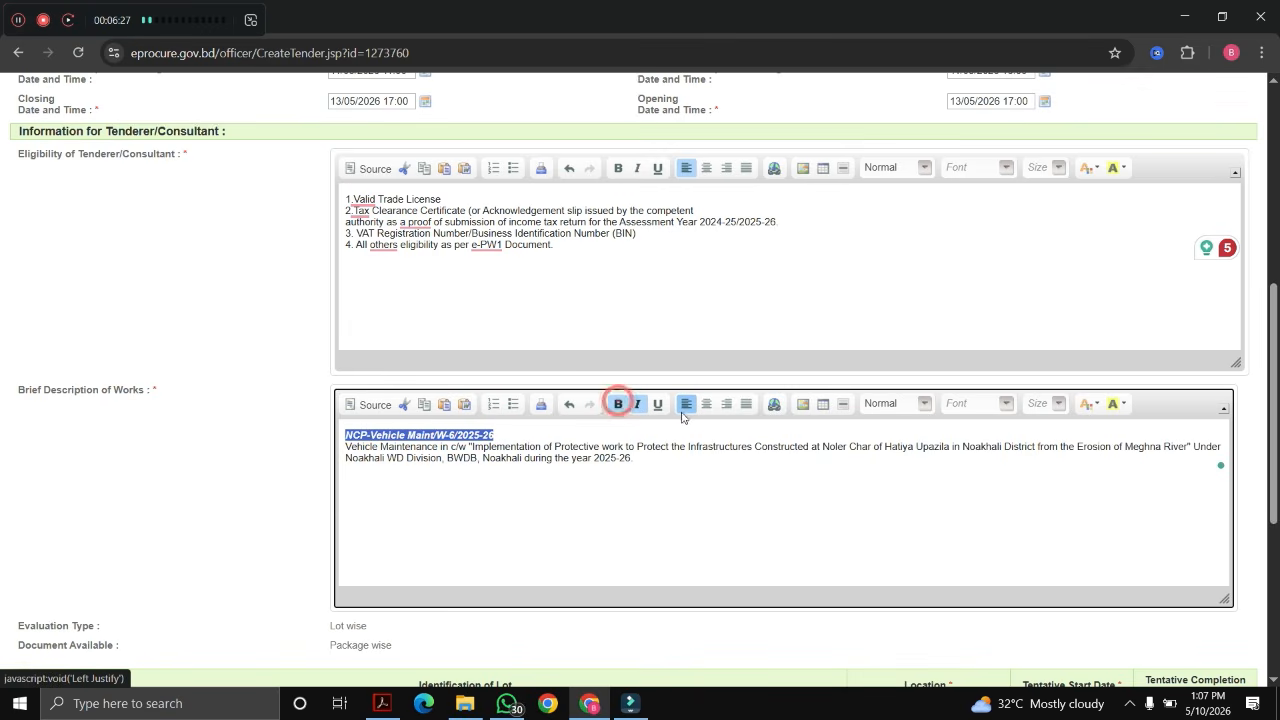
click(1089, 403)
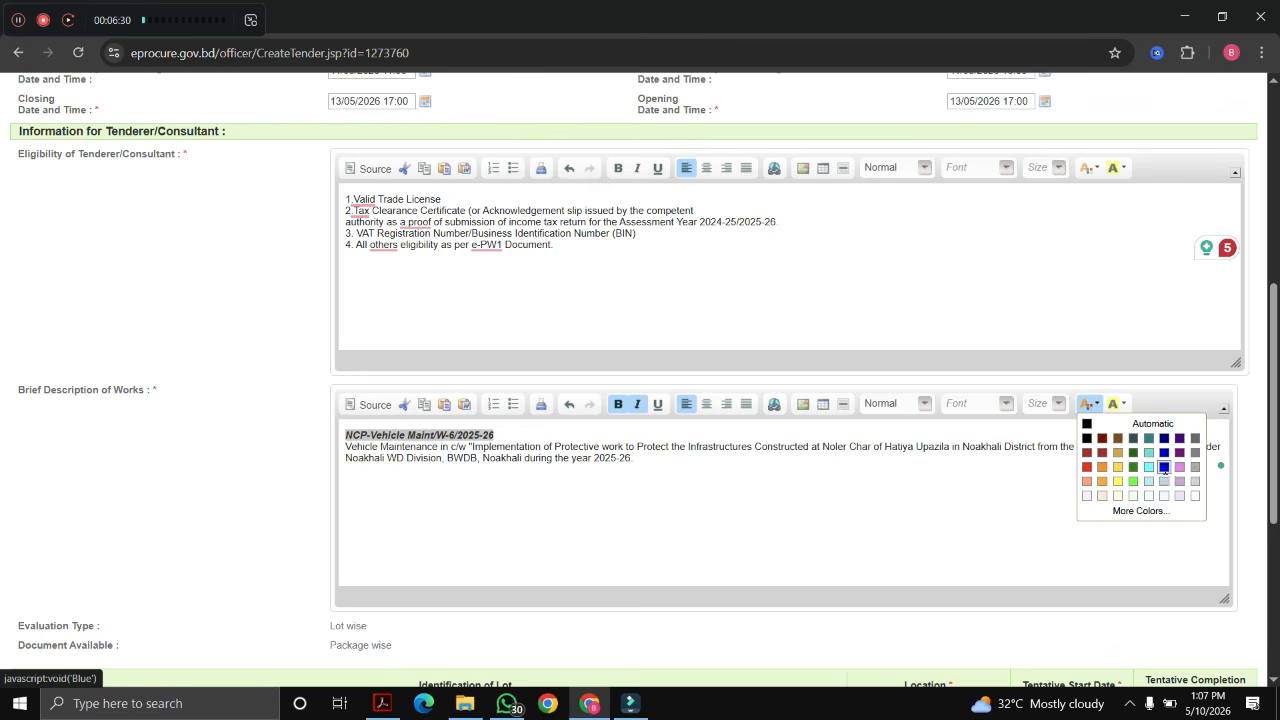
click(1164, 466)
click(772, 549)
text(.)
scroll(669, 508, down, 2)
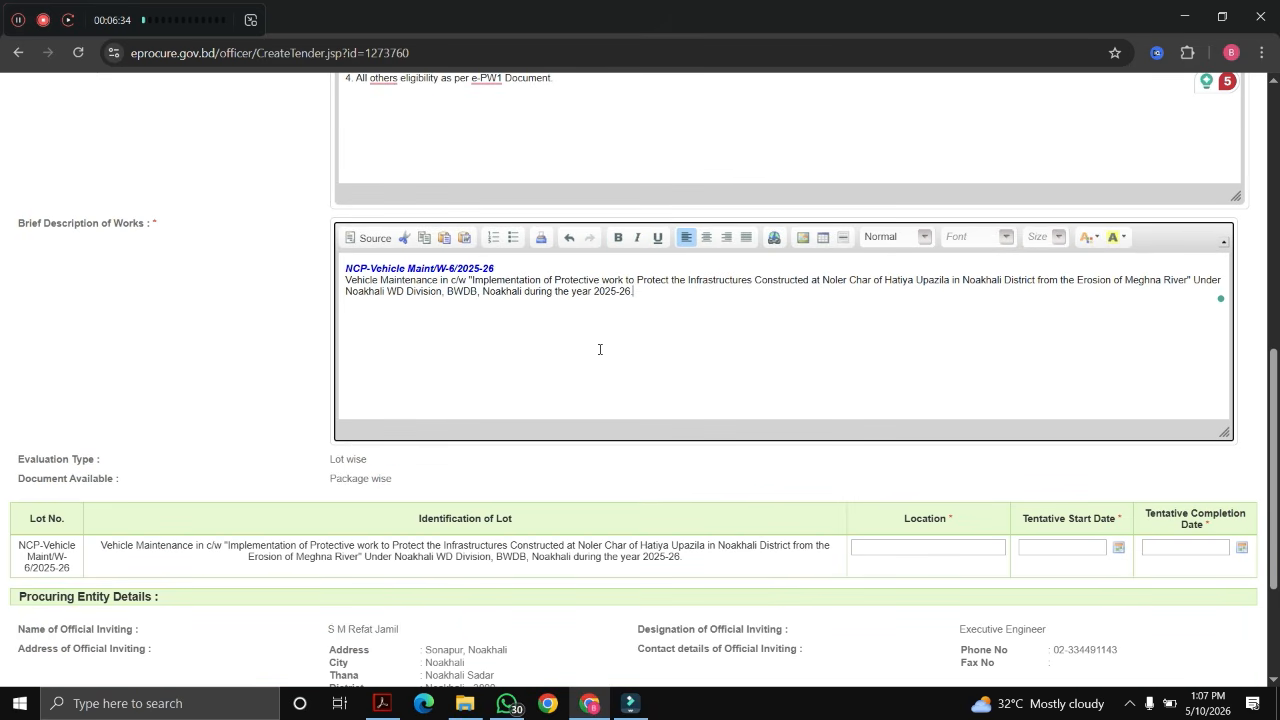
scroll(600, 349, down, 2)
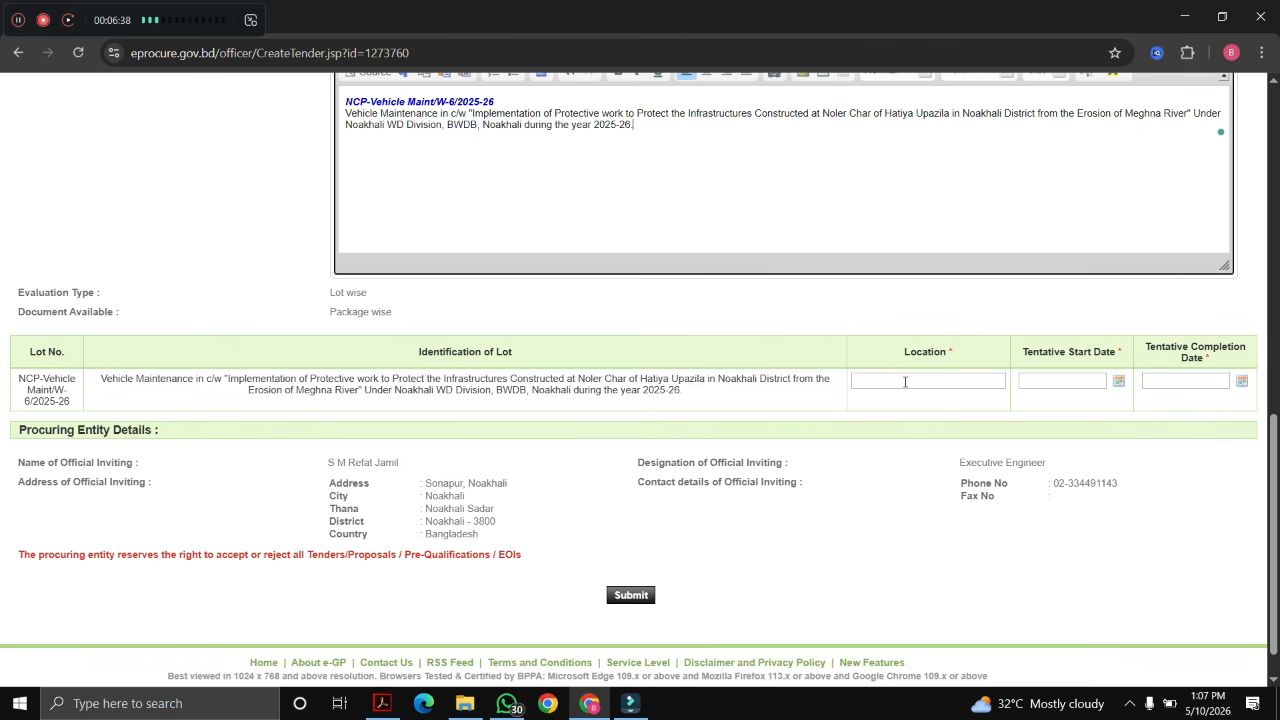
Step: Set the lot location to BWDB, Noakhali and tentative start date to 17/05/2026
click(905, 382)
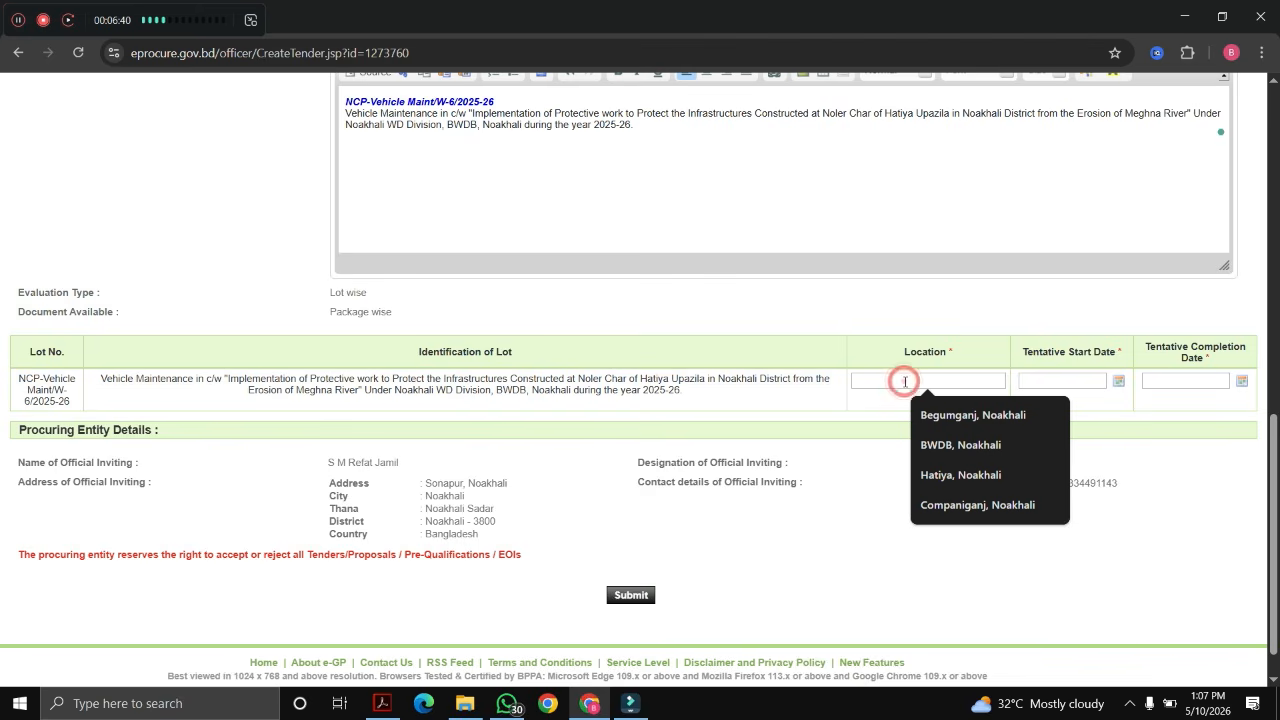
click(972, 447)
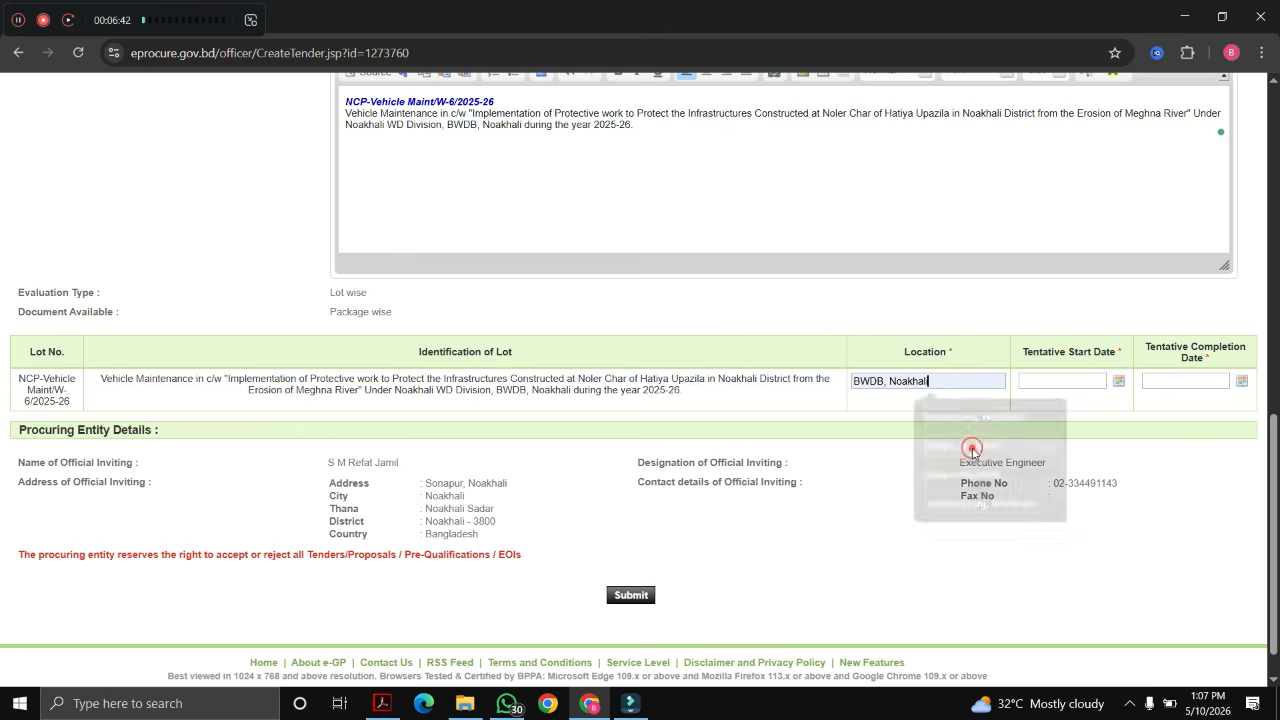
click(1086, 378)
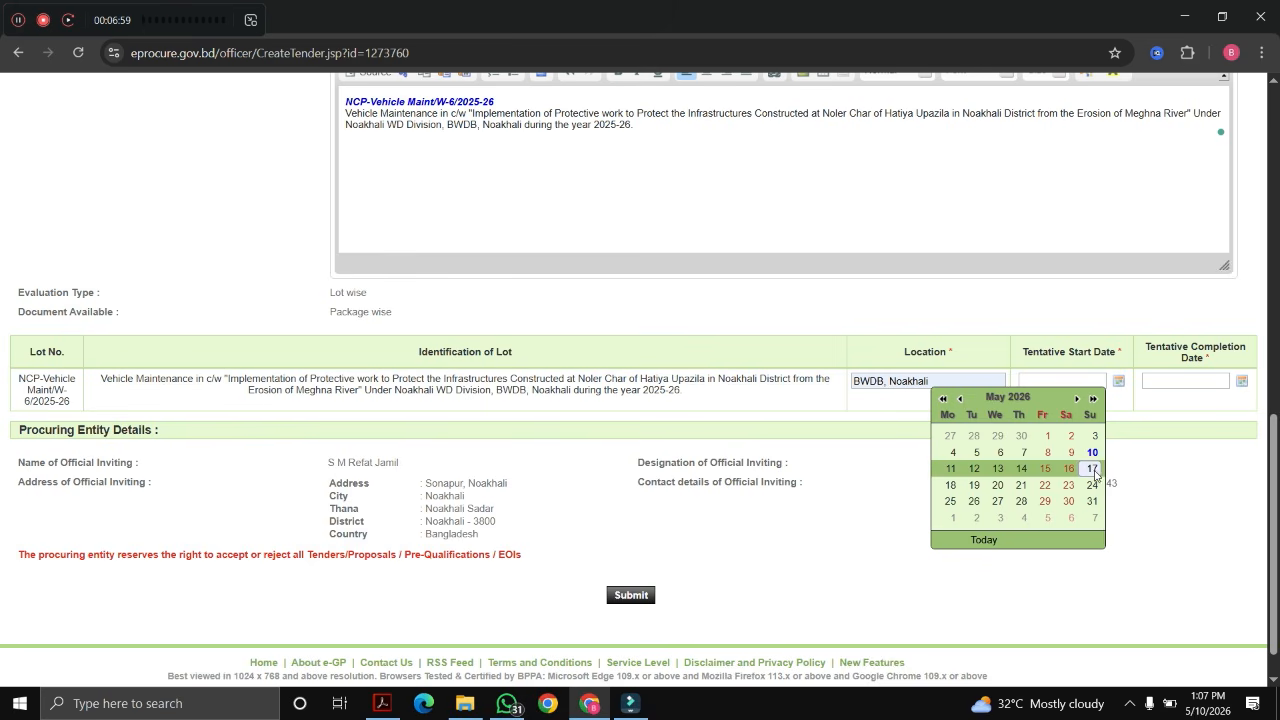
click(1093, 469)
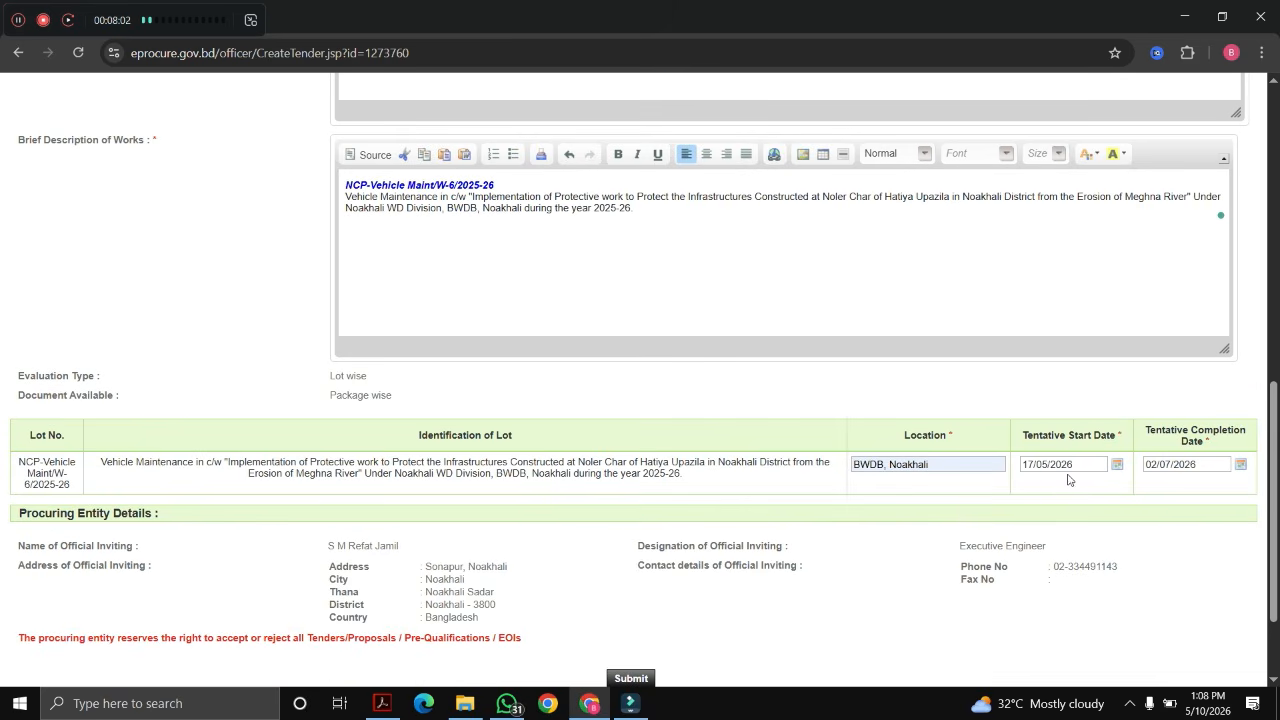
scroll(712, 455, down, 3)
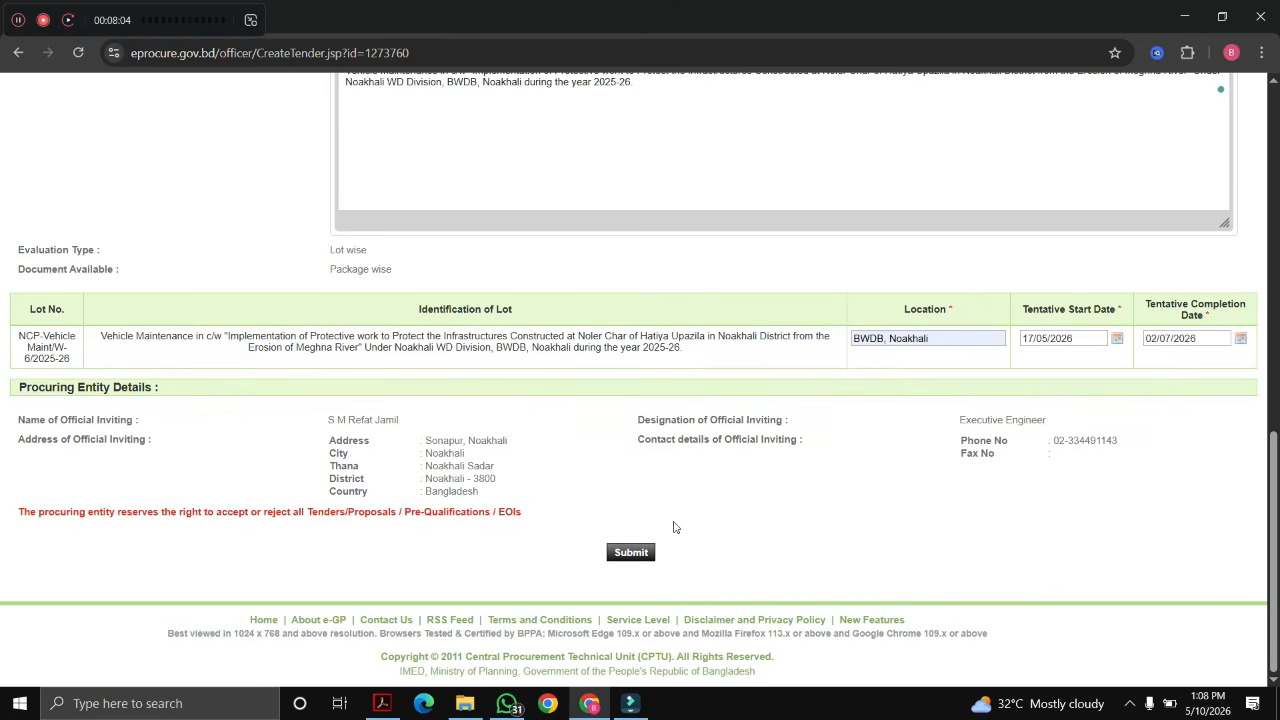
Step: Submit the tender notice form and review the PD approving authority role
click(629, 555)
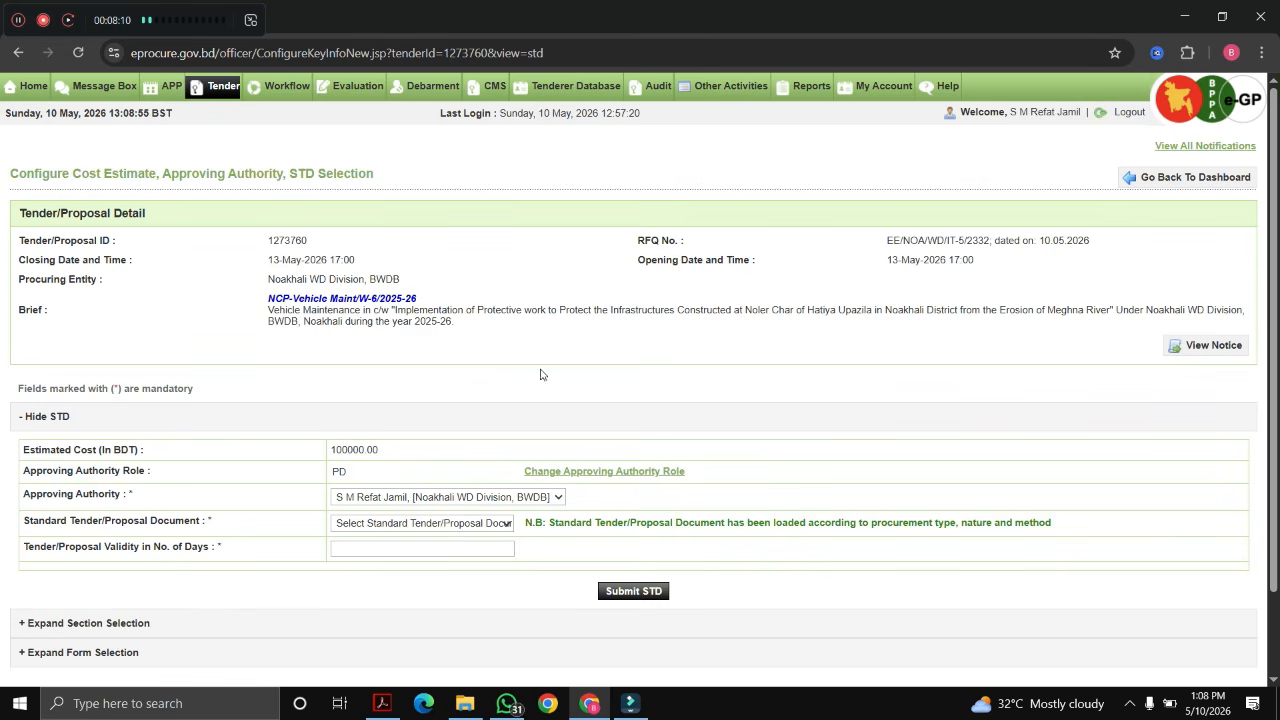
scroll(416, 392, down, 2)
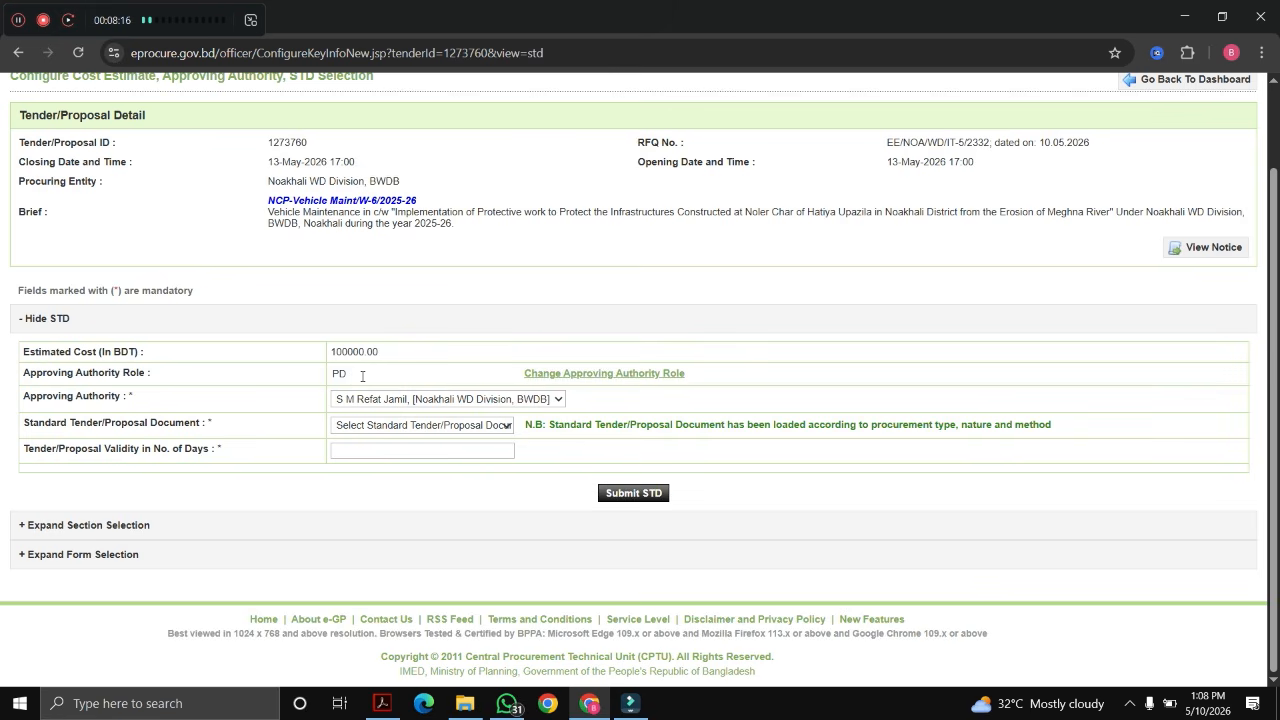
drag(357, 368, 316, 380)
click(398, 373)
double_click(356, 376)
double_click(379, 374)
Step: Choose e-PW1(a) as the standard tender document with 120-day validity, then submit and confirm
click(440, 428)
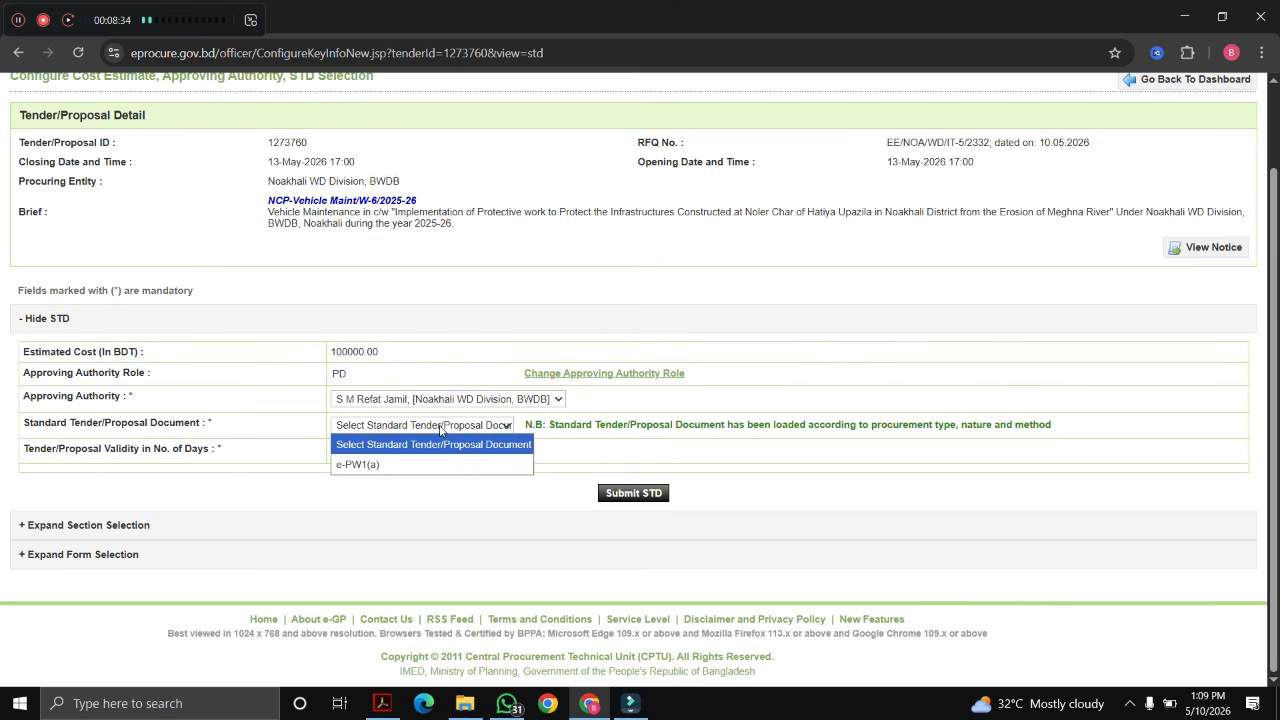
click(387, 466)
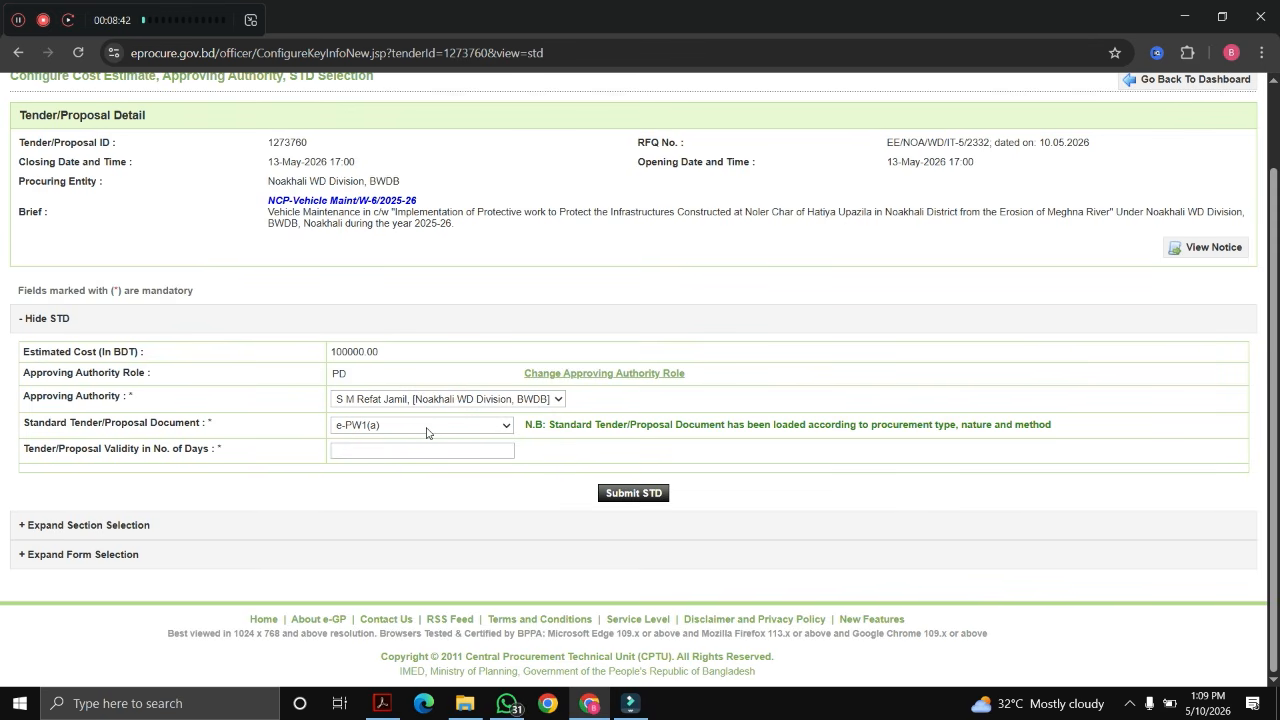
click(370, 451)
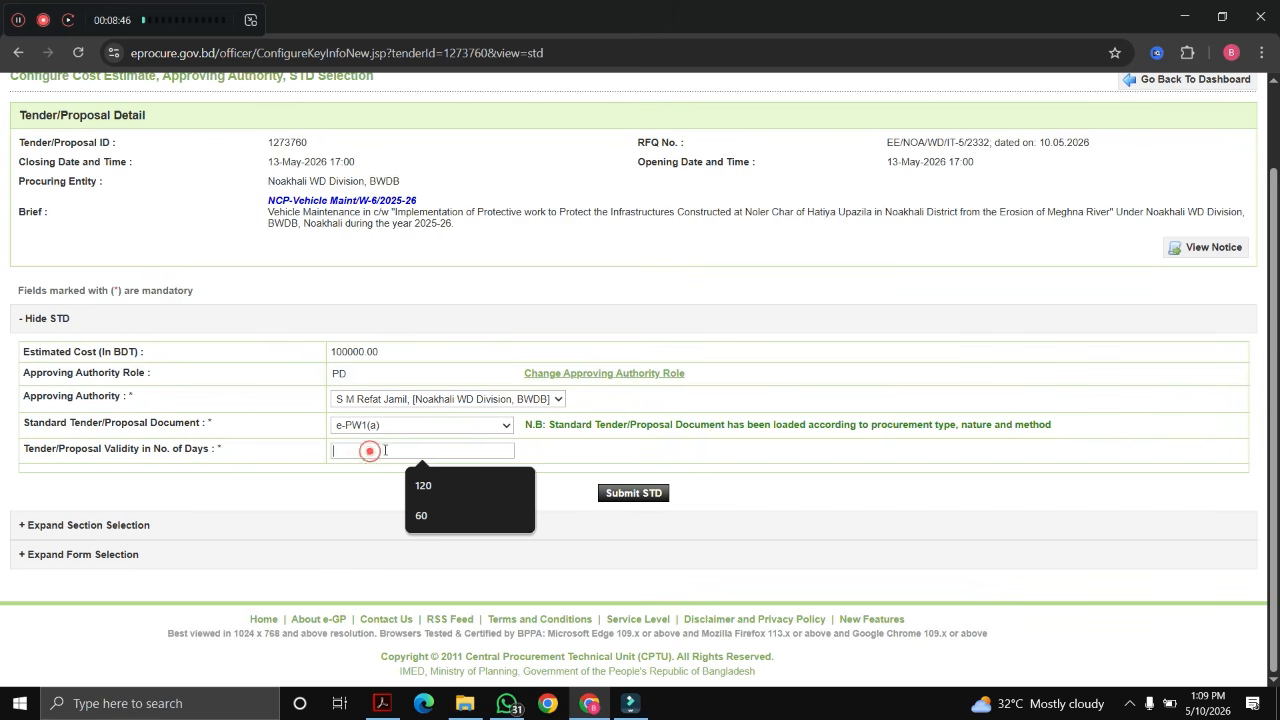
click(423, 485)
click(493, 512)
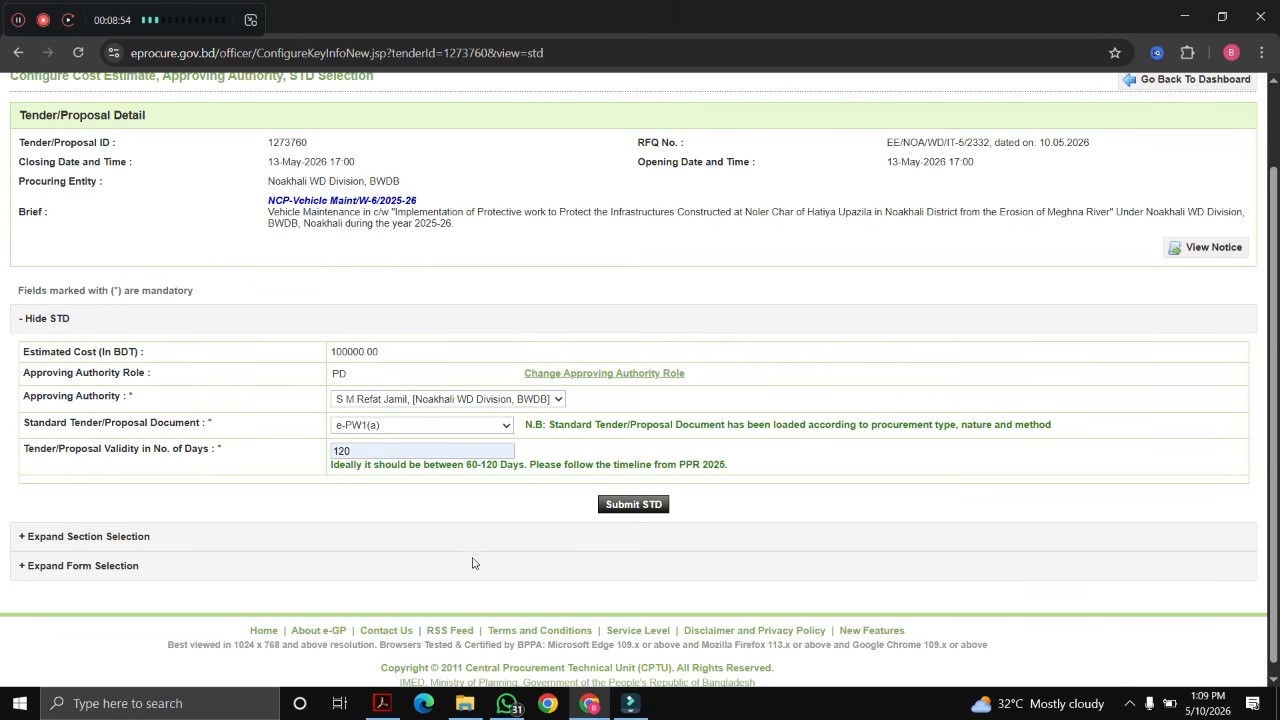
click(617, 532)
click(646, 507)
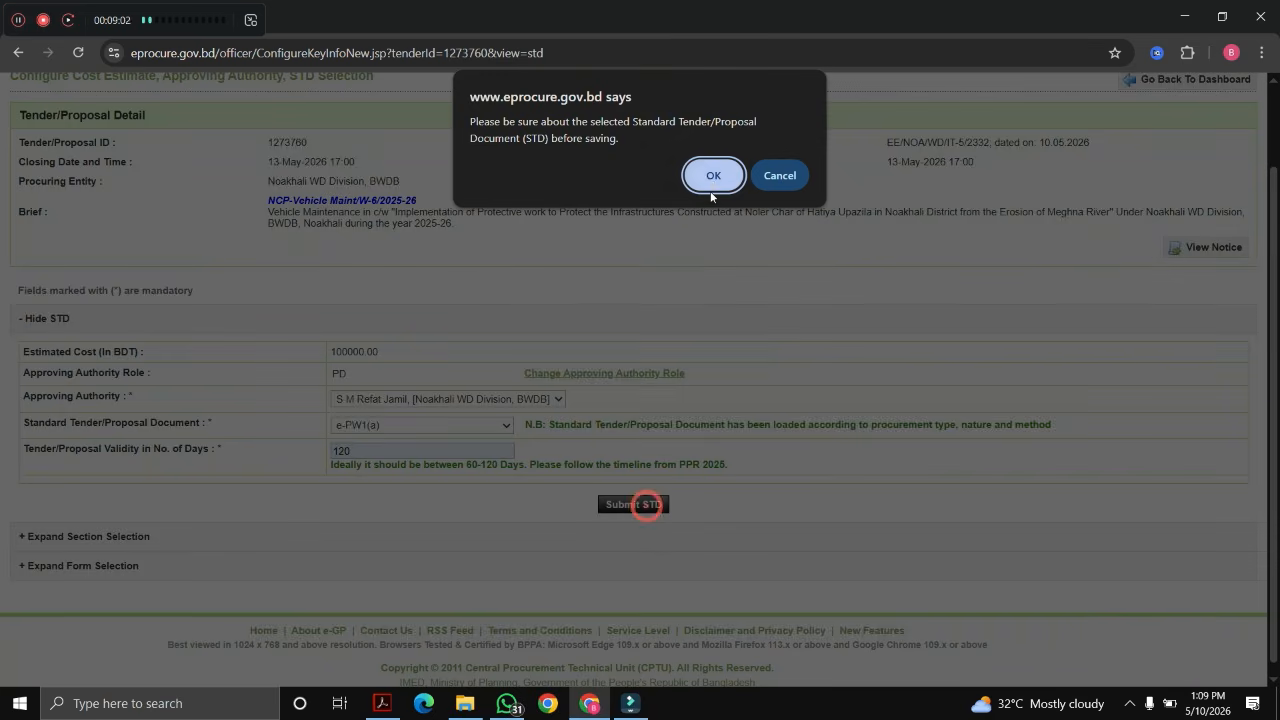
click(711, 180)
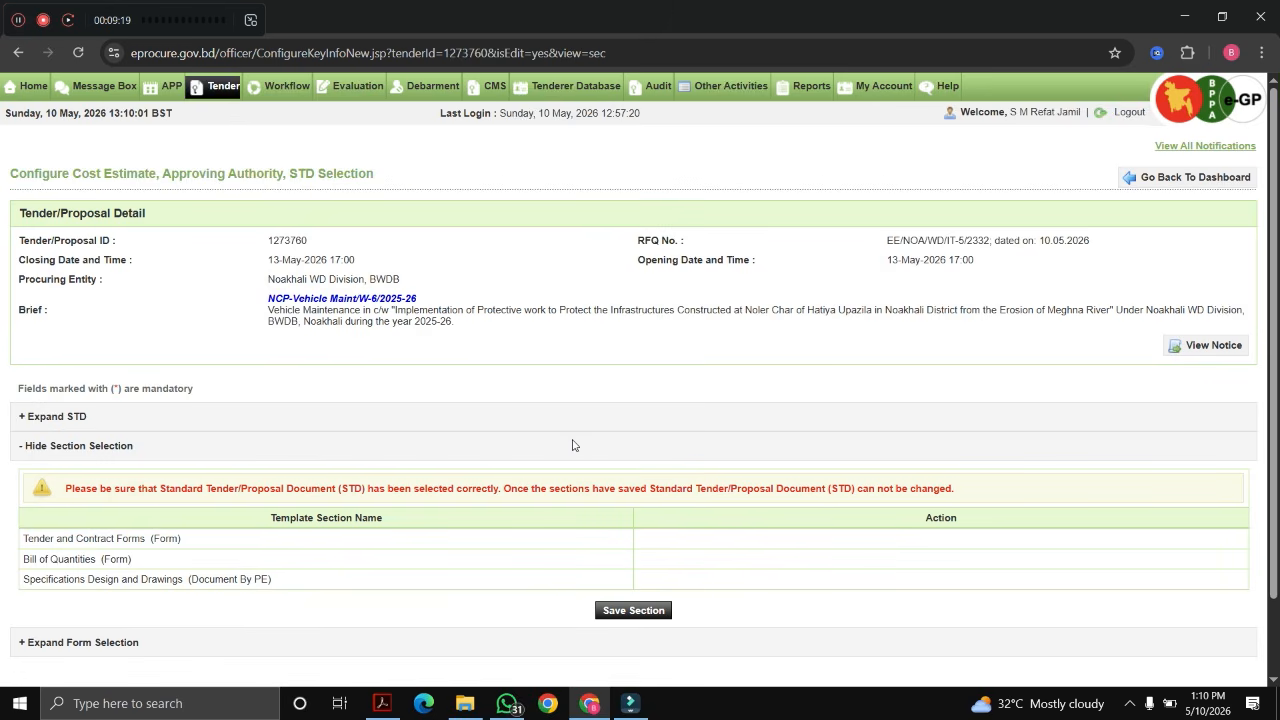
Step: Save and confirm the template section selection
scroll(572, 445, down, 2)
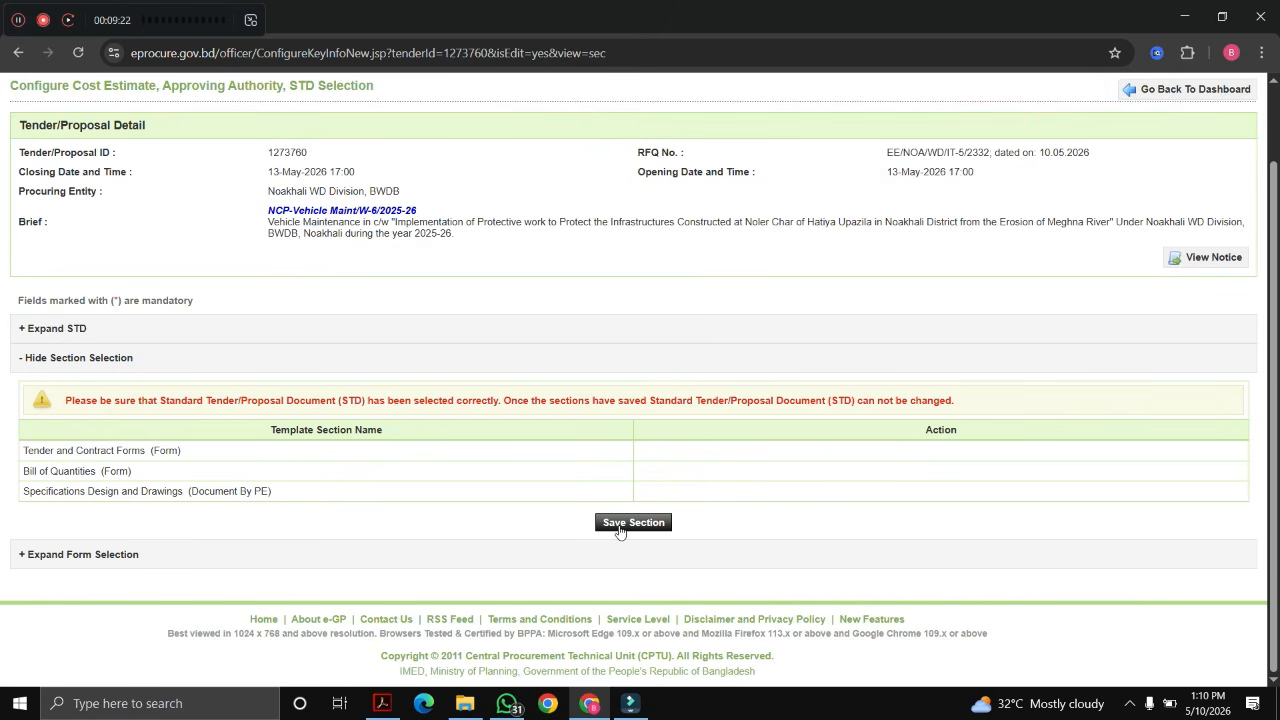
click(612, 523)
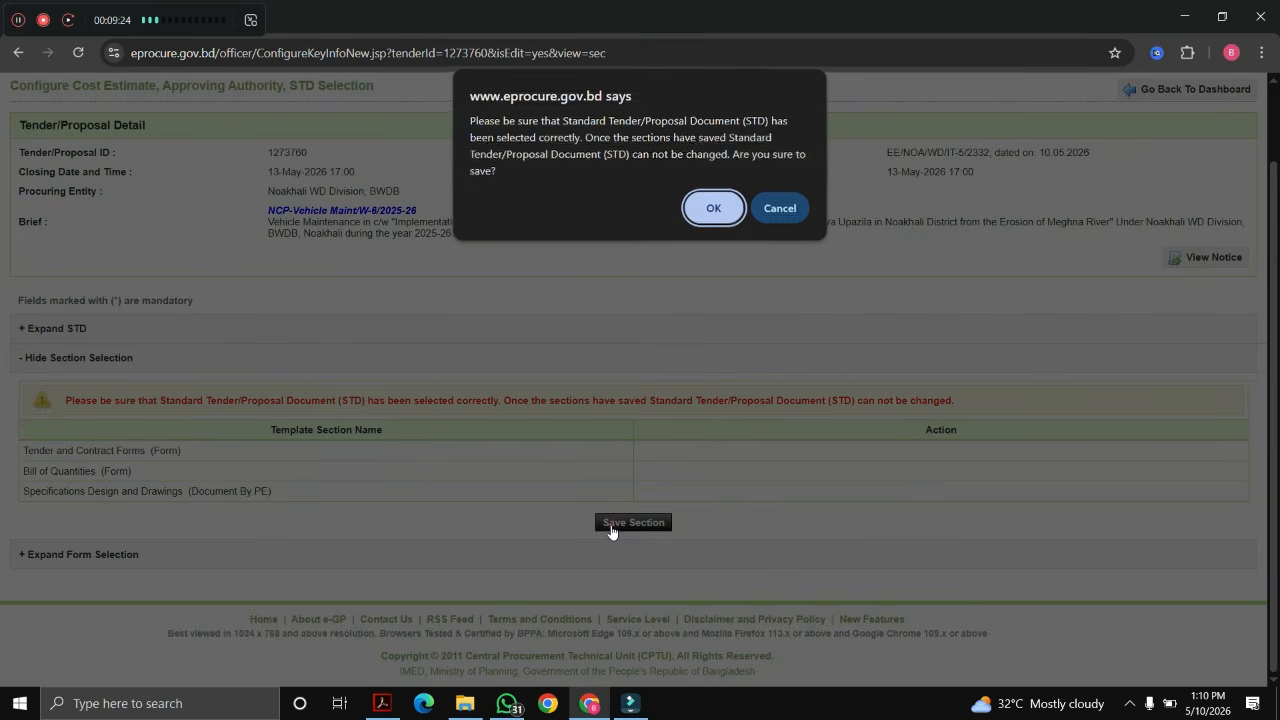
click(705, 208)
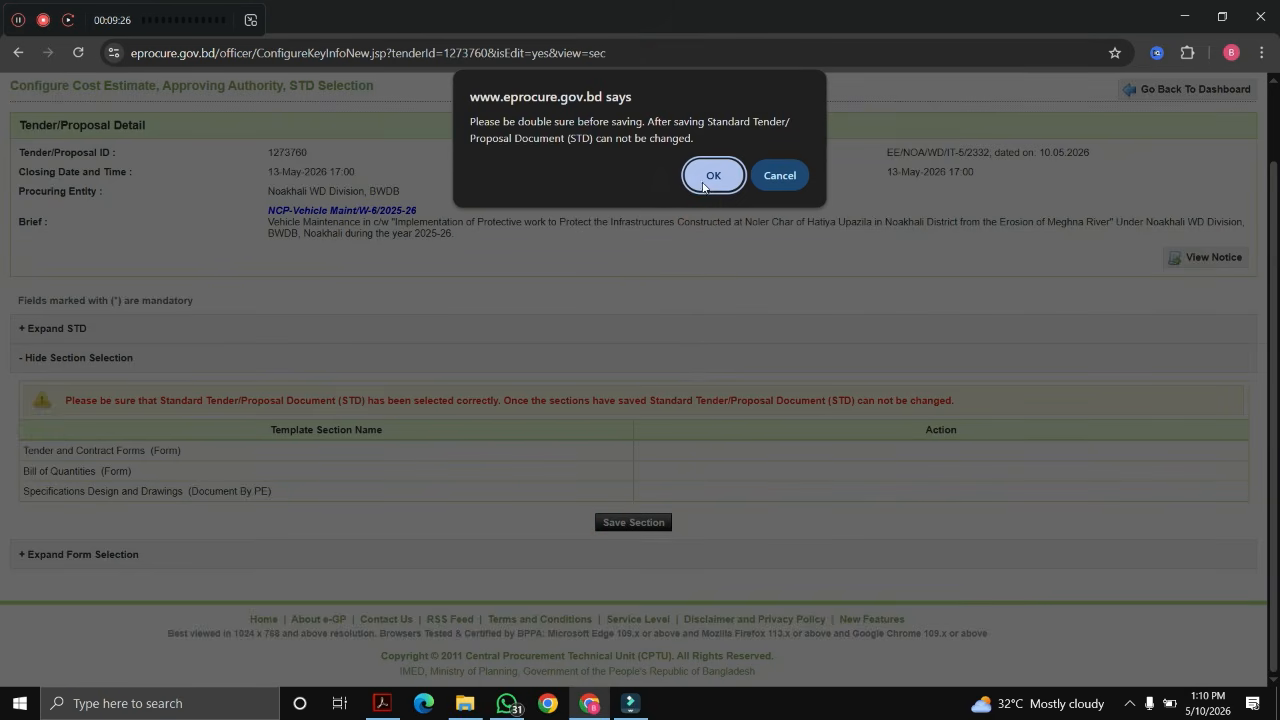
click(707, 186)
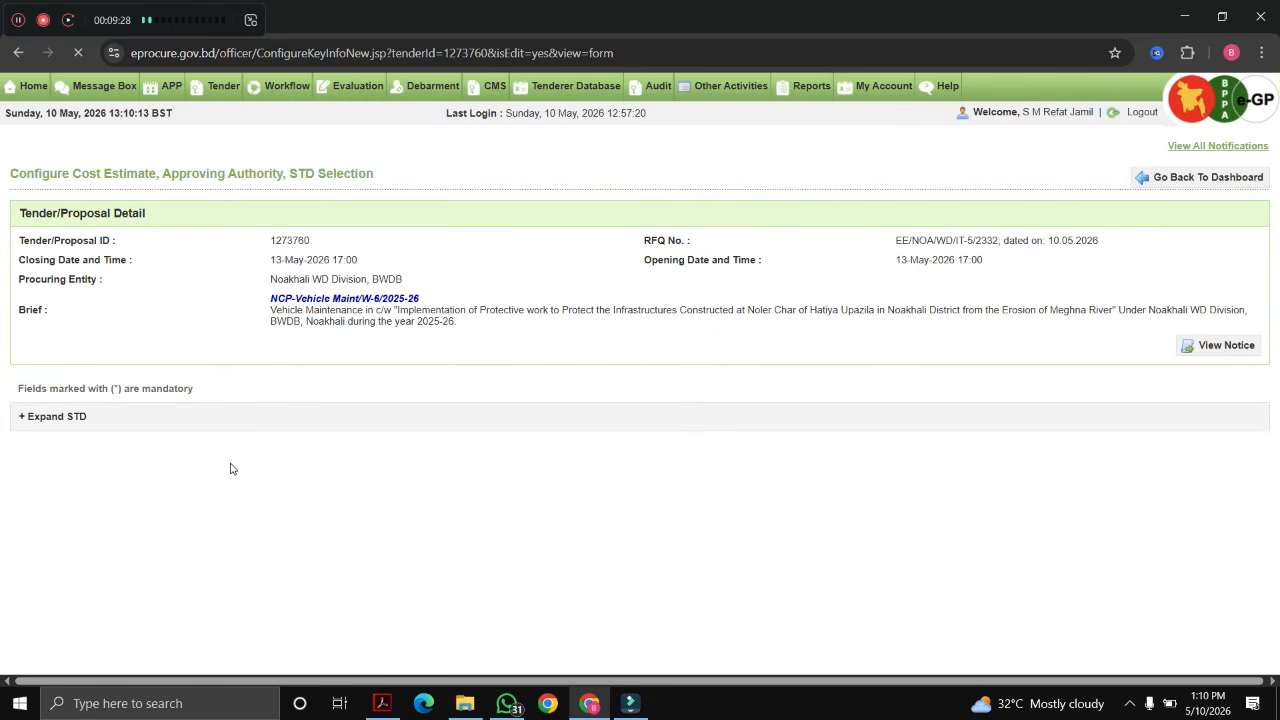
Step: Save the checked tender forms and confirm
scroll(560, 545, down, 2)
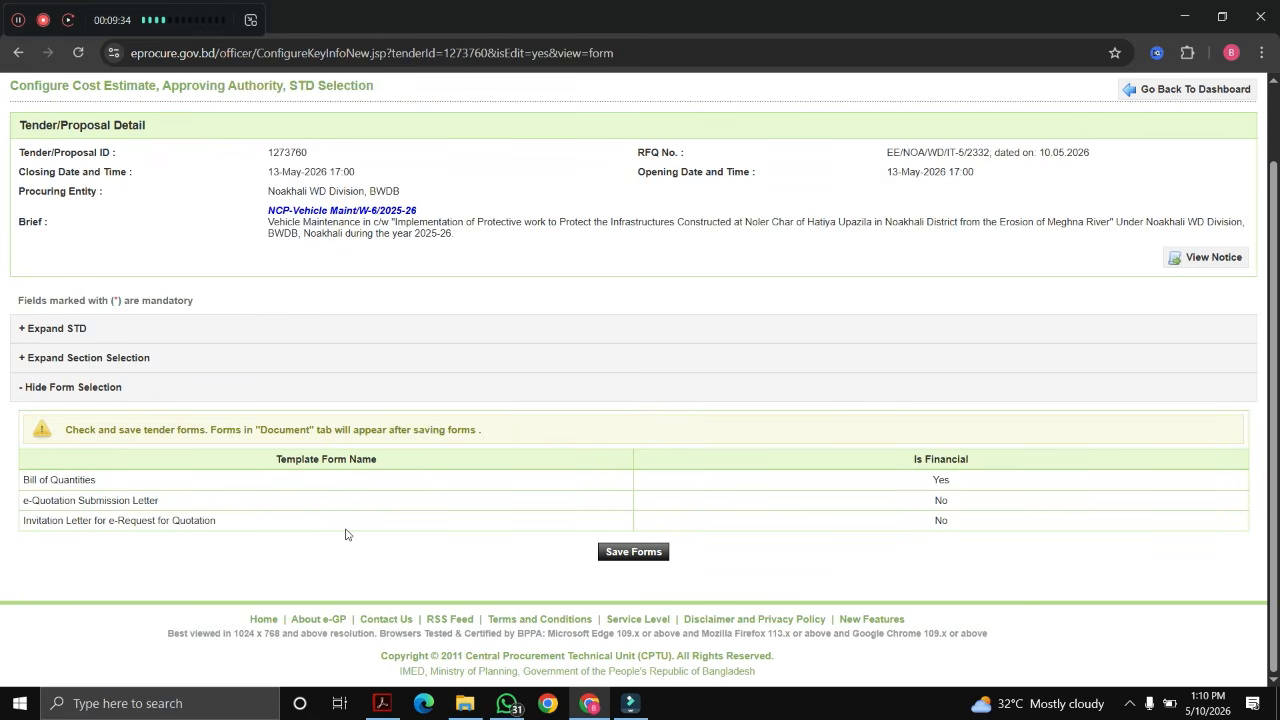
click(630, 557)
click(713, 155)
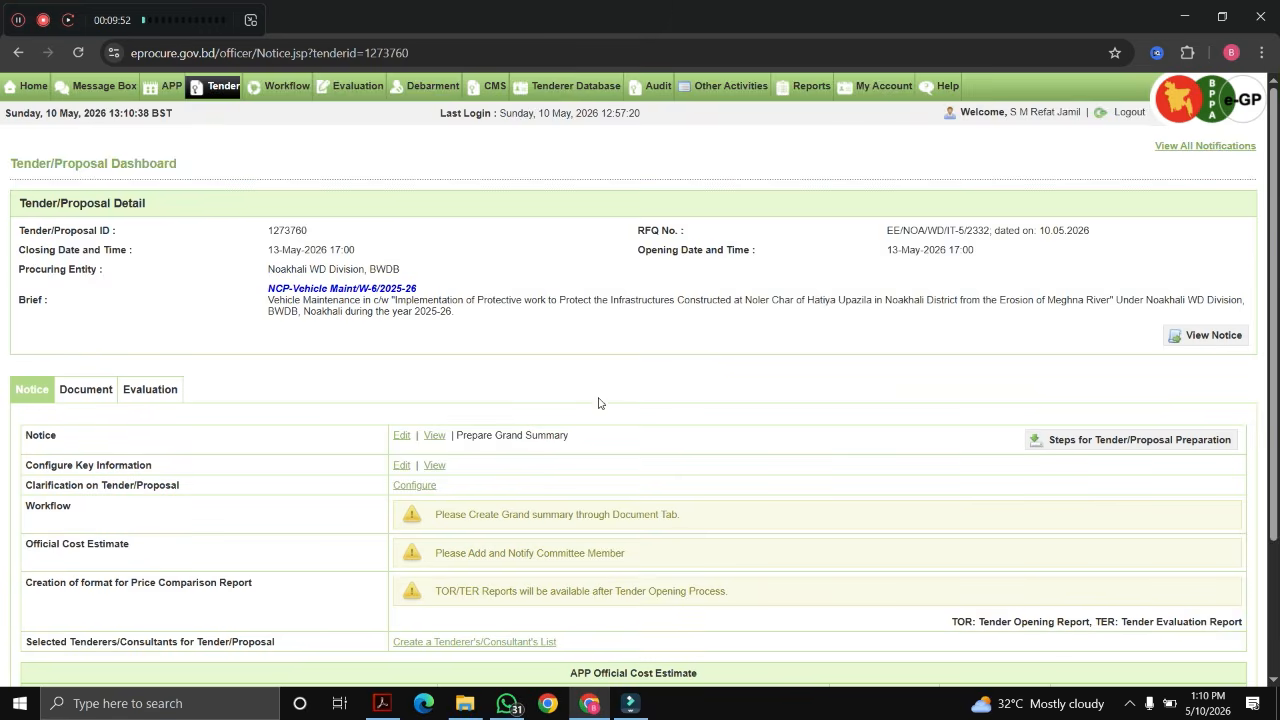
scroll(598, 403, down, 3)
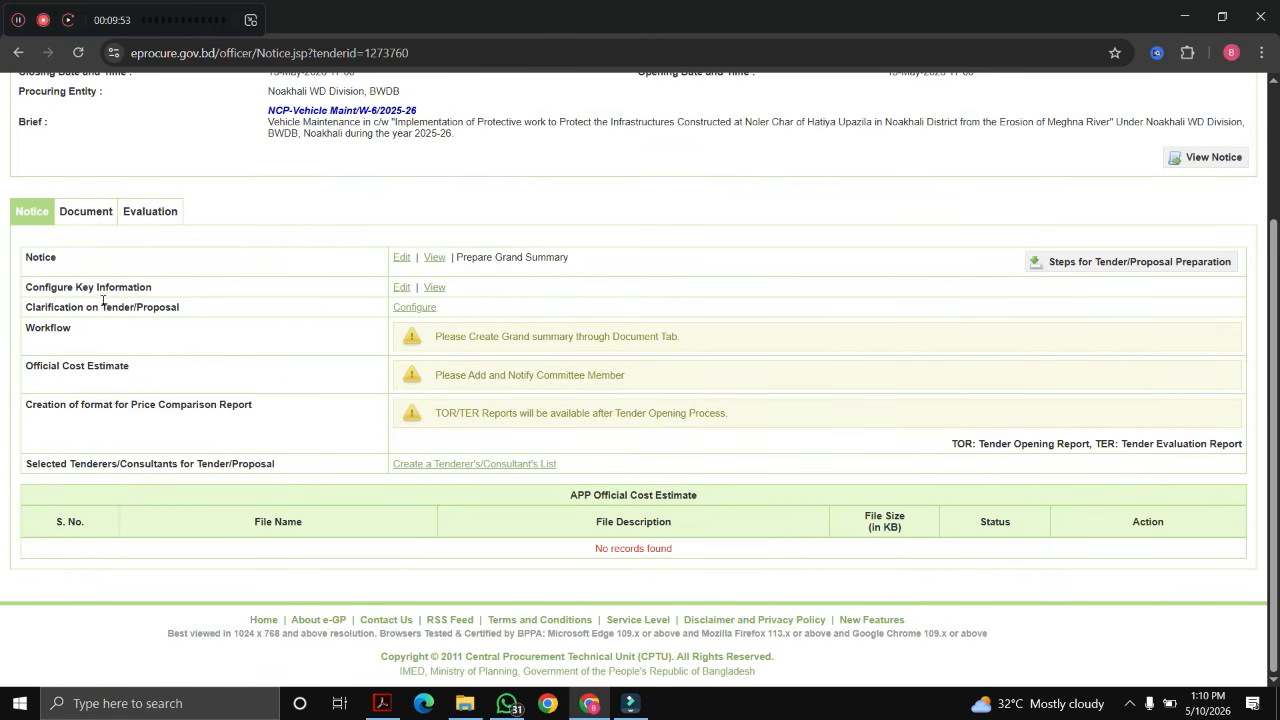
Step: Set Clarification on Tender/Proposal to No and submit so clarification is not allowed
scroll(203, 318, up, 1)
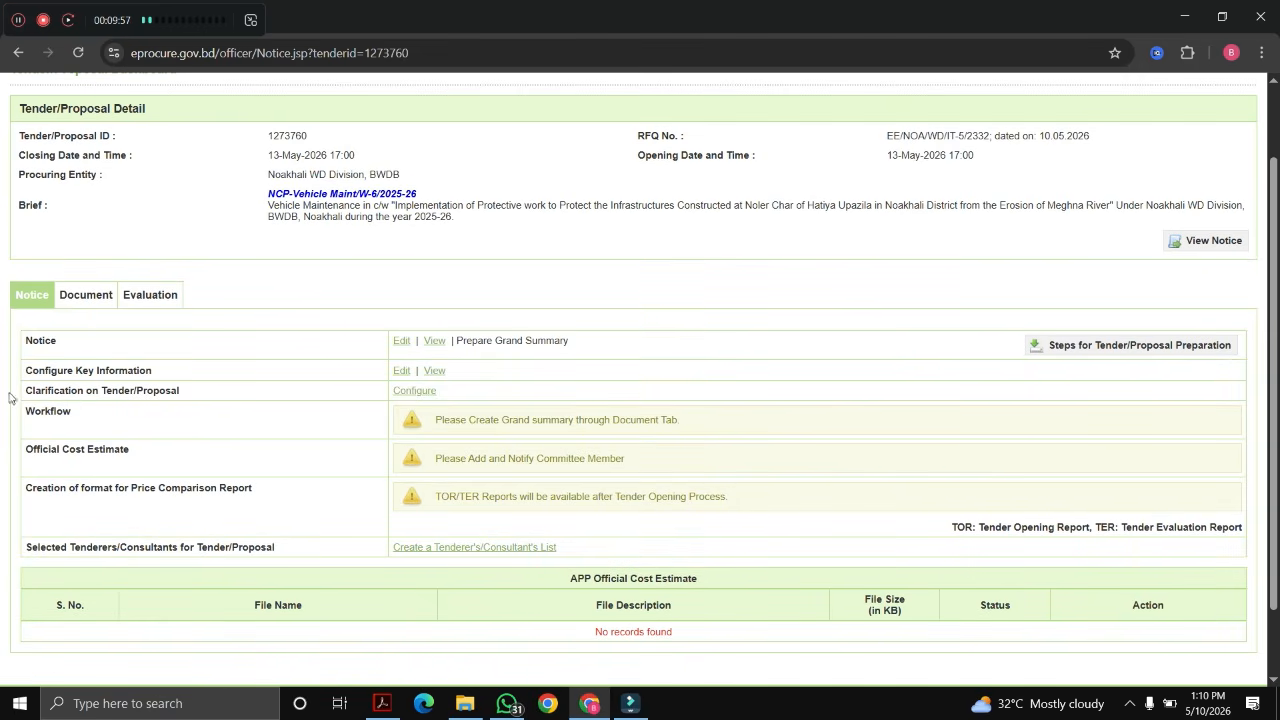
drag(19, 396, 260, 402)
click(265, 398)
drag(27, 391, 238, 408)
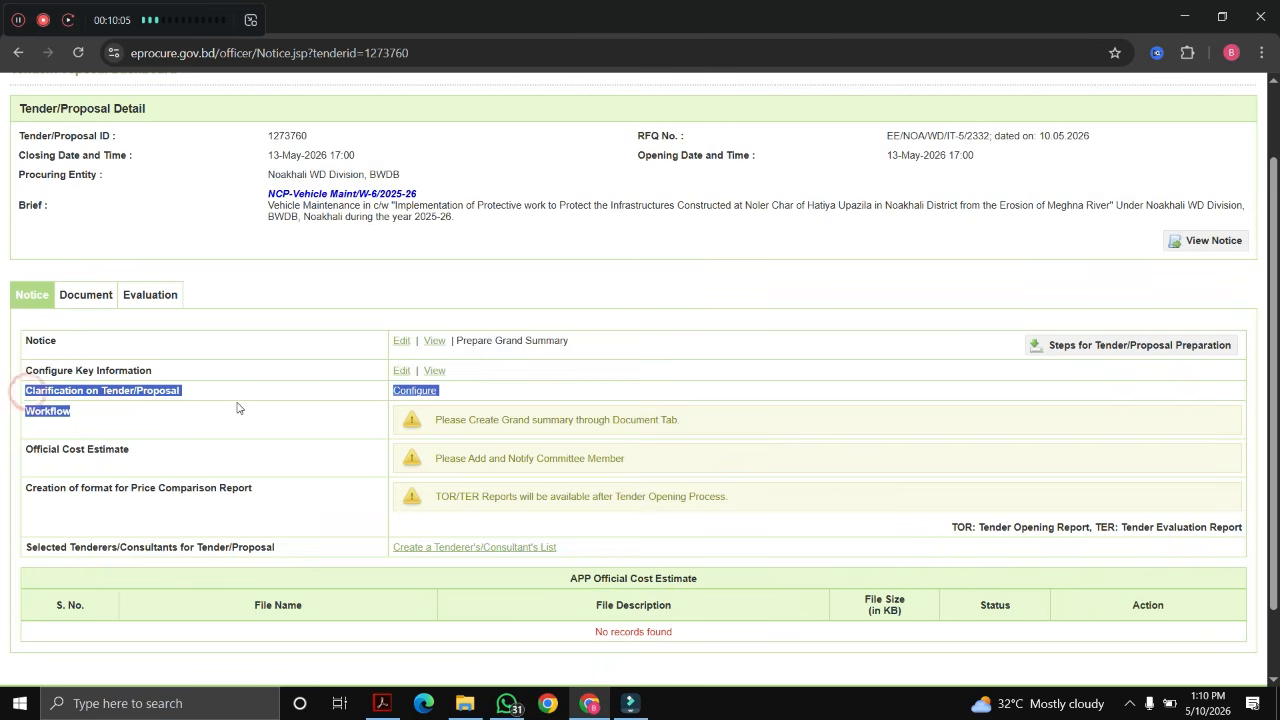
click(415, 391)
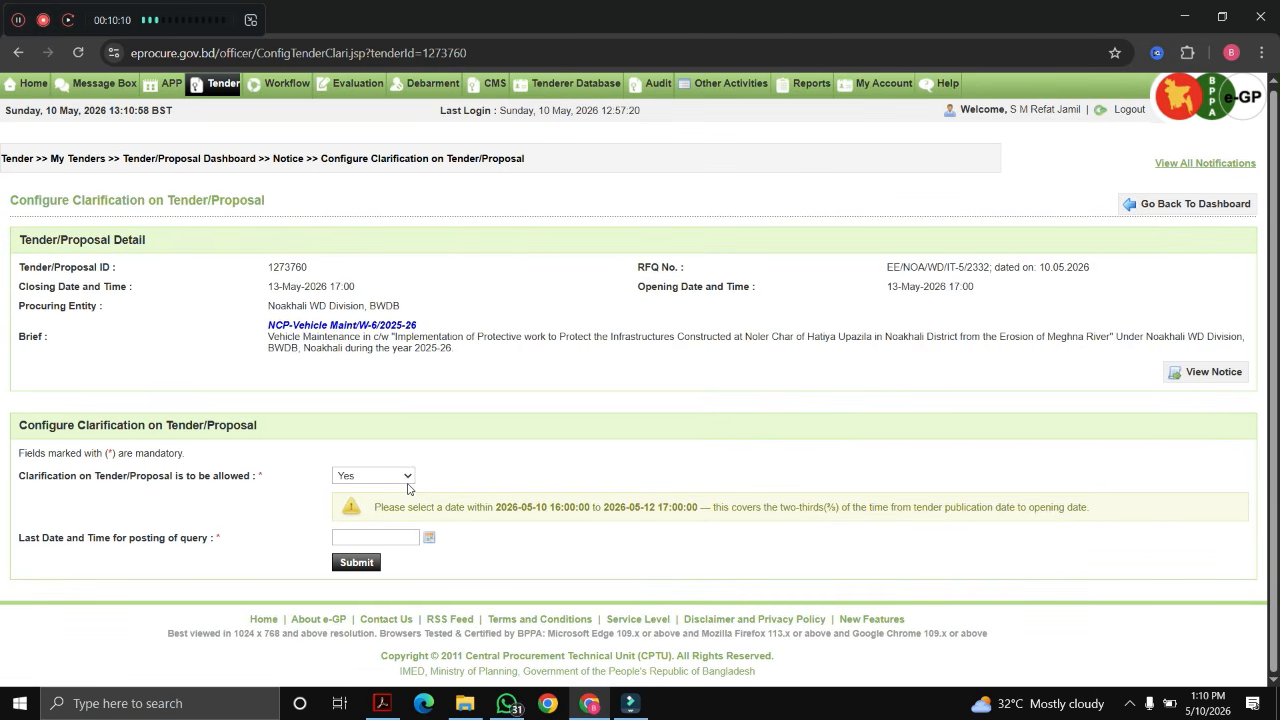
click(366, 477)
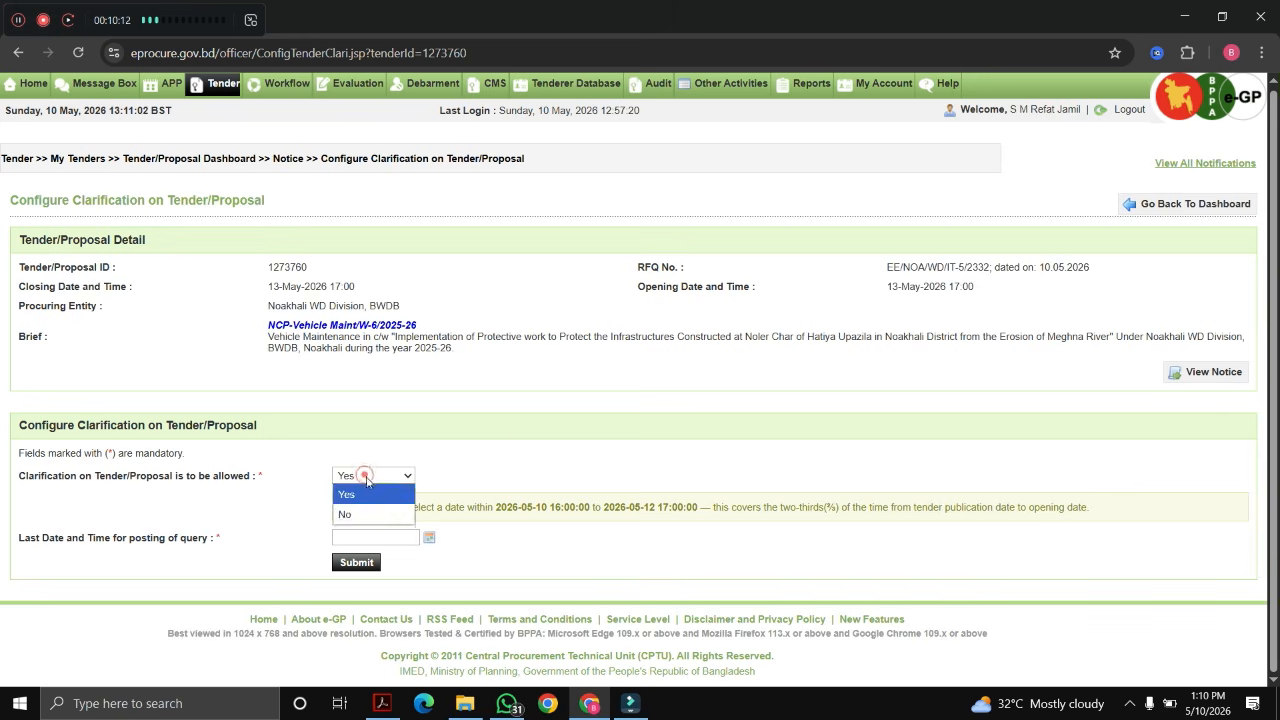
click(344, 514)
click(596, 474)
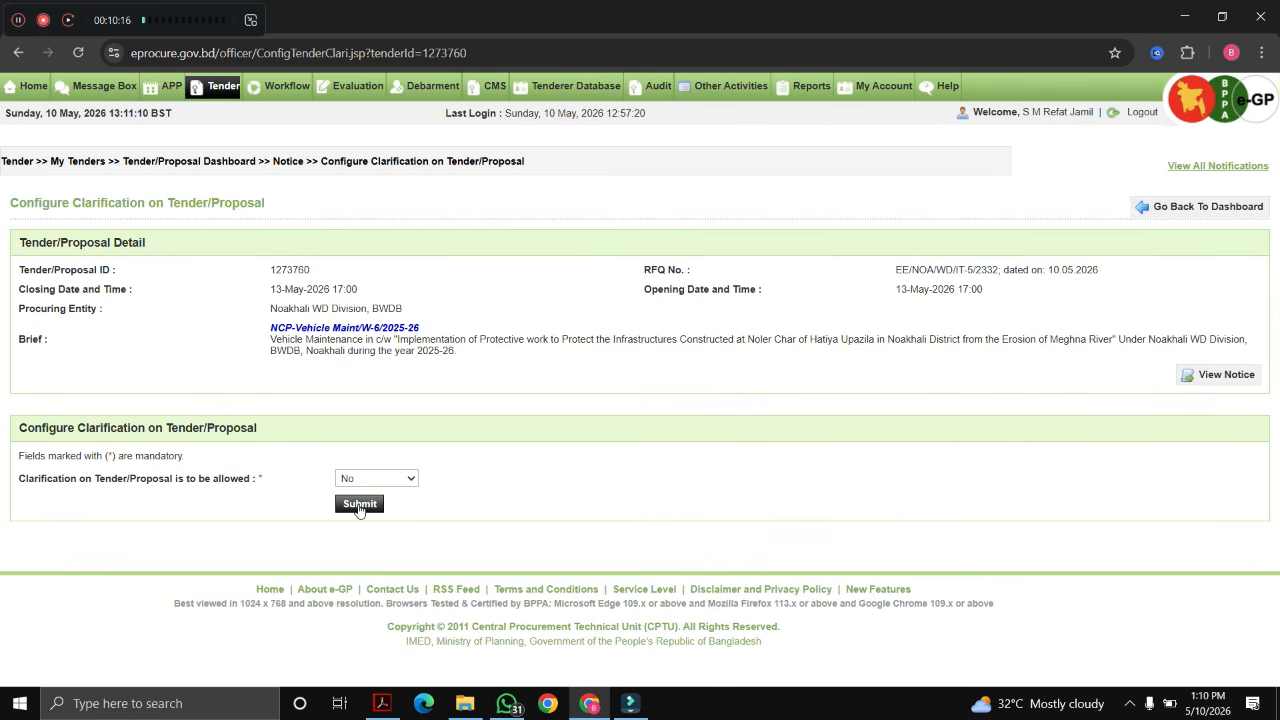
click(359, 505)
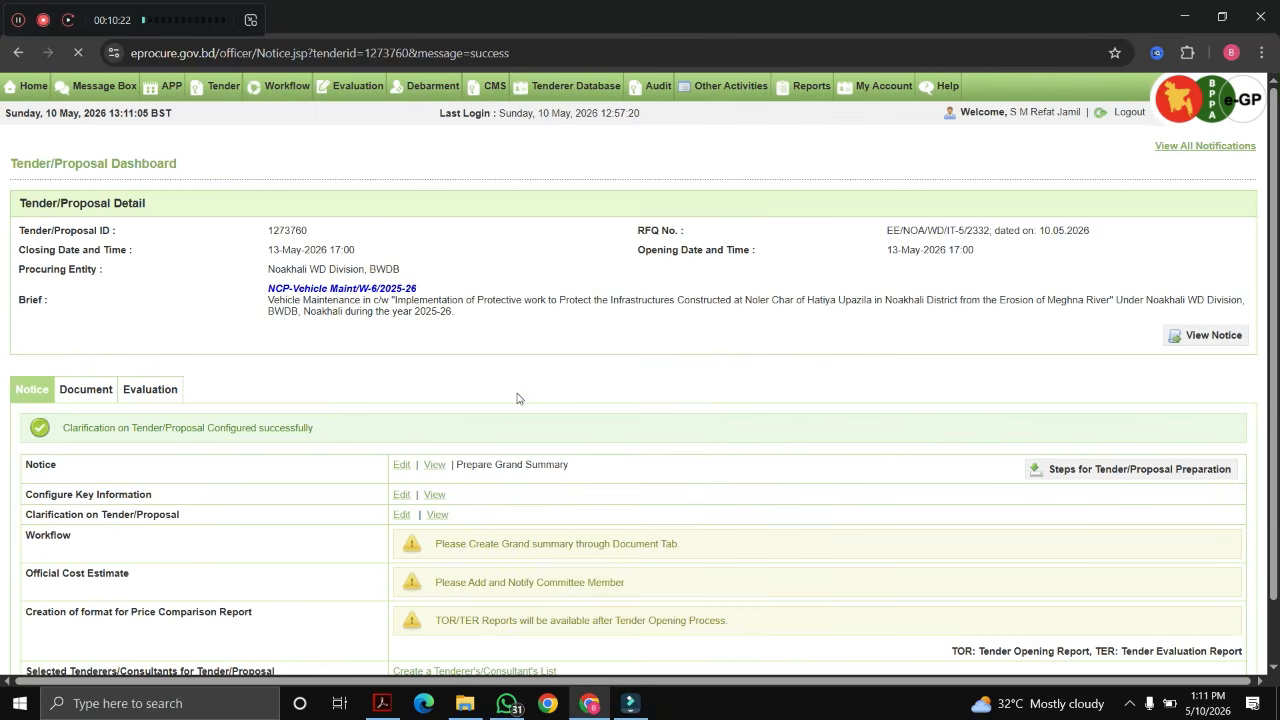
scroll(517, 398, down, 2)
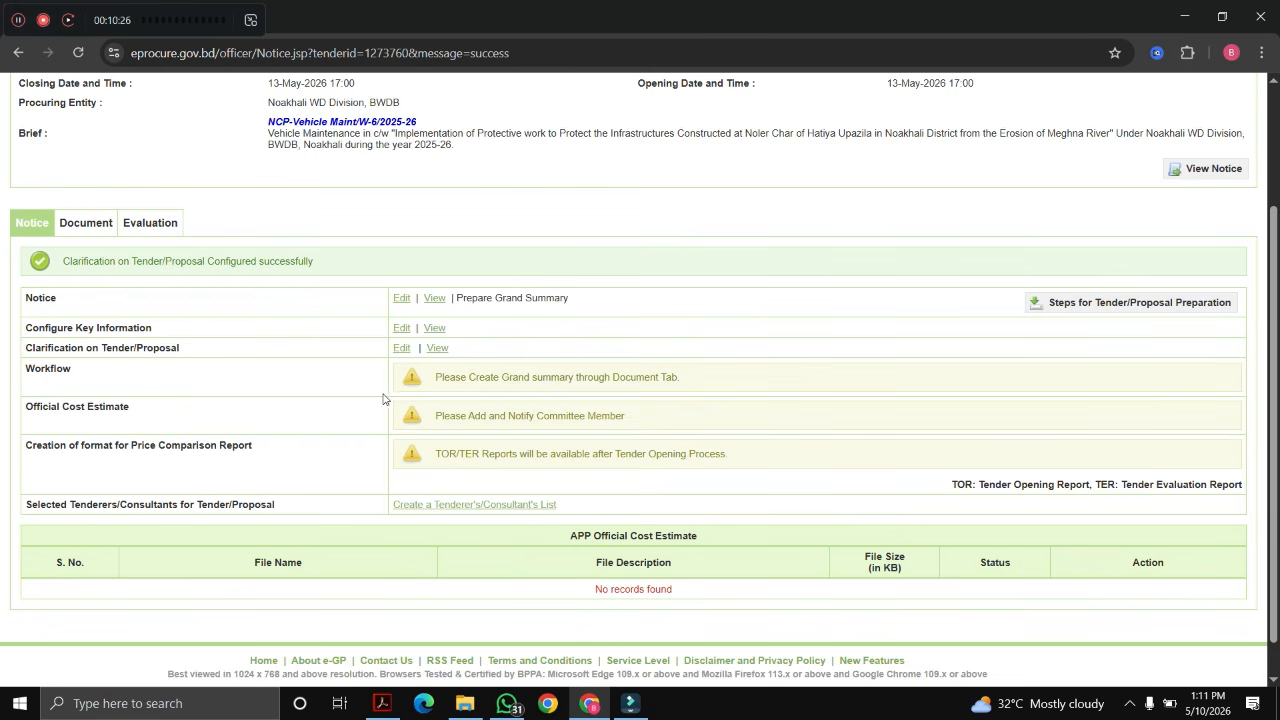
Step: Scroll the Document tab to the e-Quotation Submission Letter under Tender and Contract Forms
scroll(362, 408, down, 1)
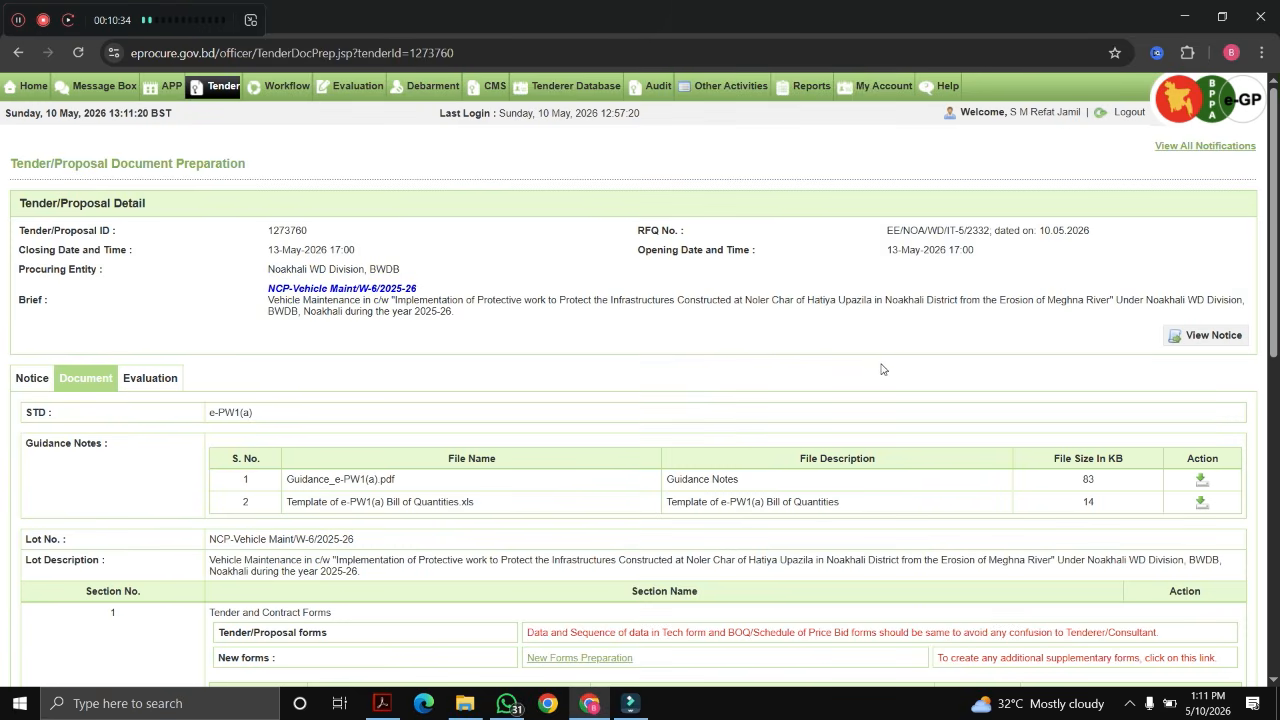
scroll(881, 369, down, 3)
scroll(821, 386, down, 9)
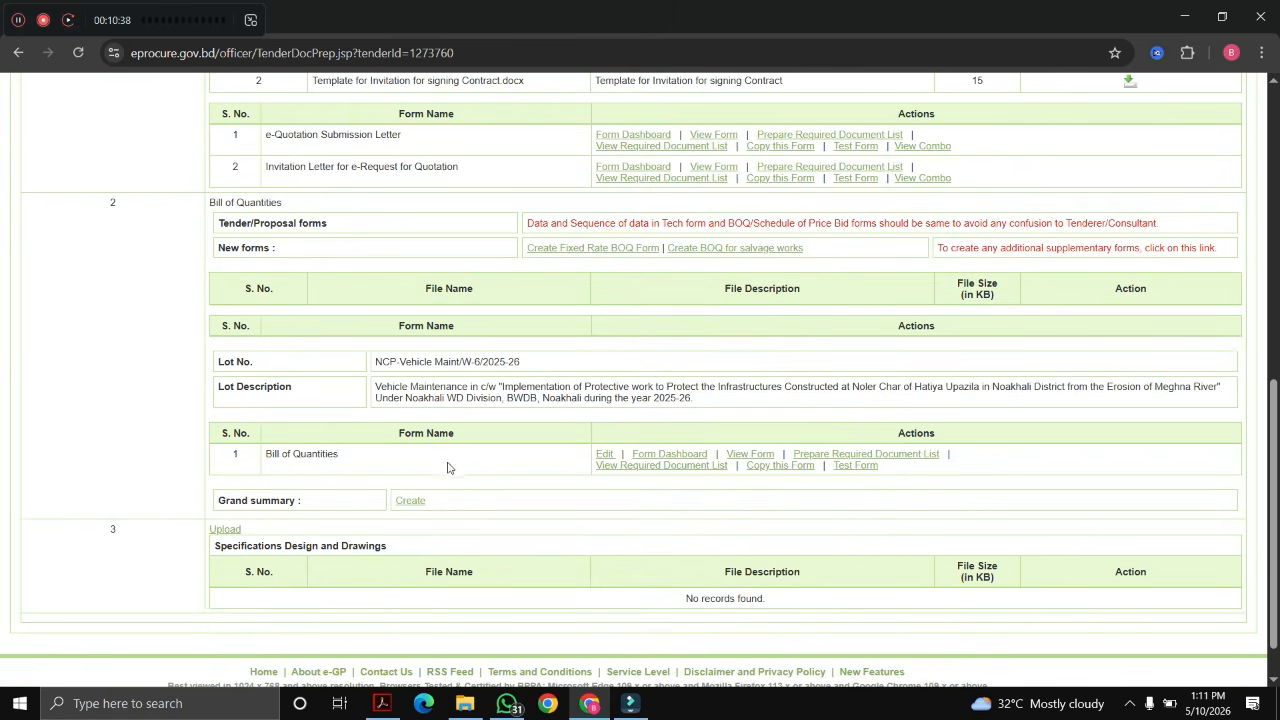
scroll(579, 383, up, 3)
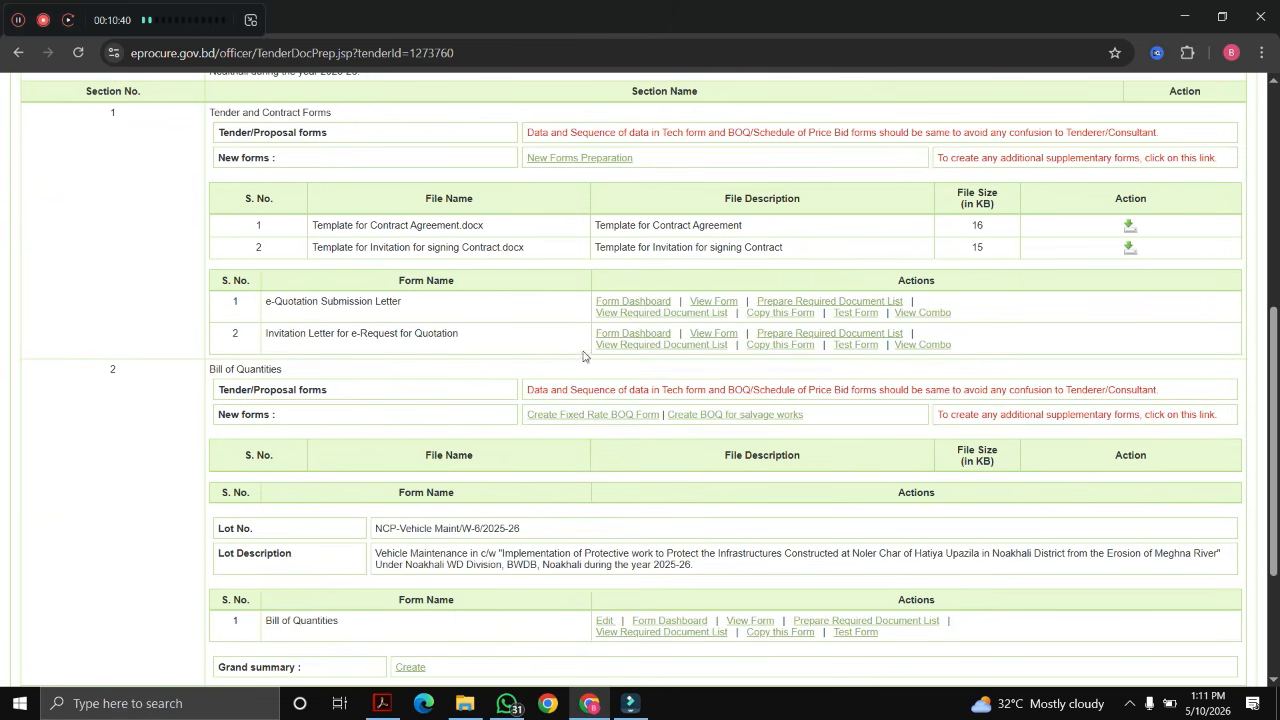
drag(266, 301, 402, 302)
Step: Set the e-Quotation Submission Letter table's Data Type to I Agree and save it
click(648, 302)
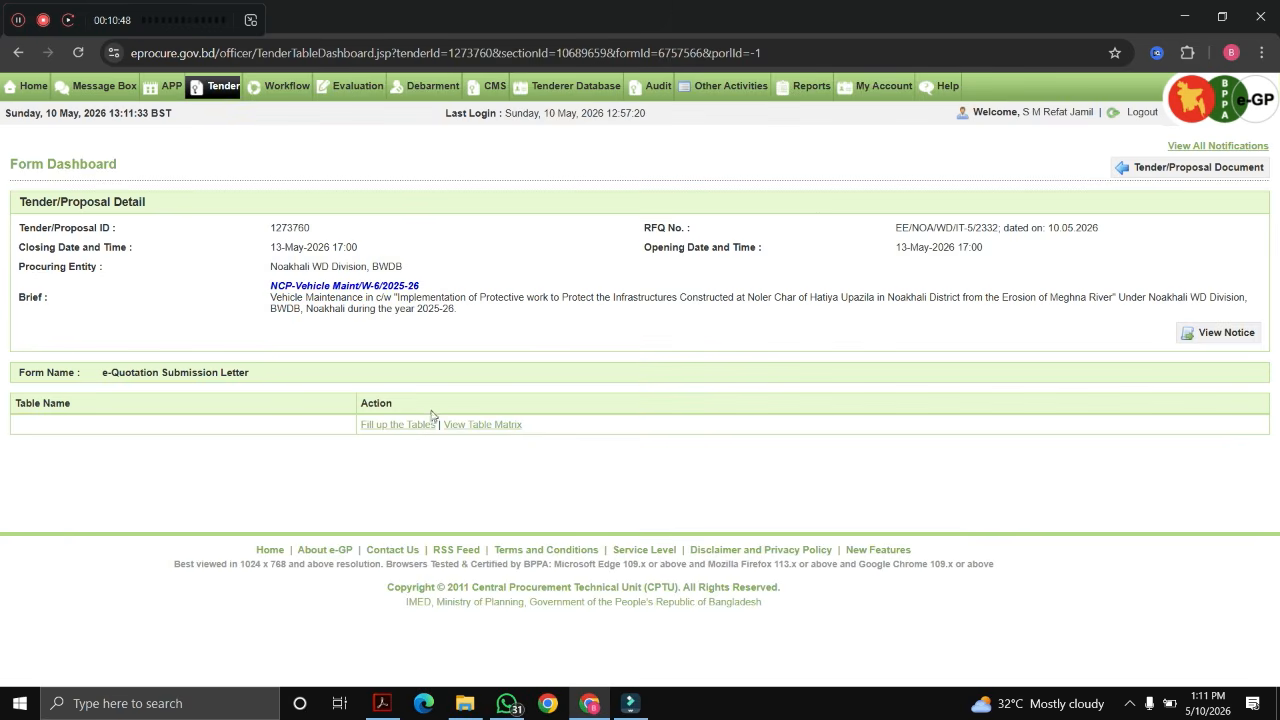
click(393, 426)
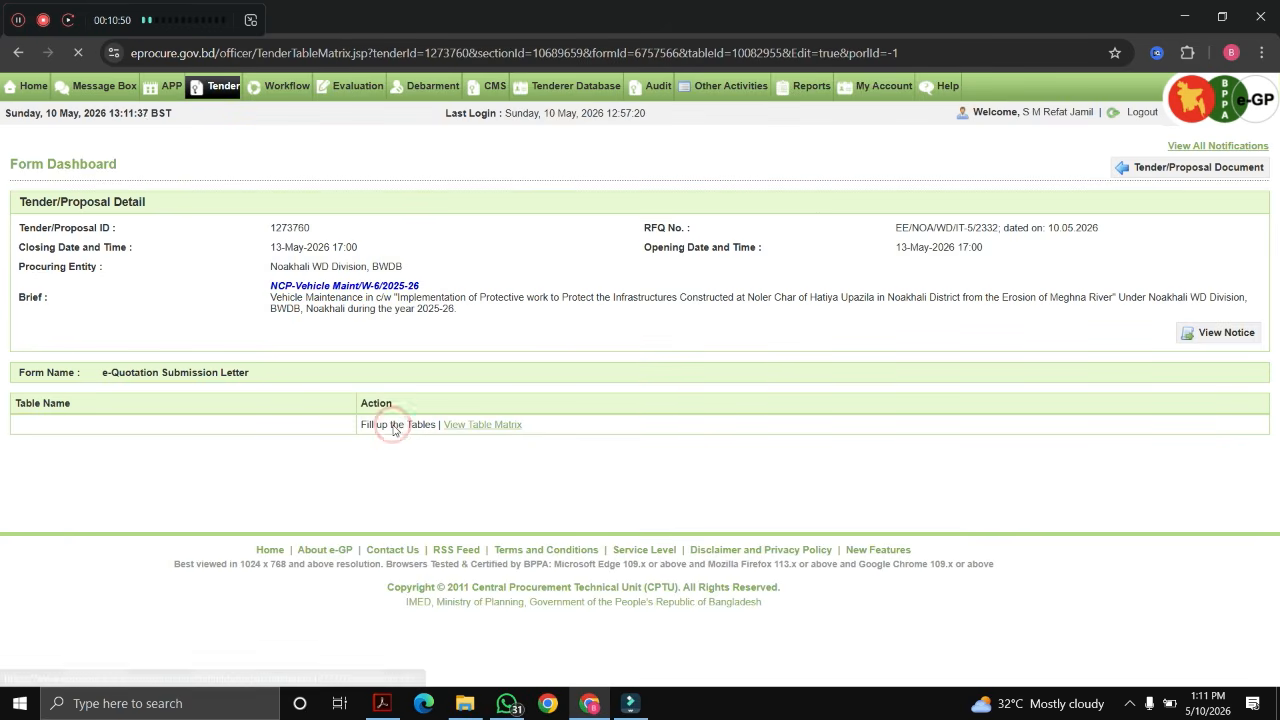
scroll(796, 481, down, 2)
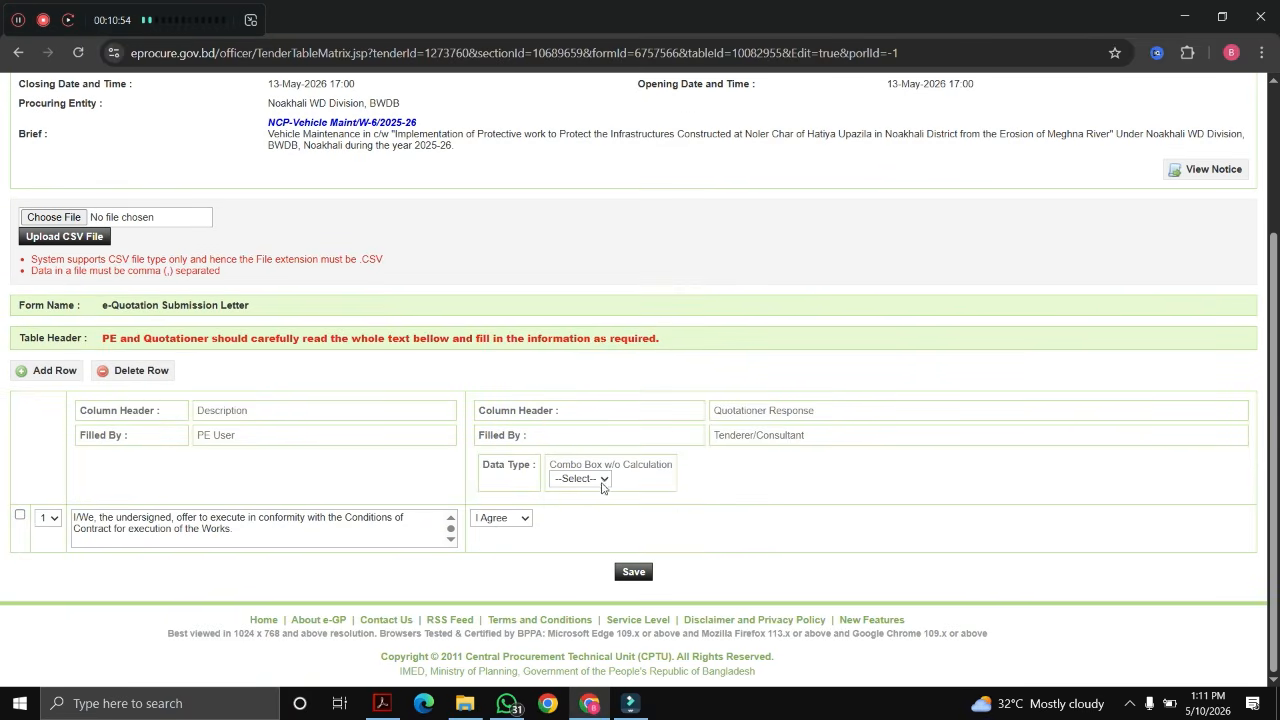
click(601, 482)
click(588, 518)
click(628, 572)
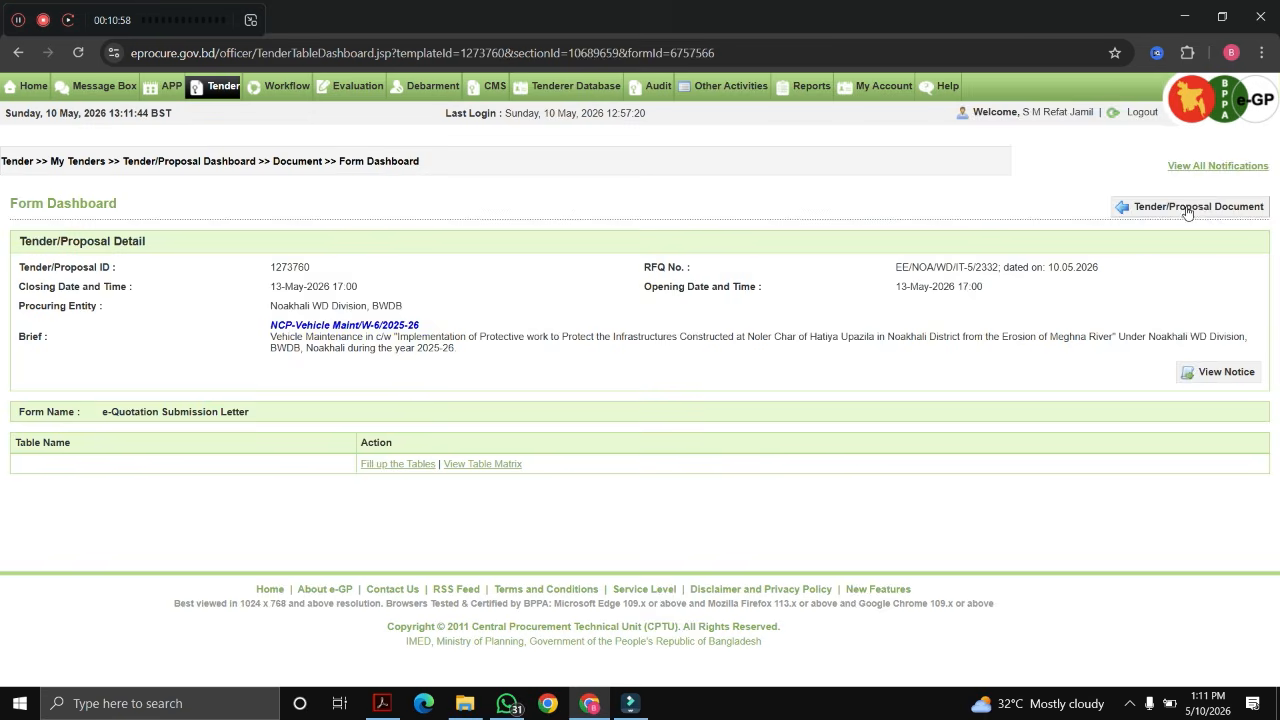
click(1188, 212)
Step: Set the Invitation Letter for e-Request for Quotation table's Data Type to I Agree and save
scroll(600, 420, down, 3)
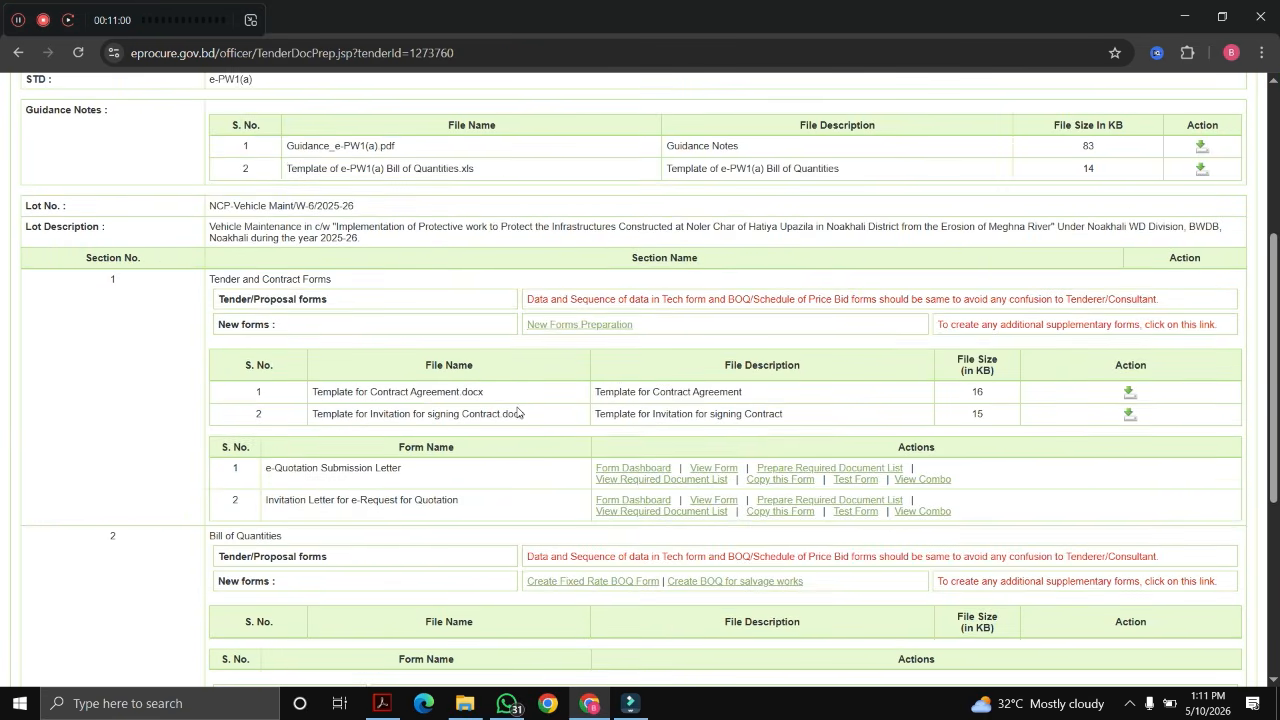
scroll(610, 430, down, 2)
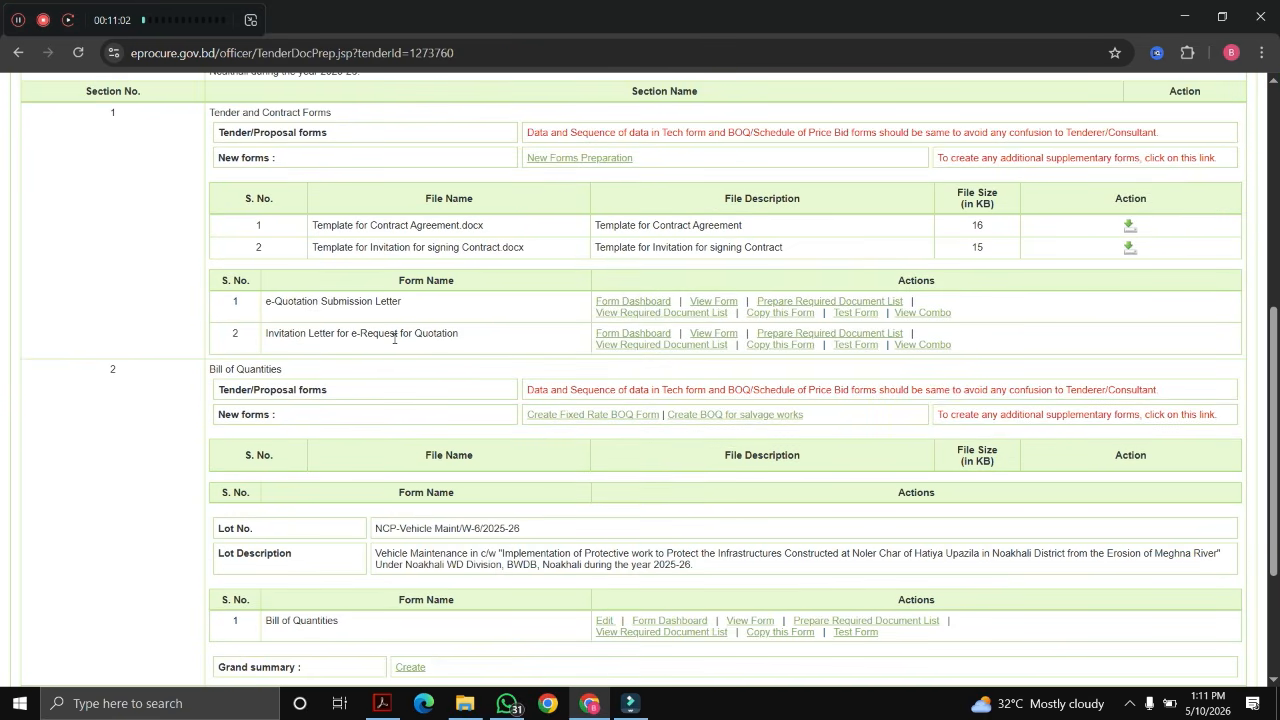
click(638, 337)
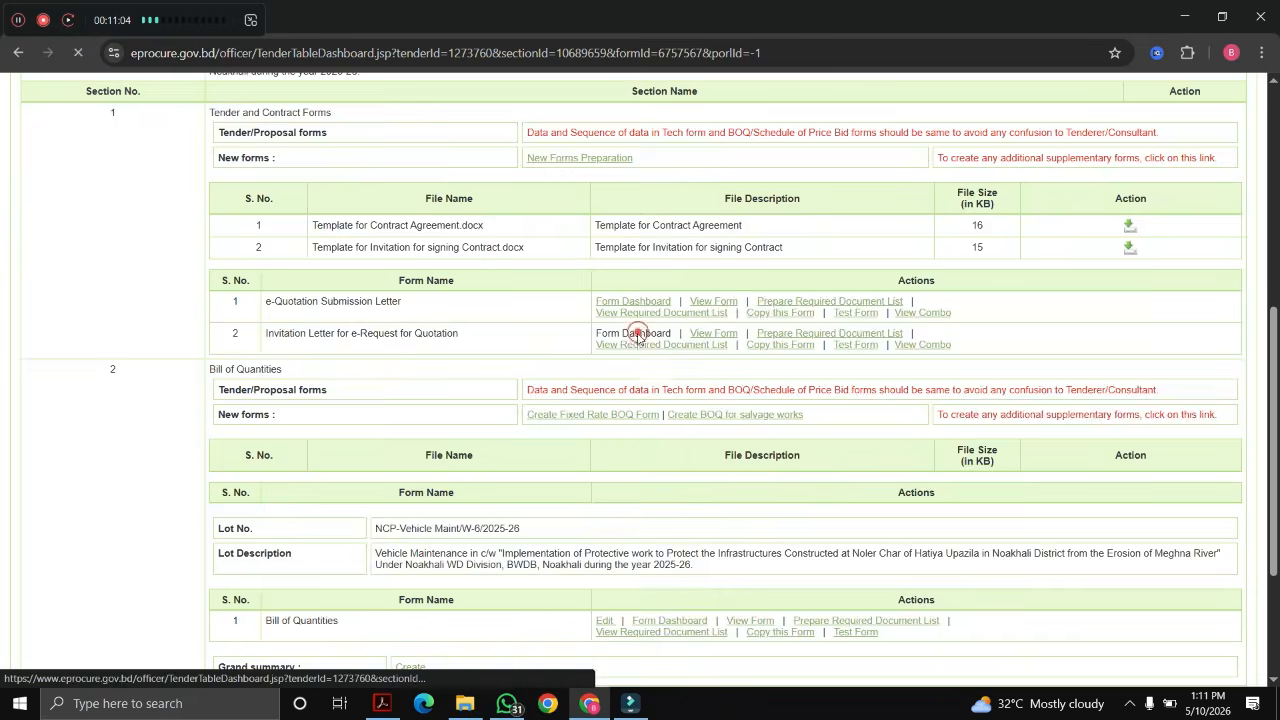
click(645, 465)
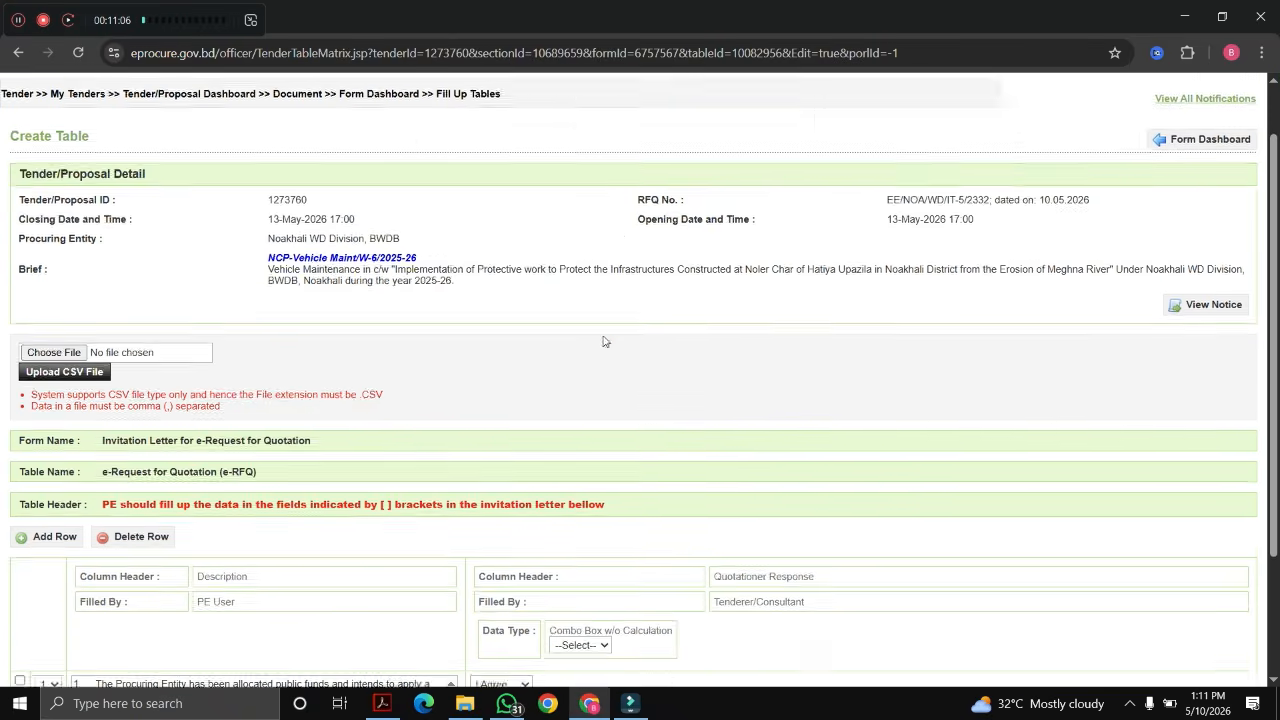
scroll(510, 518, down, 3)
click(598, 479)
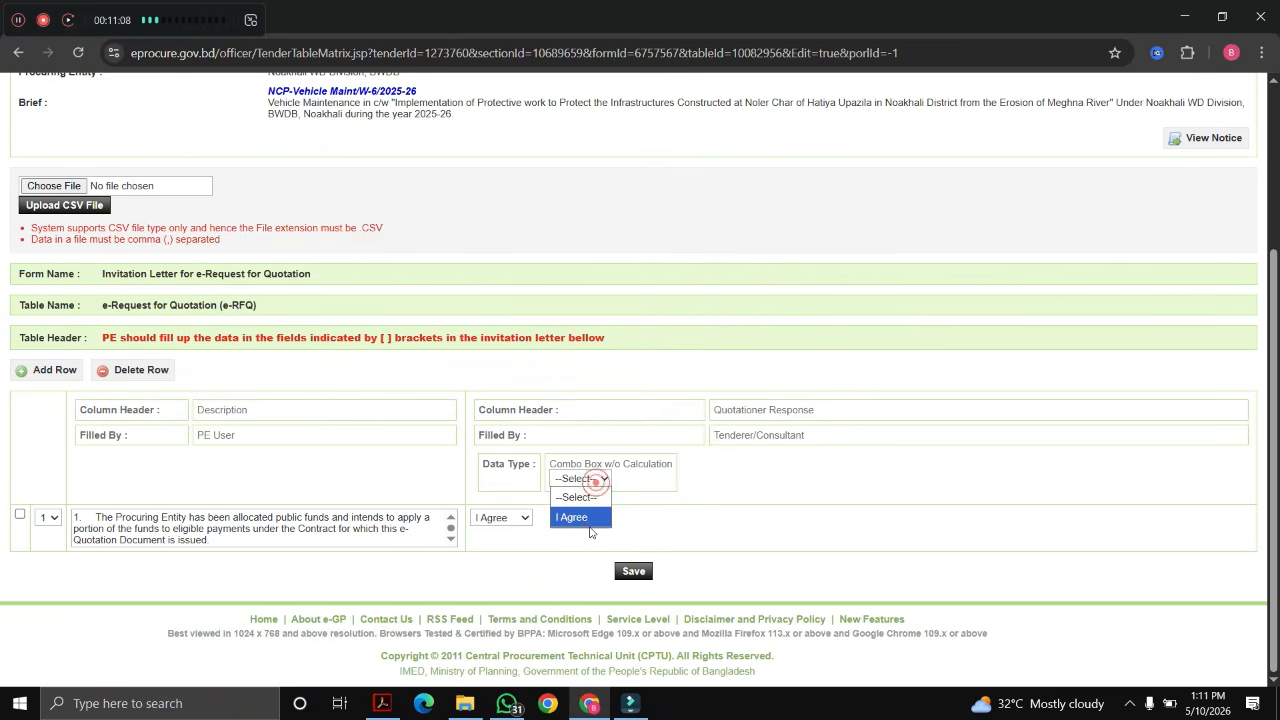
click(580, 516)
click(645, 572)
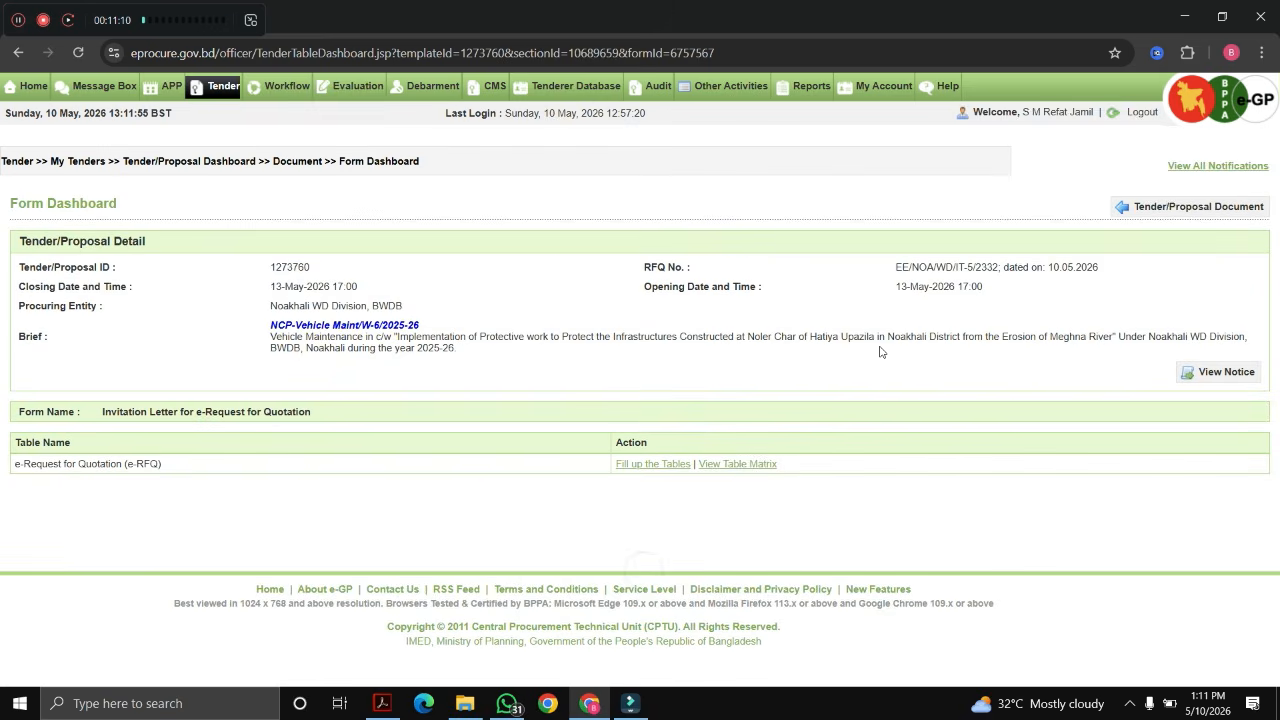
click(1160, 212)
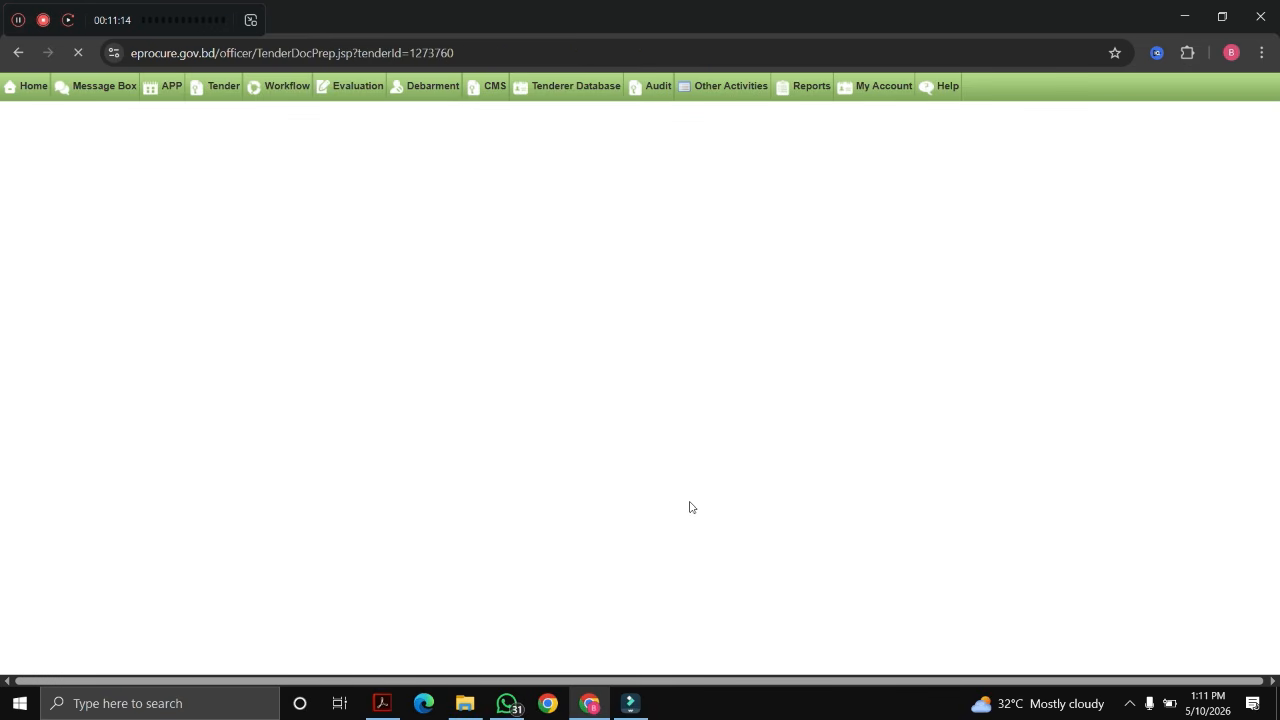
Step: Open Fill up the Tables from the Bill of Quantities form dashboard
scroll(630, 404, down, 10)
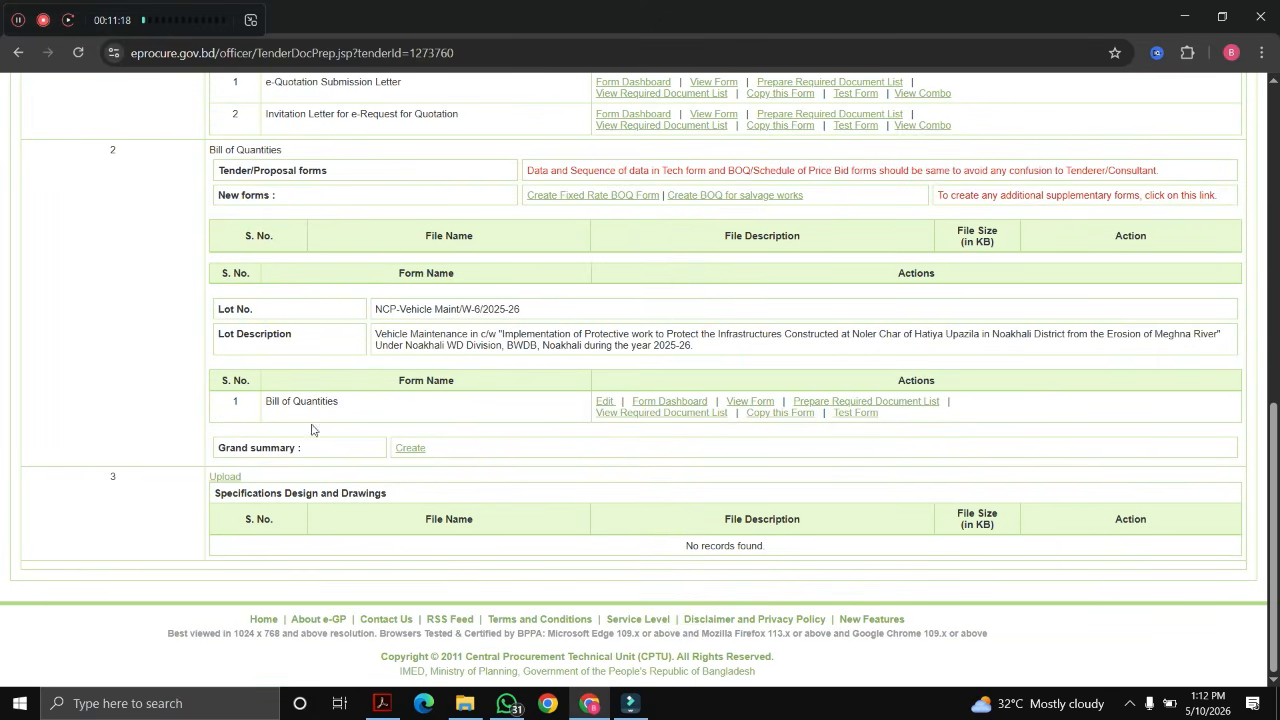
drag(259, 413, 351, 413)
click(692, 404)
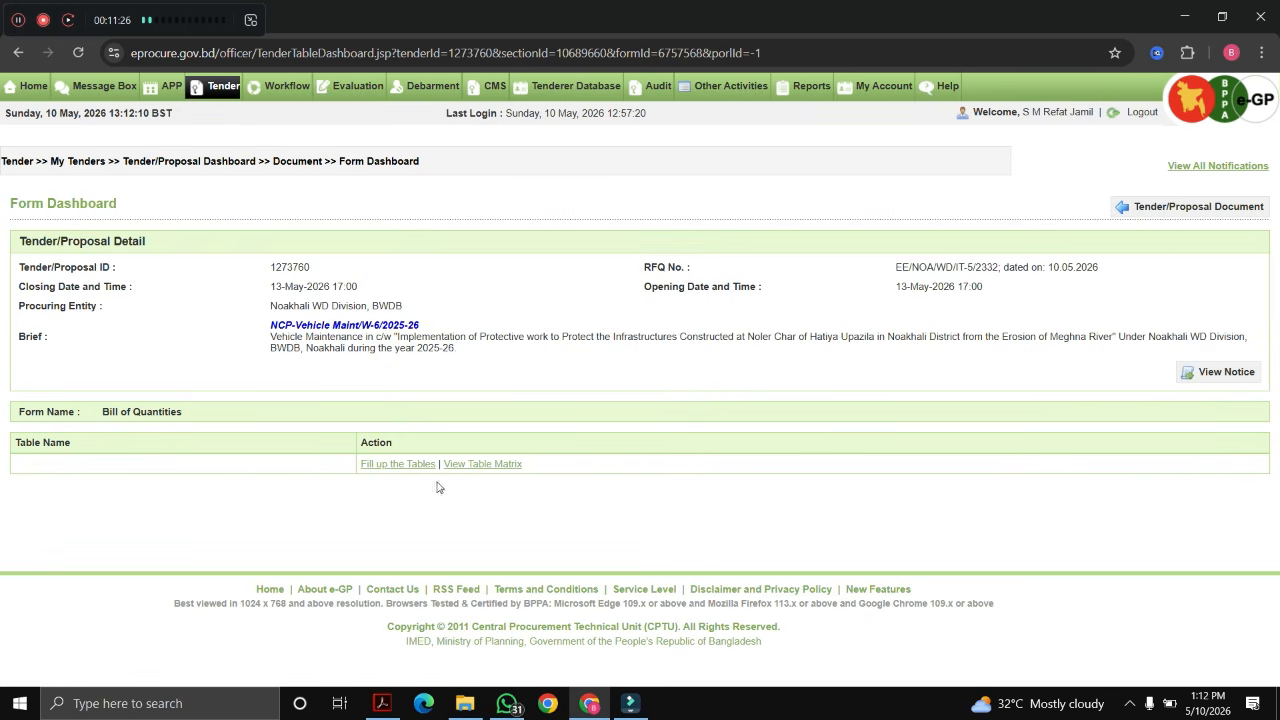
click(390, 464)
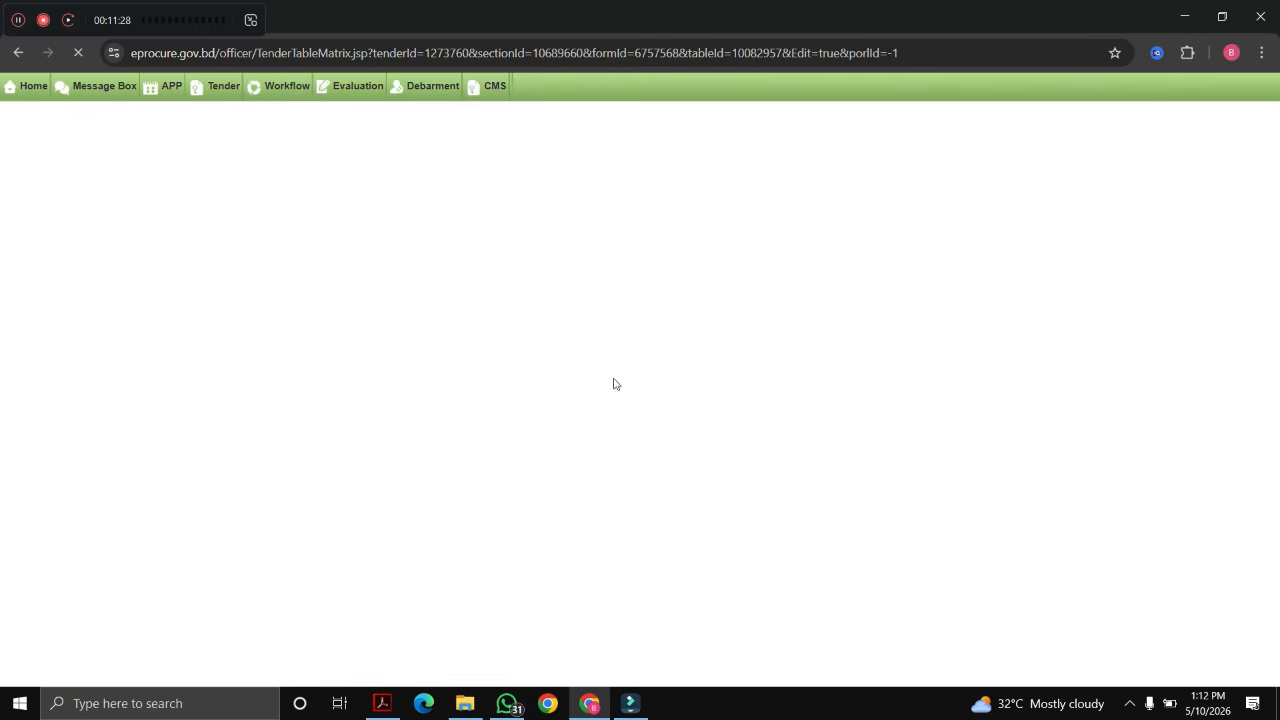
scroll(652, 348, down, 2)
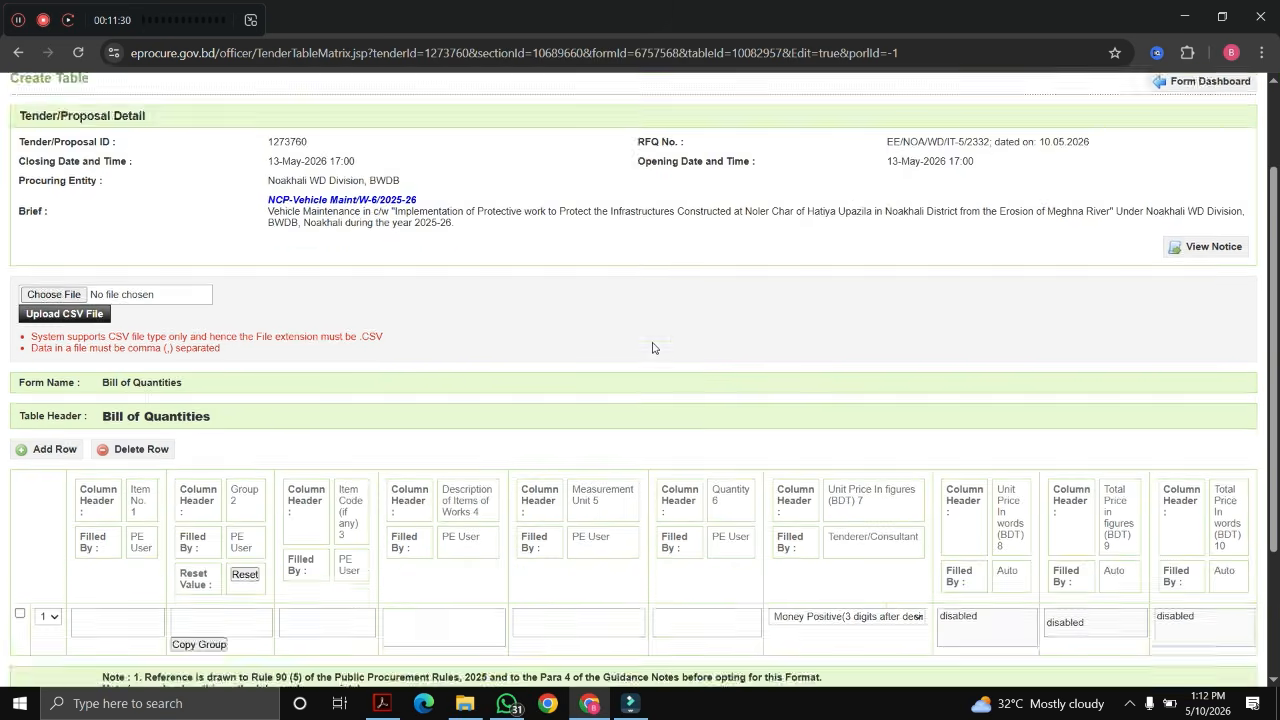
scroll(652, 348, down, 2)
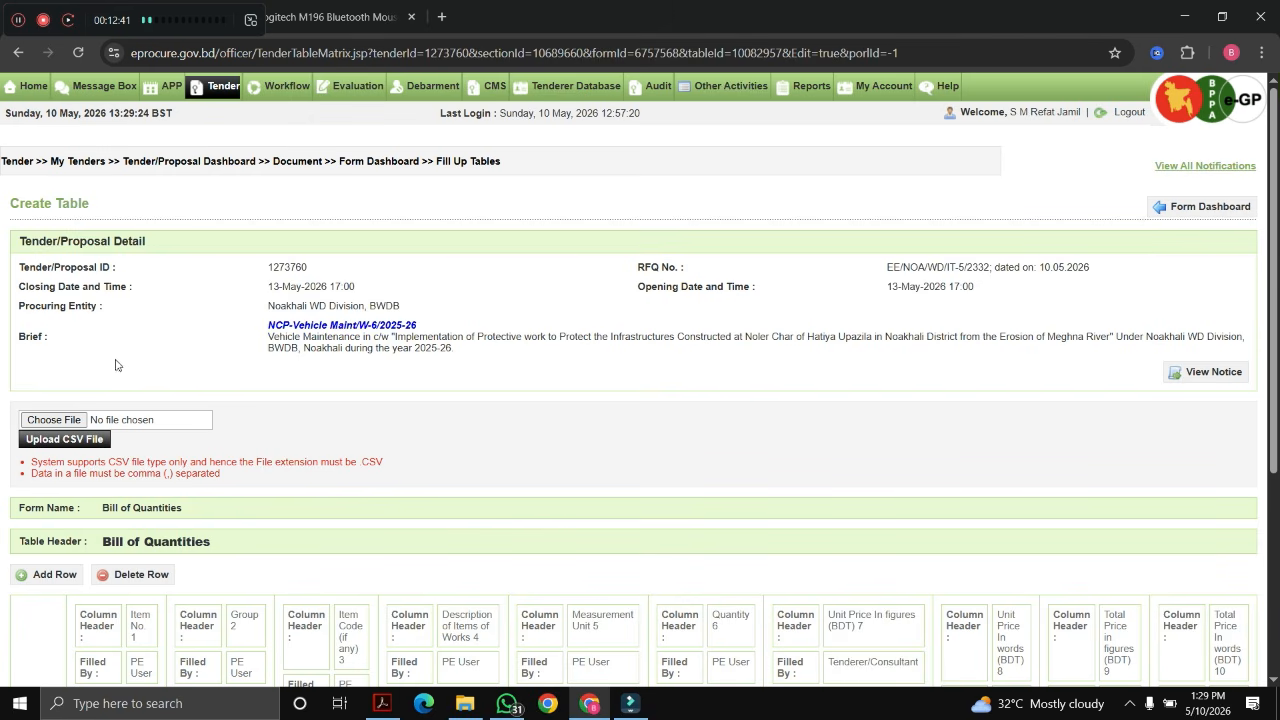
scroll(122, 362, down, 2)
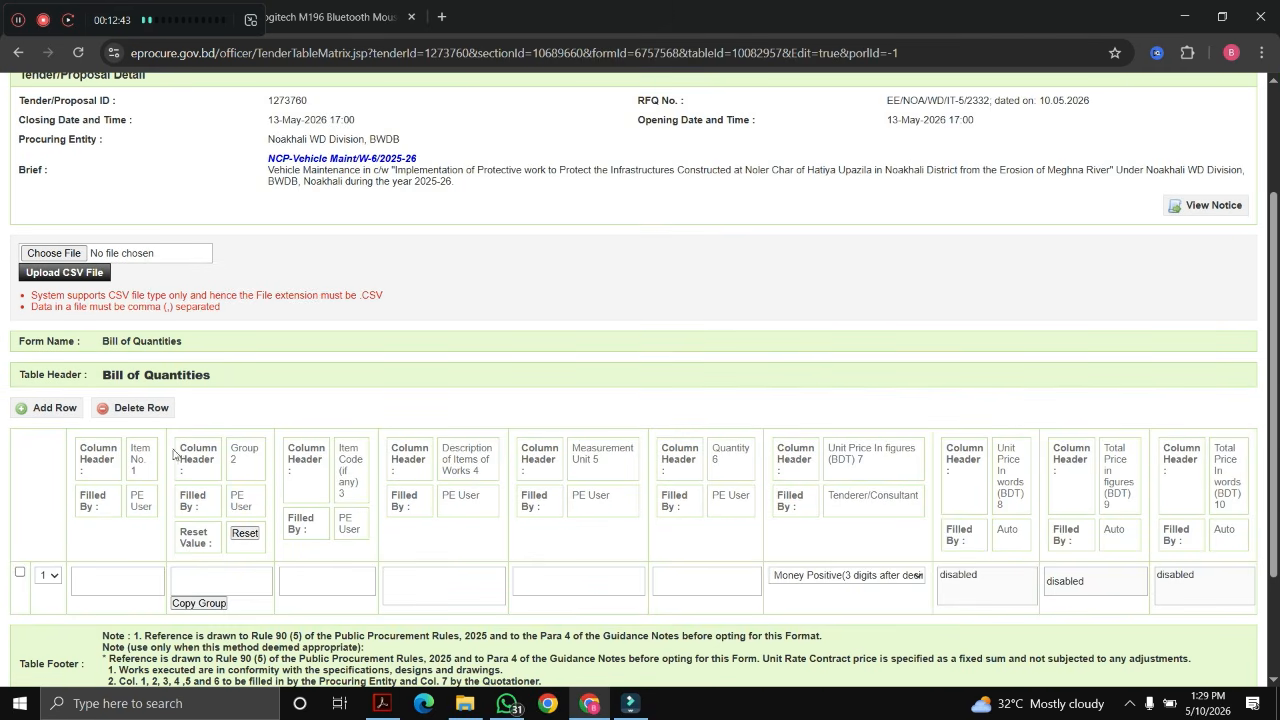
click(96, 587)
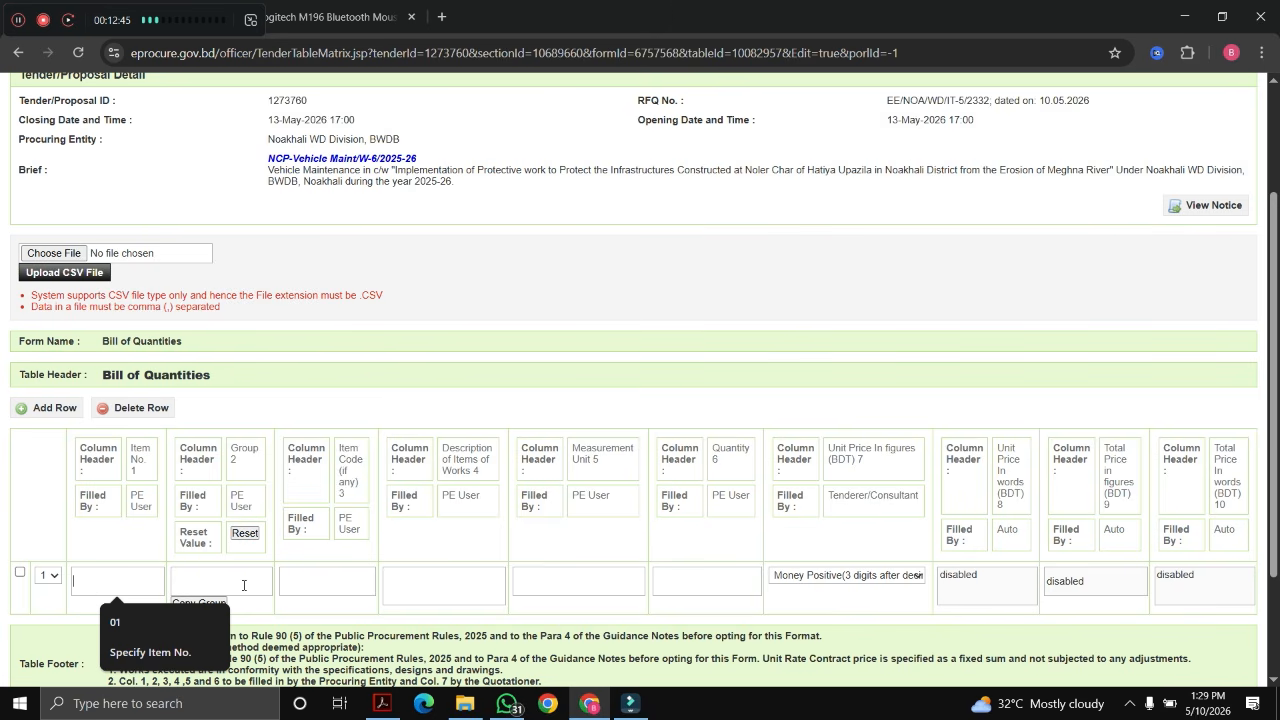
click(243, 585)
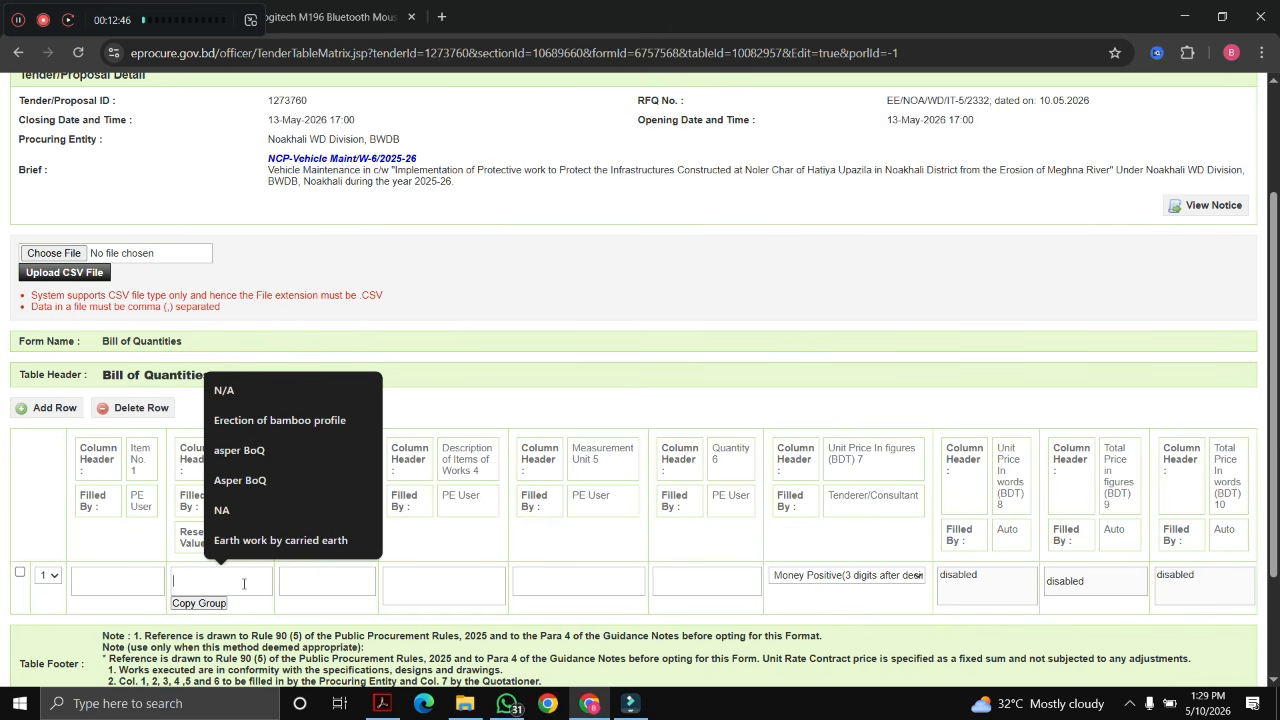
click(80, 579)
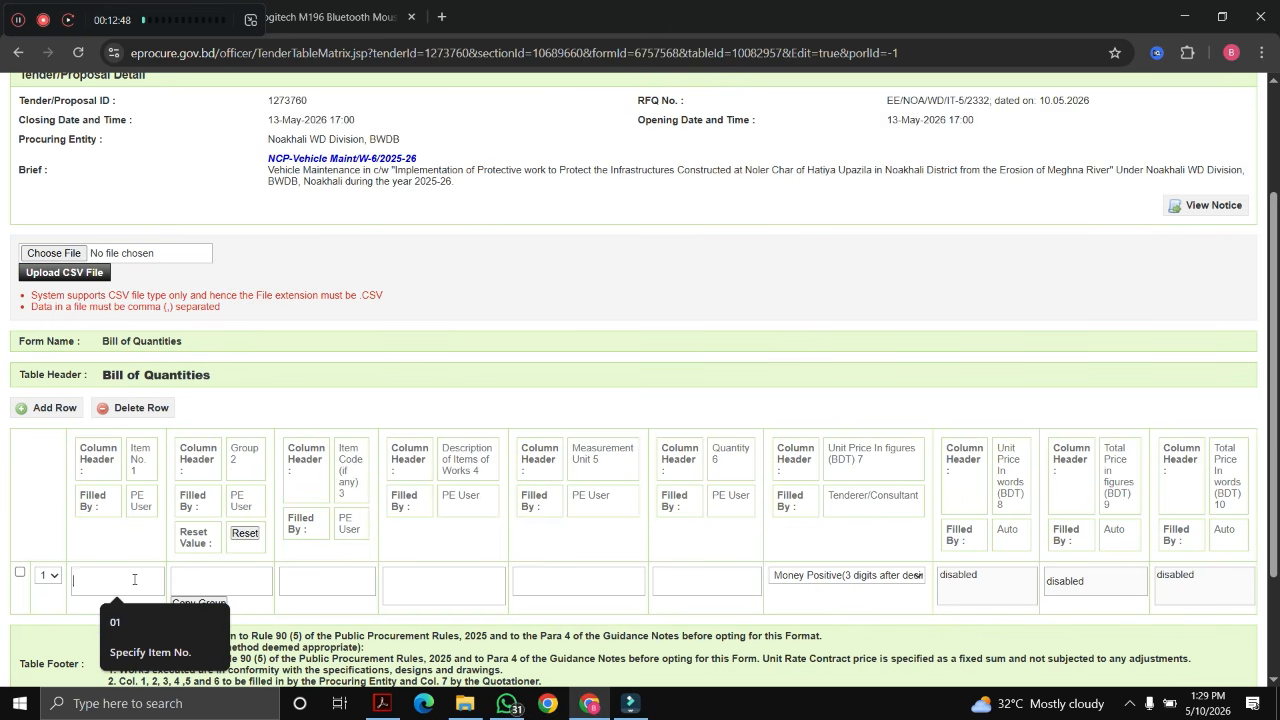
click(215, 578)
click(323, 578)
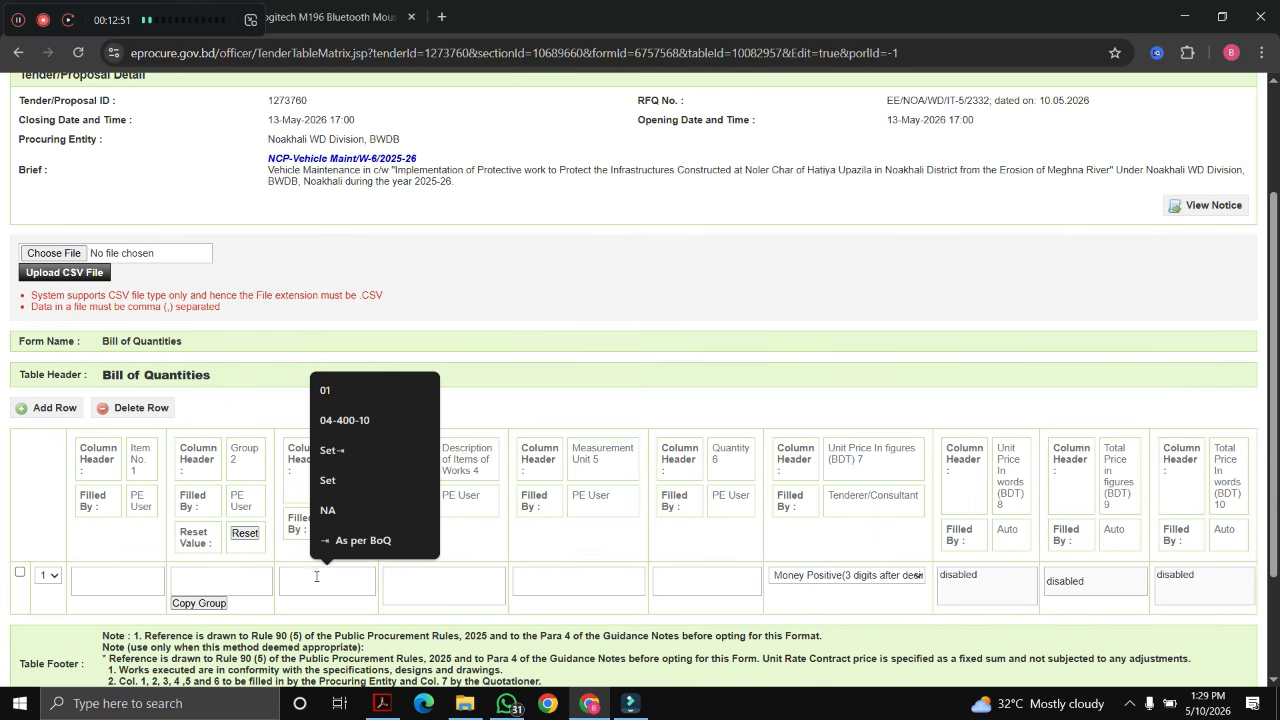
click(314, 577)
key(Tab)
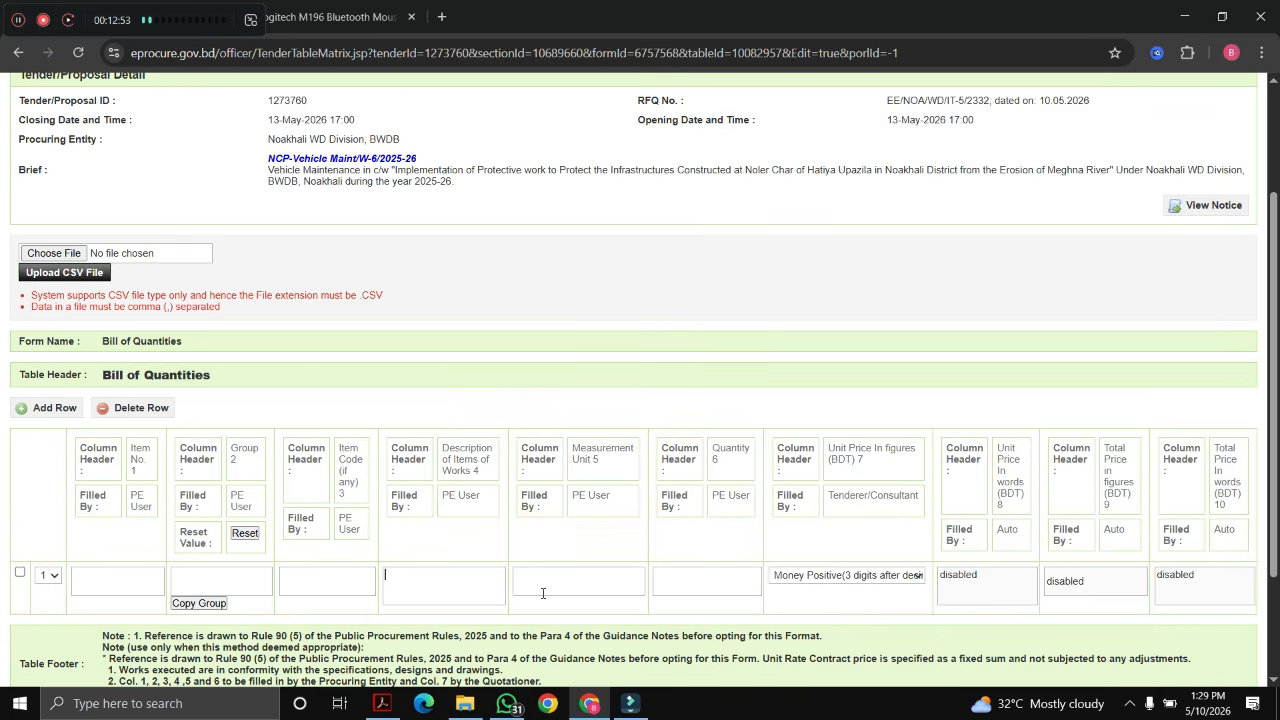
click(542, 588)
click(738, 588)
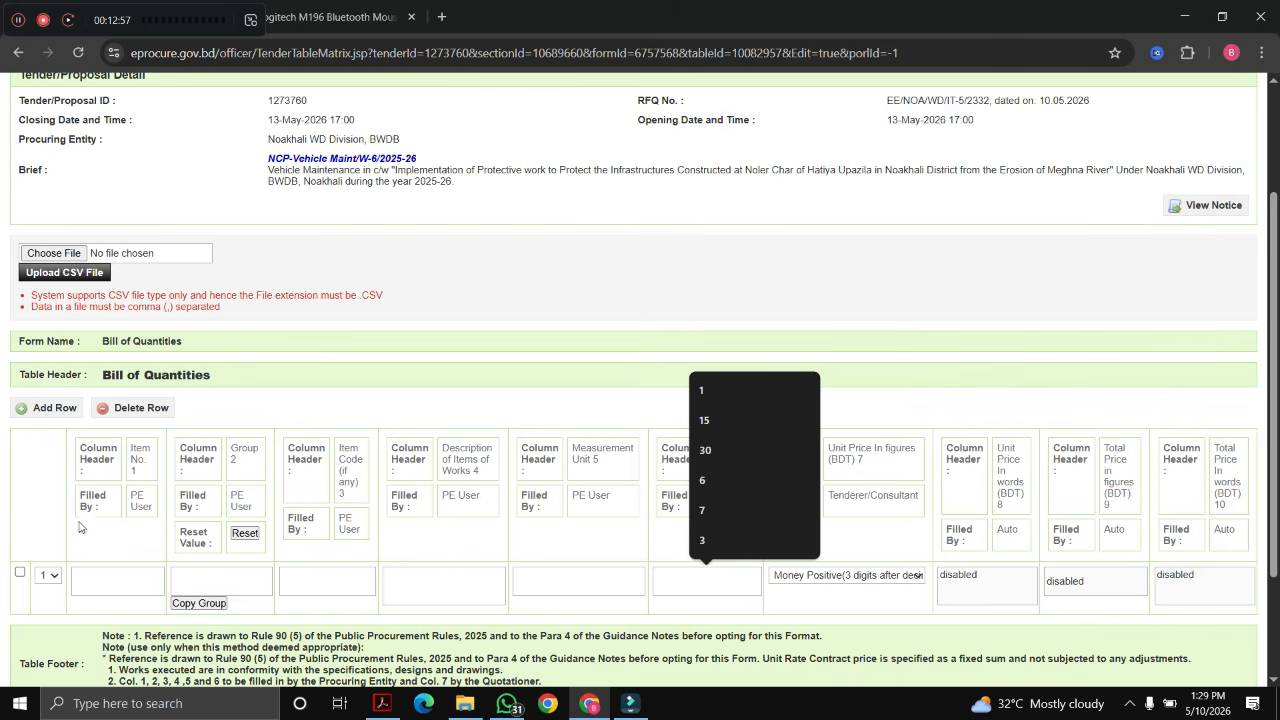
scroll(80, 528, down, 2)
click(40, 257)
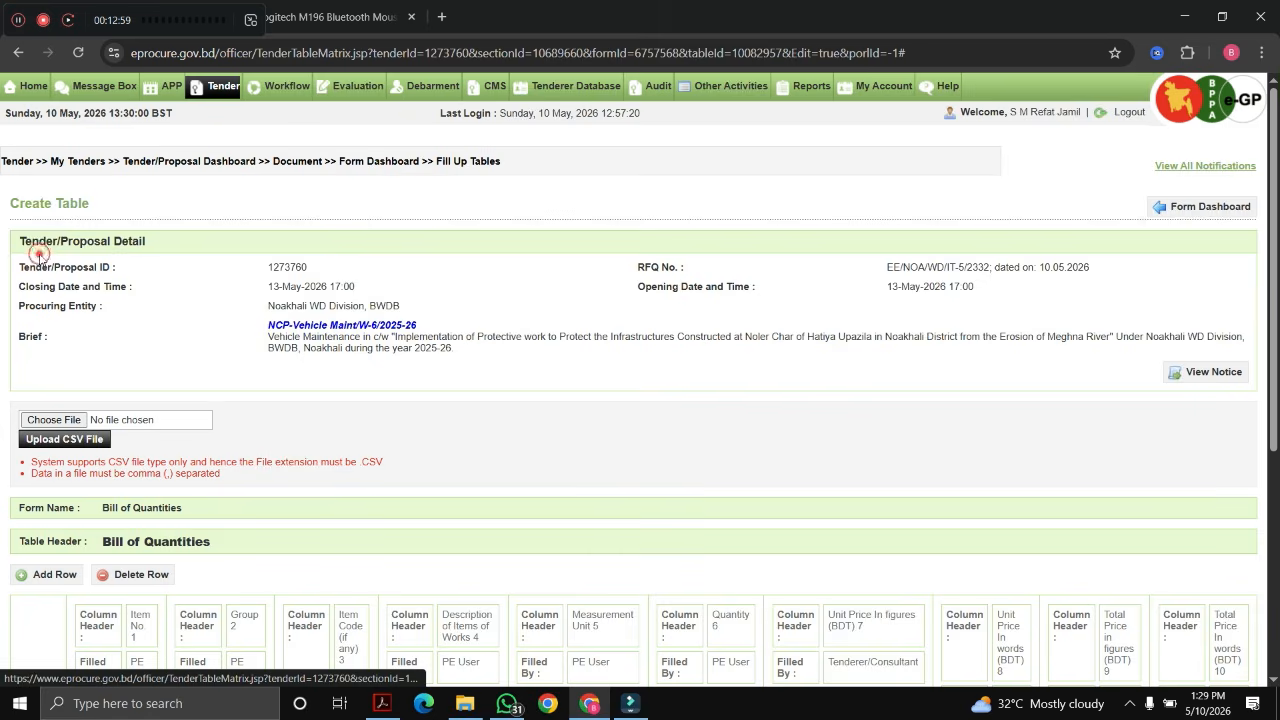
scroll(119, 479, down, 3)
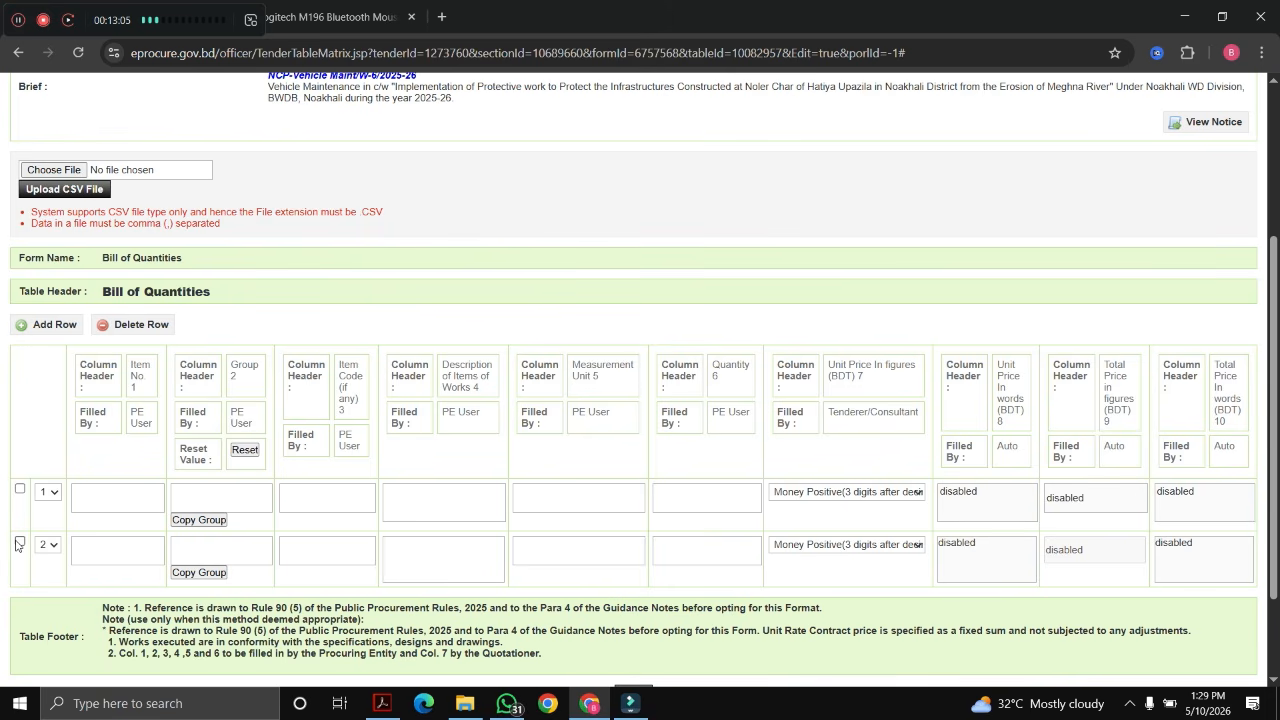
scroll(300, 467, up, 3)
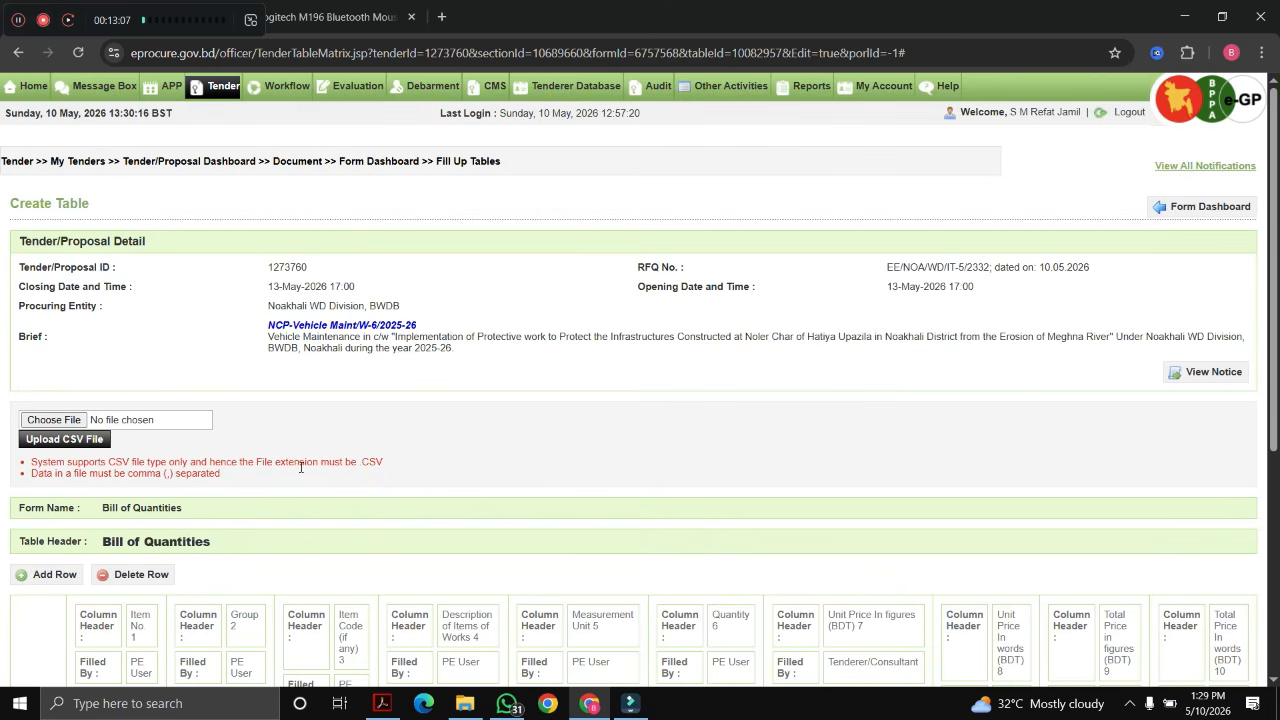
scroll(1044, 473, down, 3)
scroll(124, 437, down, 1)
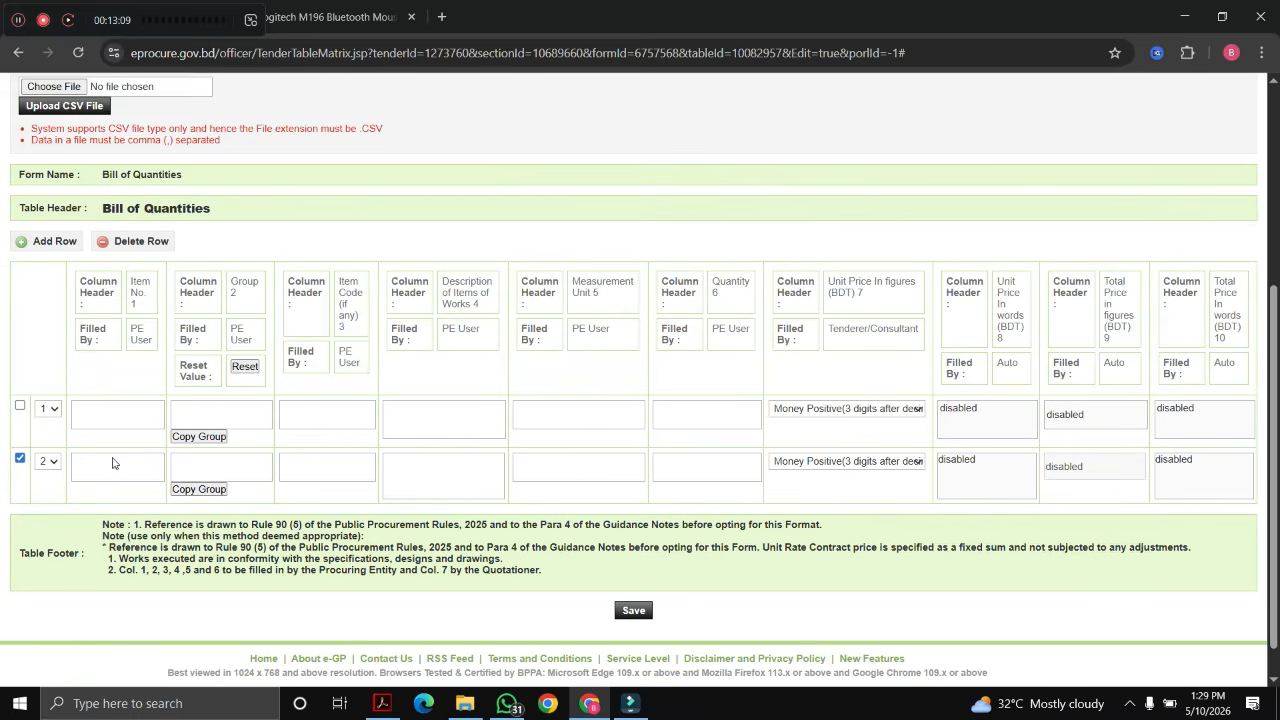
click(130, 241)
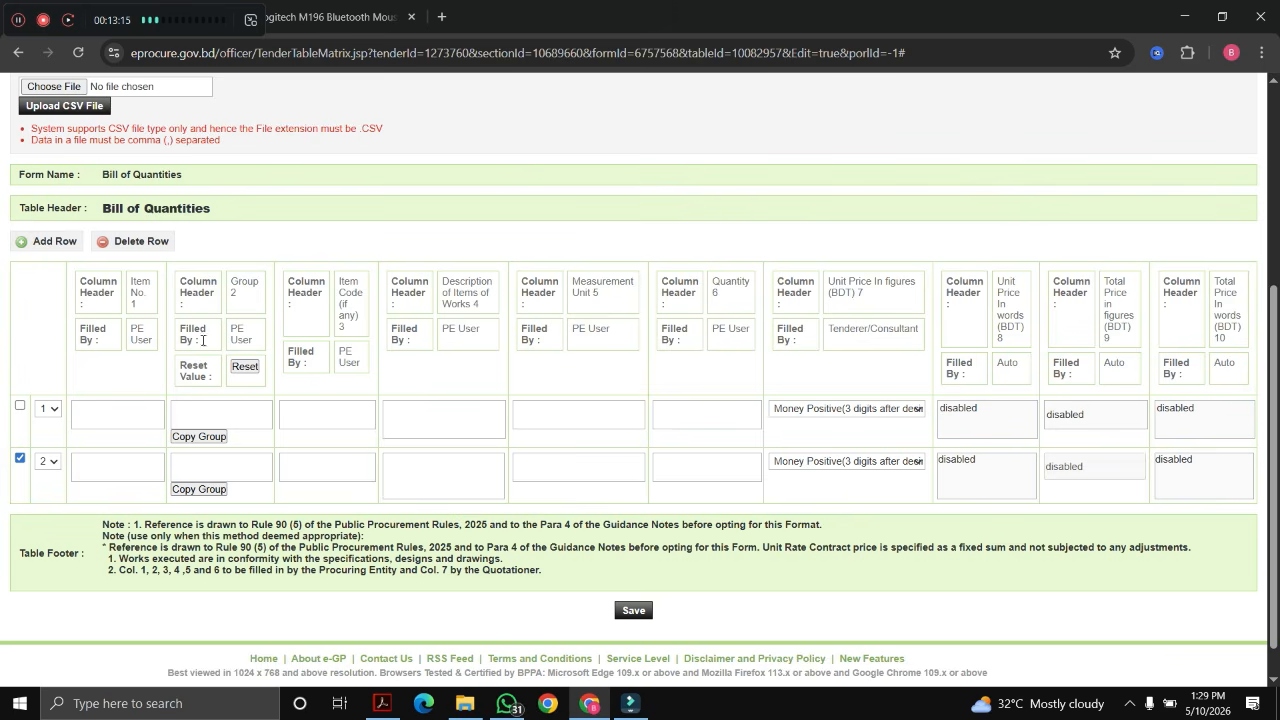
click(128, 246)
scroll(175, 427, down, 5)
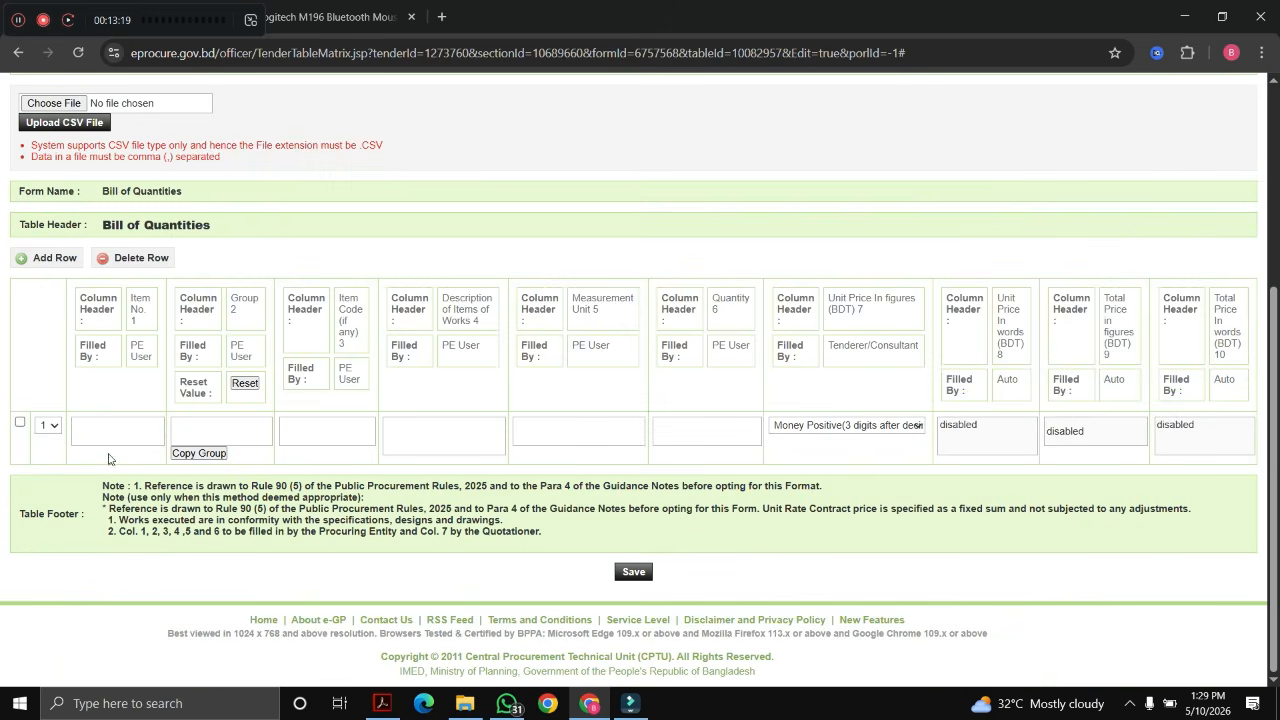
scroll(175, 427, up, 3)
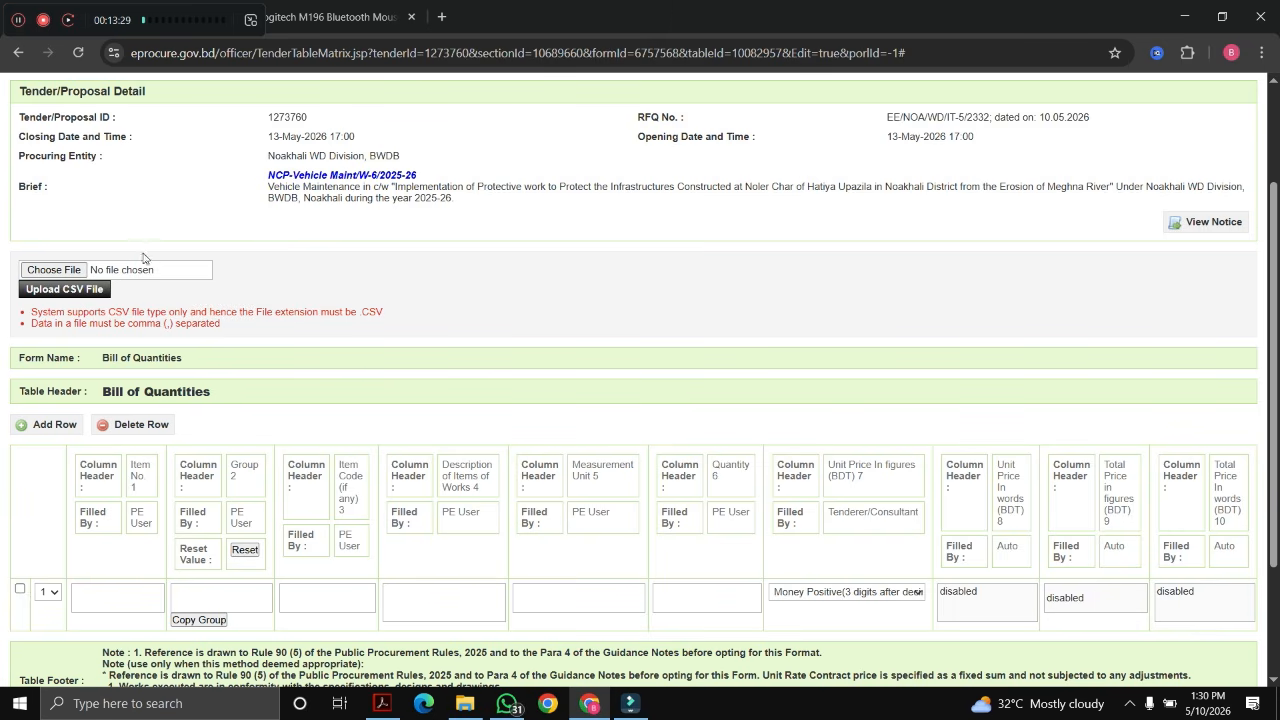
Step: Choose Vehicle Abstract.csv and upload it as the Bill of Quantities CSV file
click(44, 272)
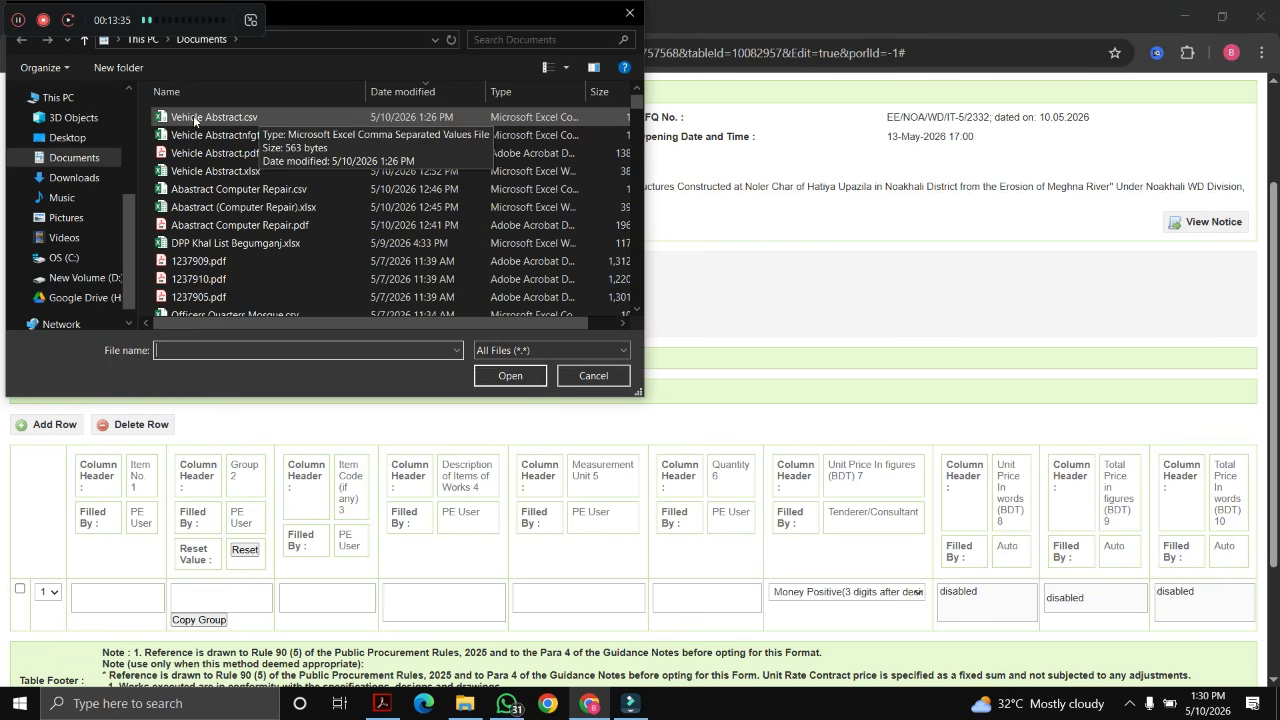
click(246, 118)
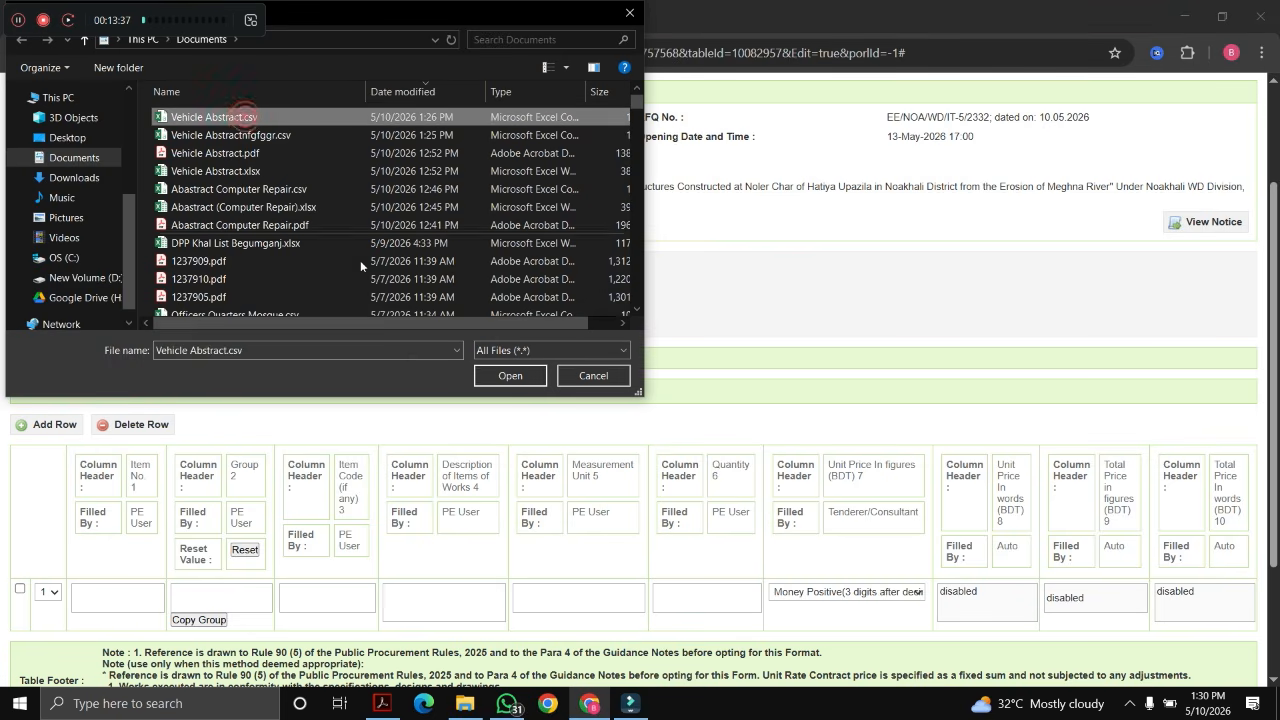
click(497, 376)
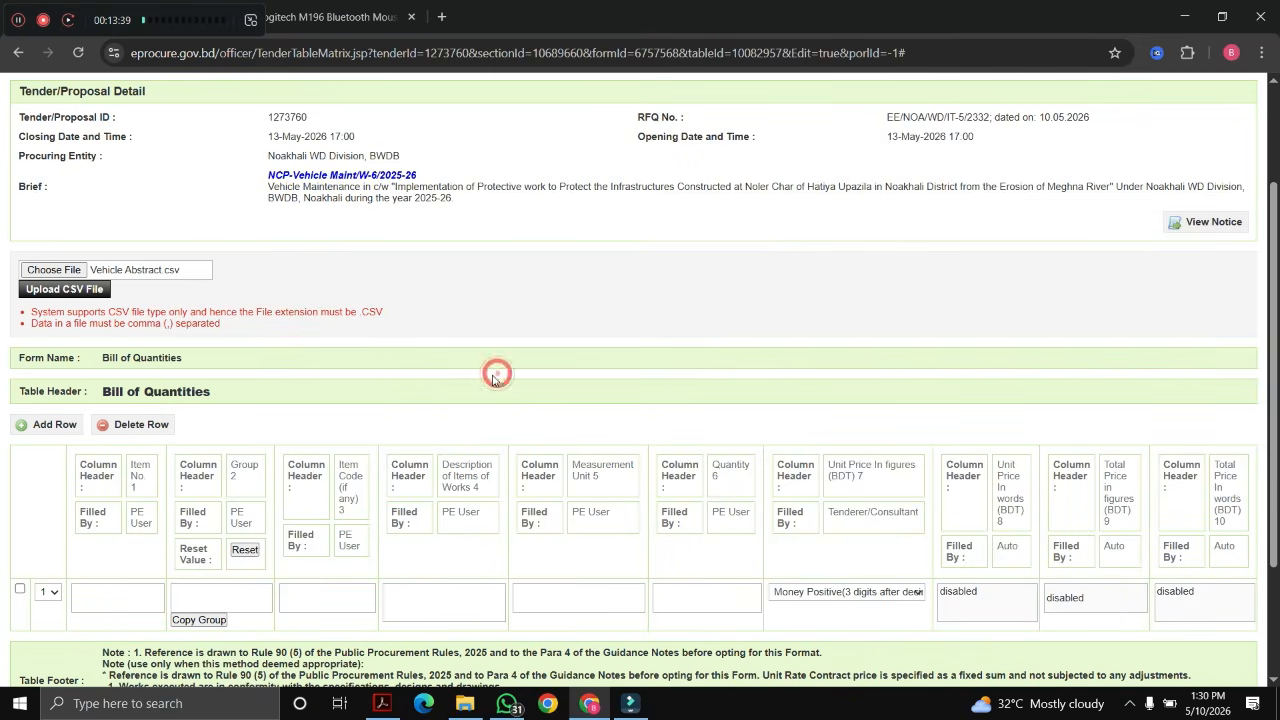
click(44, 295)
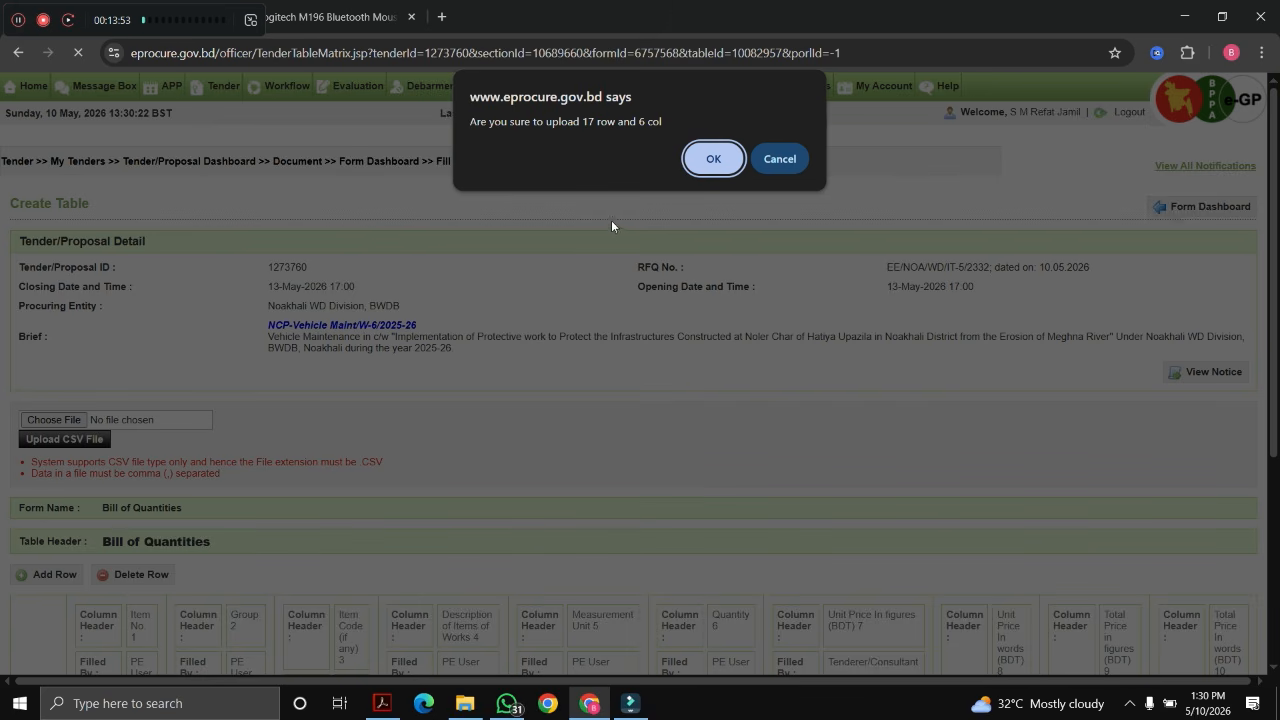
Step: Confirm the 17-row, 6-column upload, review the 16 imported items, and save the table
click(712, 160)
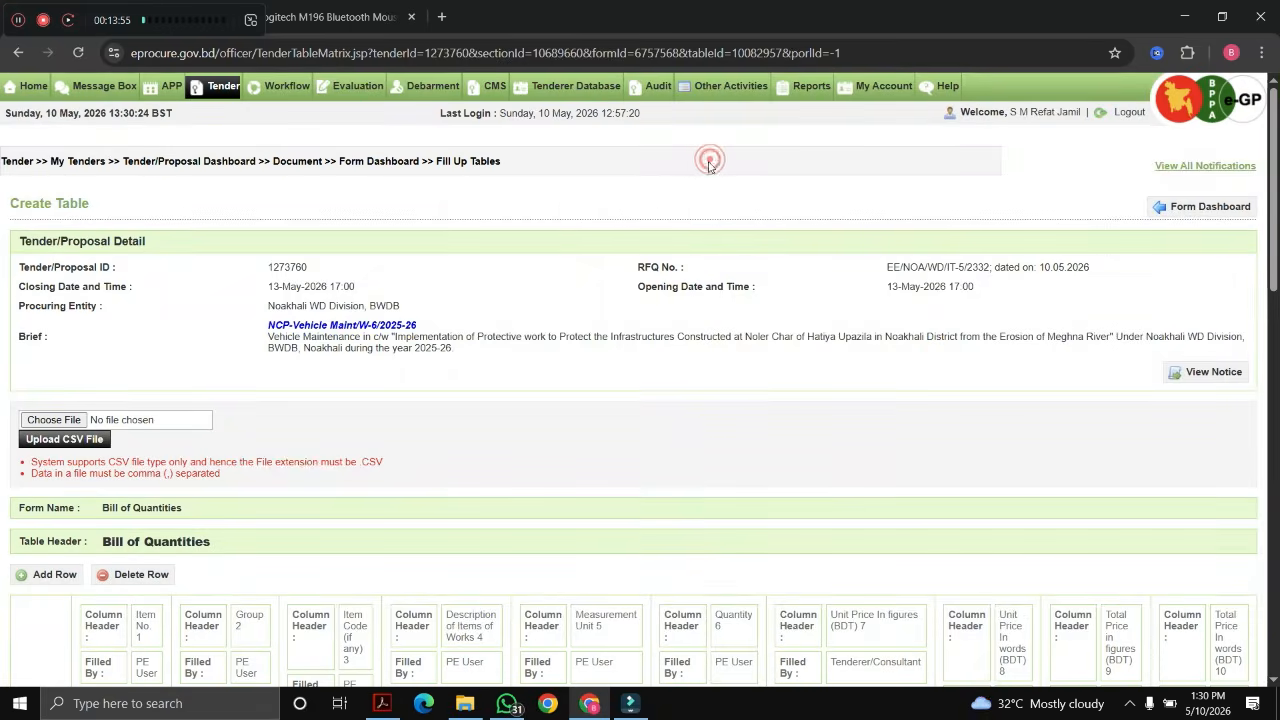
scroll(617, 374, down, 4)
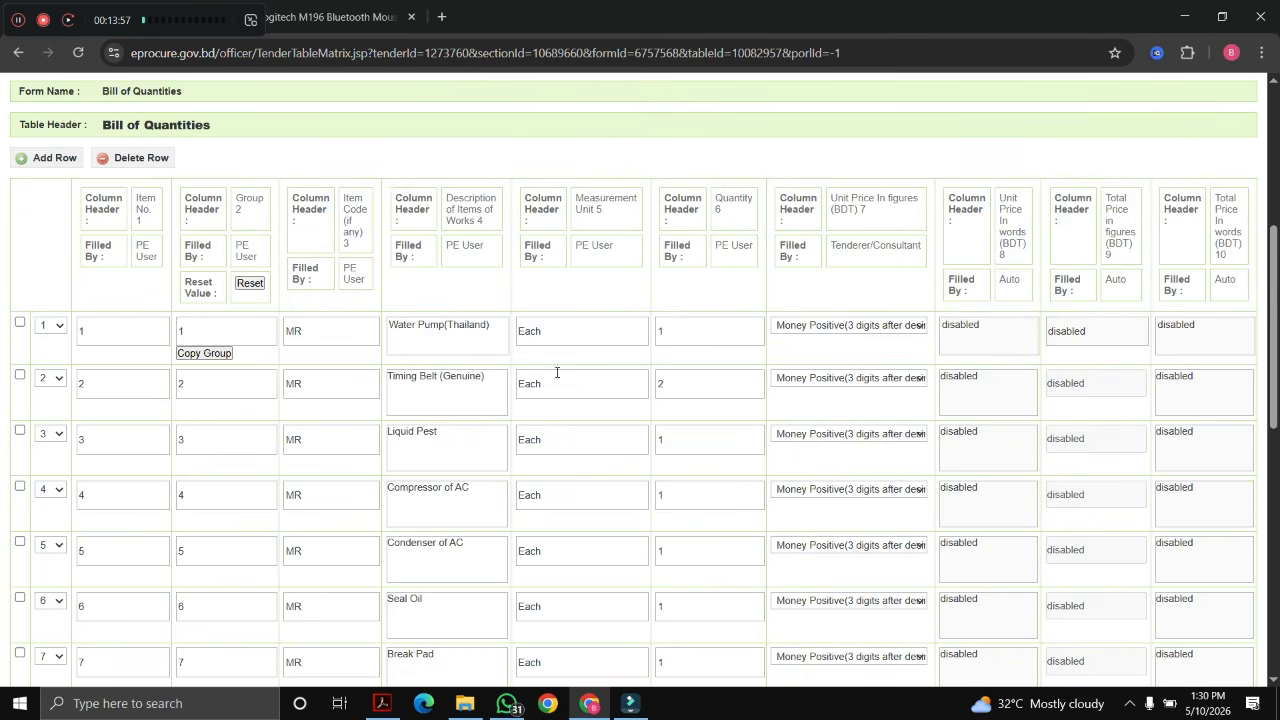
scroll(133, 385, down, 7)
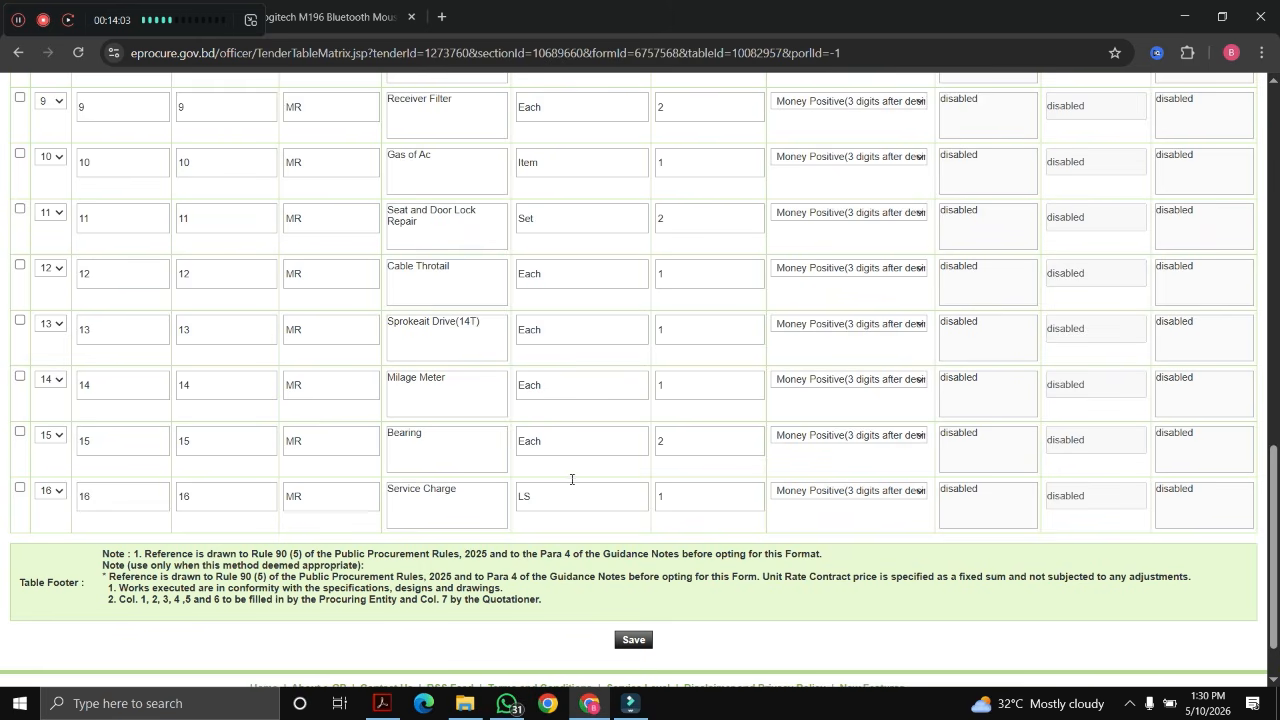
scroll(572, 479, up, 8)
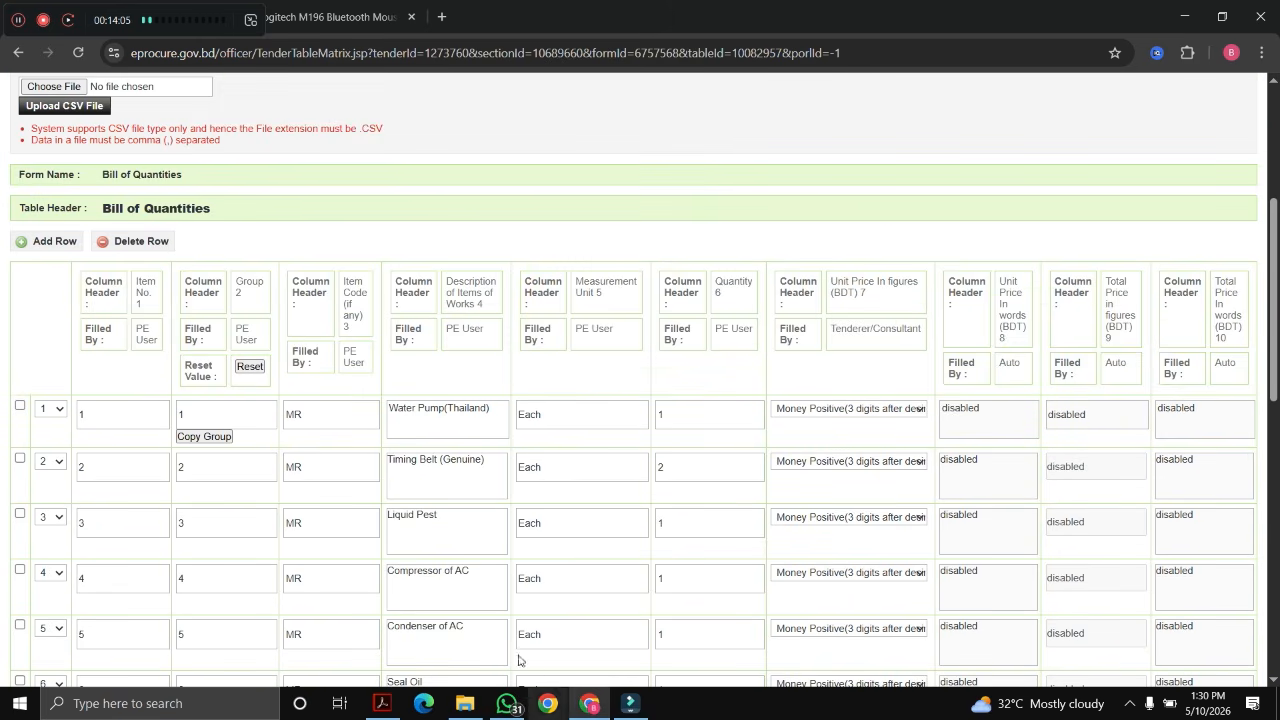
scroll(214, 471, down, 4)
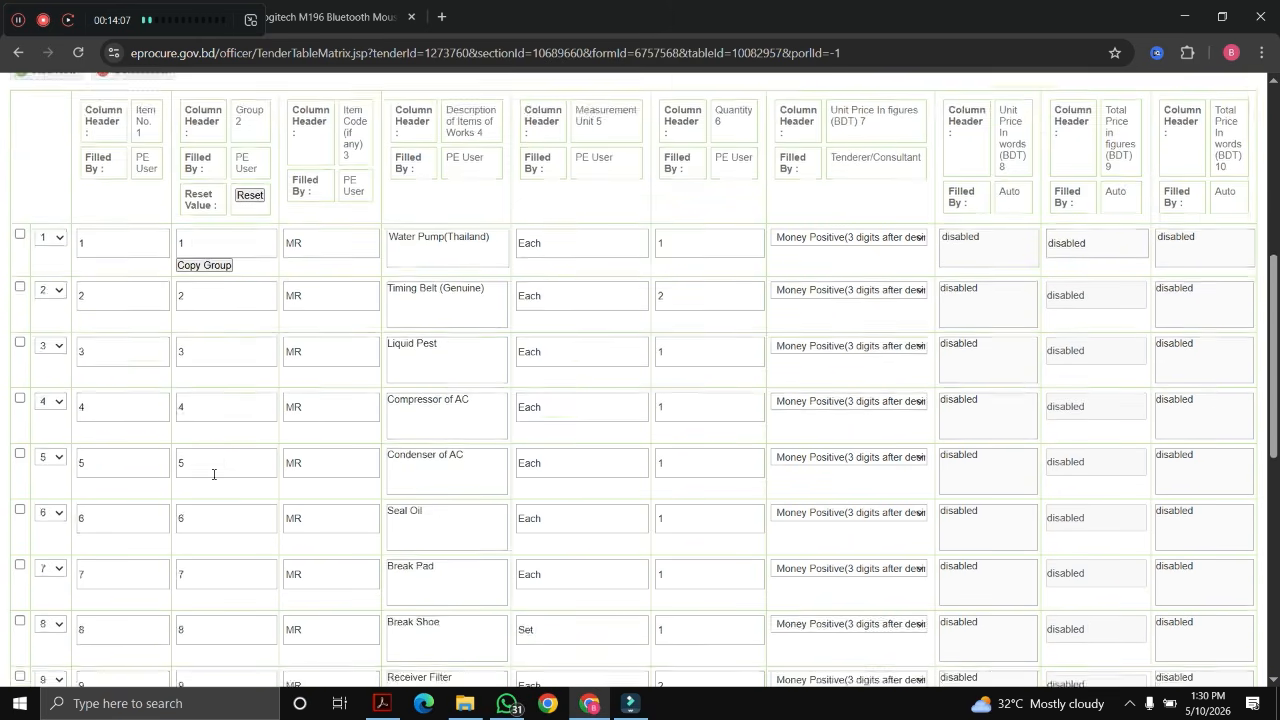
scroll(211, 332, up, 3)
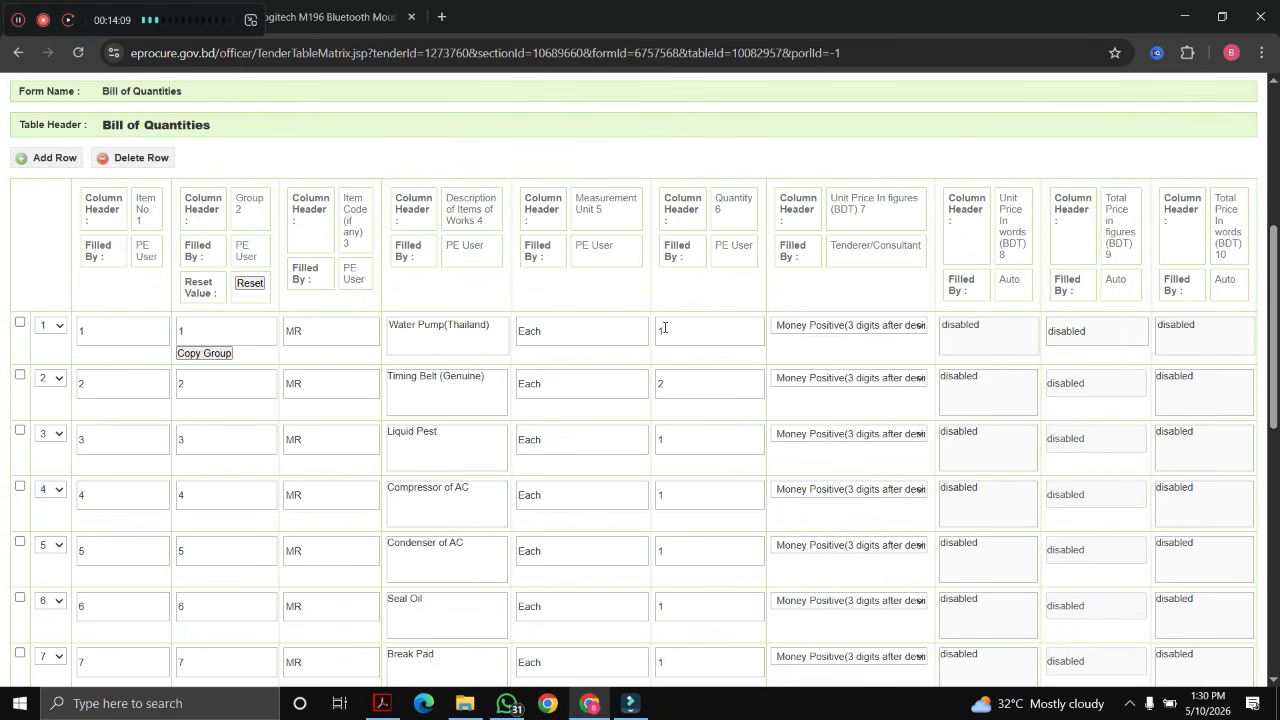
scroll(655, 345, up, 3)
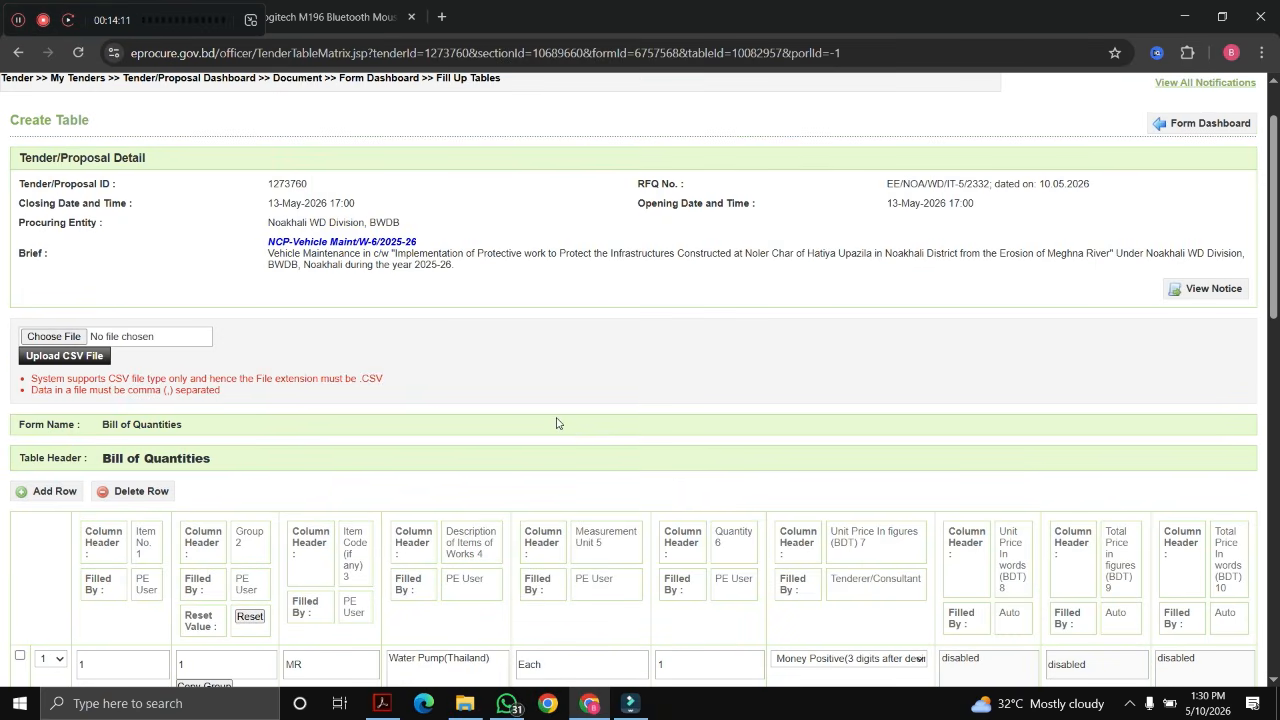
scroll(557, 423, down, 10)
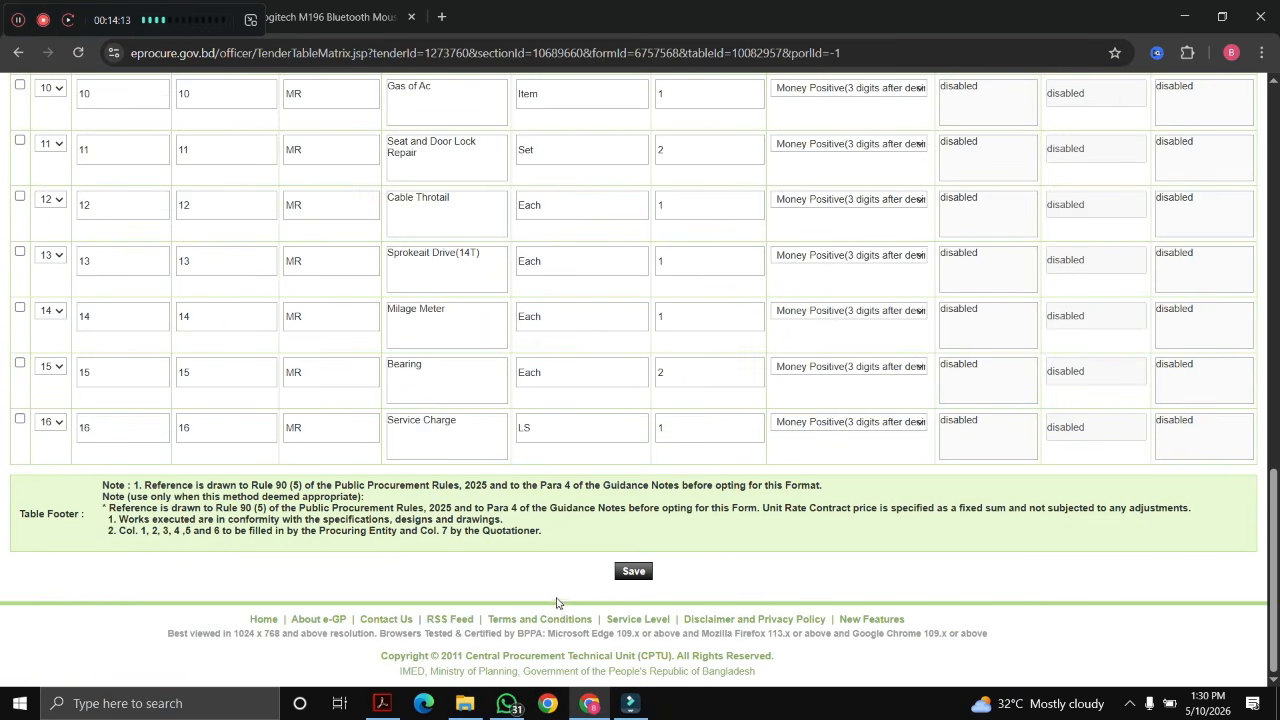
click(633, 573)
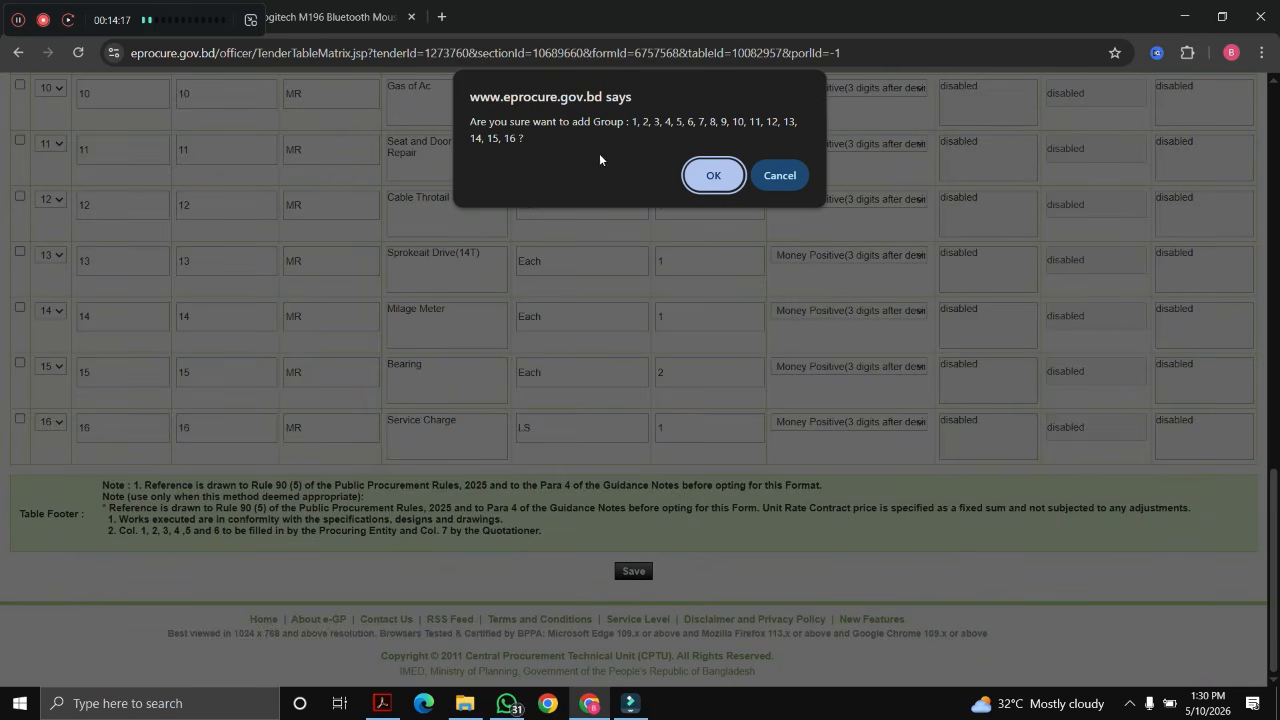
Step: Confirm adding groups 1–16 and editing the Bill of Quantities table
click(697, 182)
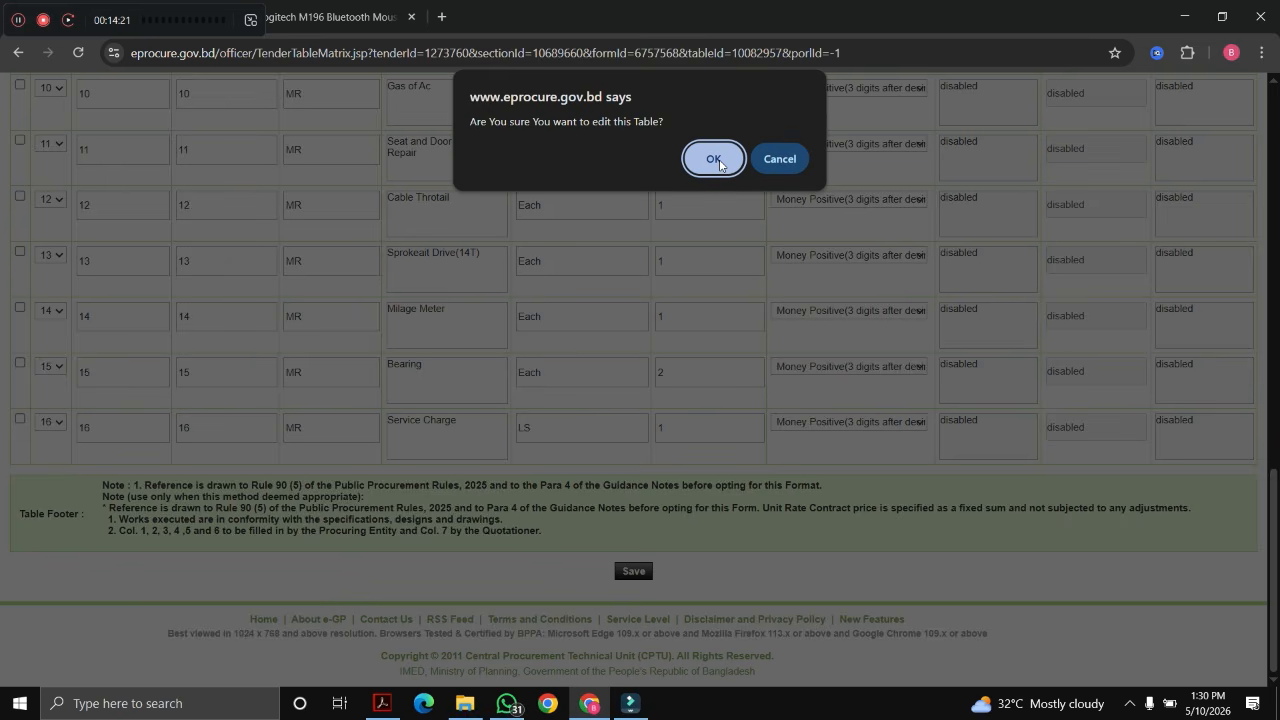
click(714, 160)
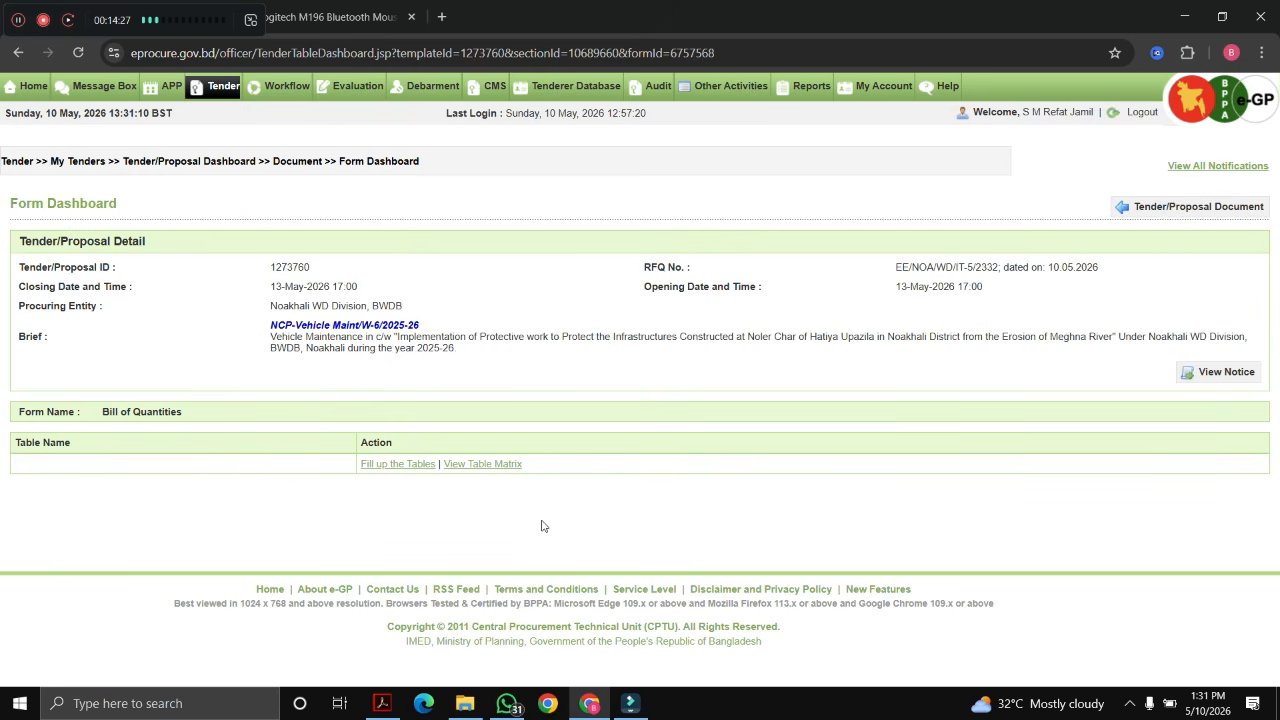
Step: View the saved Bill of Quantities table matrix and look through its rows
click(484, 472)
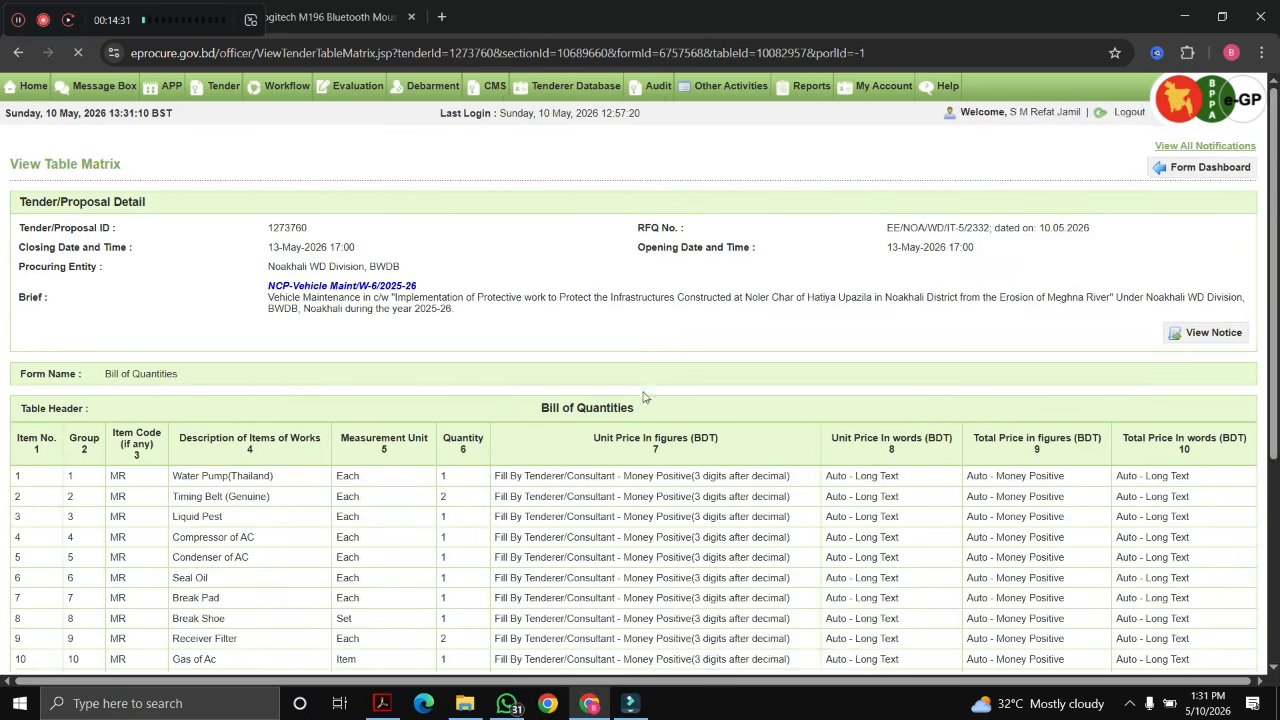
scroll(640, 410, down, 1)
scroll(630, 423, down, 1)
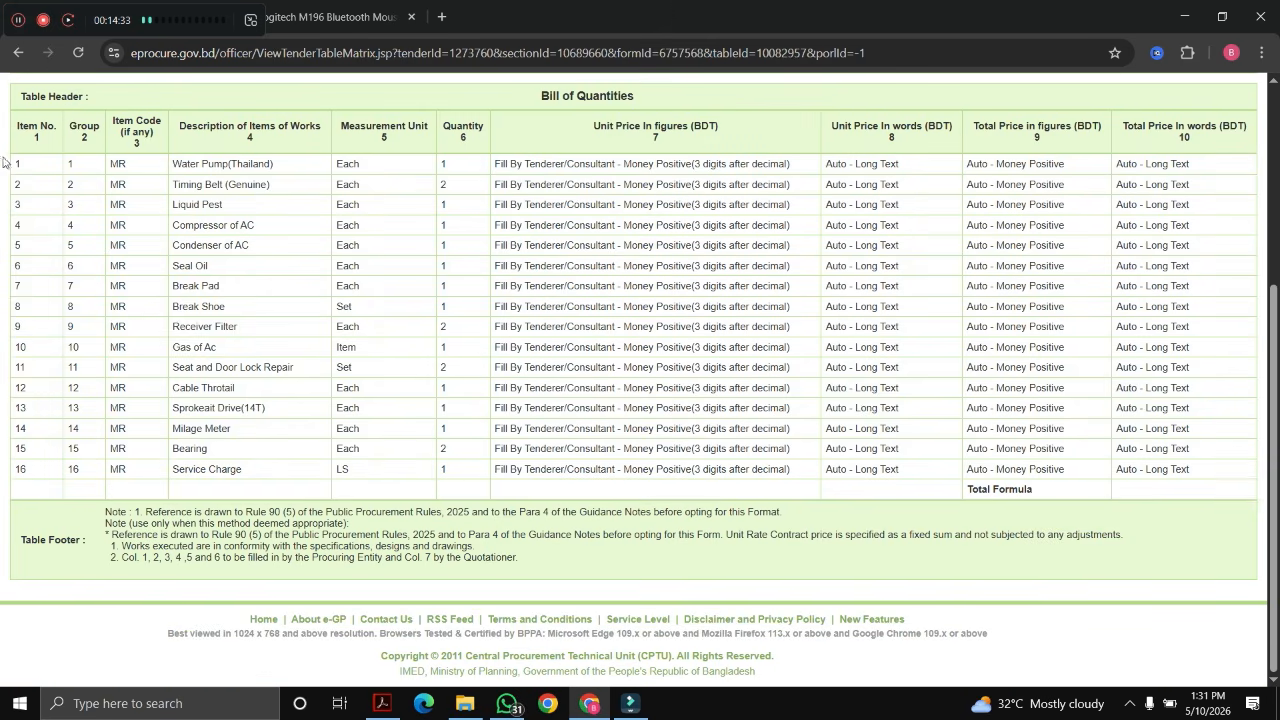
drag(18, 163, 469, 472)
click(447, 486)
scroll(440, 503, up, 3)
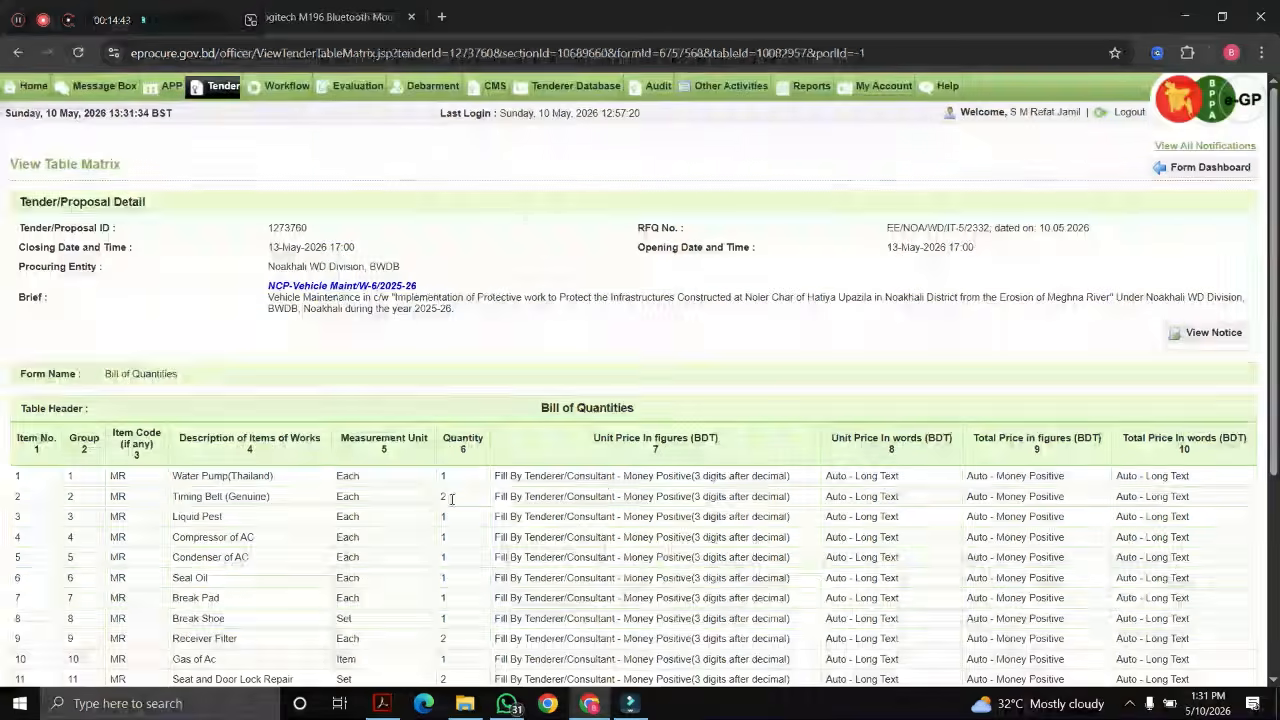
Step: Return to tender document preparation and locate the Bill of Quantities section
click(1177, 171)
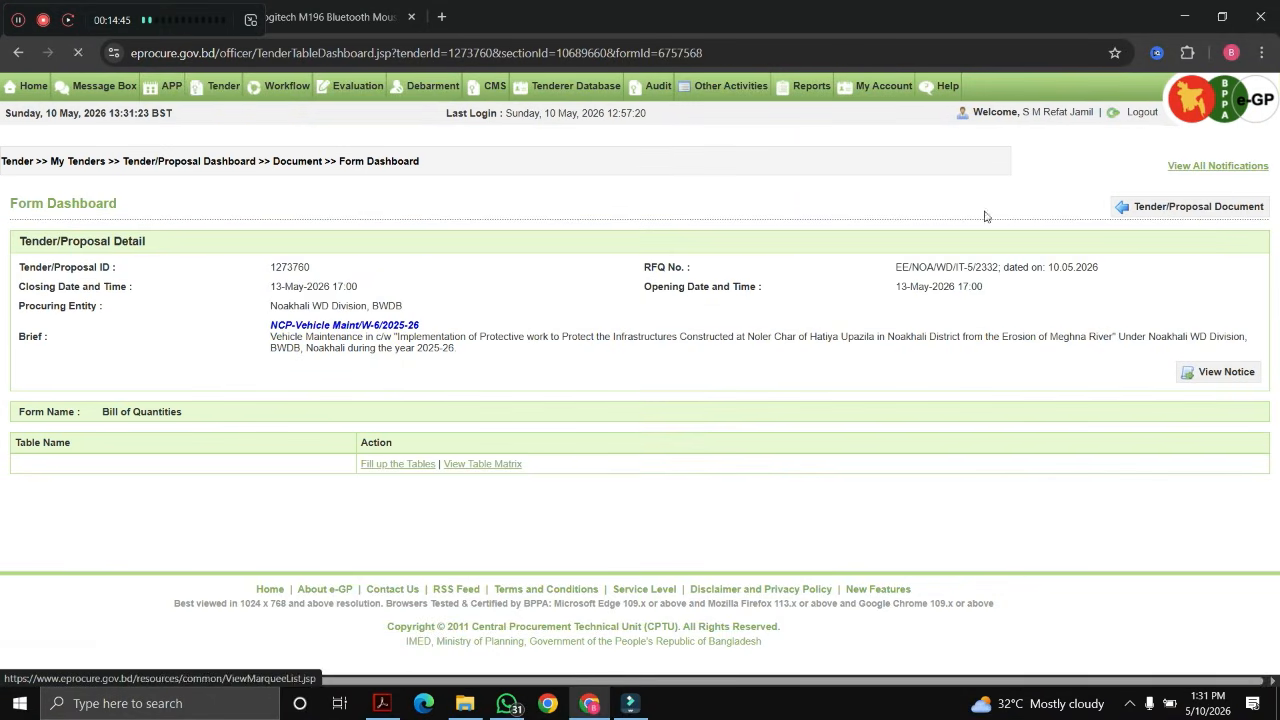
click(1185, 210)
scroll(640, 362, down, 2)
scroll(640, 362, down, 5)
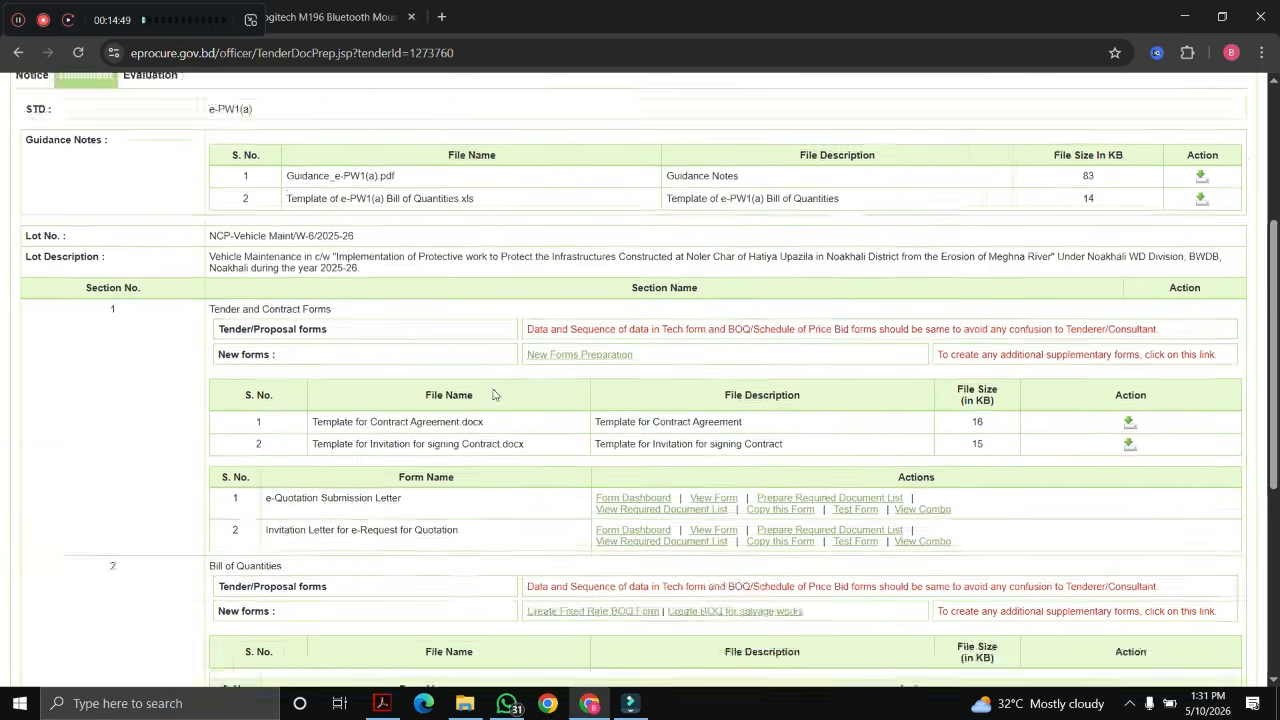
scroll(396, 476, down, 1)
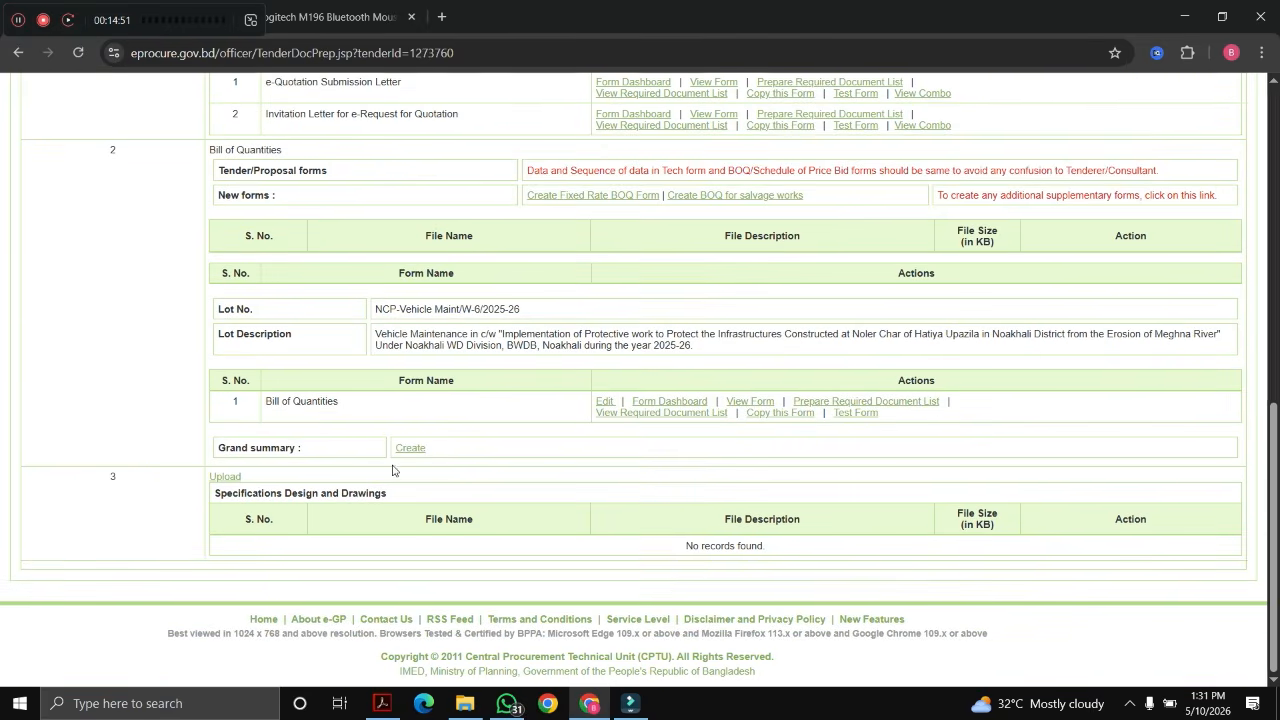
scroll(351, 265, up, 2)
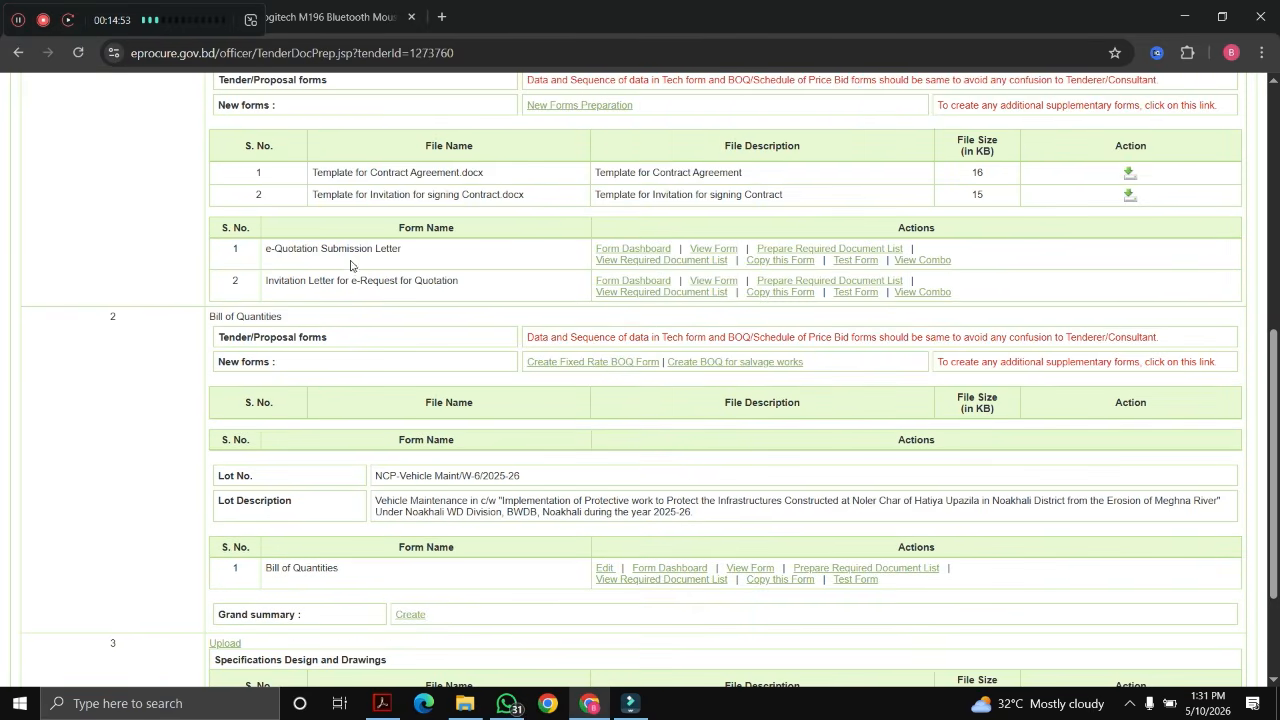
scroll(600, 290, down, 2)
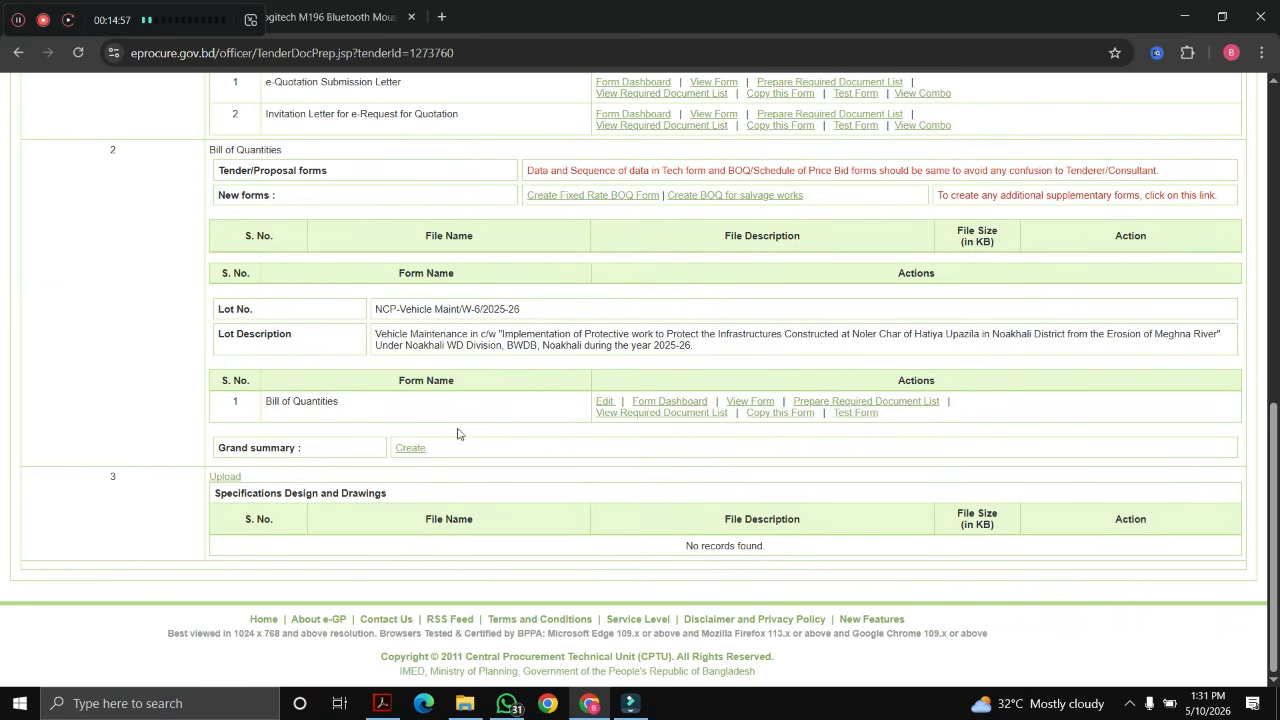
Step: Save a Grand Summary totalling Bill of Quantities column 9 (Total Price in figures)
click(410, 448)
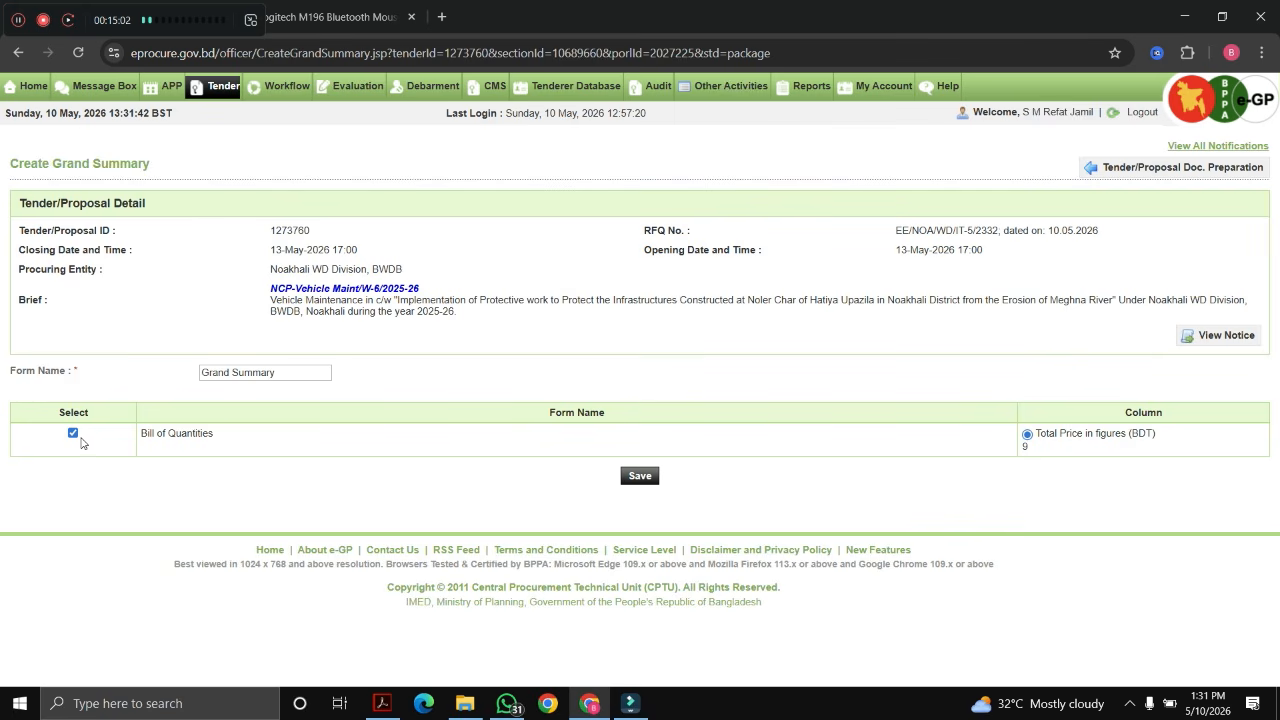
click(642, 475)
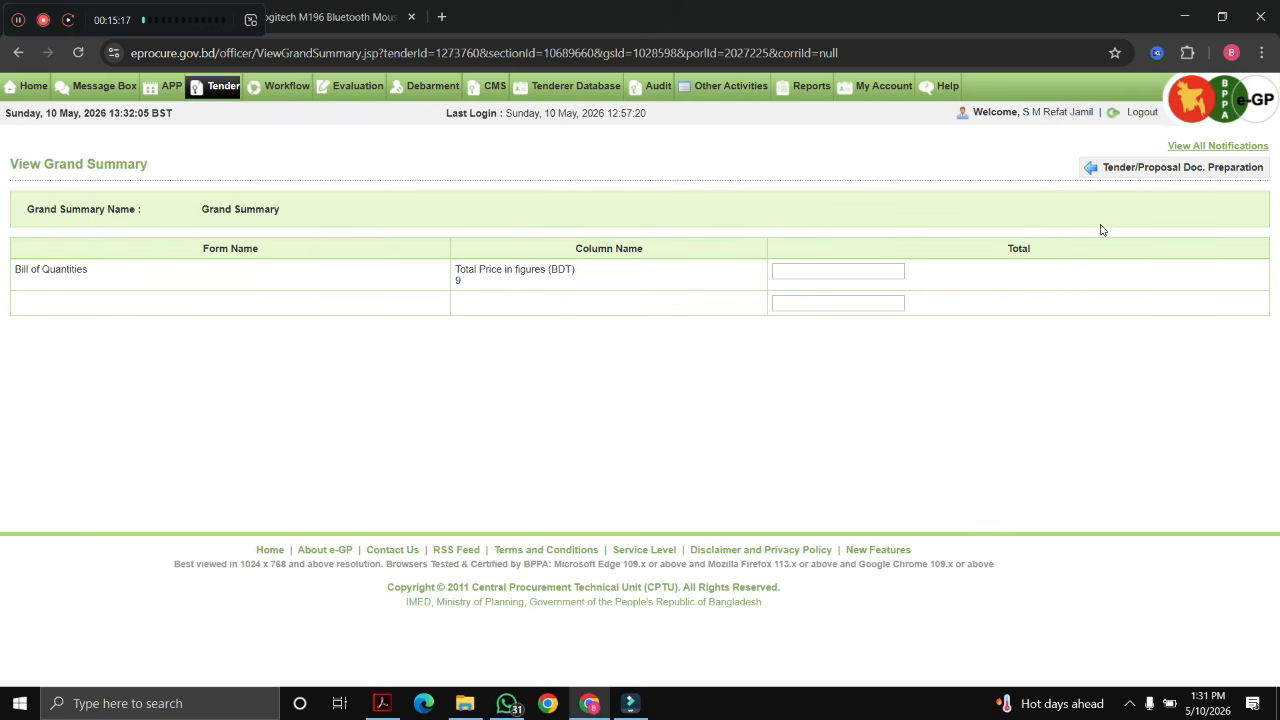
click(1148, 170)
scroll(648, 333, down, 5)
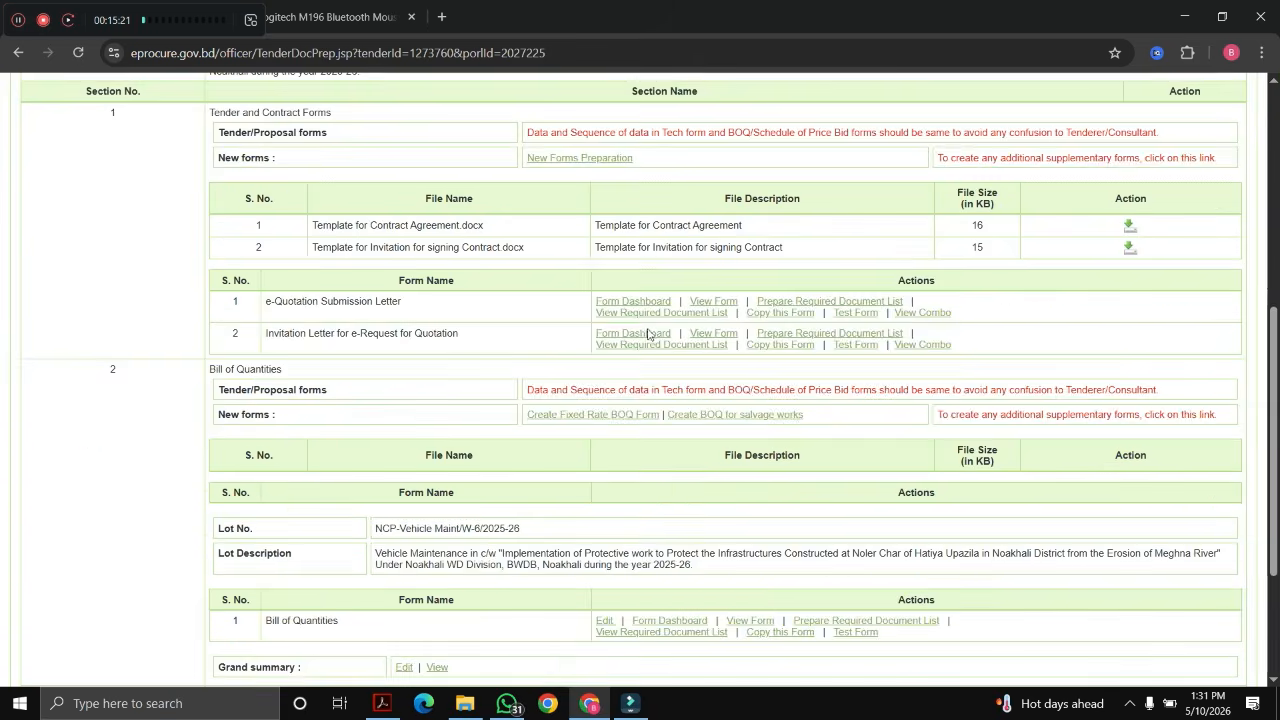
scroll(648, 333, down, 3)
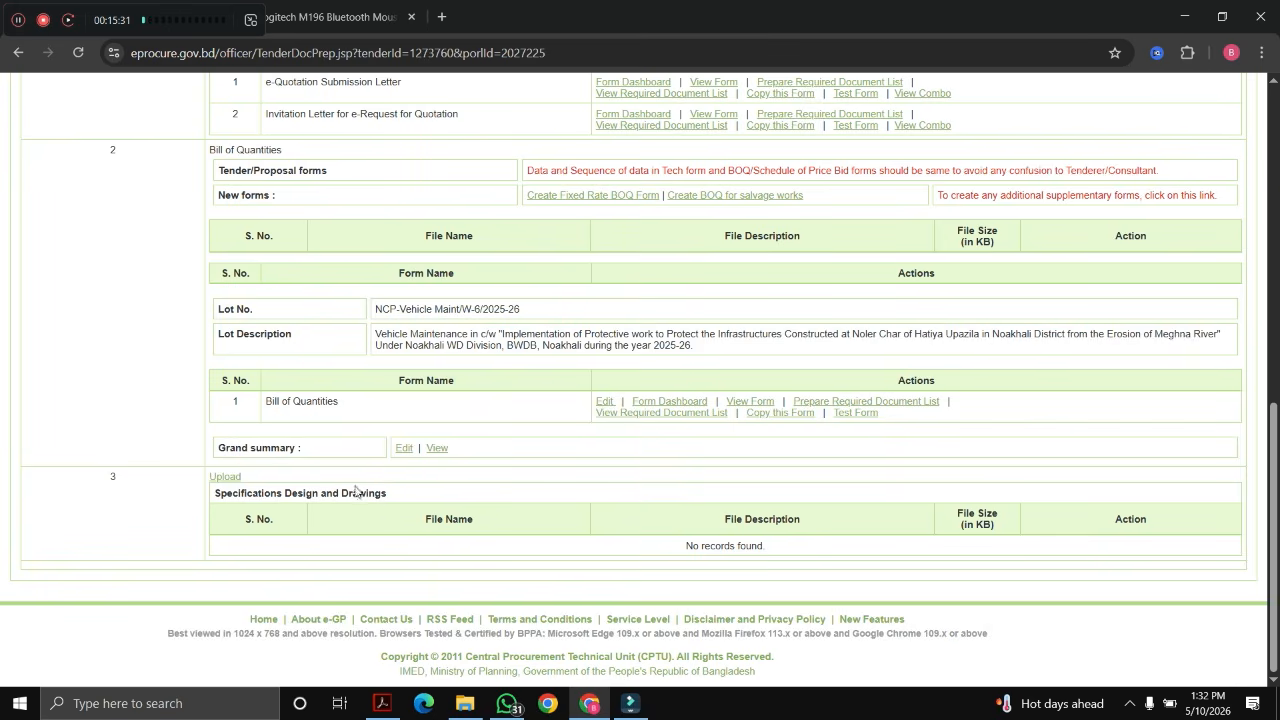
scroll(880, 500, up, 10)
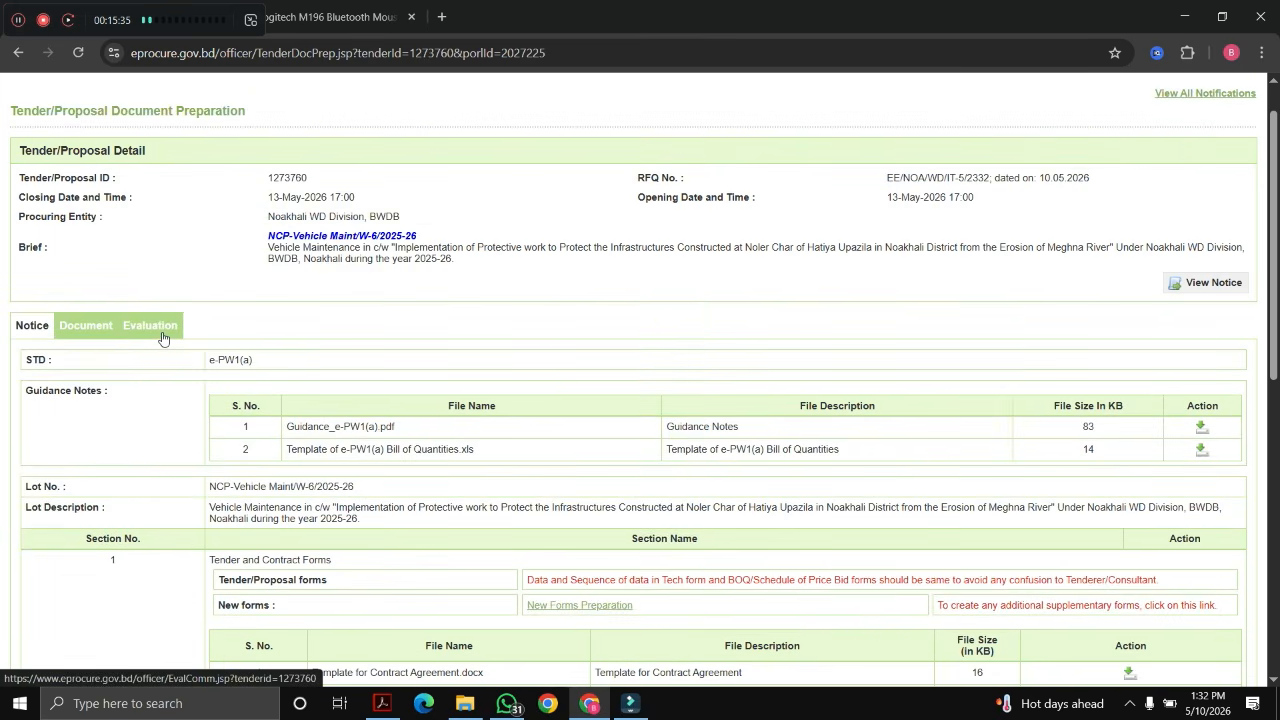
Step: Create an evaluation committee from the Evaluation tab and name it RFQ B
click(164, 337)
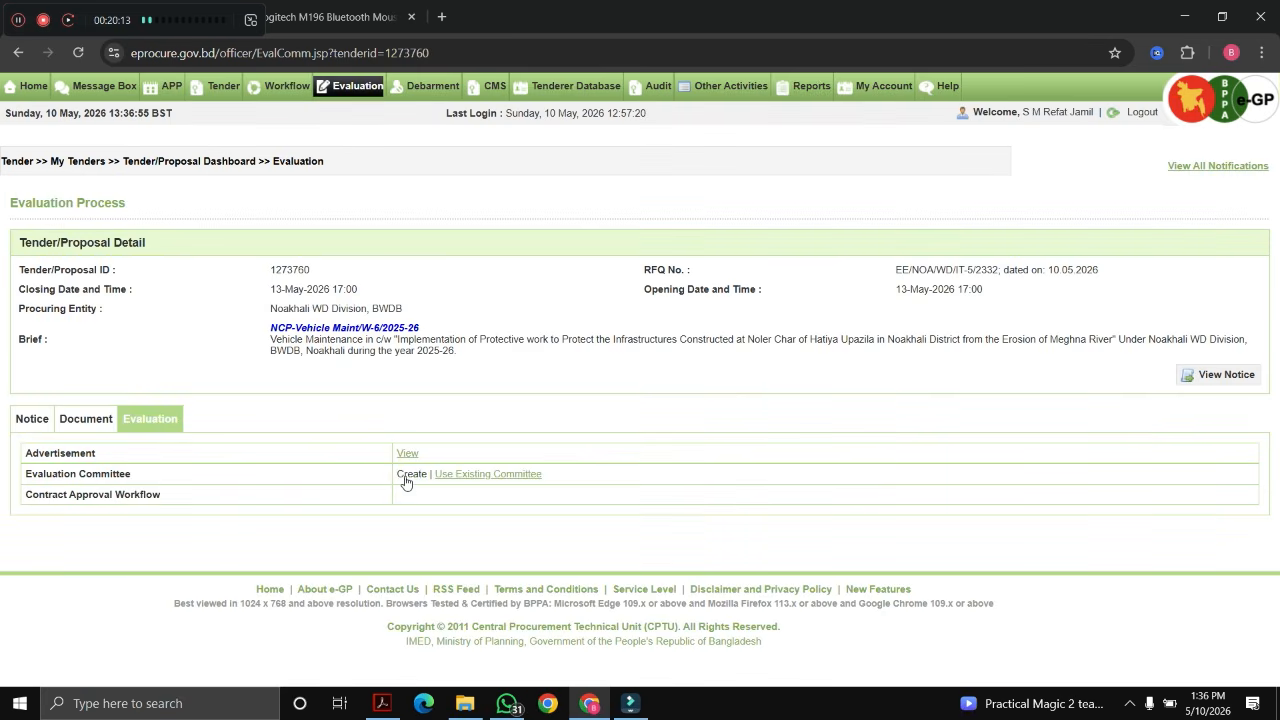
click(407, 479)
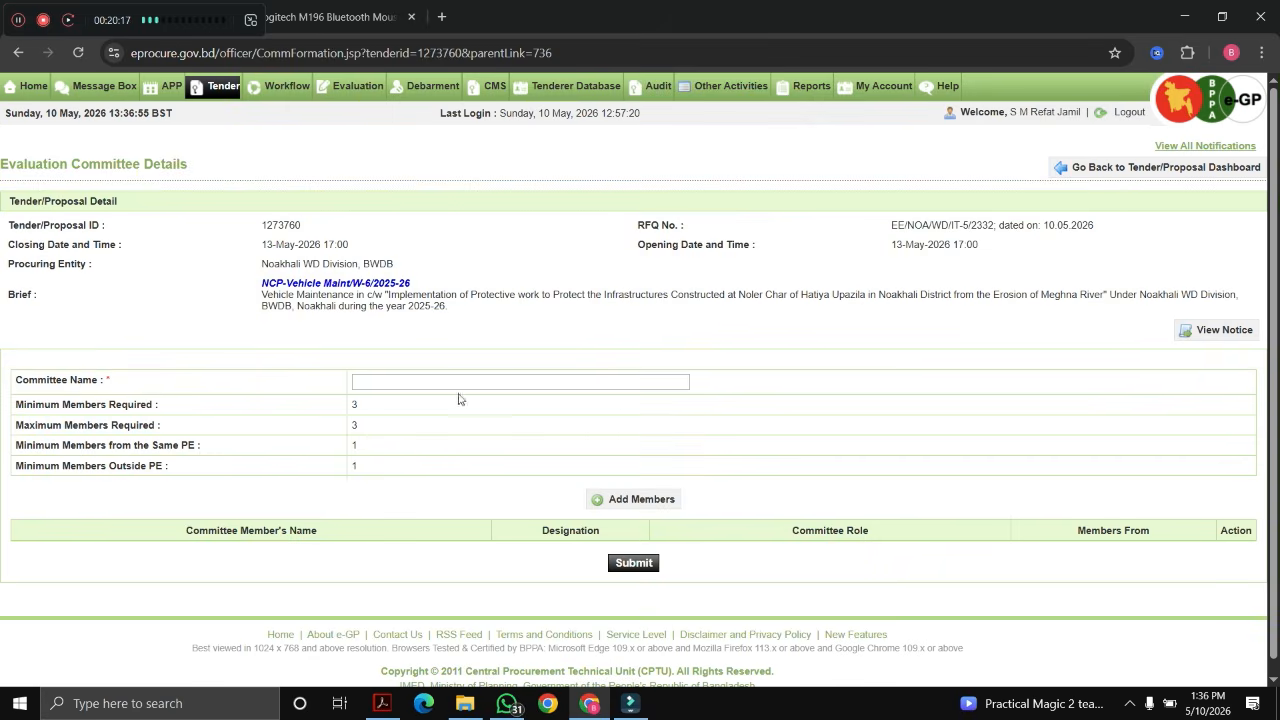
click(425, 381)
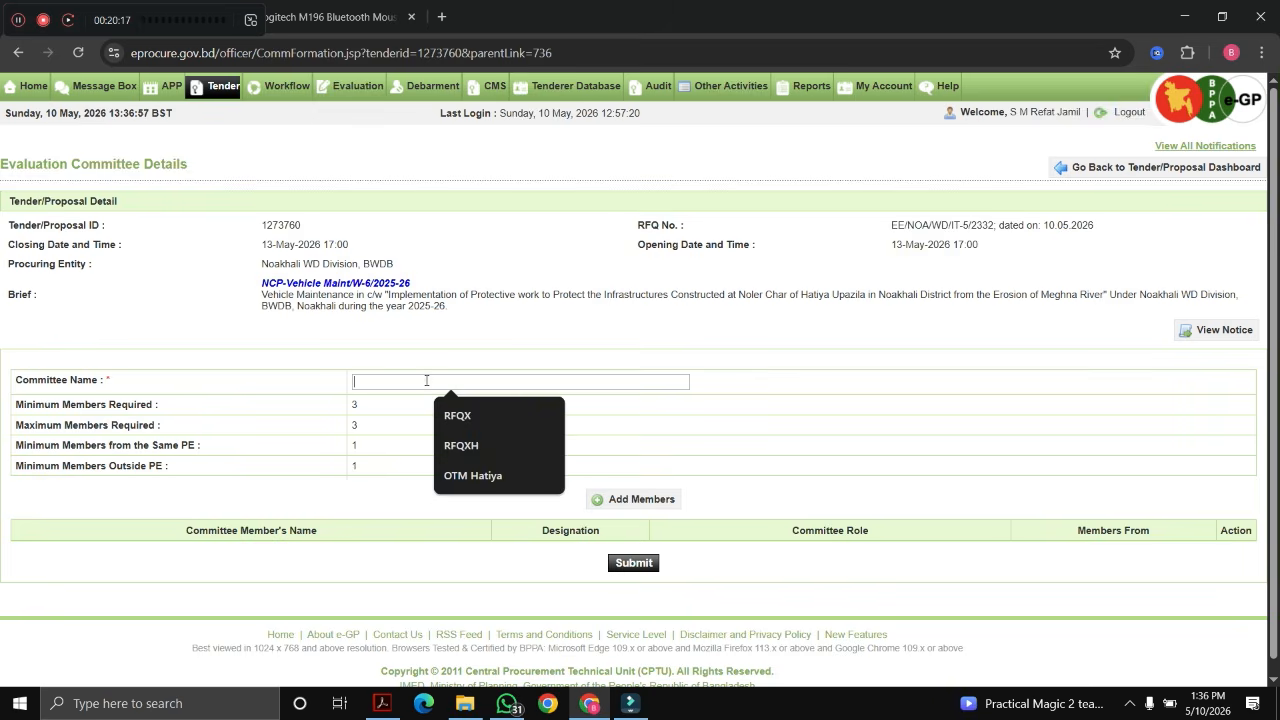
click(461, 415)
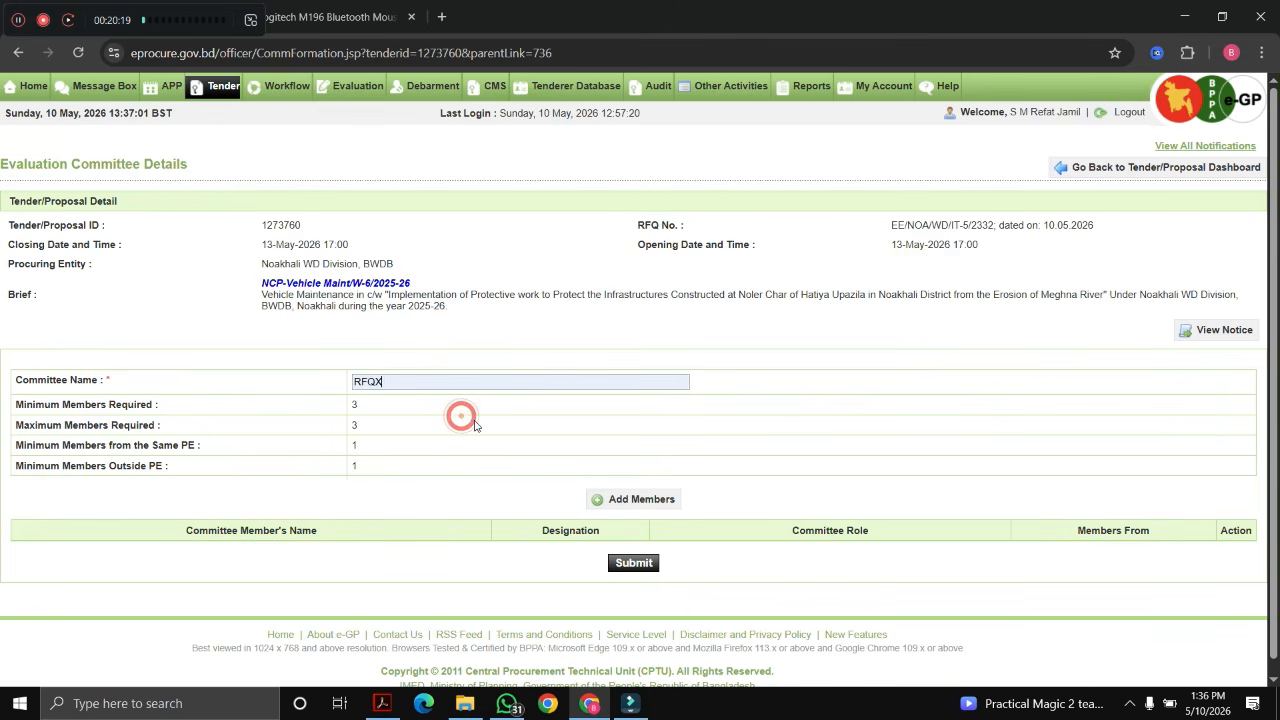
key(BackSpace)
key(Escape)
text(B)
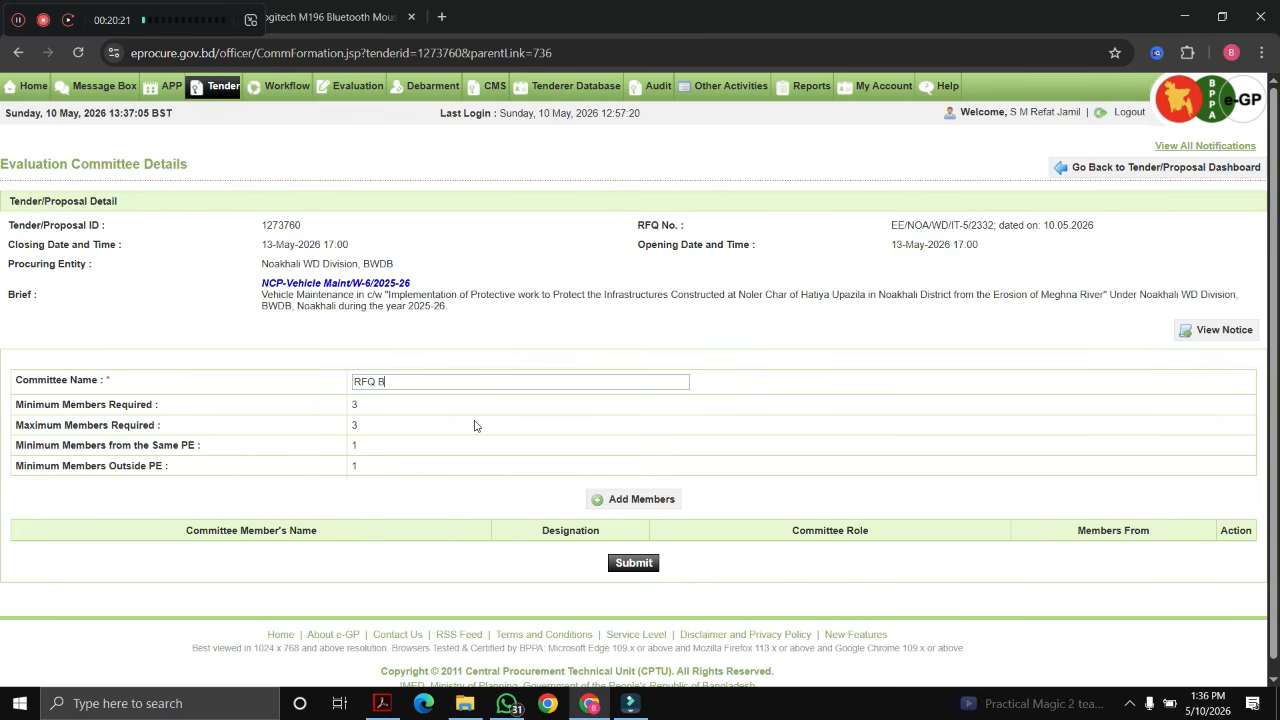
key(BackSpace)
key(BackSpace)
text(B)
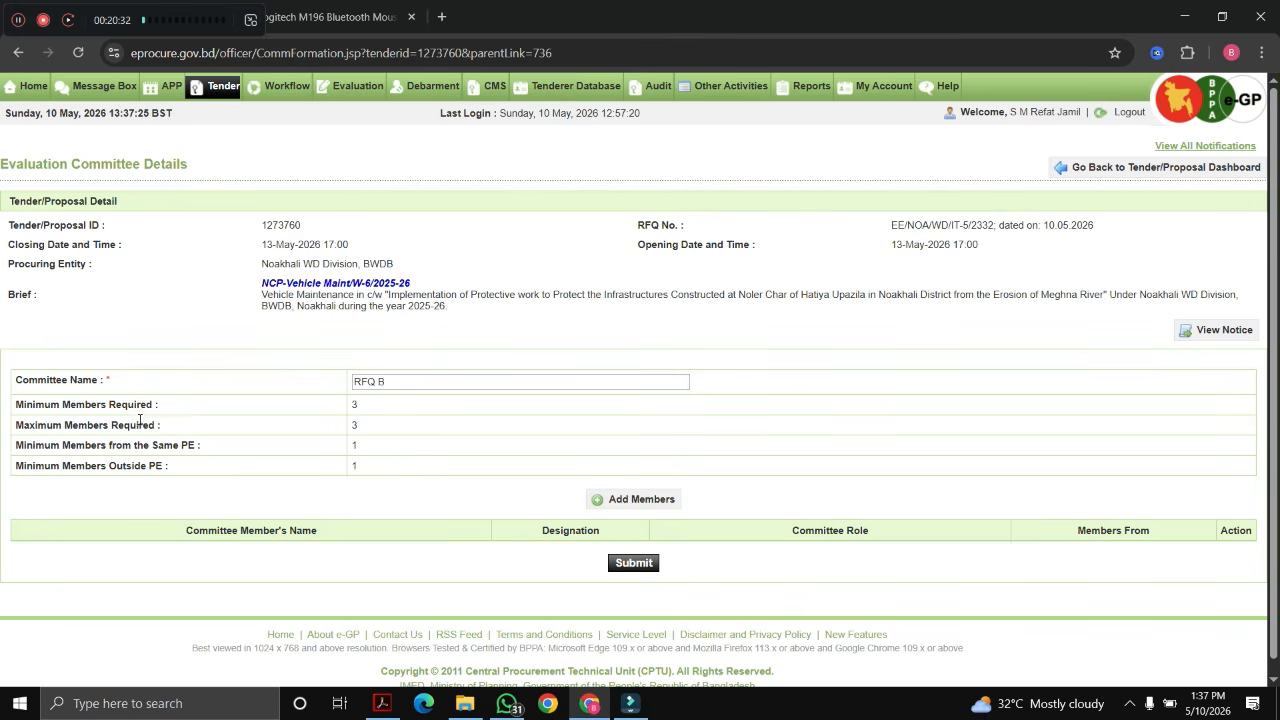
Step: Review the committee's minimum and maximum member requirements and tick one same-PE member
drag(357, 398, 340, 412)
click(430, 449)
drag(337, 428, 360, 431)
drag(341, 447, 362, 467)
Step: Tick two committee members from the tender's own procuring entity
click(634, 505)
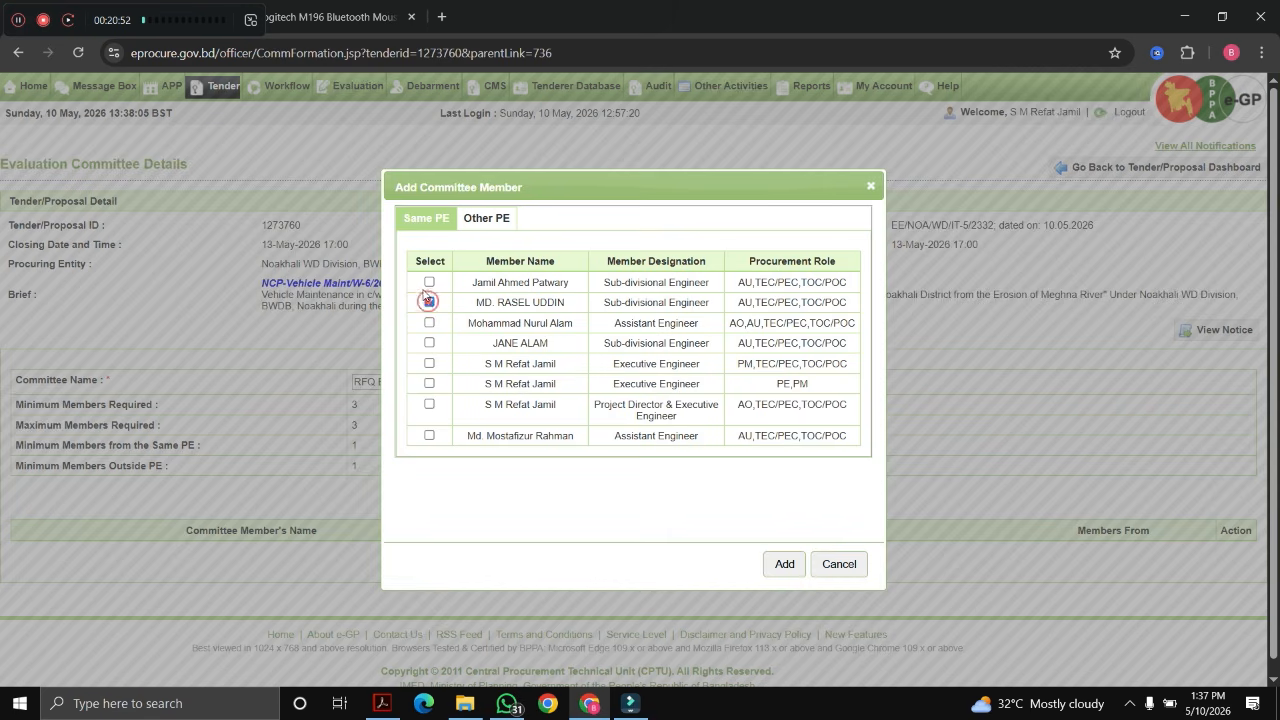
click(429, 303)
click(429, 282)
Step: Under Other PE, choose Bangladesh Water Development Board under the Ministry of Water Resources
click(506, 225)
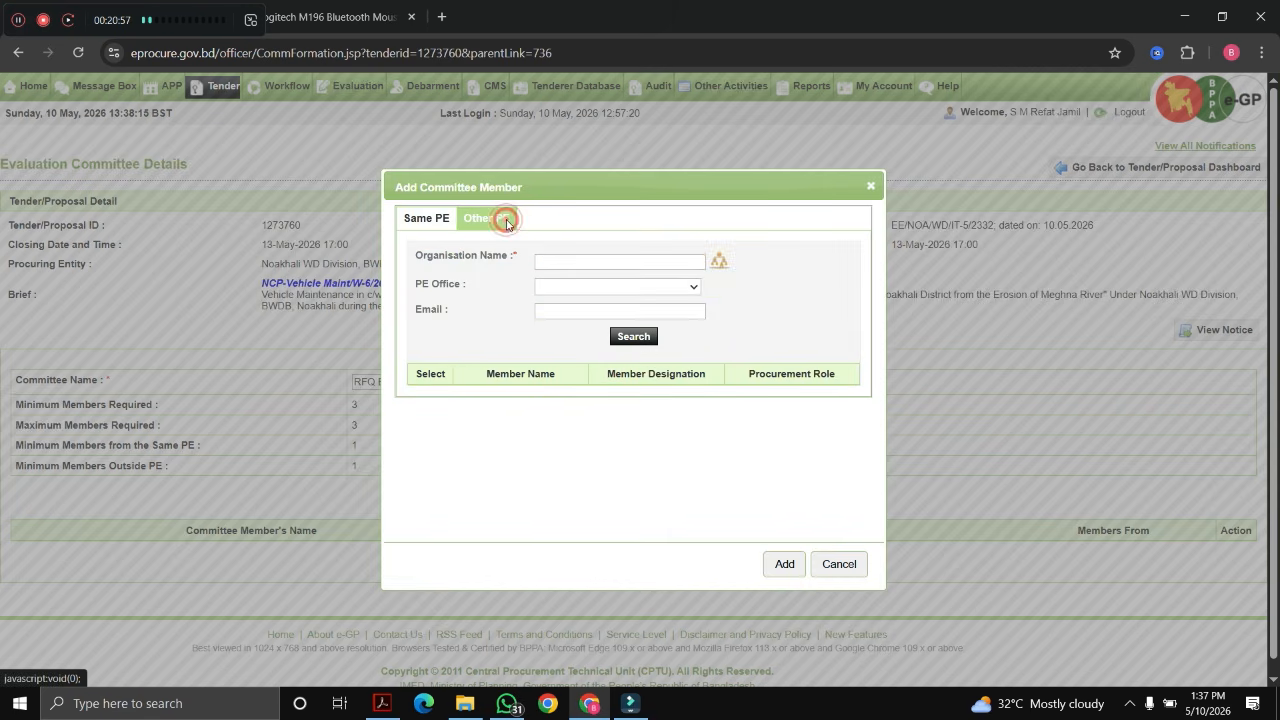
click(717, 264)
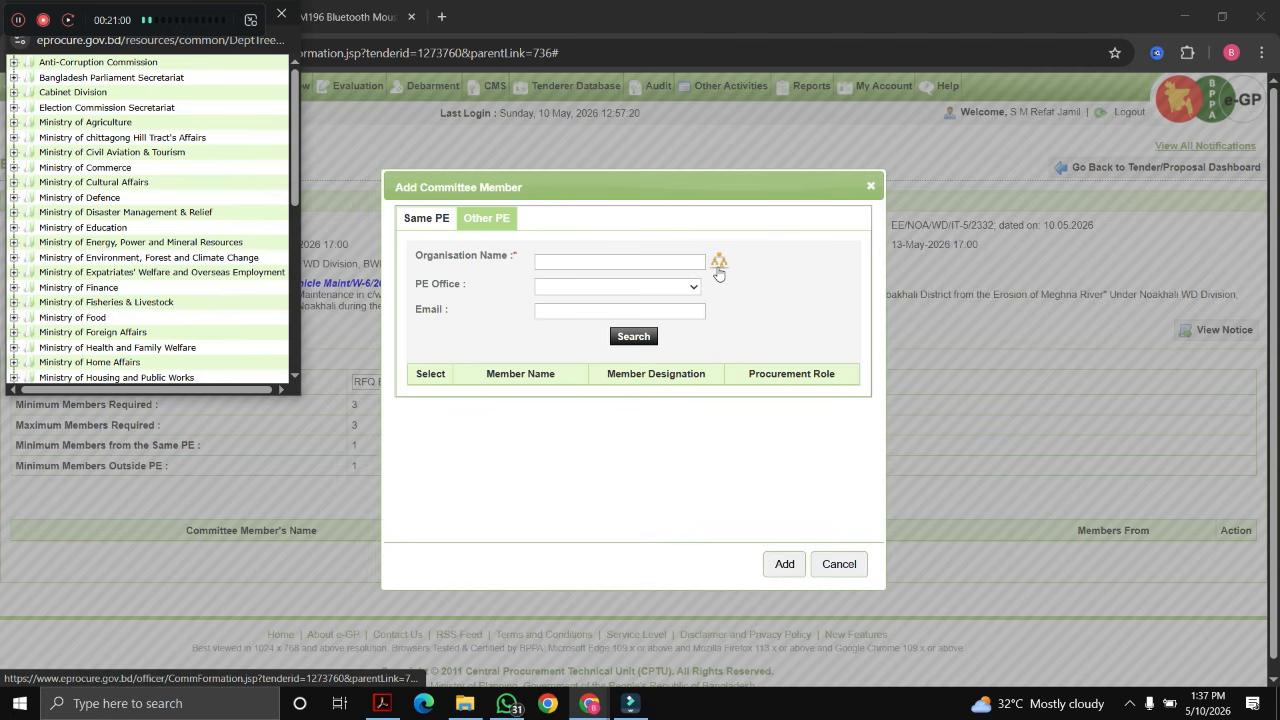
scroll(95, 247, down, 6)
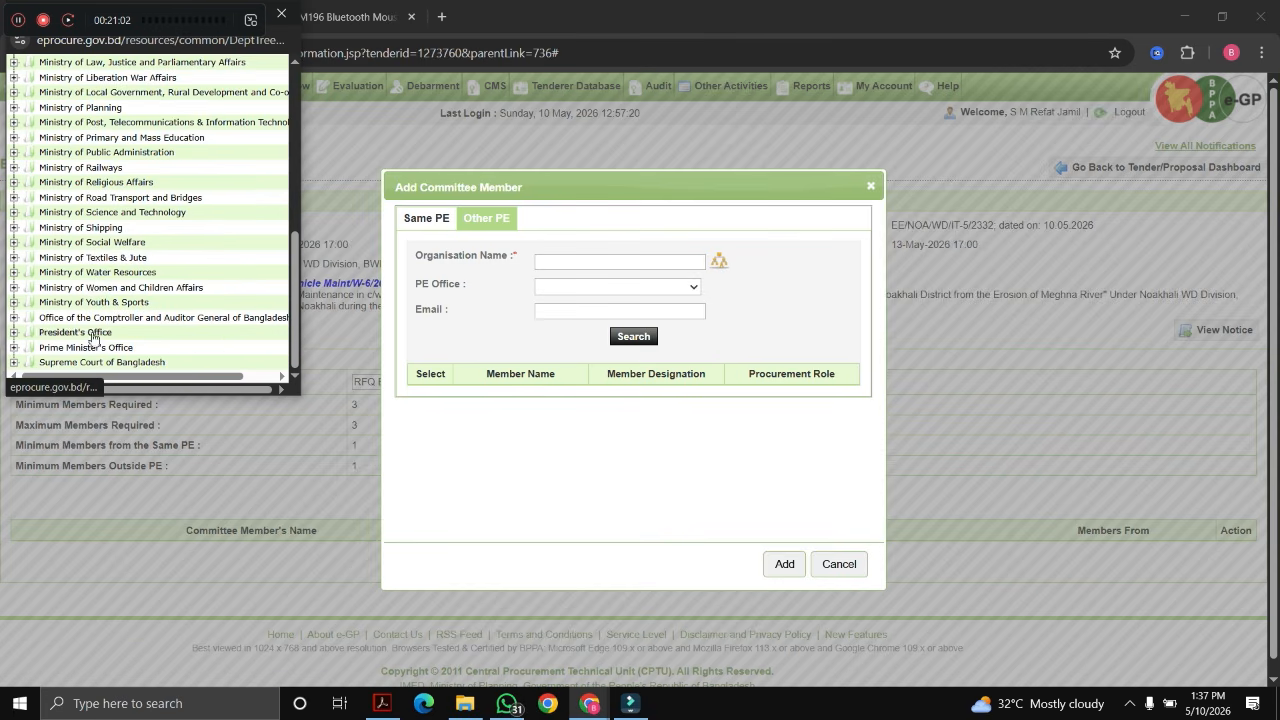
click(13, 274)
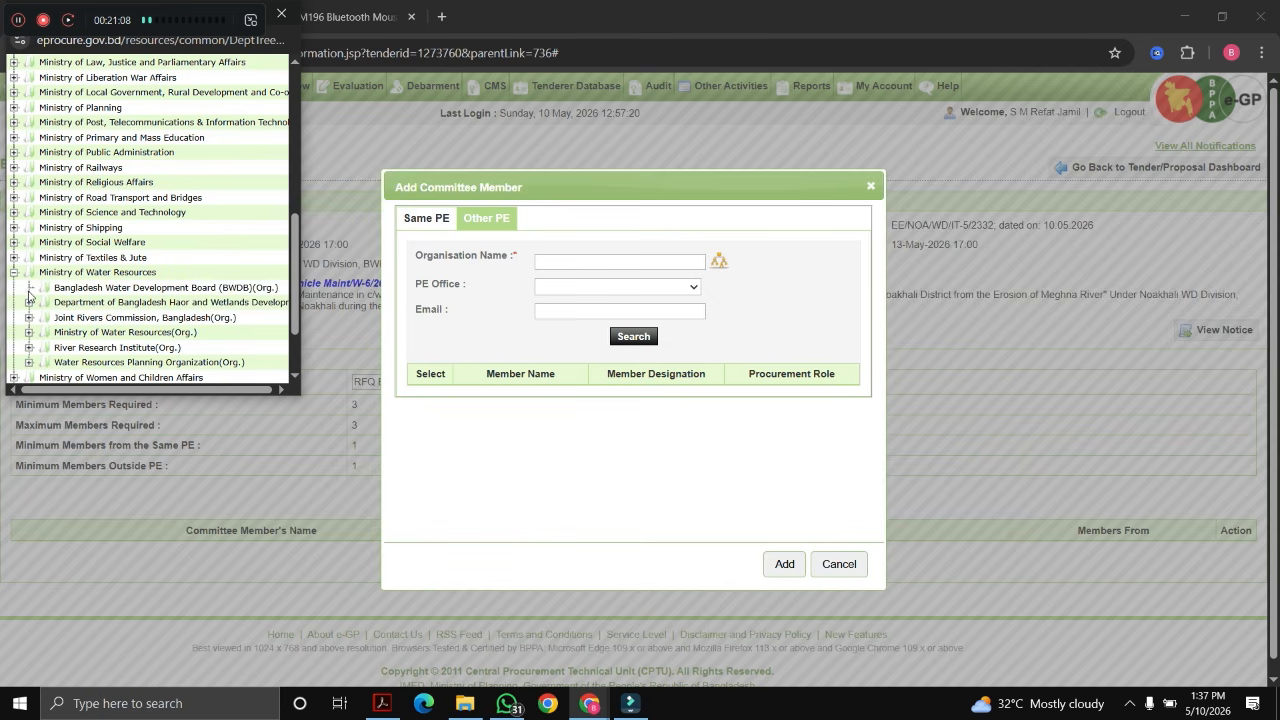
click(97, 293)
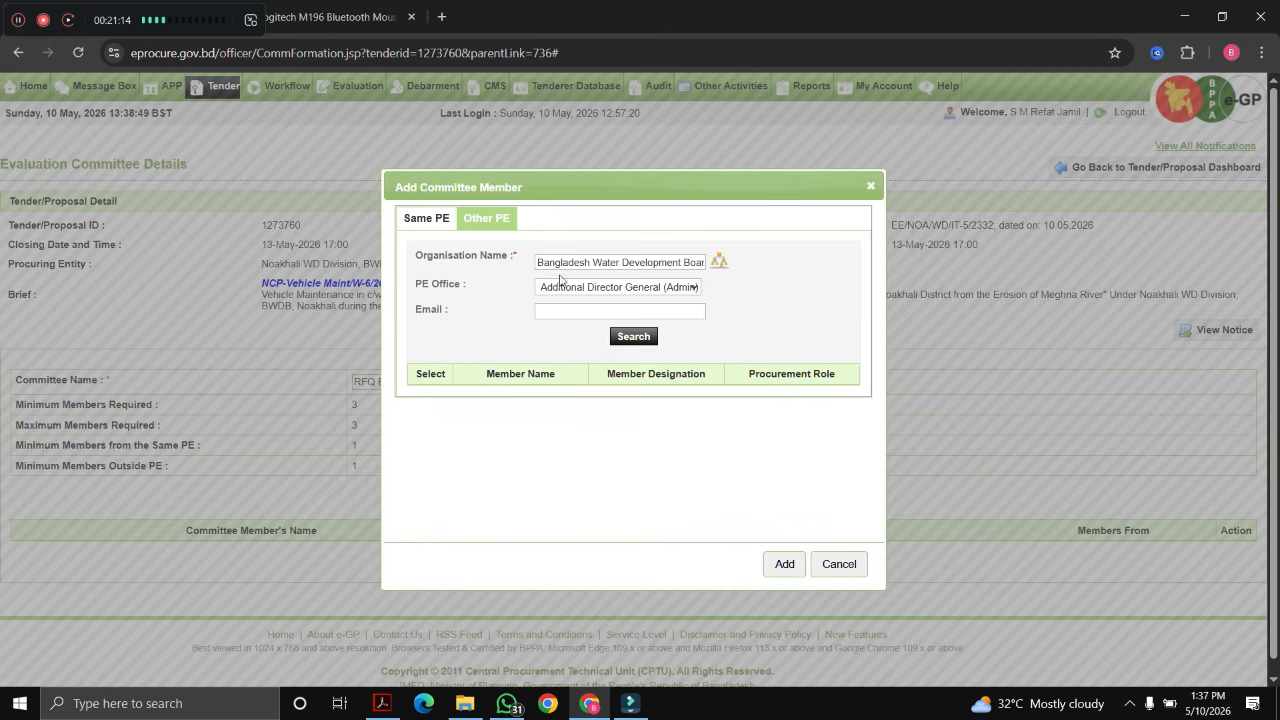
Step: Select Feni WD Division, BWDB as the office and search its members
click(578, 290)
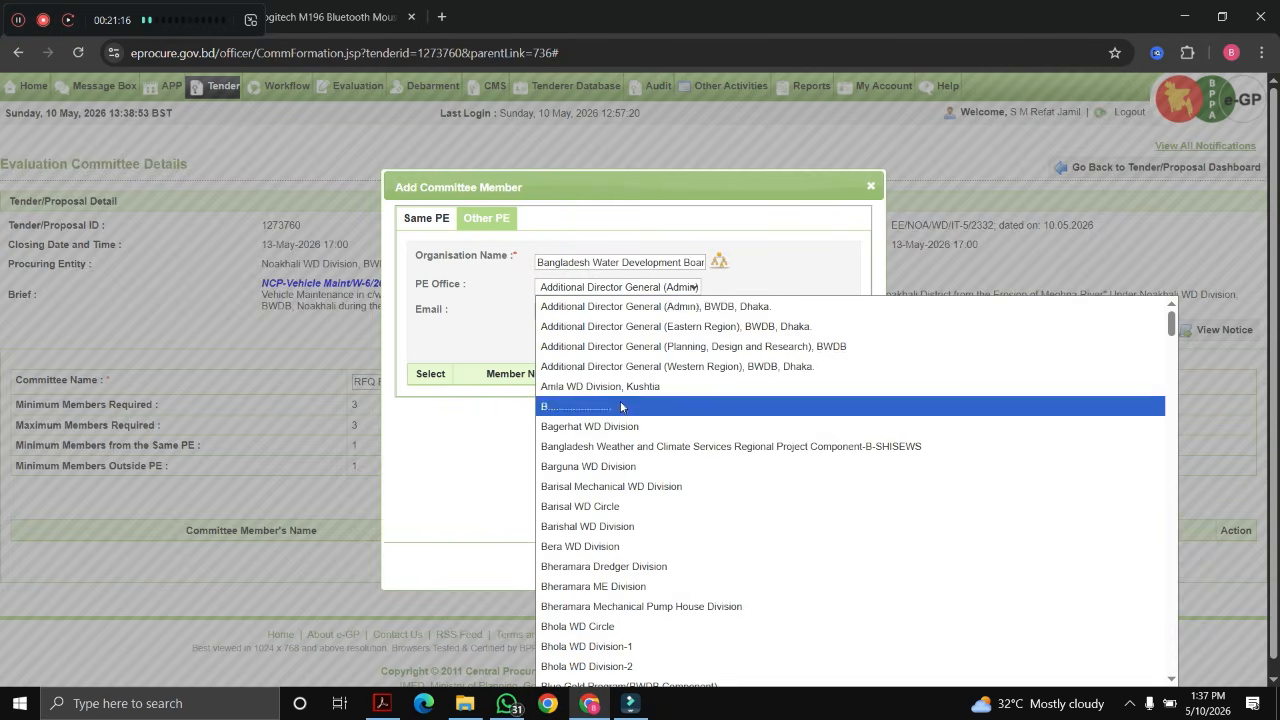
scroll(630, 440, down, 8)
key(f)
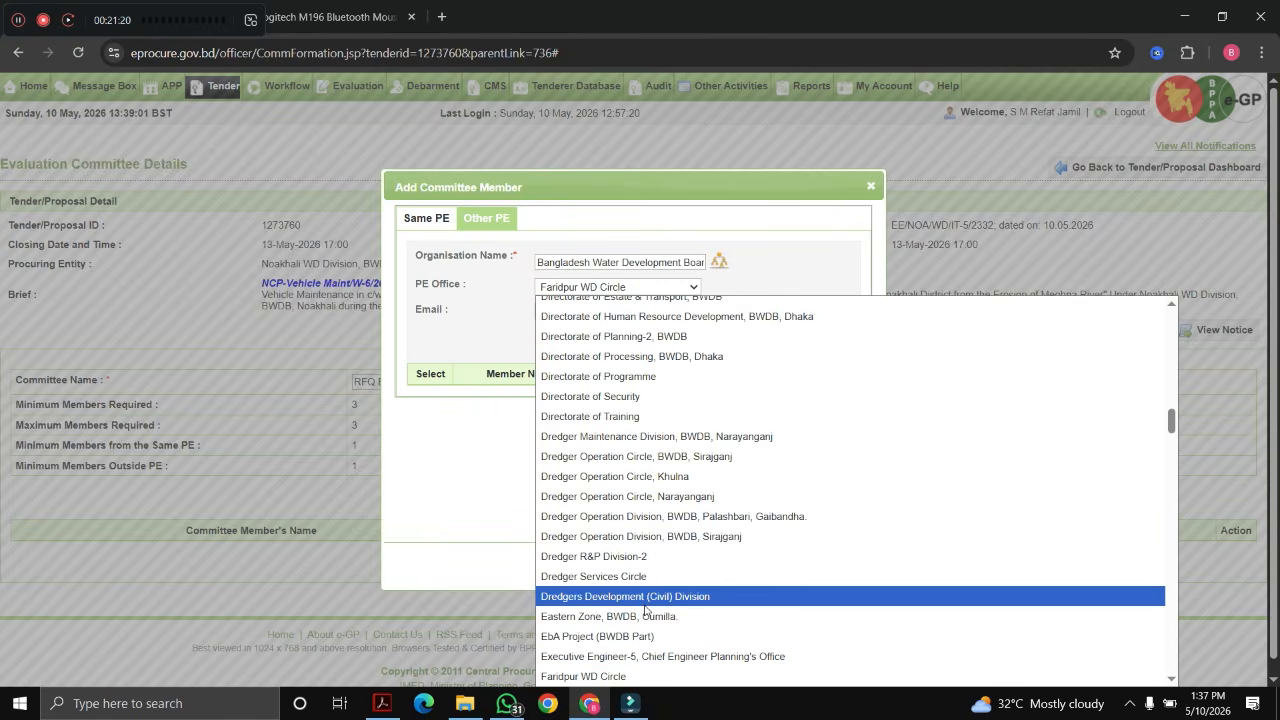
key(Down)
key(f)
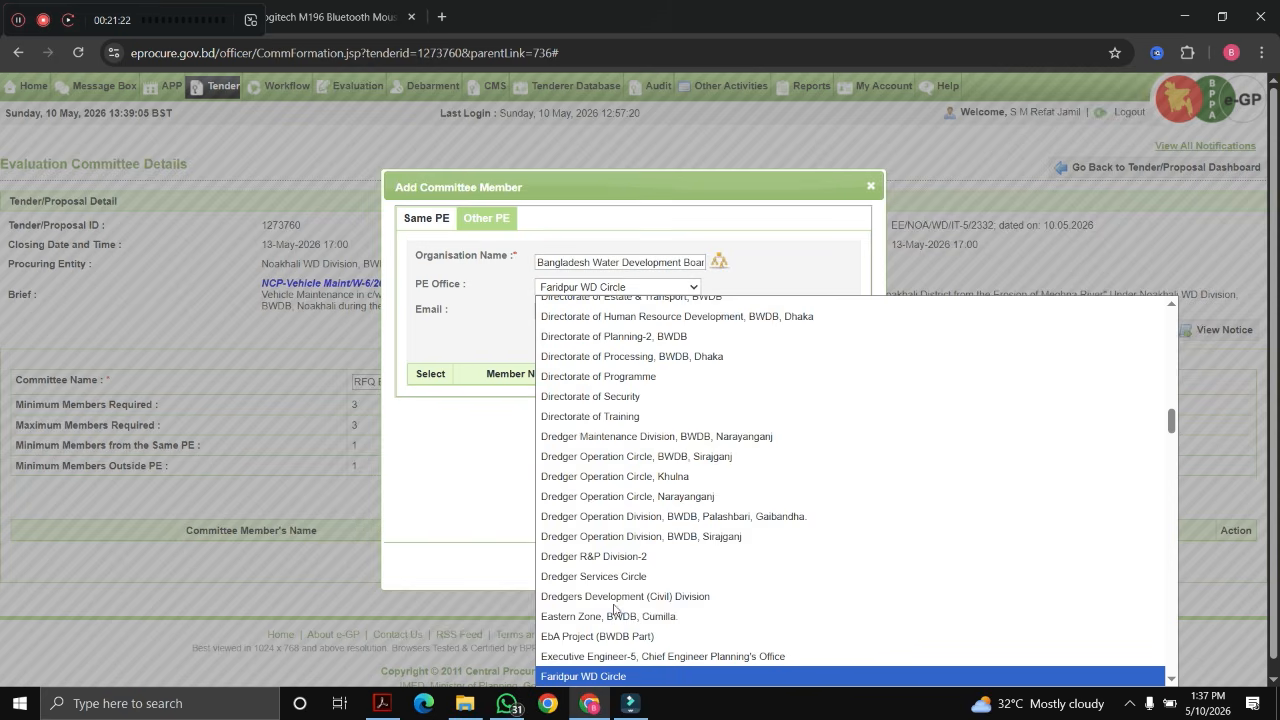
scroll(657, 583, down, 5)
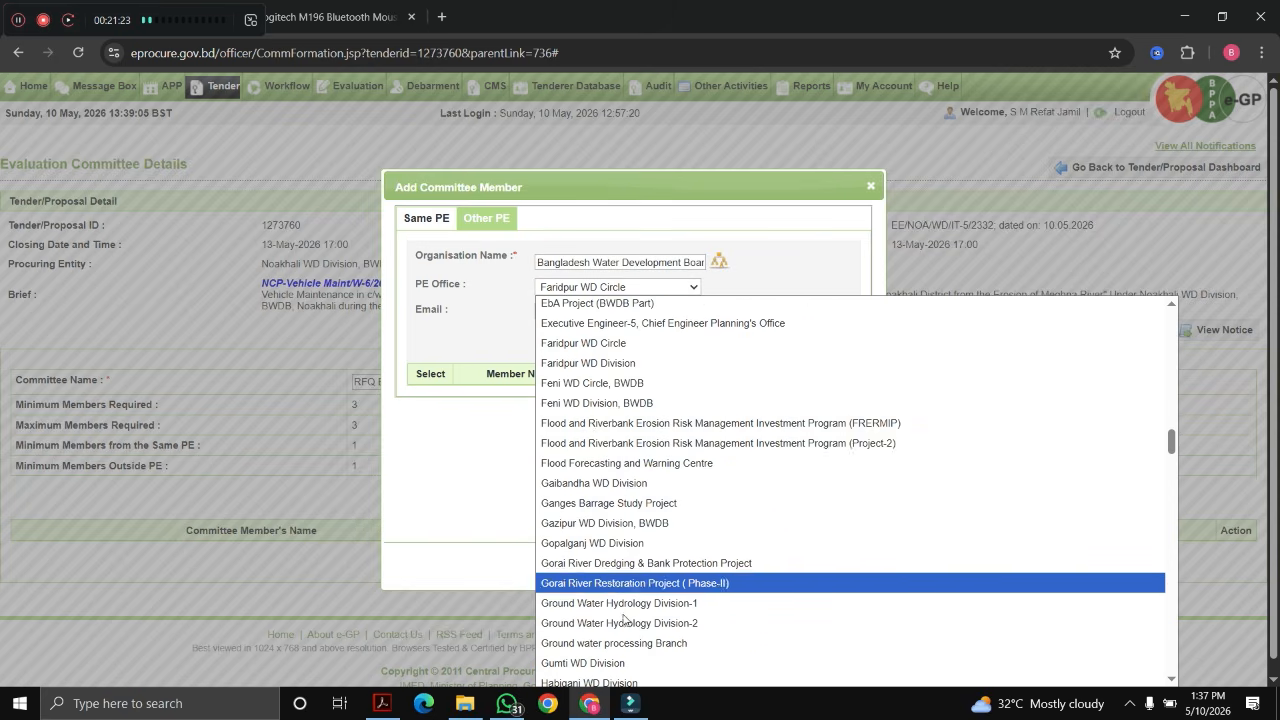
click(600, 403)
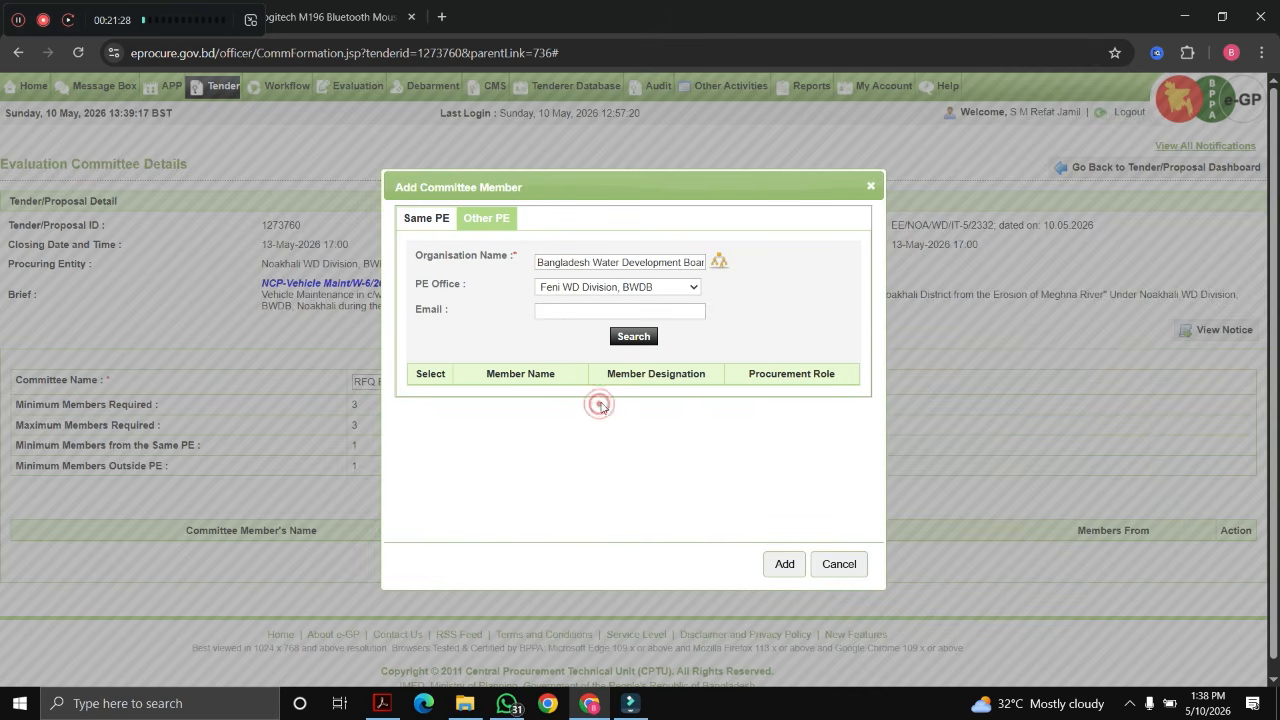
click(631, 338)
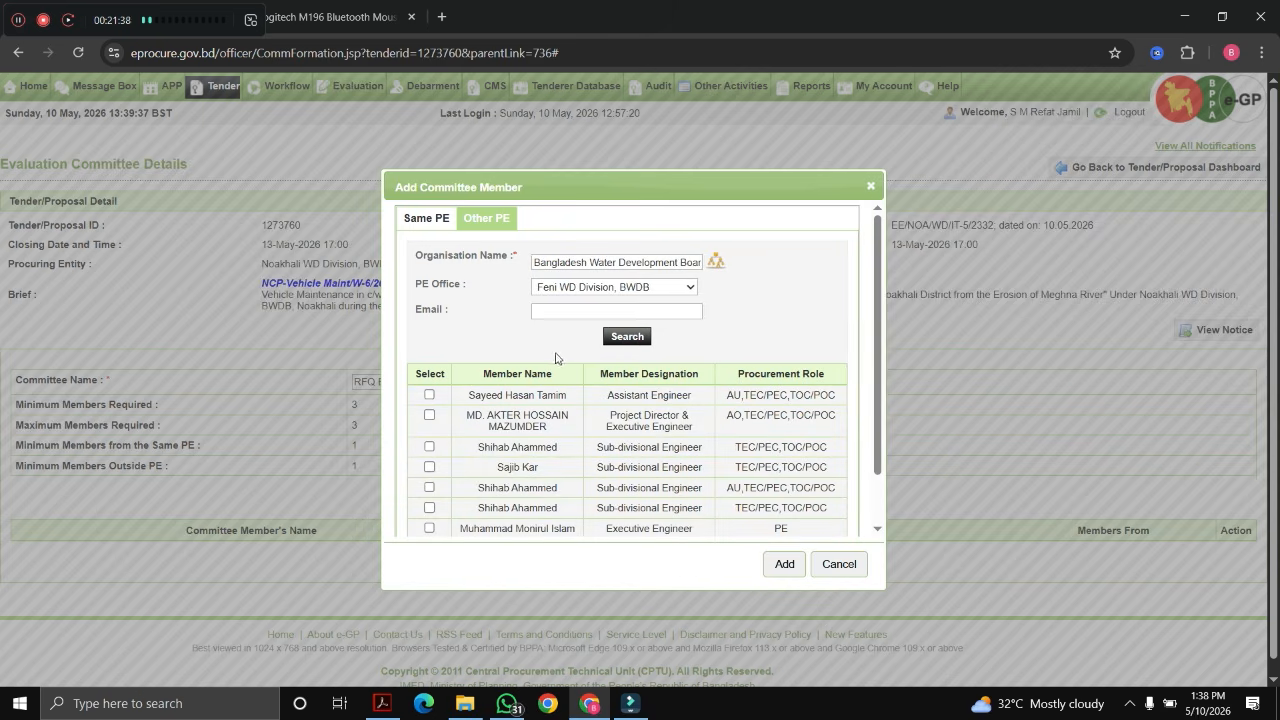
Step: Add the Feni engineer, make row 1 Member Secretary and row 3 Member, and submit
click(786, 566)
scroll(769, 362, down, 2)
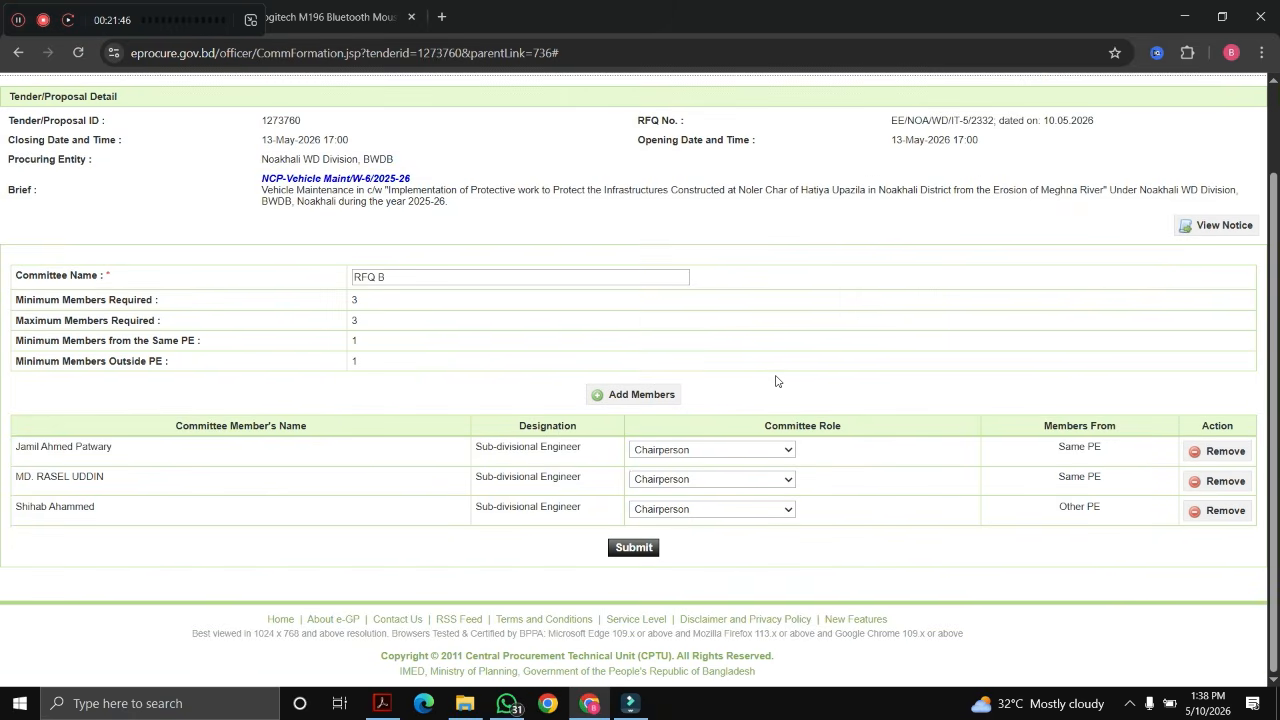
click(699, 452)
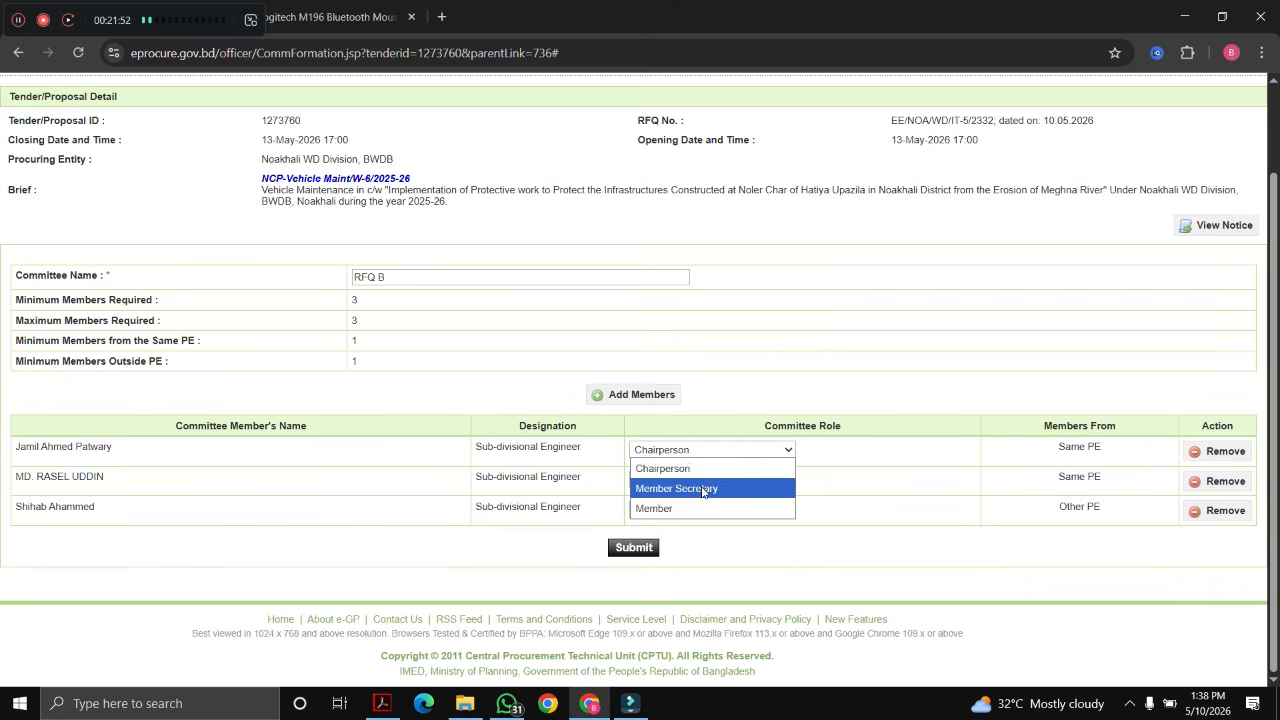
click(698, 487)
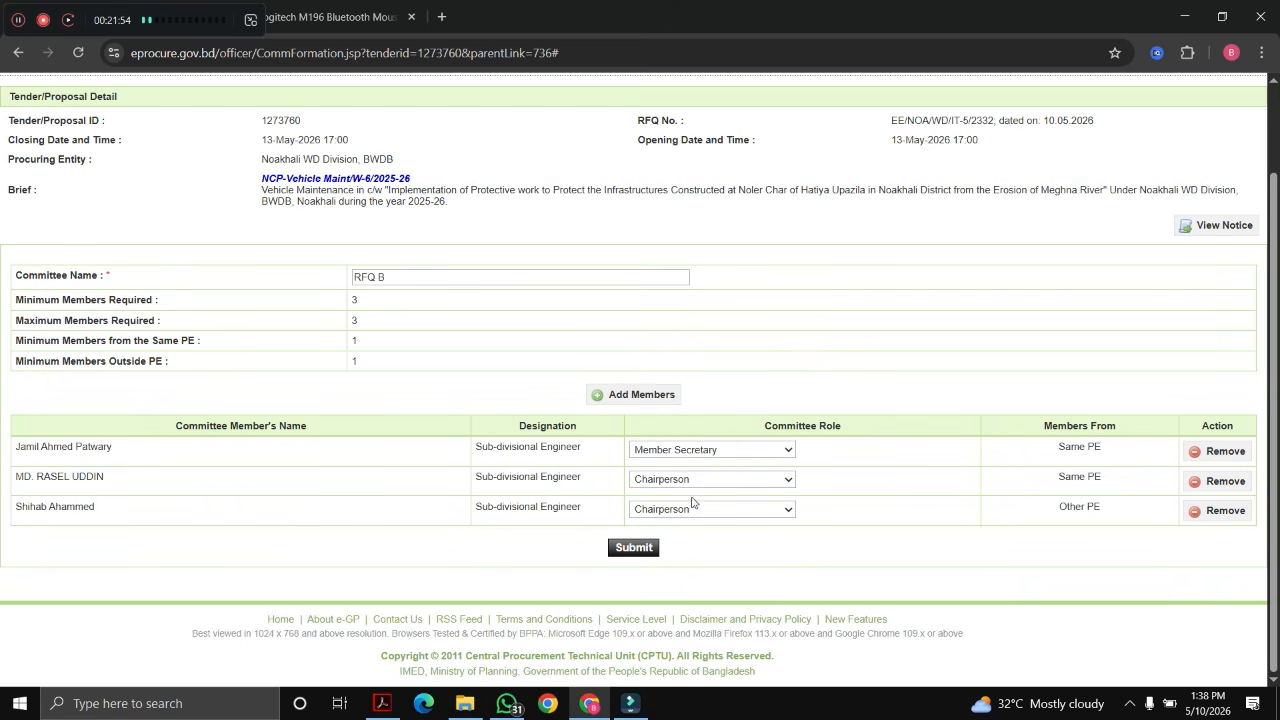
click(691, 509)
click(682, 569)
click(633, 550)
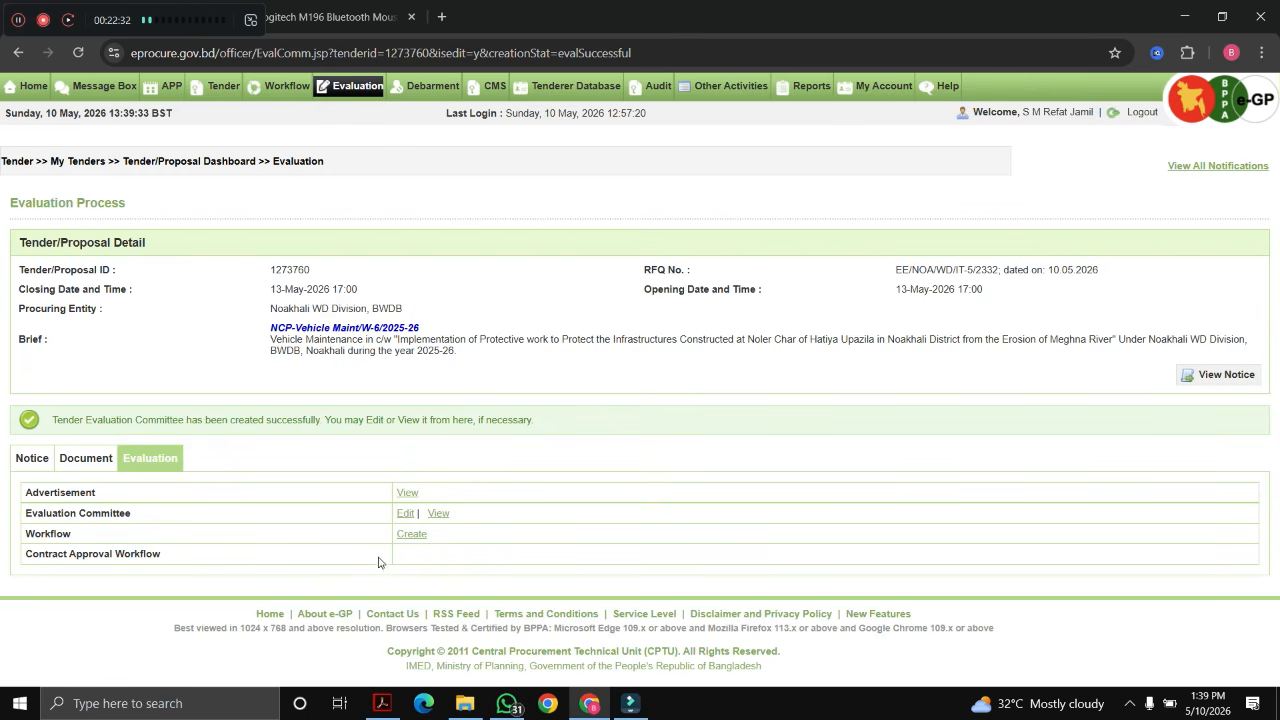
Step: Create the committee approval workflow with 0 reviewers
drag(24, 534, 222, 558)
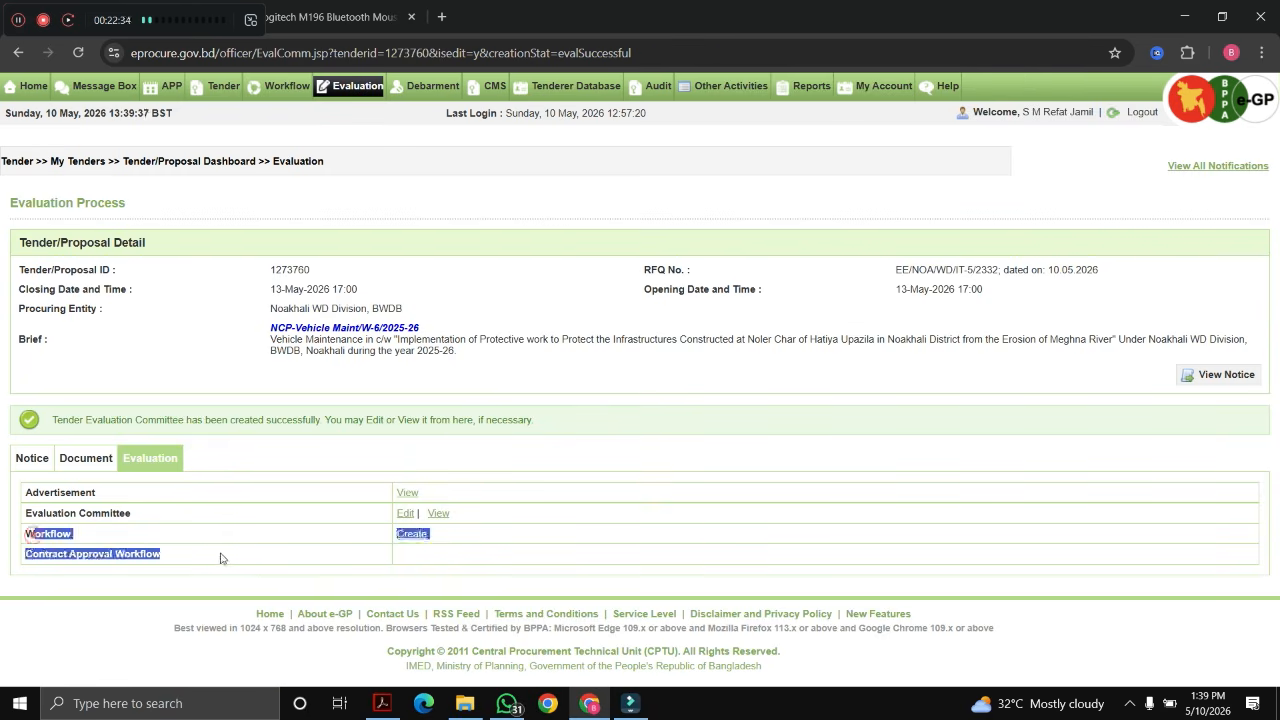
click(300, 549)
click(413, 535)
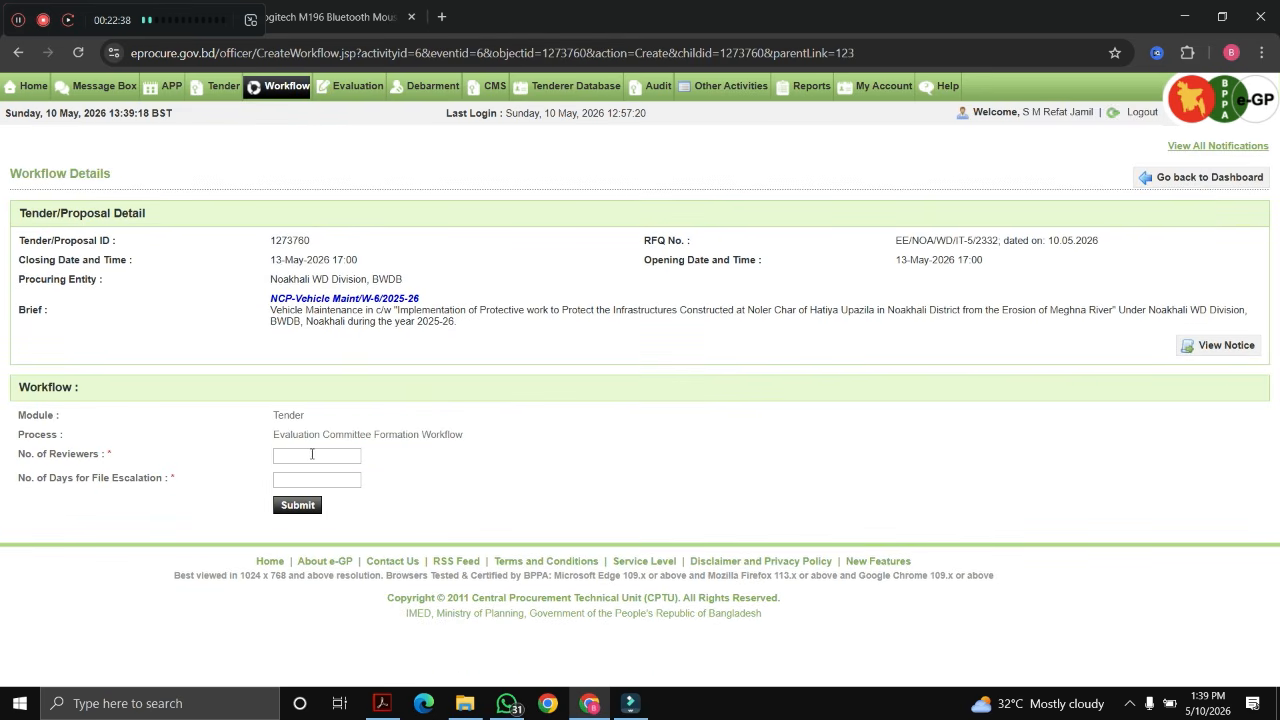
click(312, 454)
click(322, 485)
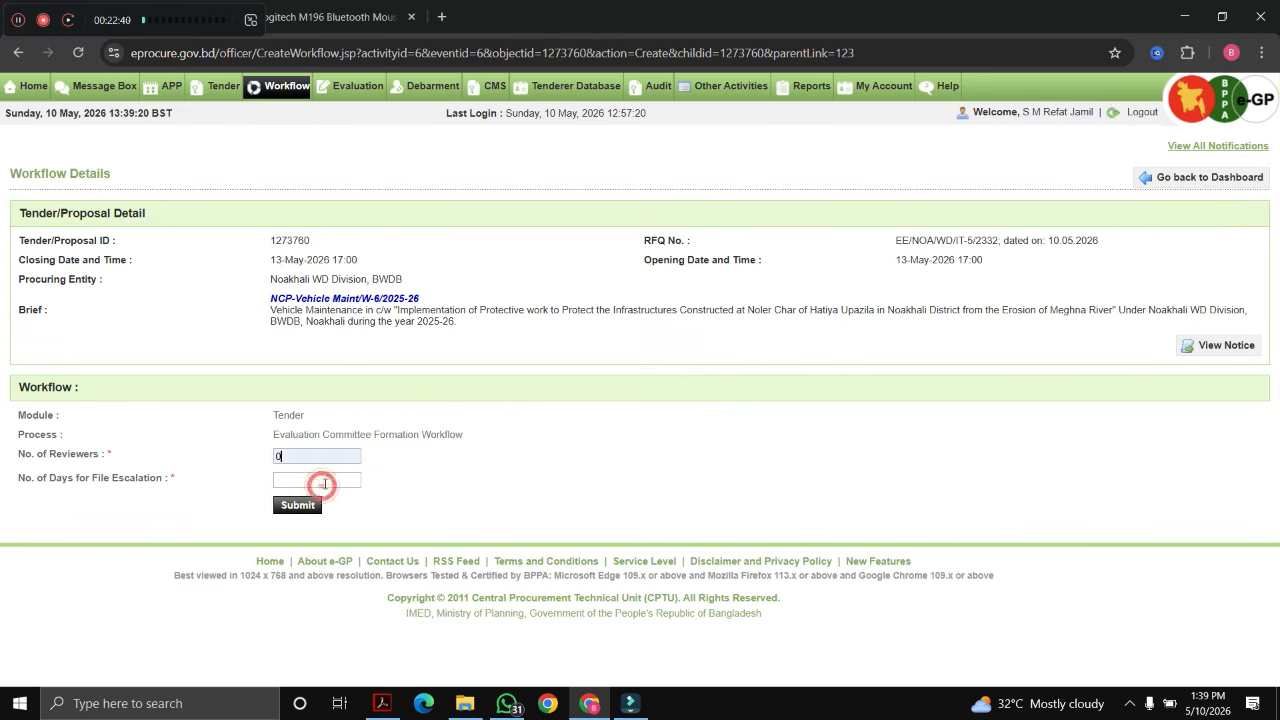
click(426, 461)
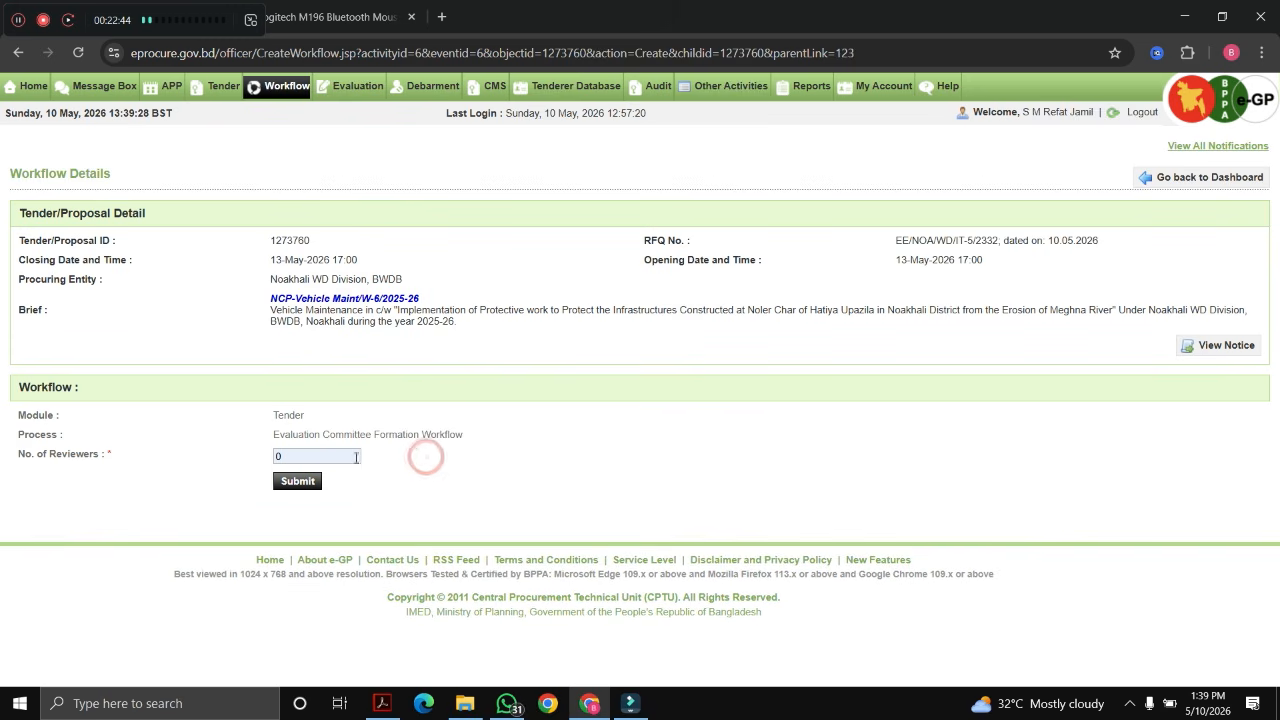
click(300, 487)
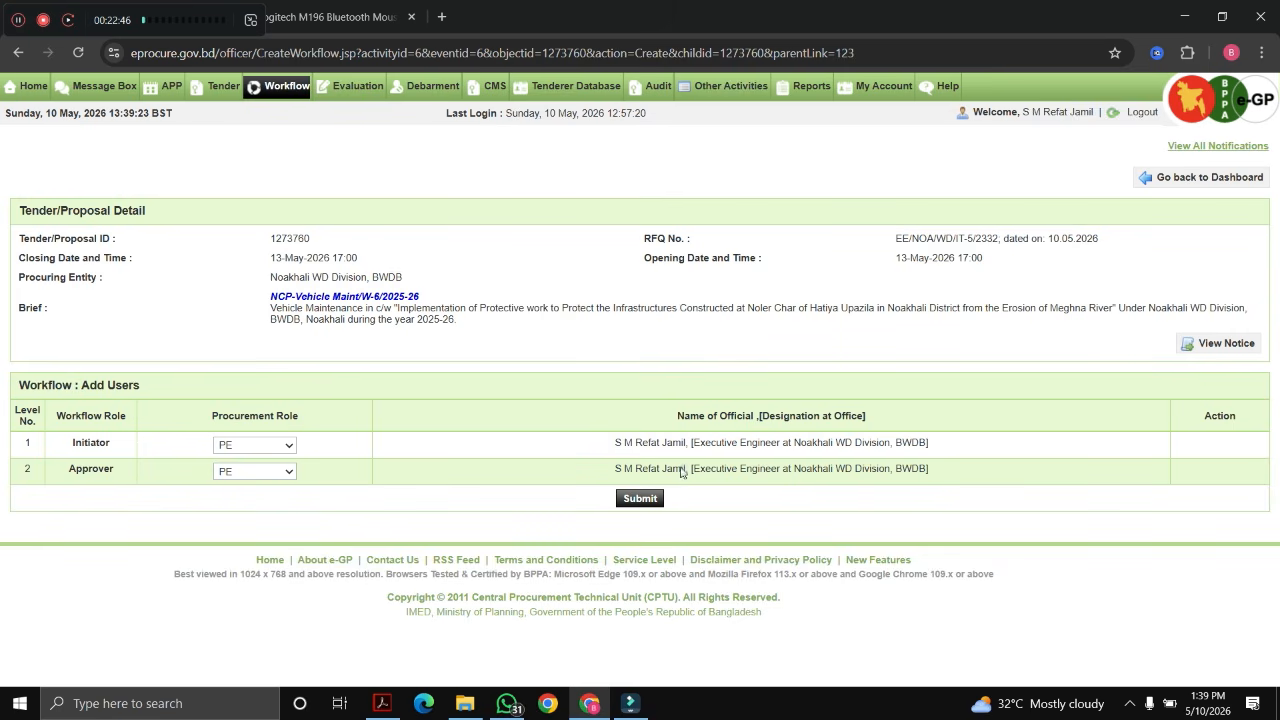
Step: Set the approver's procurement role to PD and submit the workflow
click(277, 474)
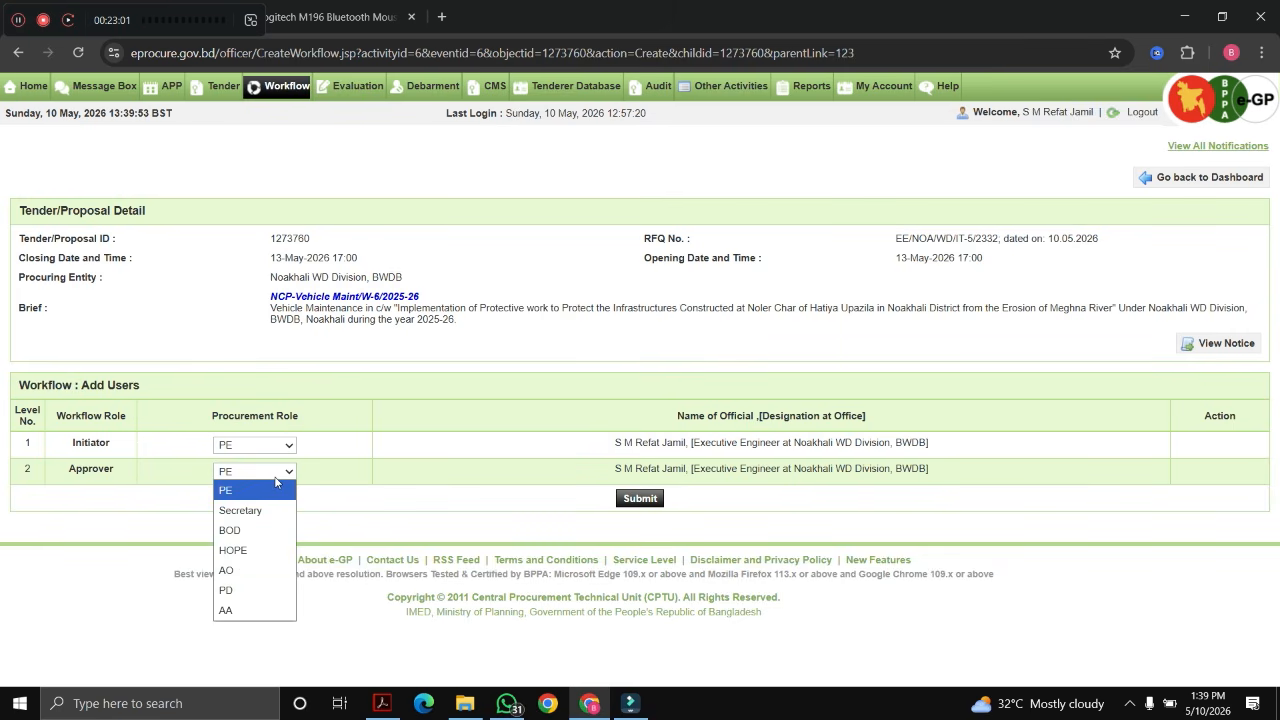
click(262, 592)
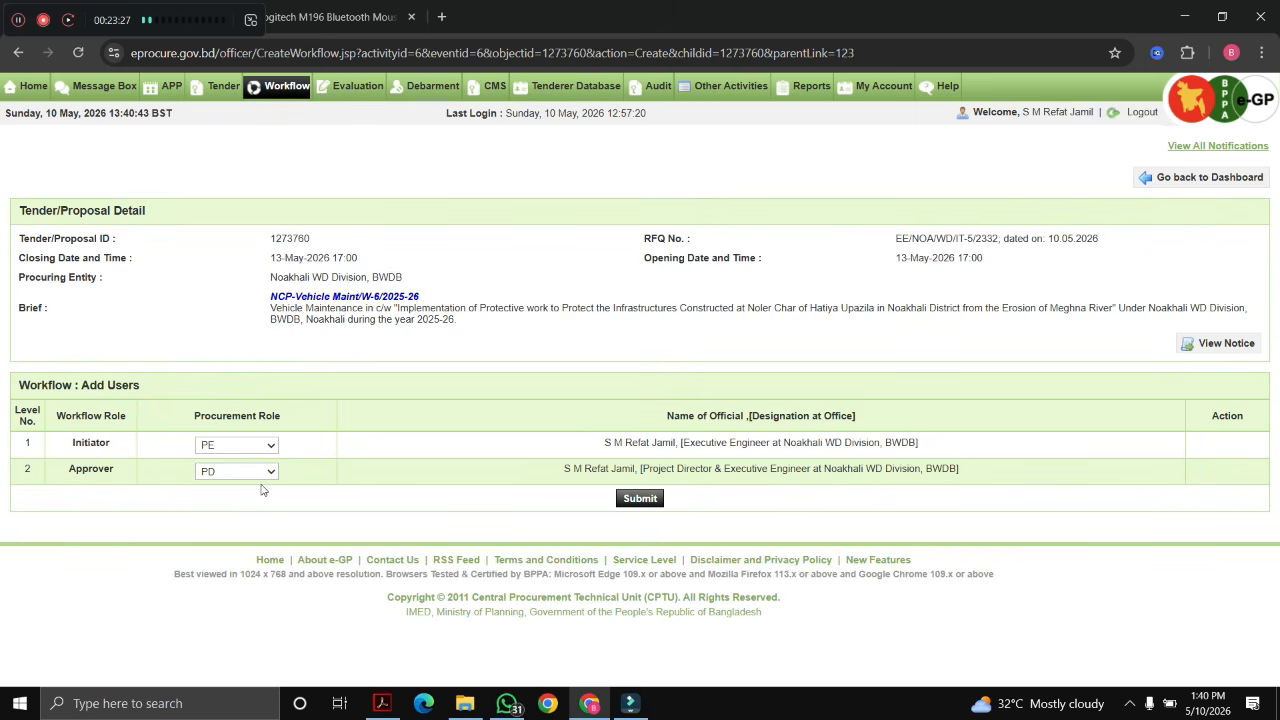
click(640, 498)
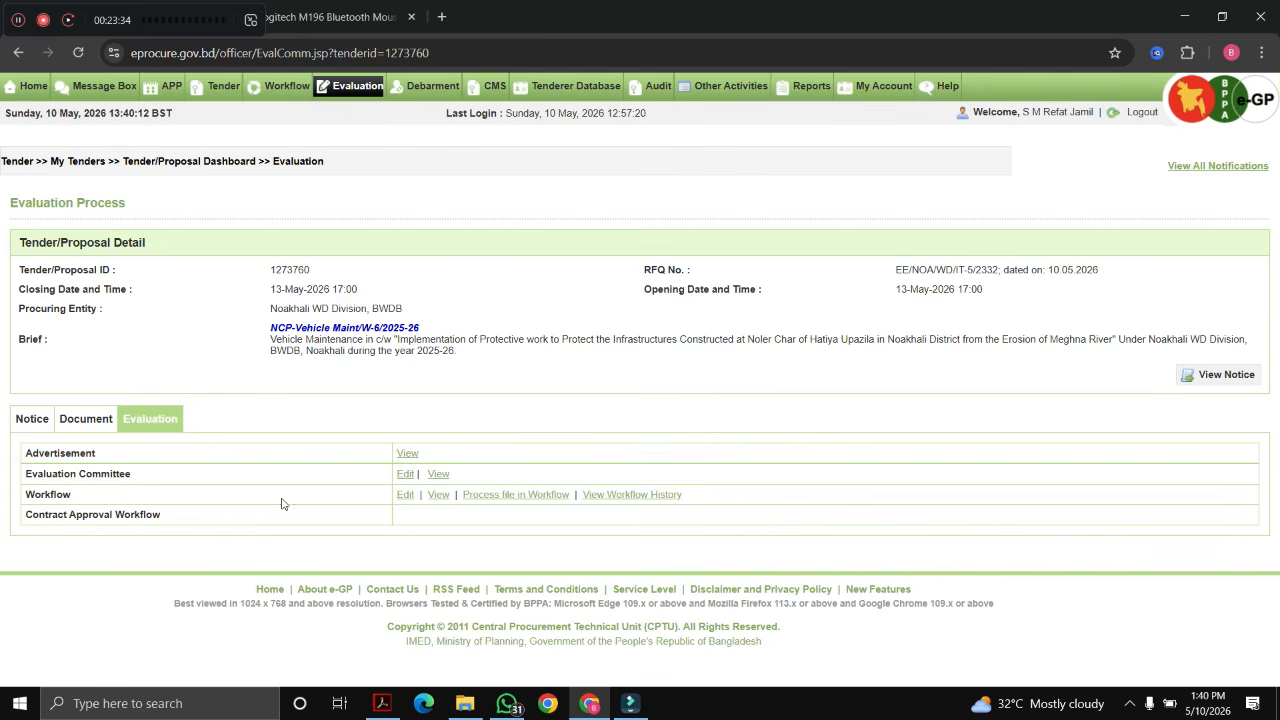
Step: Forward the committee file with the comment 'Please, approve the TEC.' using the Forward action
click(482, 499)
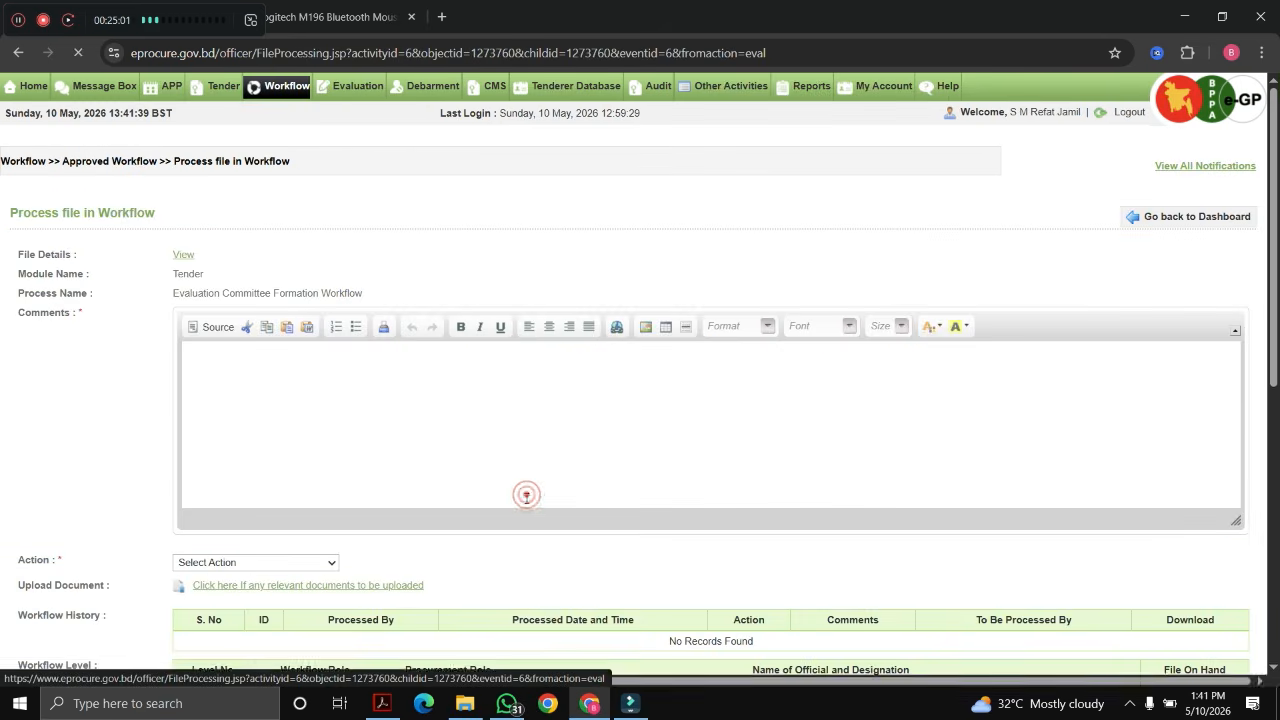
click(280, 382)
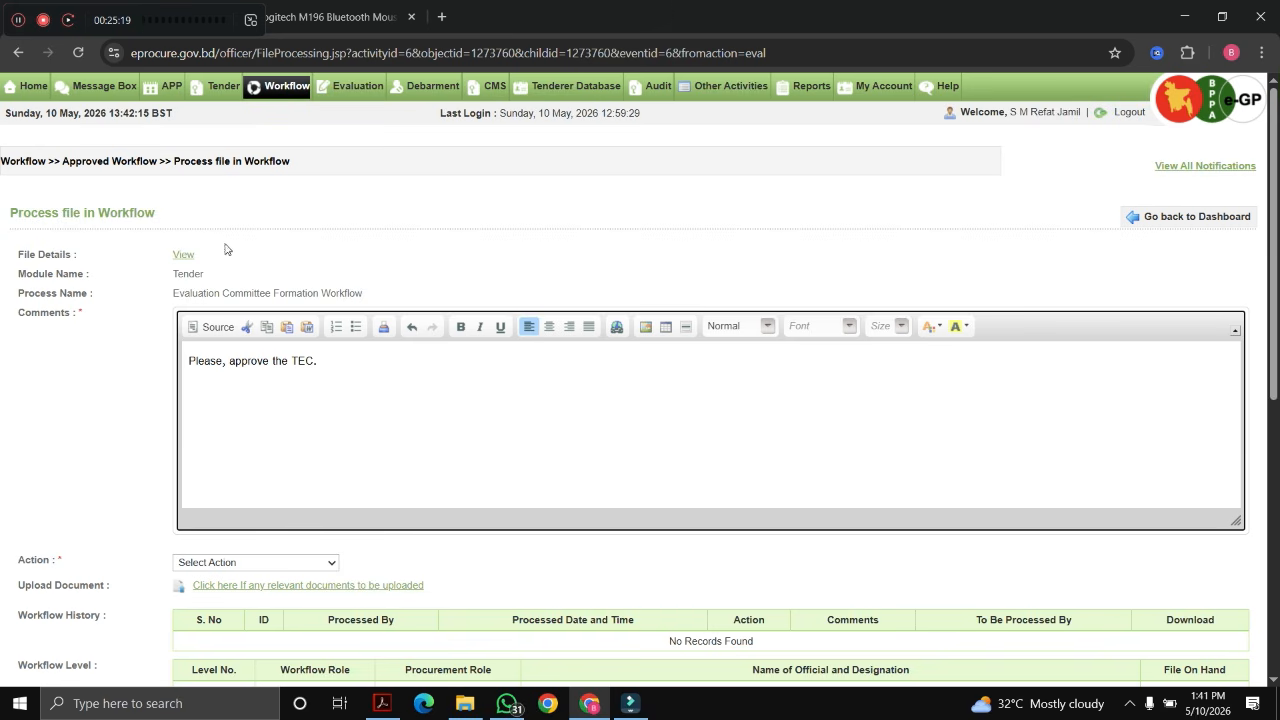
scroll(230, 440, down, 2)
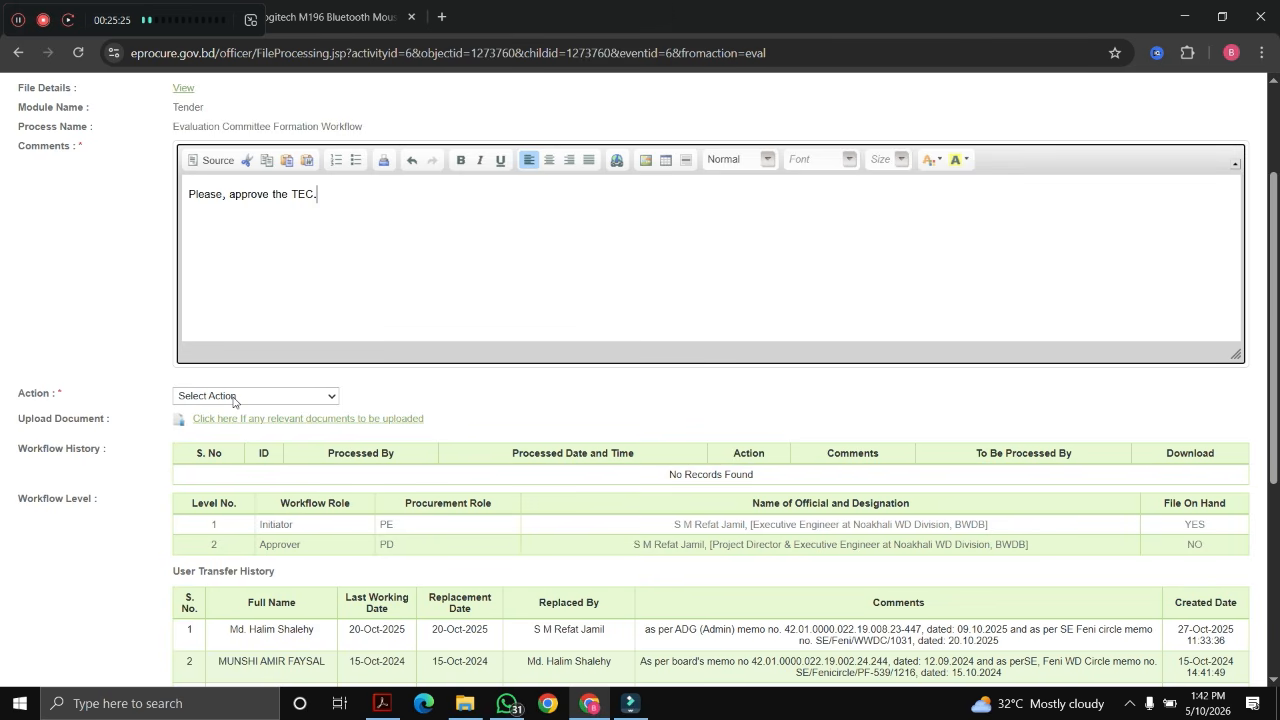
click(234, 400)
click(217, 422)
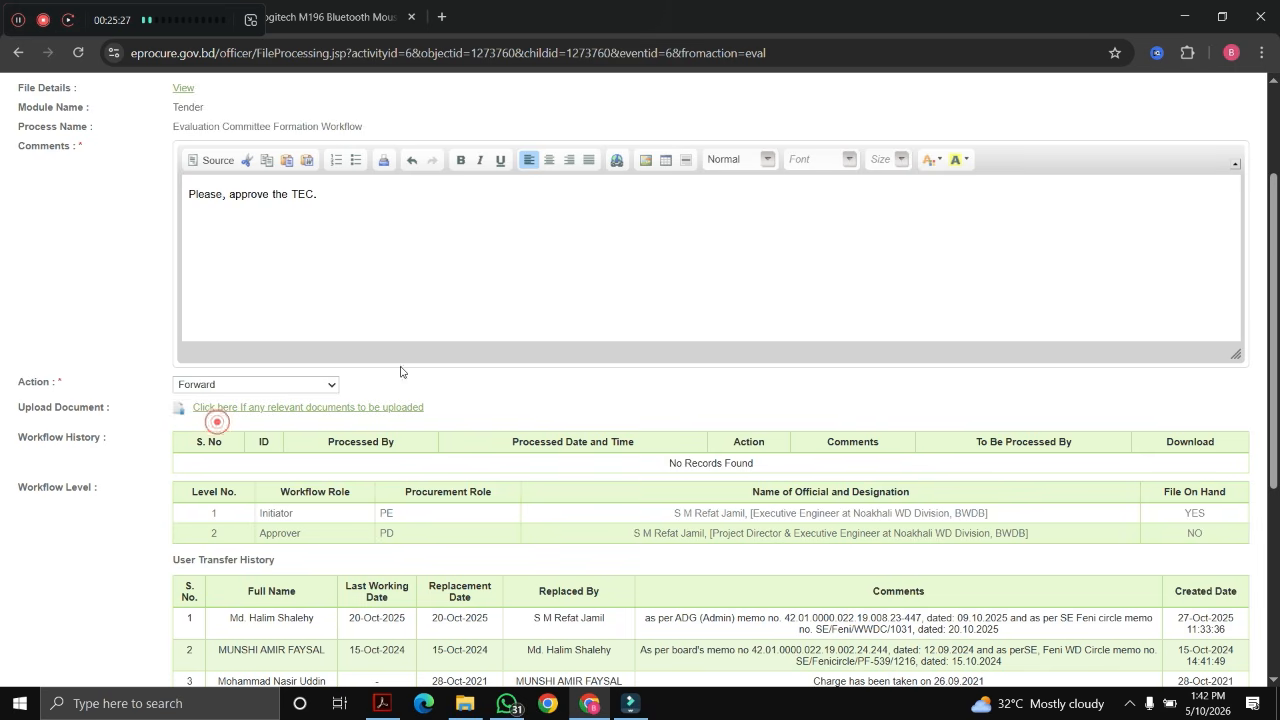
scroll(654, 402, down, 3)
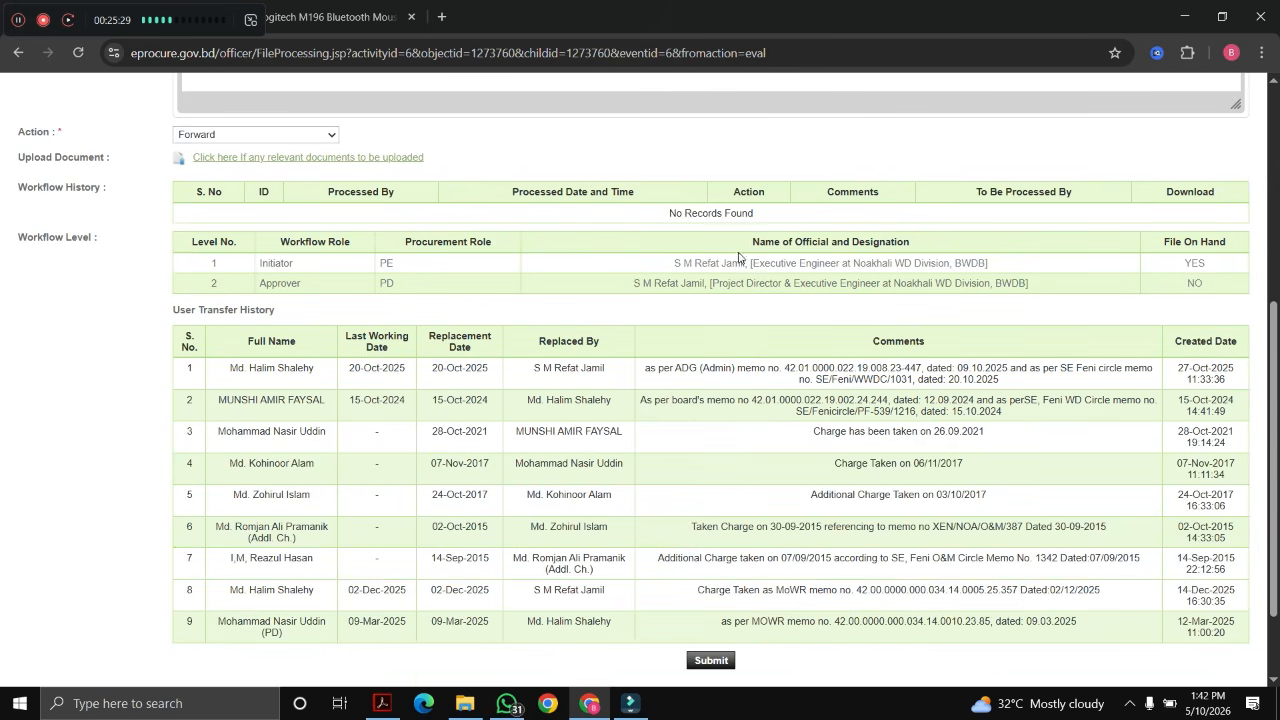
double_click(385, 264)
double_click(368, 279)
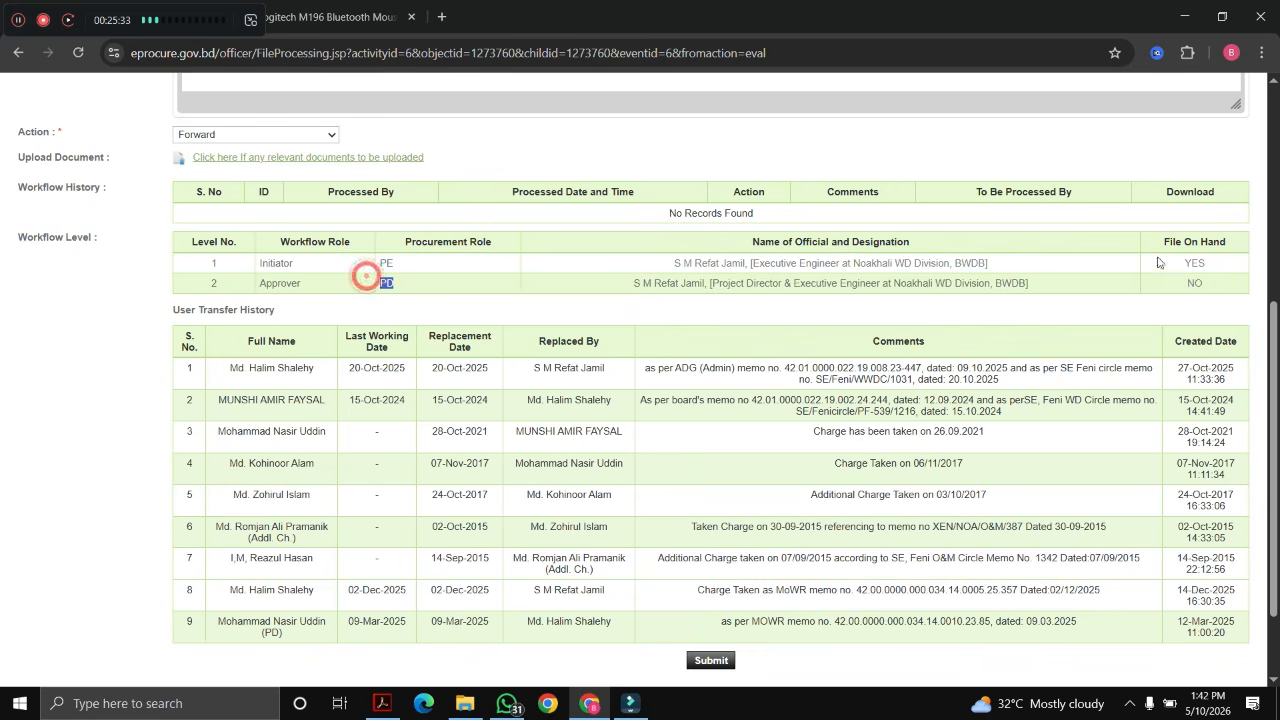
double_click(1194, 284)
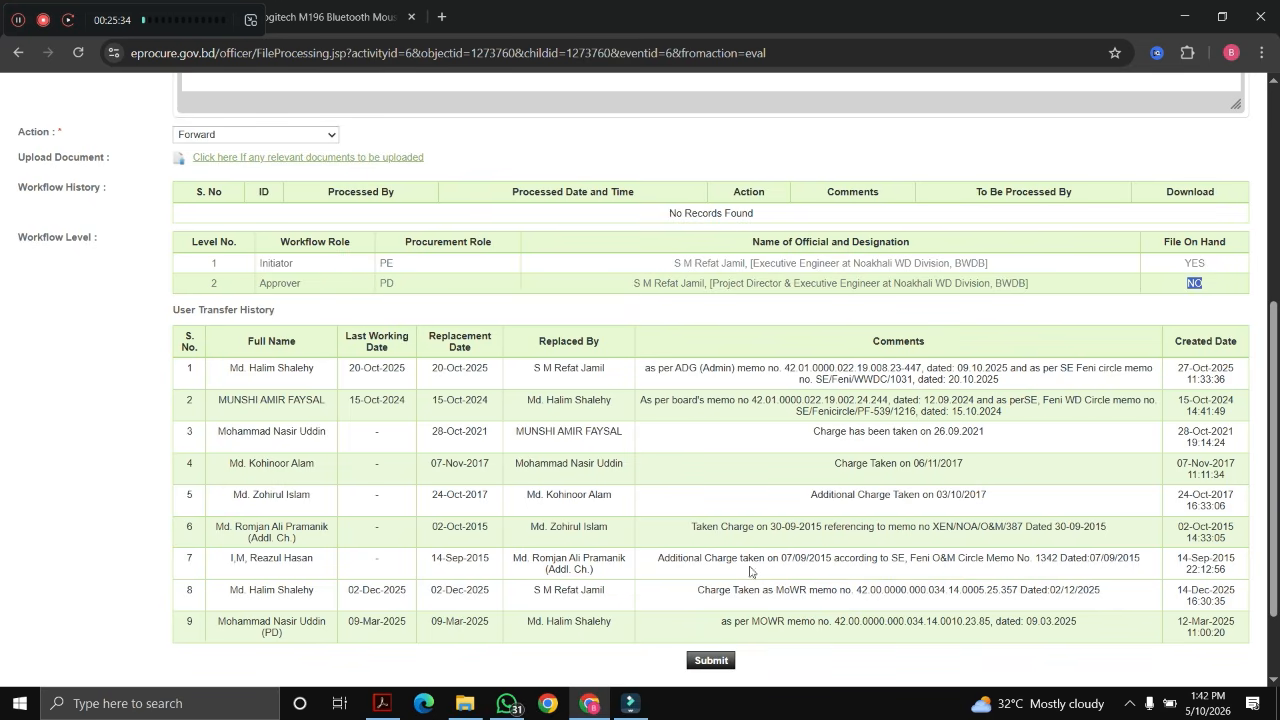
click(712, 662)
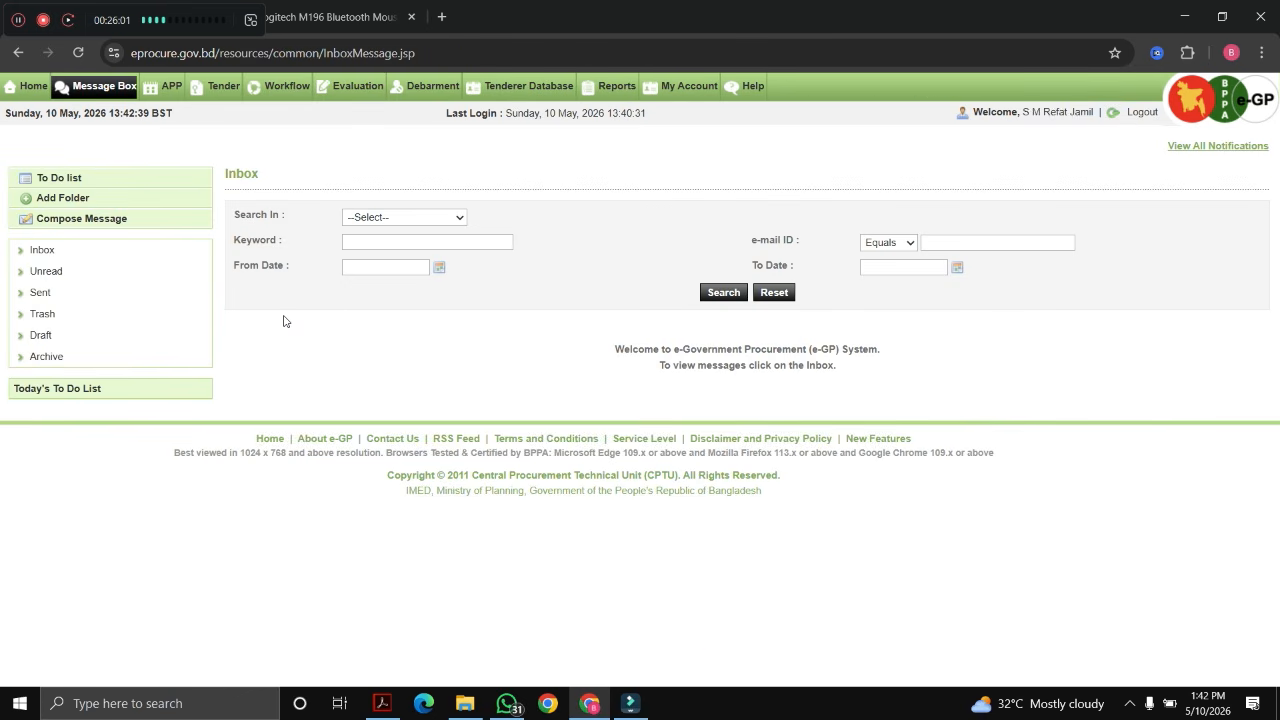
Step: Open the Pending task list from the Workflow menu
mouse_move(296, 95)
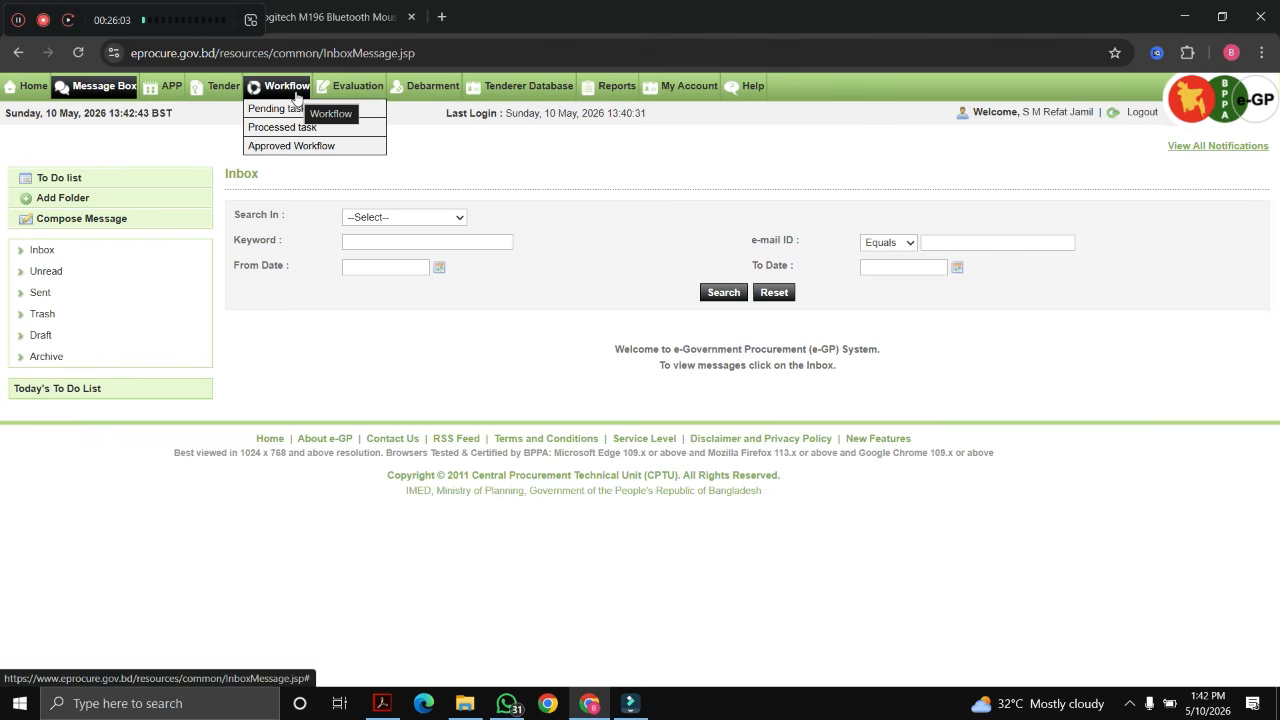
click(282, 108)
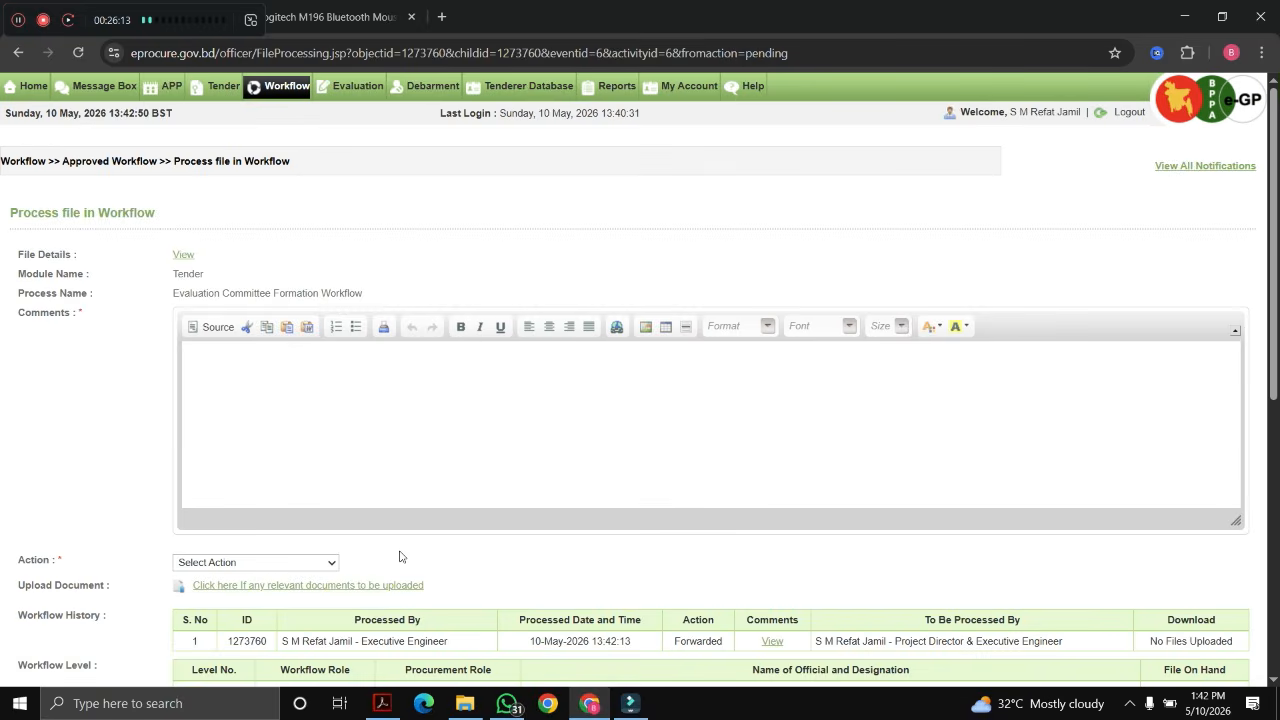
Step: Submit the committee file with the Approve action and the comment 'Approved'
click(316, 392)
text(Approved)
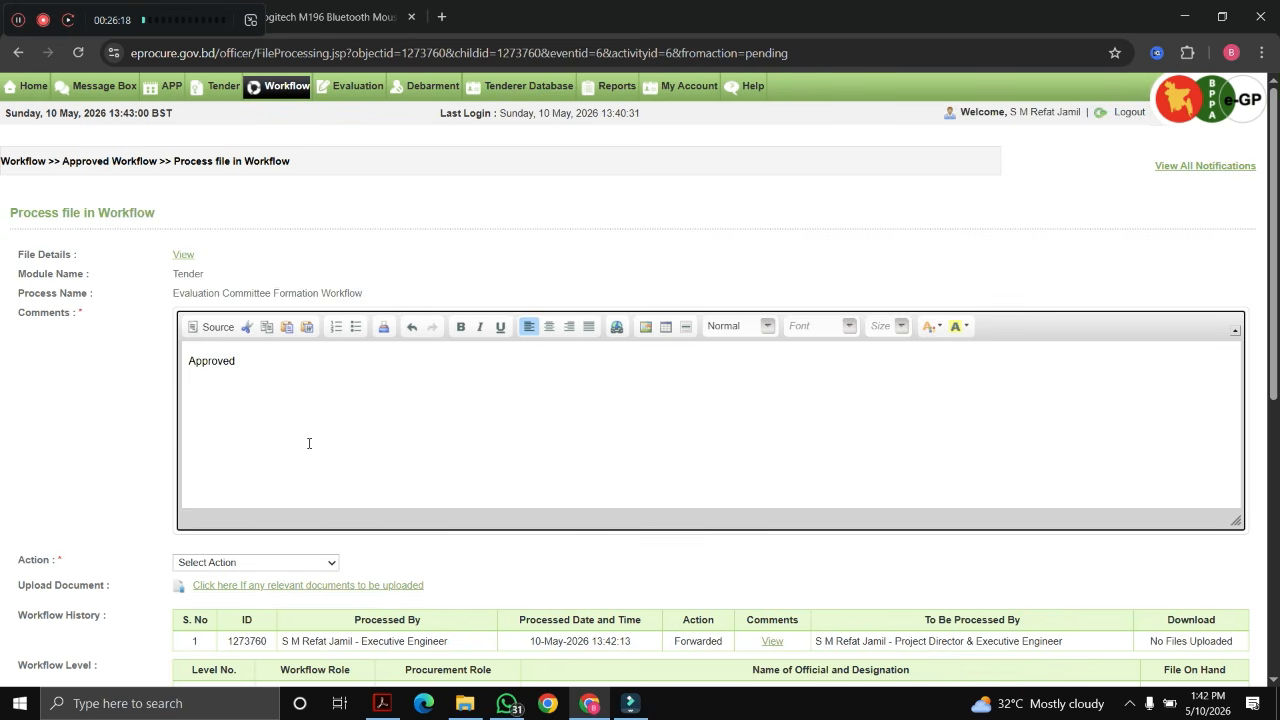
scroll(309, 443, down, 3)
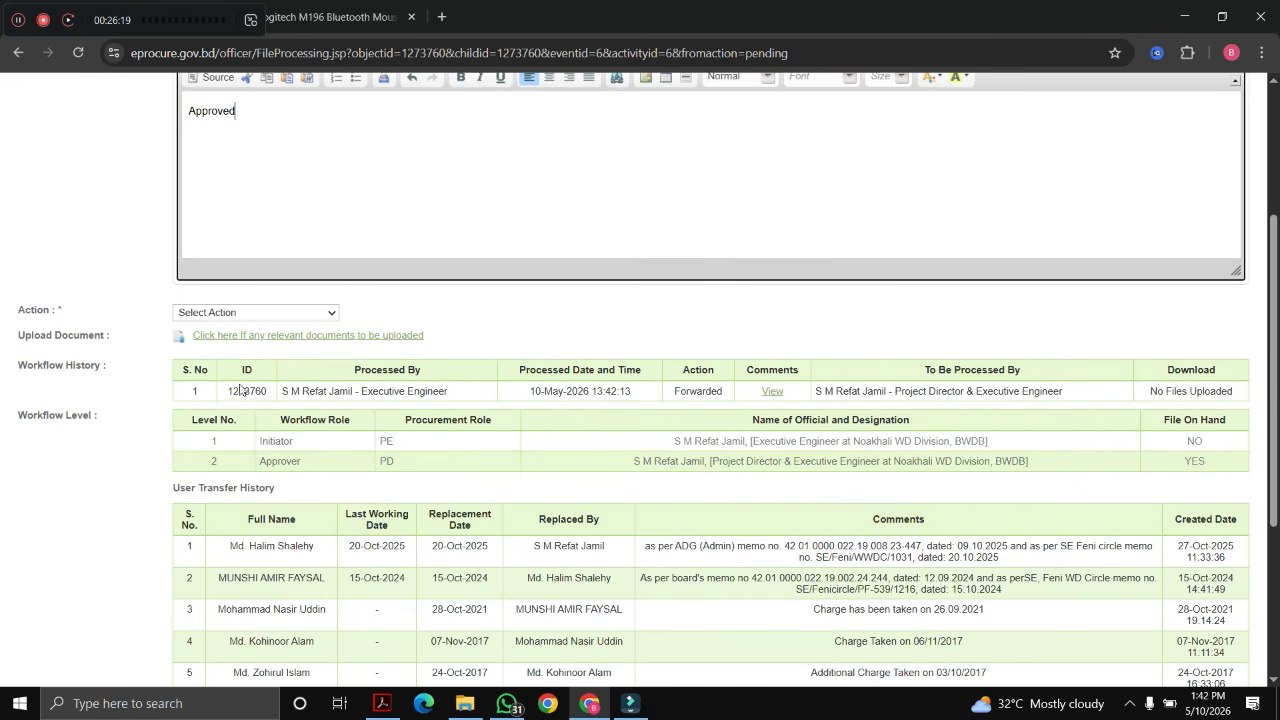
click(240, 301)
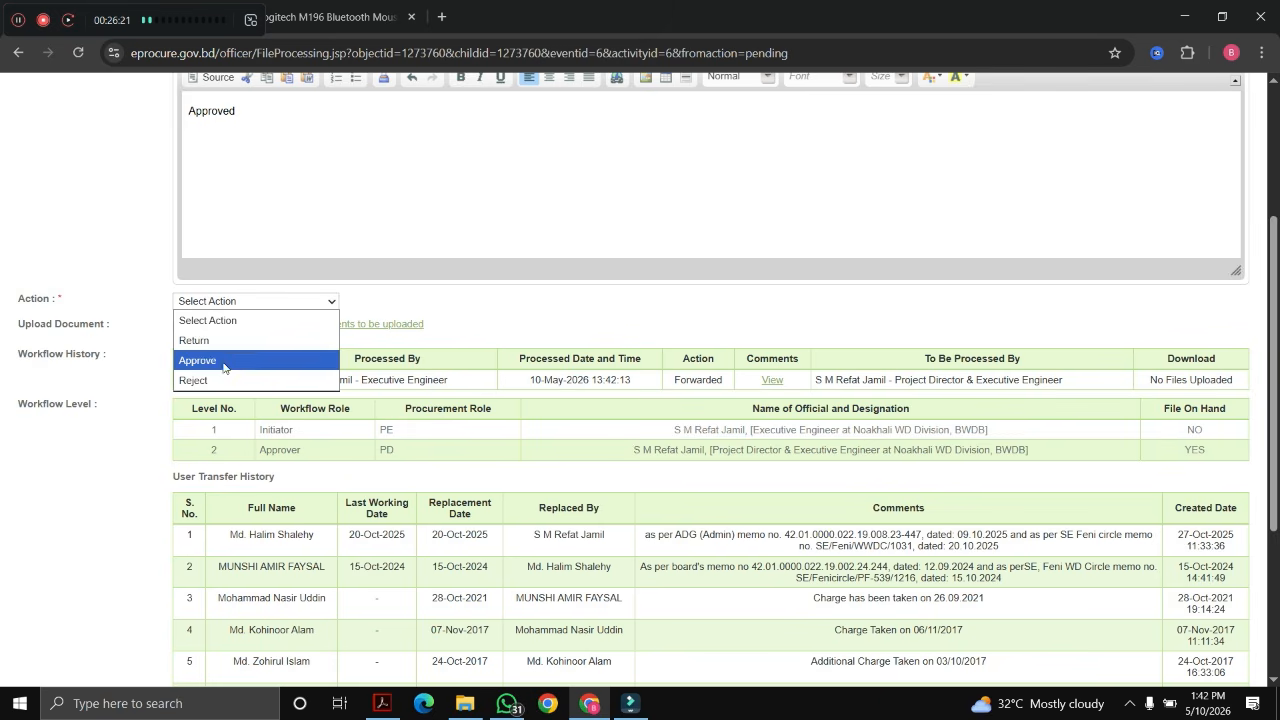
click(227, 366)
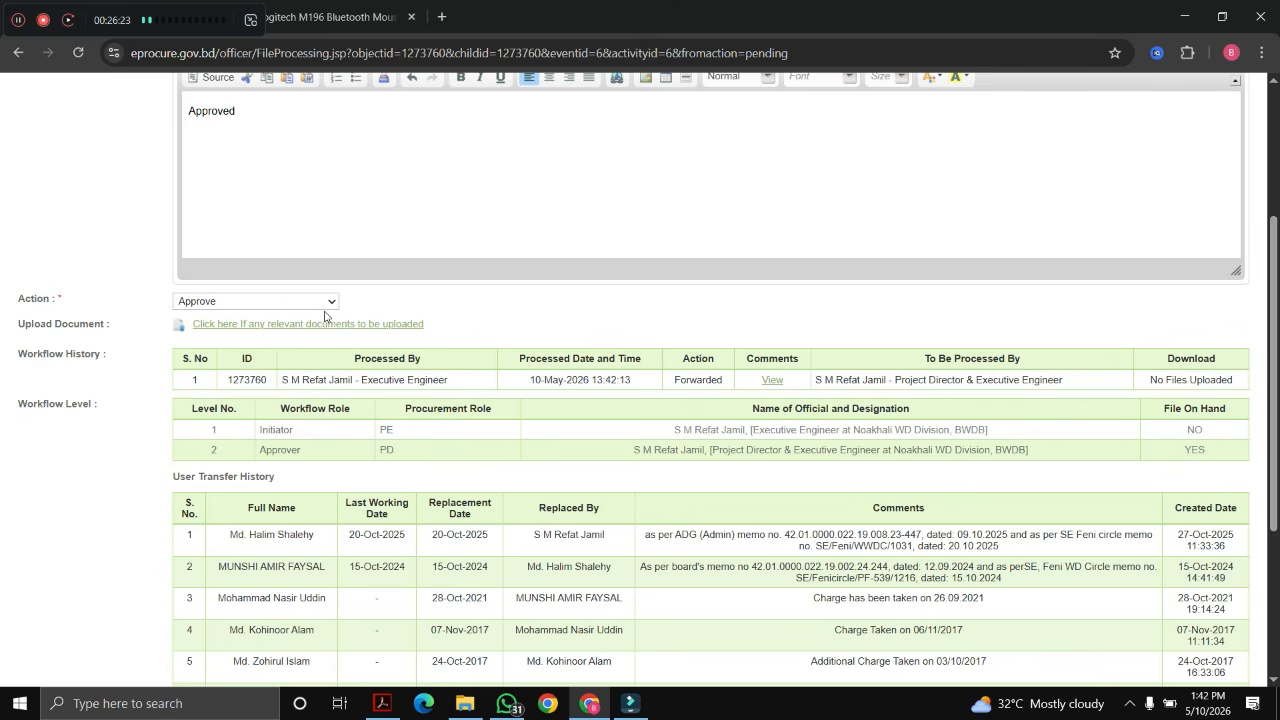
scroll(677, 311, down, 3)
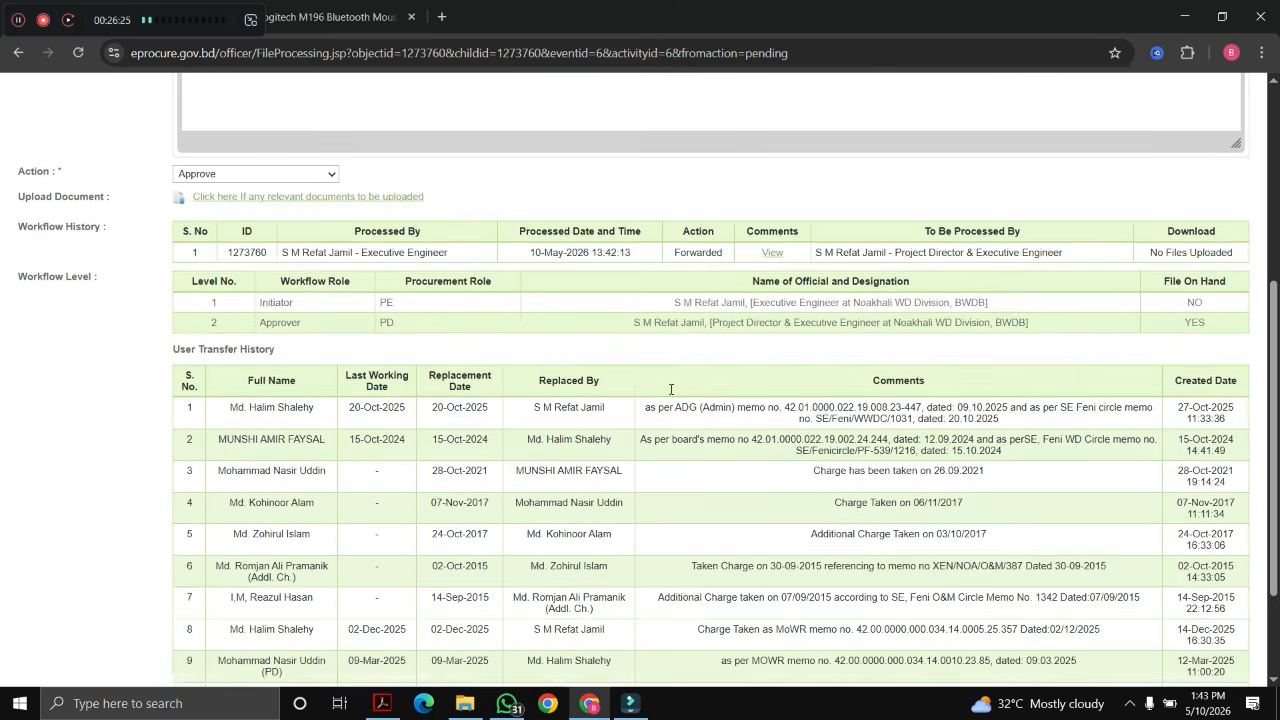
click(714, 556)
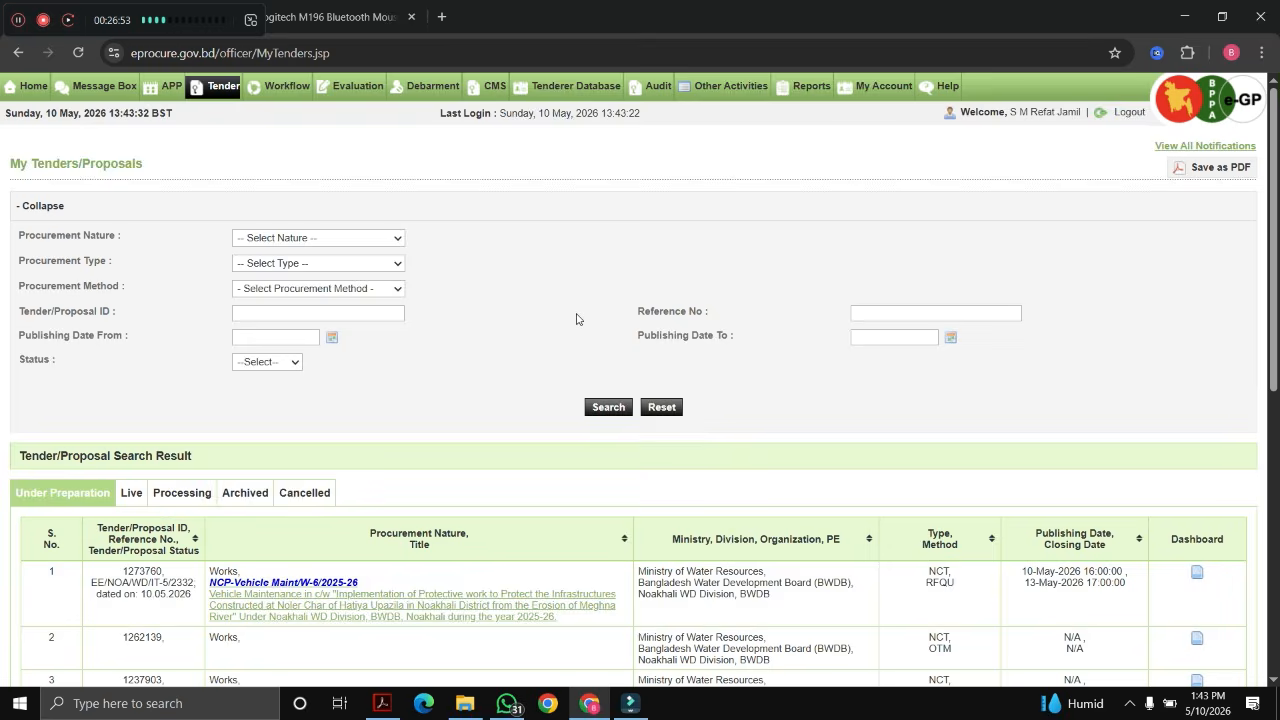
Step: Open tender 1273760's dashboard from My Tenders and switch to its Evaluation tab
scroll(554, 334, down, 1)
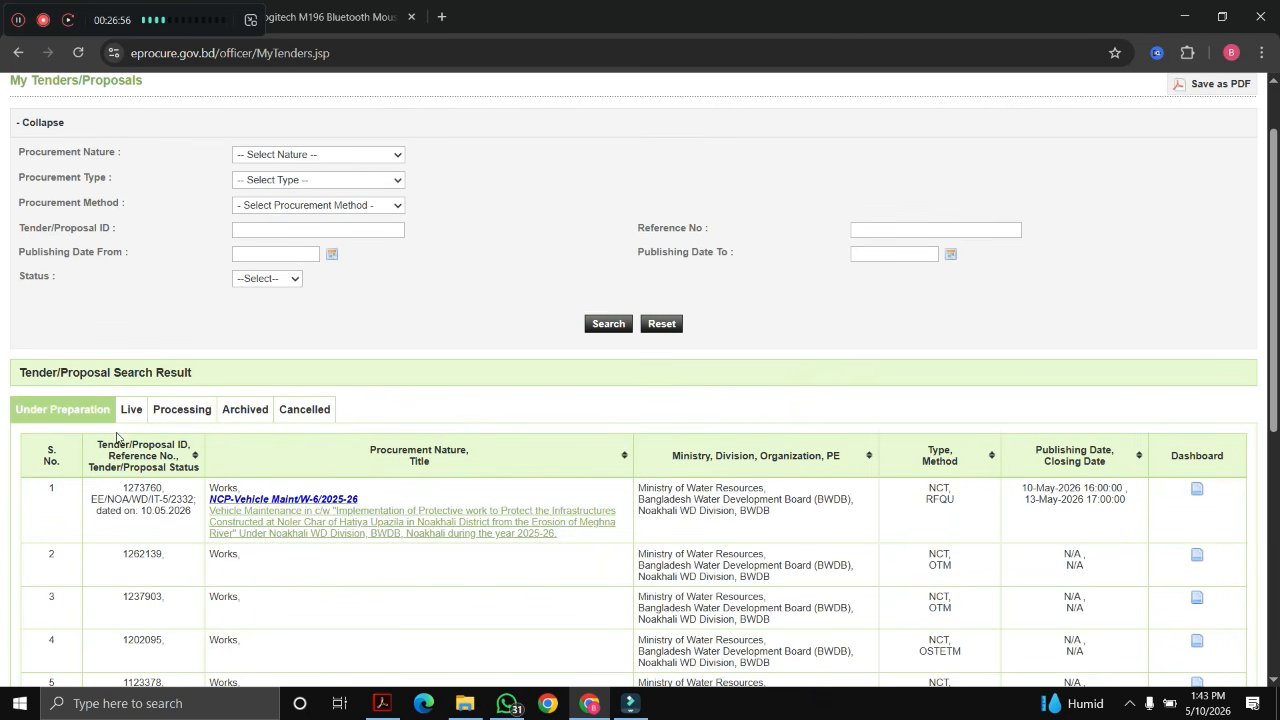
scroll(193, 286, up, 1)
scroll(193, 286, up, 1)
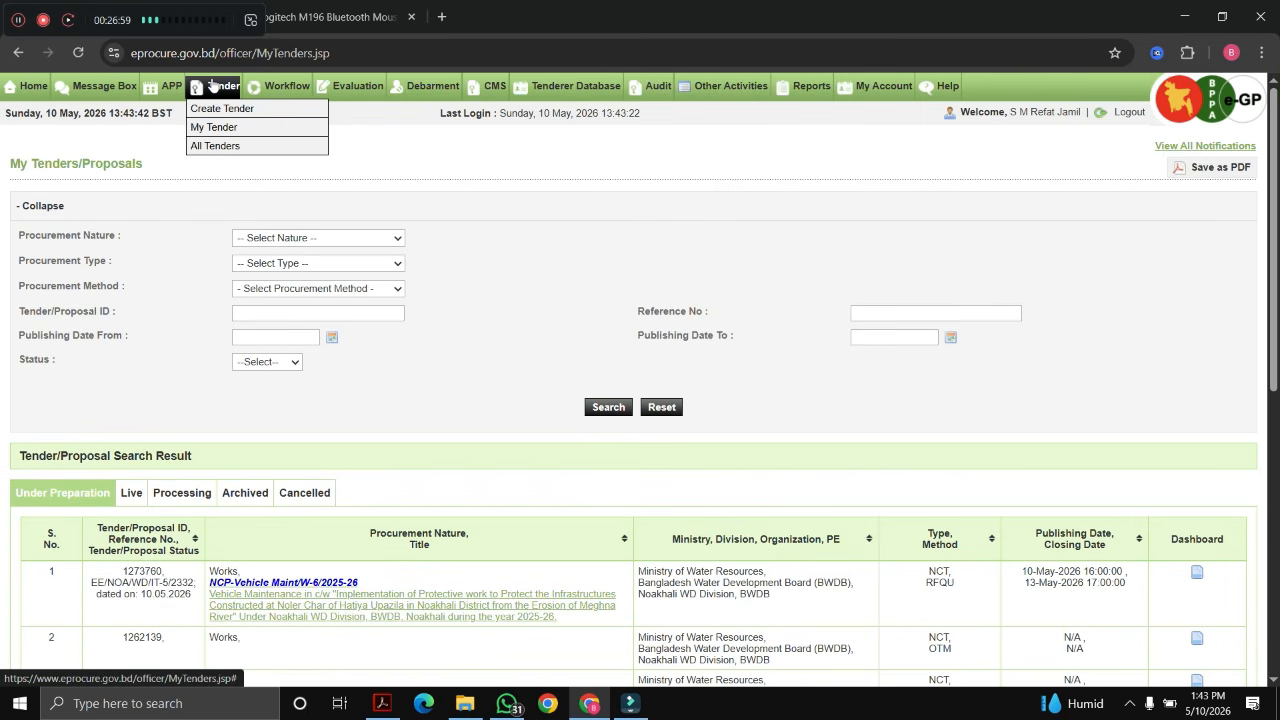
mouse_move(173, 90)
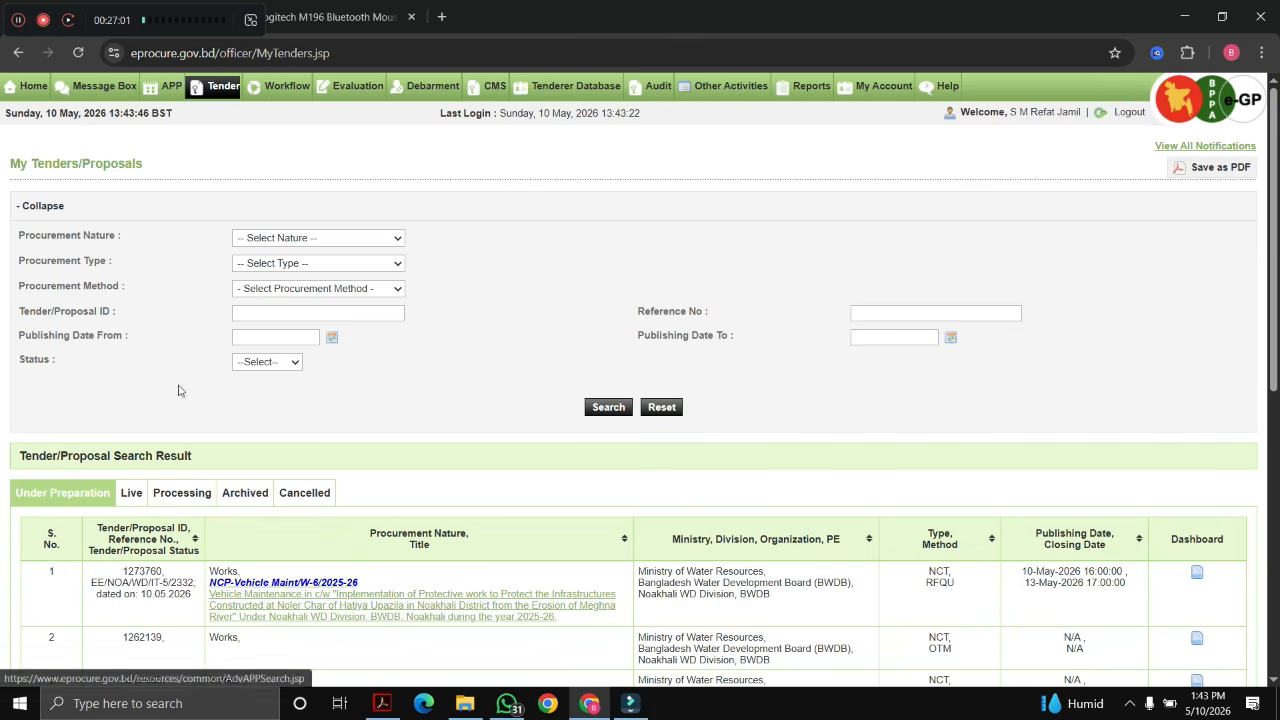
scroll(120, 388, down, 1)
scroll(124, 366, up, 2)
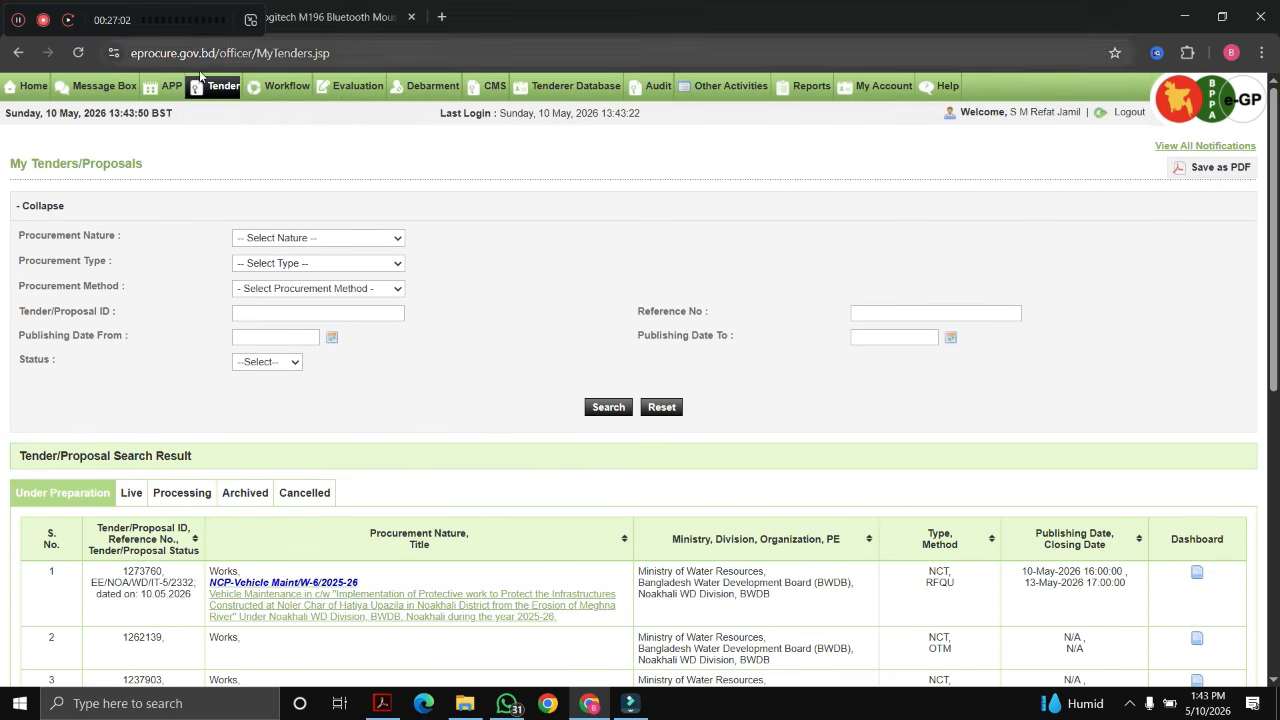
scroll(82, 489, down, 2)
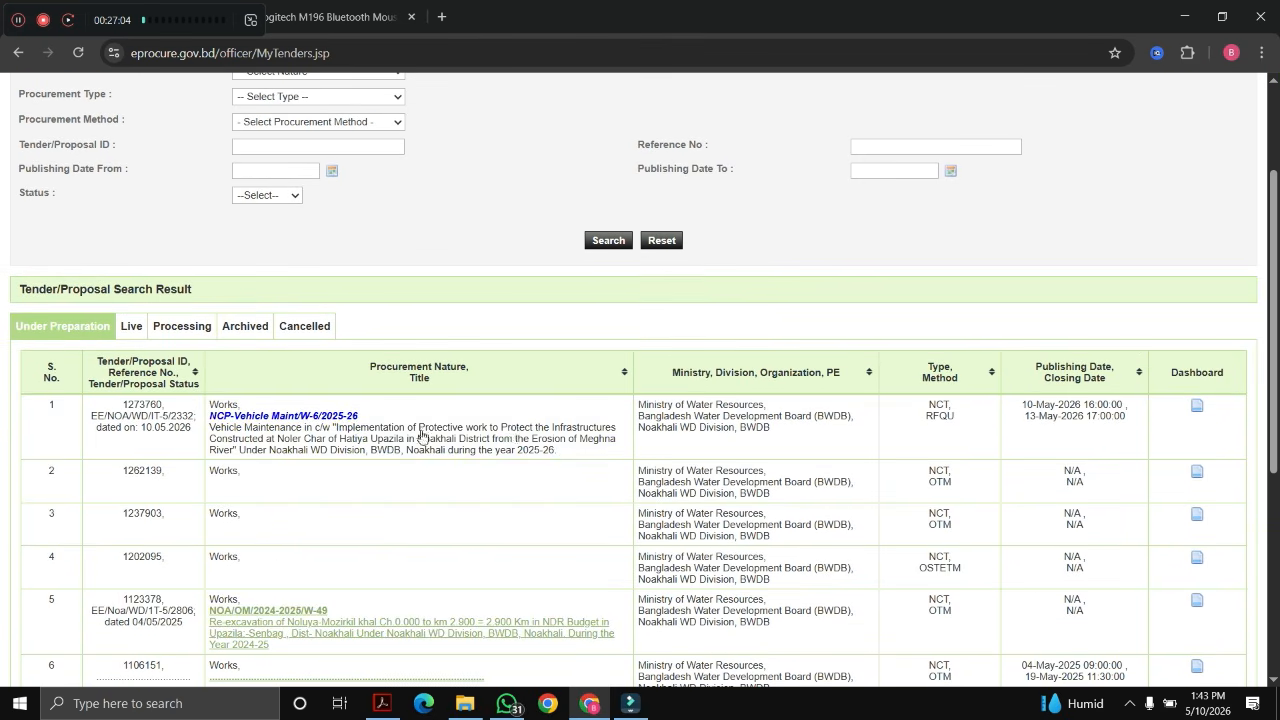
click(1195, 415)
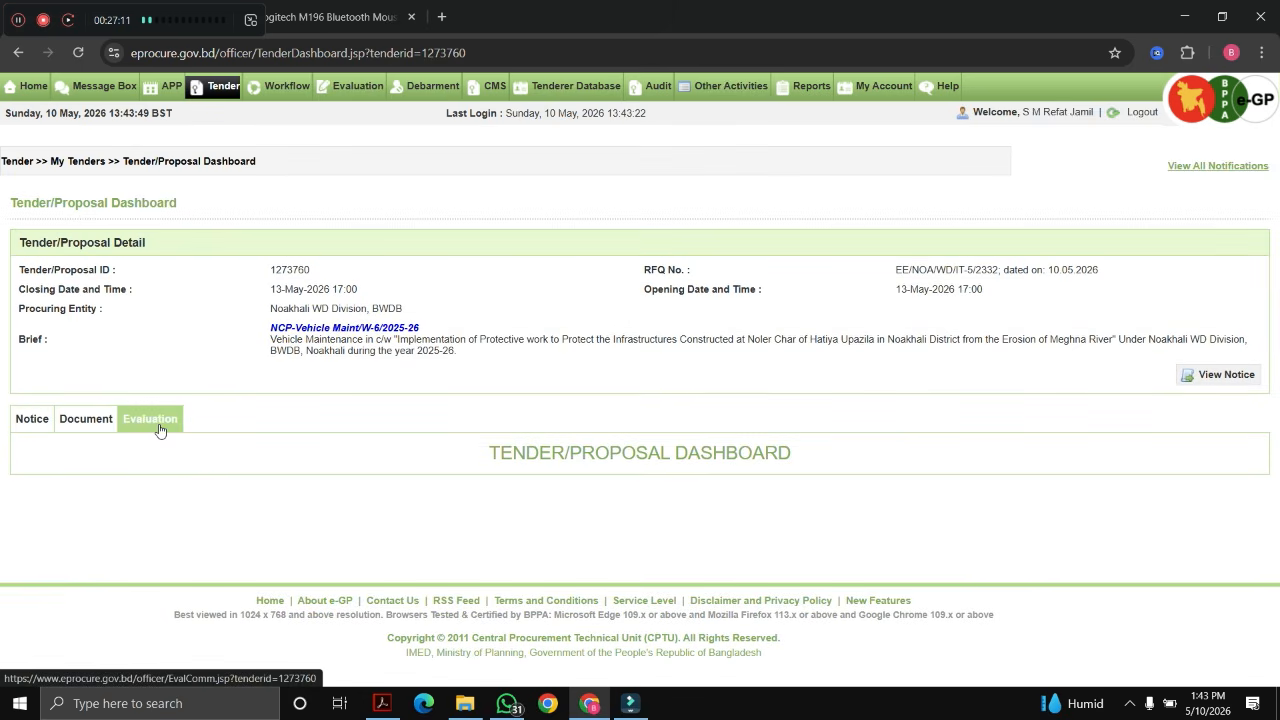
click(155, 421)
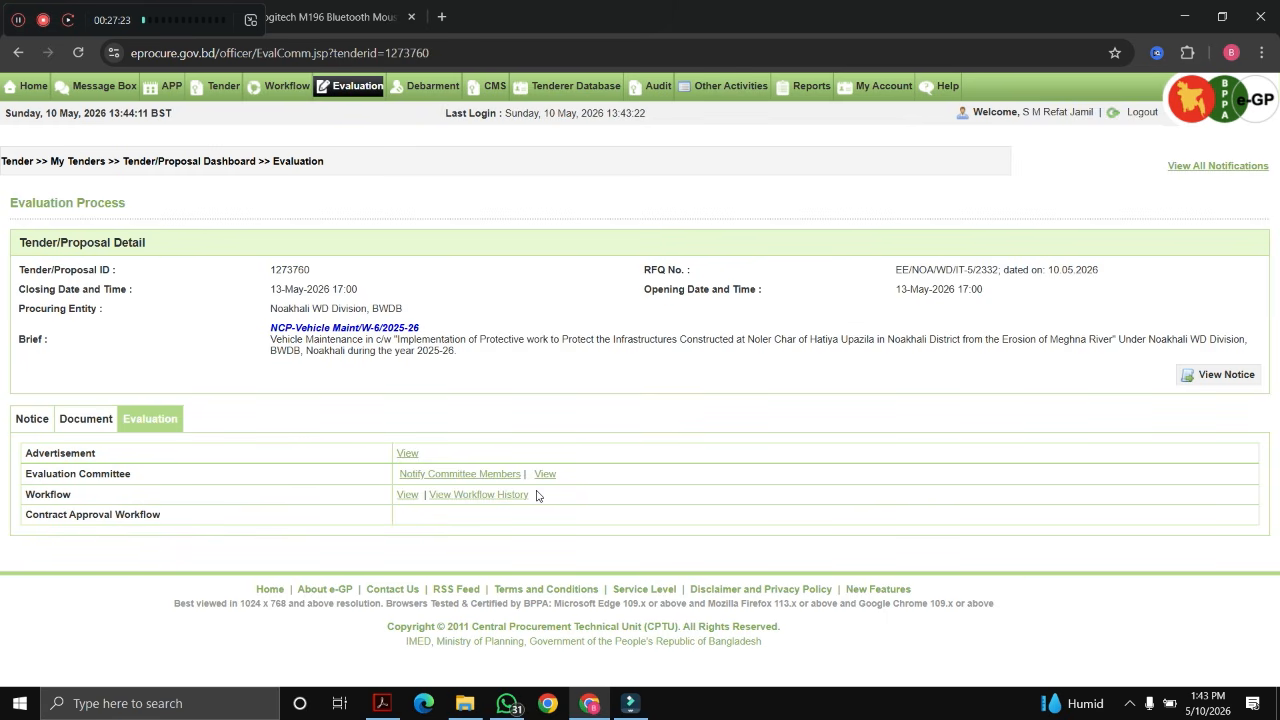
Step: Send the committee notification with 'Notified' entered as the remark
click(471, 480)
scroll(494, 507, down, 2)
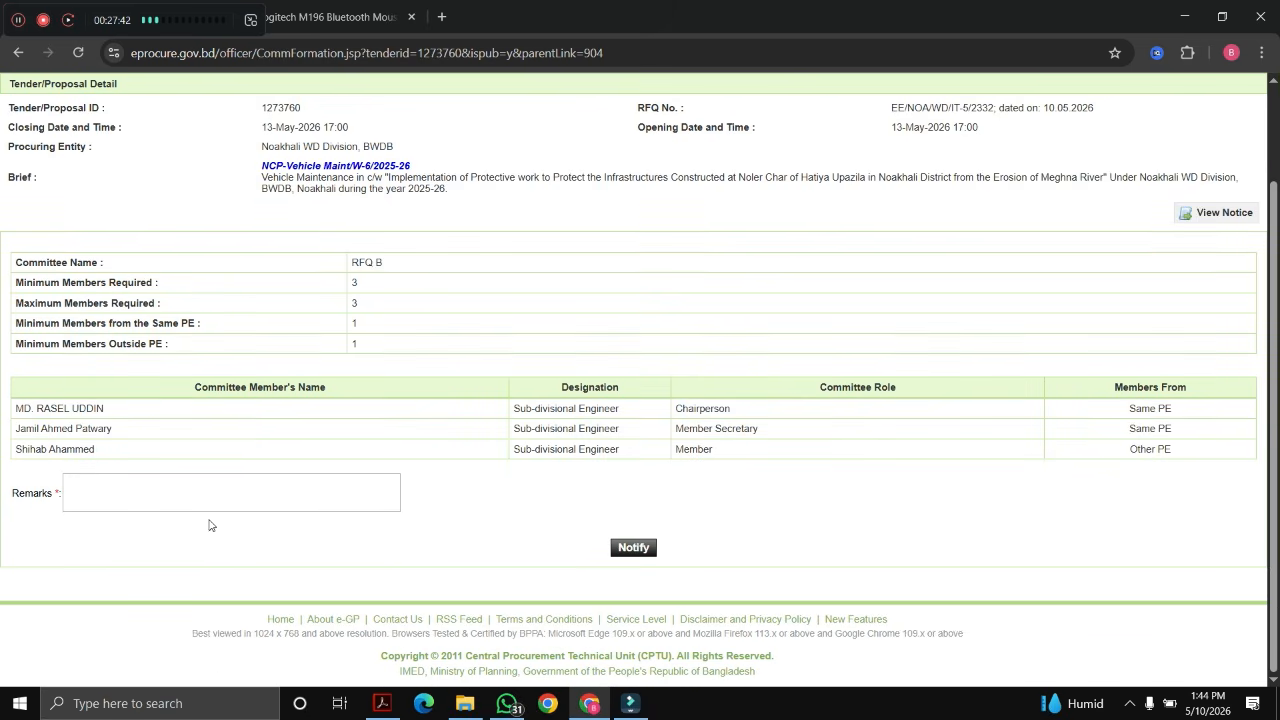
text(Notified)
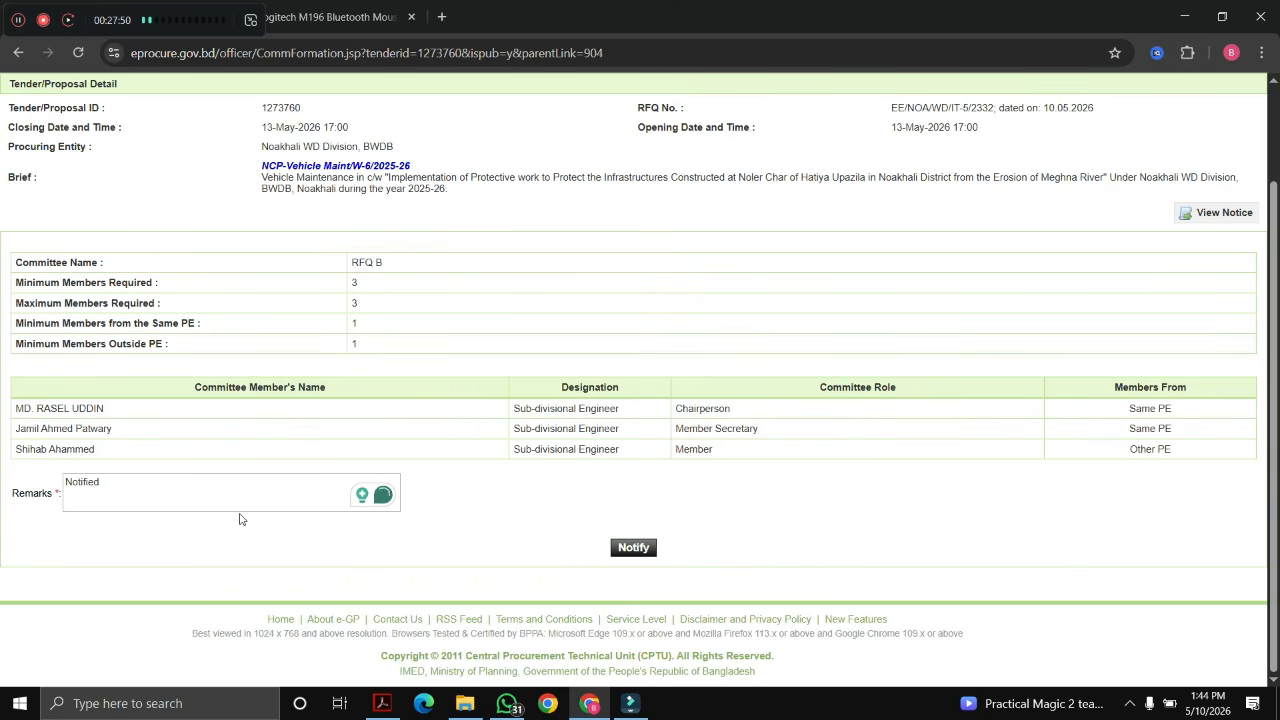
drag(683, 410, 782, 429)
drag(682, 445, 712, 450)
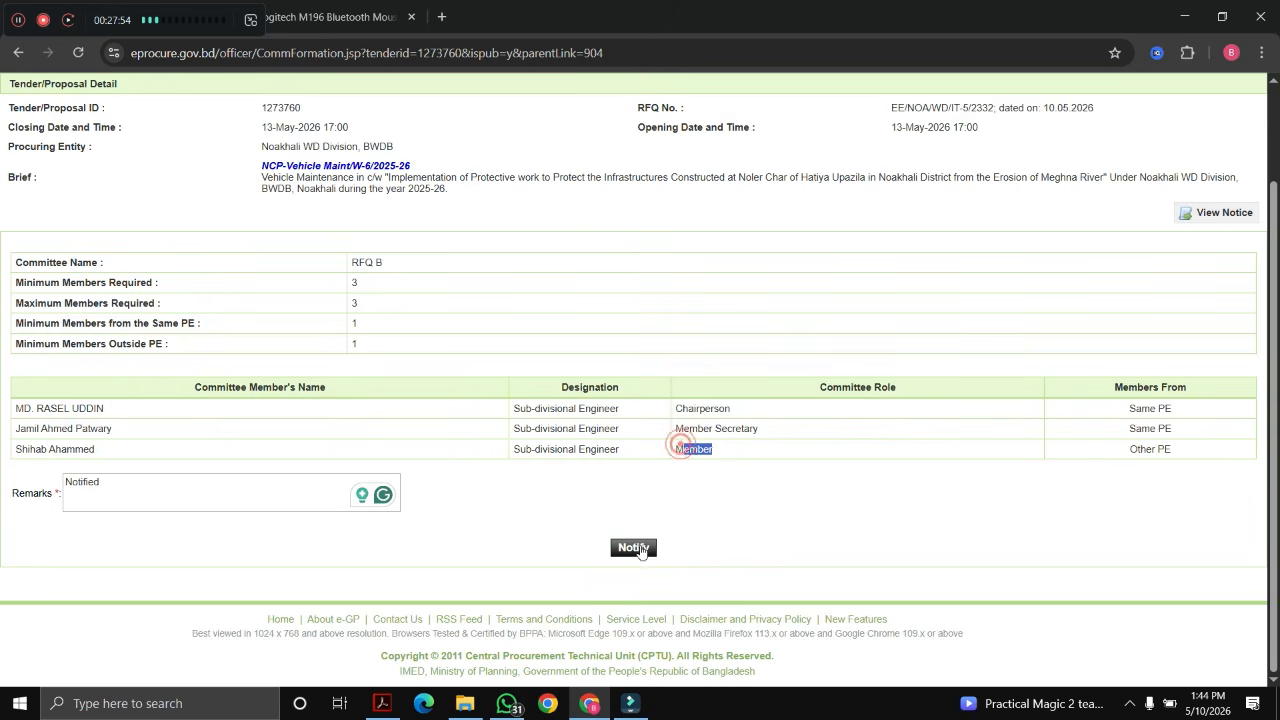
click(633, 547)
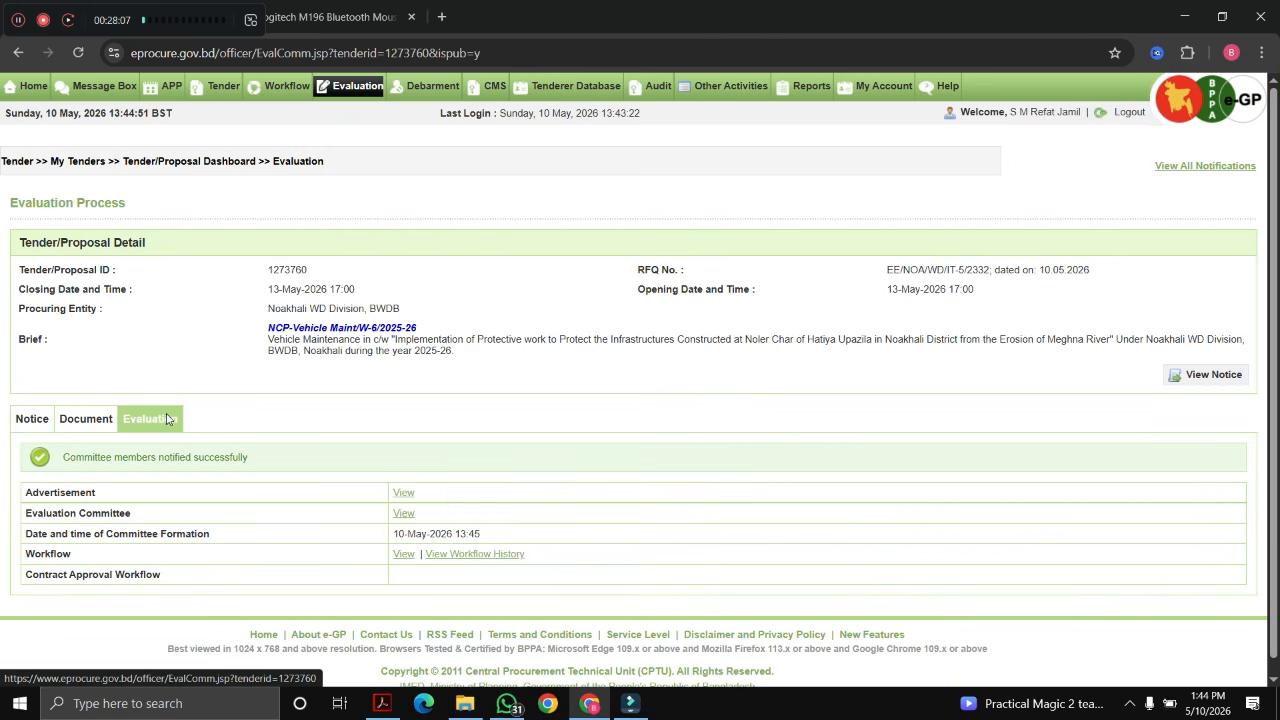
Step: From the Notice tab, add an Official Cost Estimate declaration for the vehicle maintenance lot
click(34, 425)
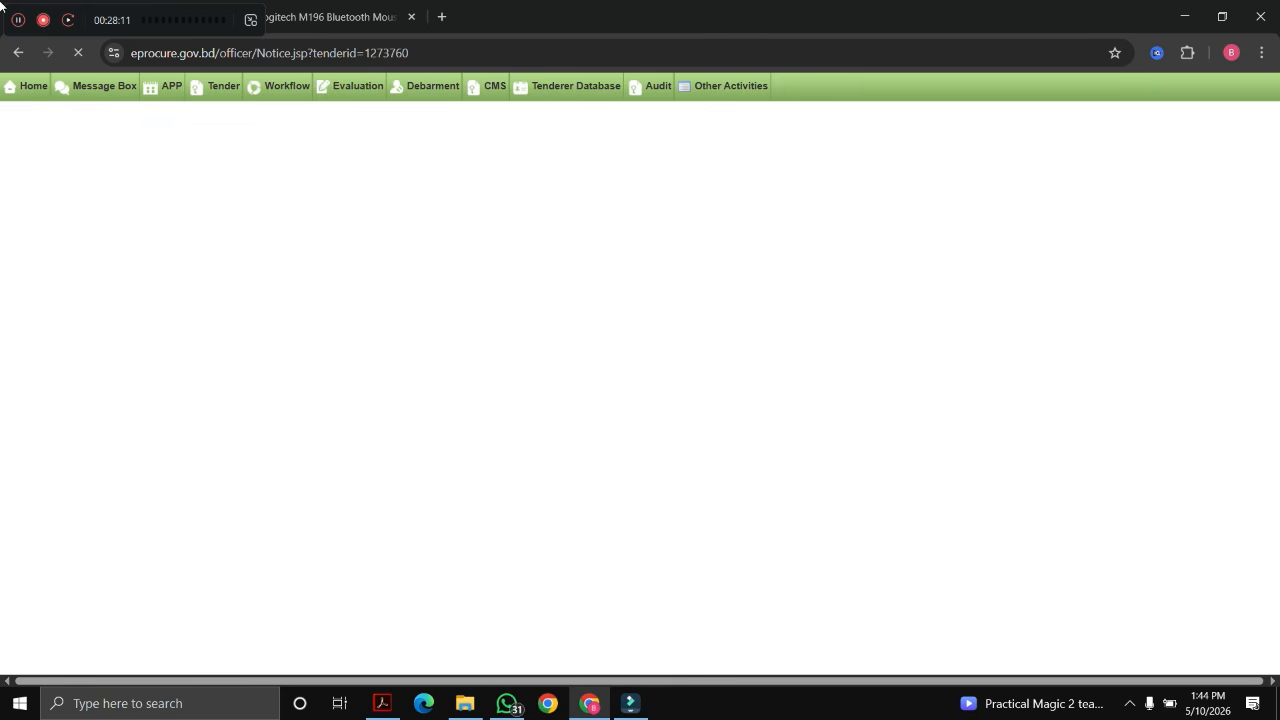
scroll(405, 415, down, 2)
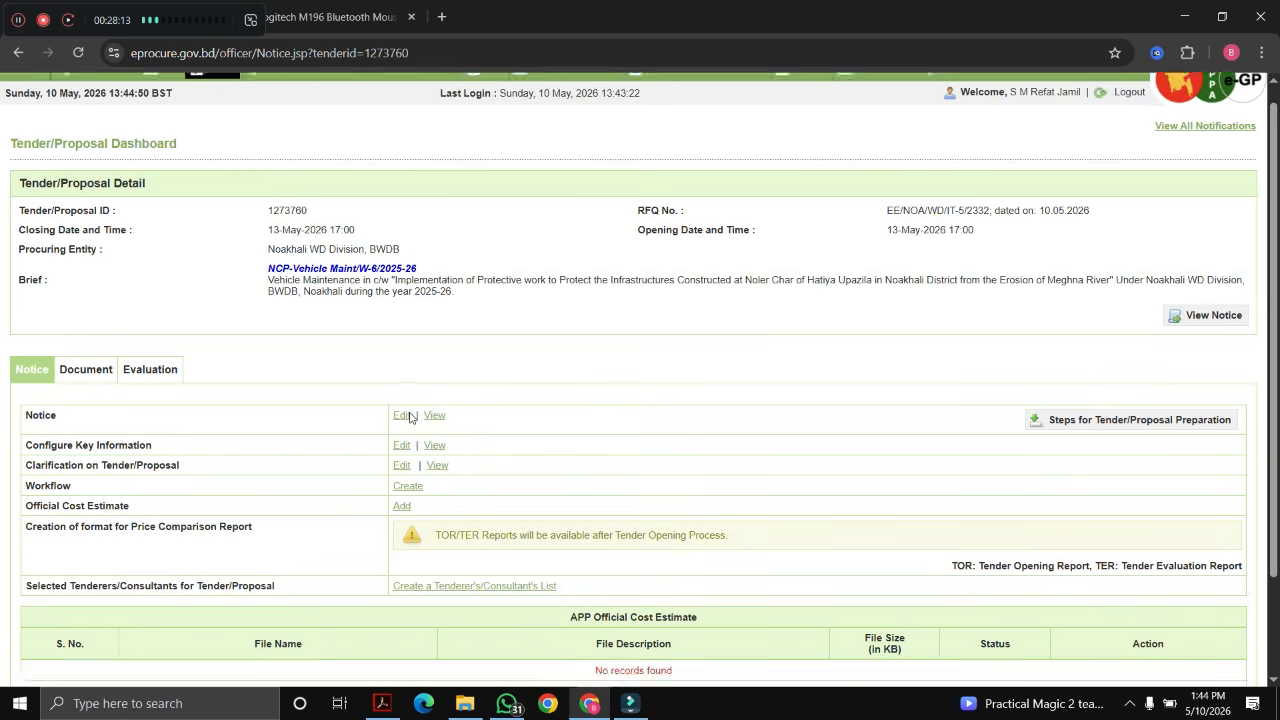
scroll(588, 328, down, 1)
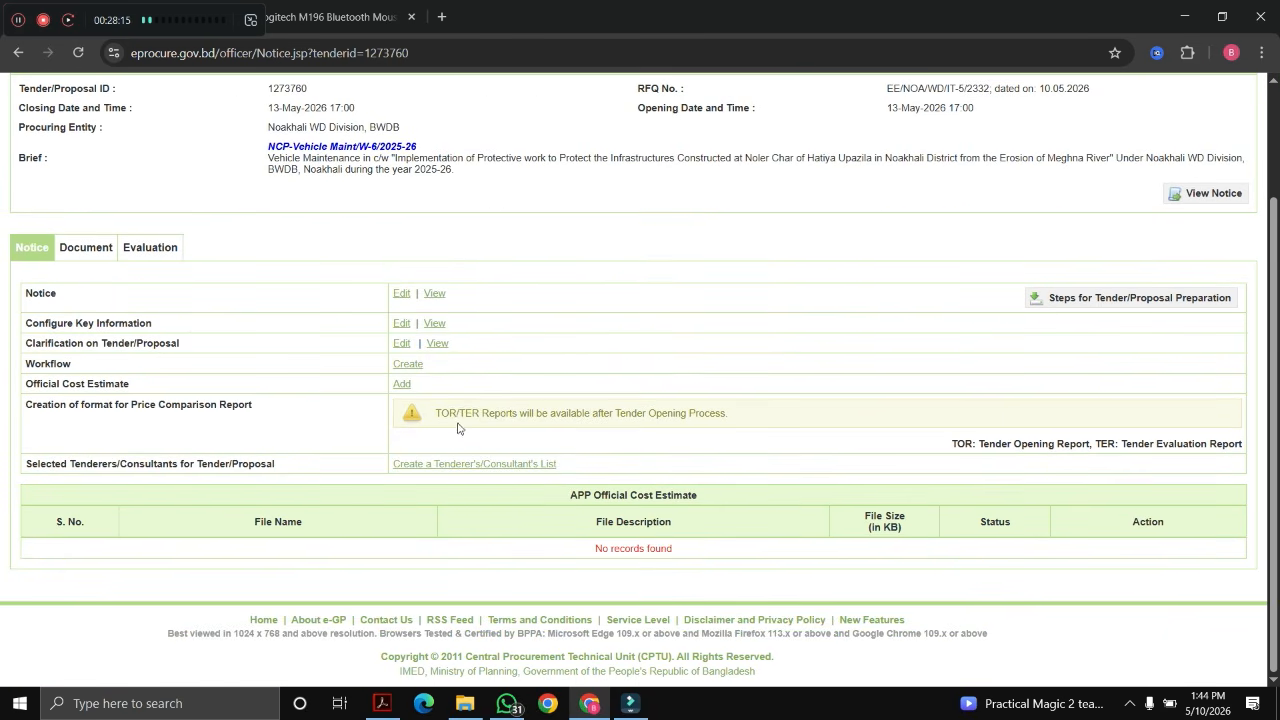
click(403, 386)
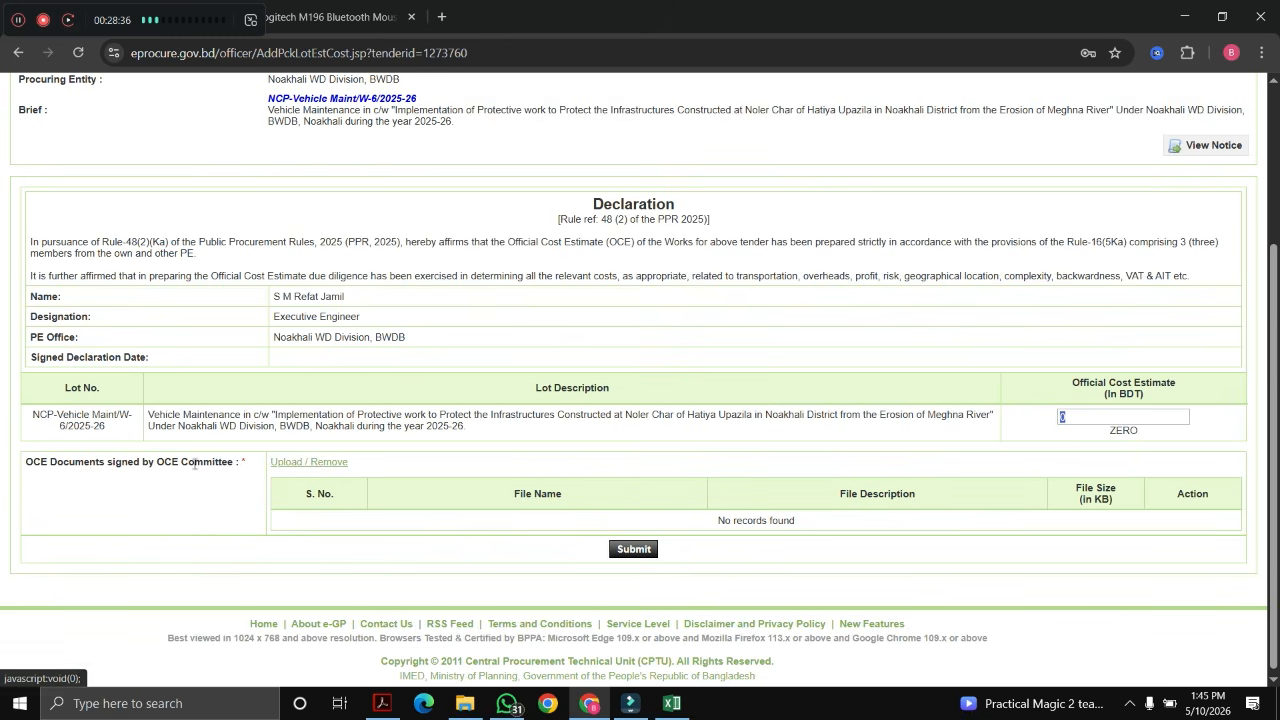
drag(24, 467, 84, 465)
click(127, 522)
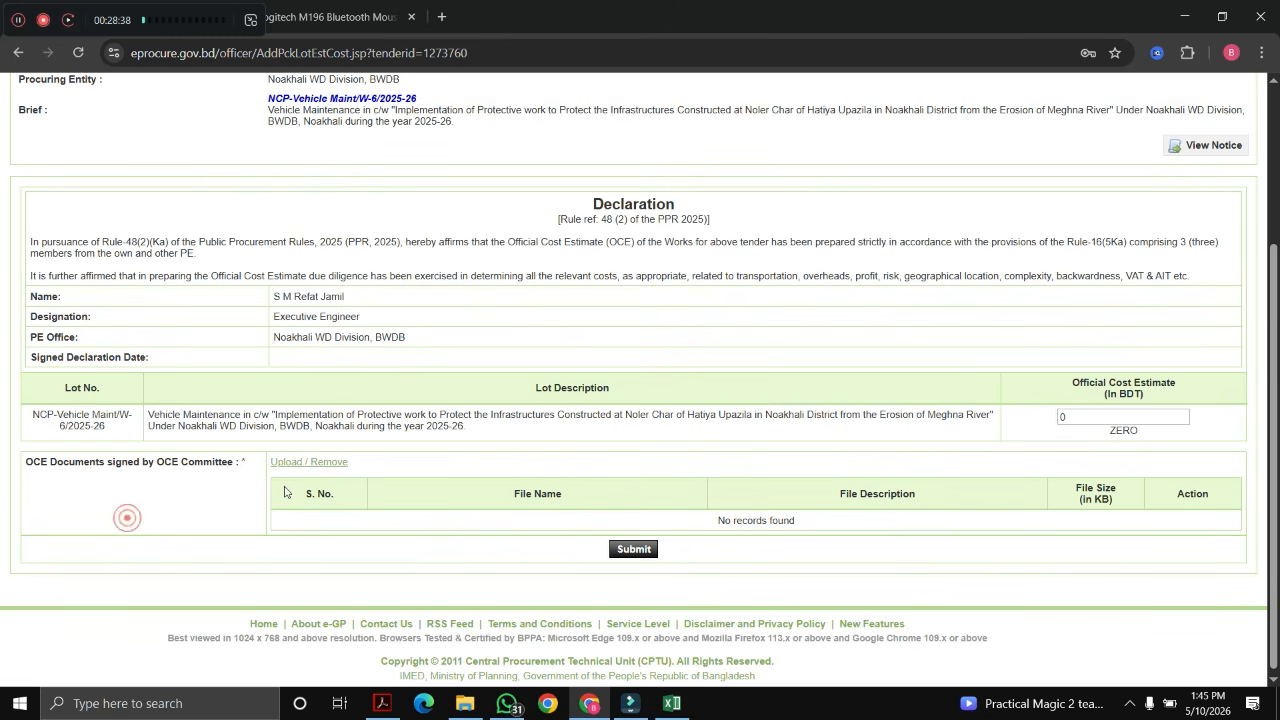
Step: Upload Vehicle Abstract.pdf from Google Drive > My Drive with the description 'Estimate'
click(300, 463)
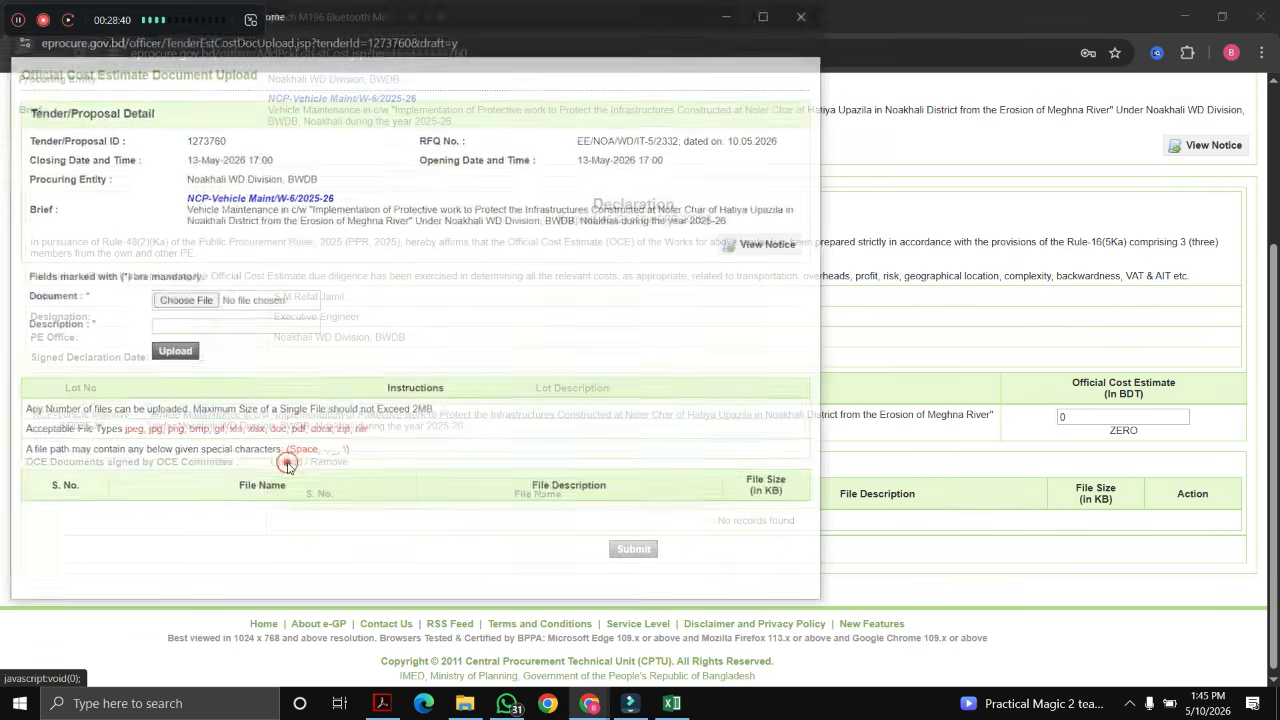
click(184, 301)
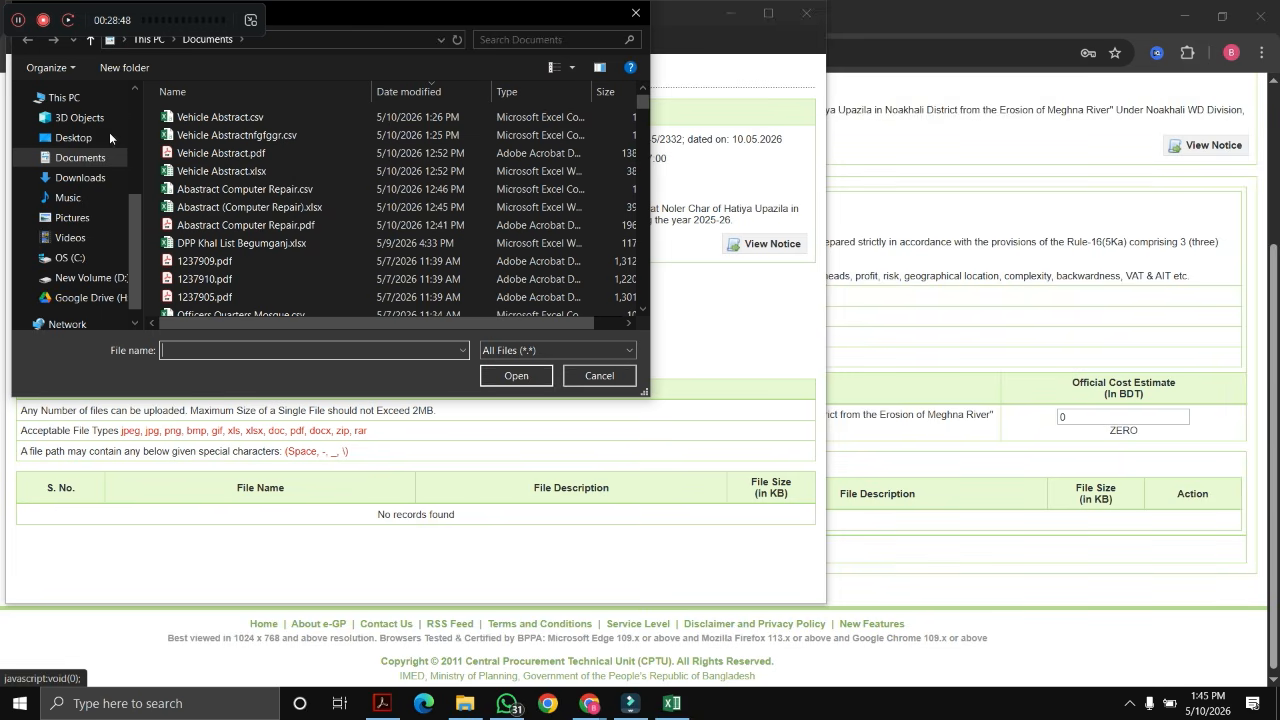
click(85, 297)
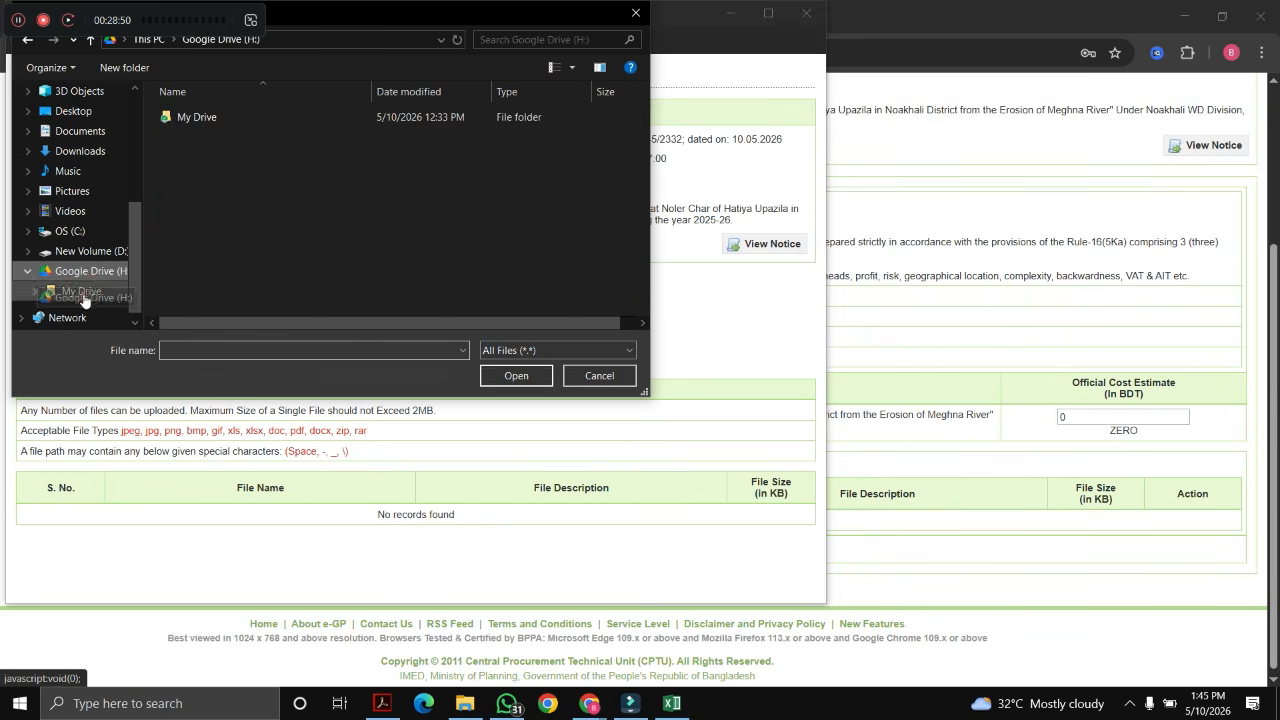
double_click(190, 119)
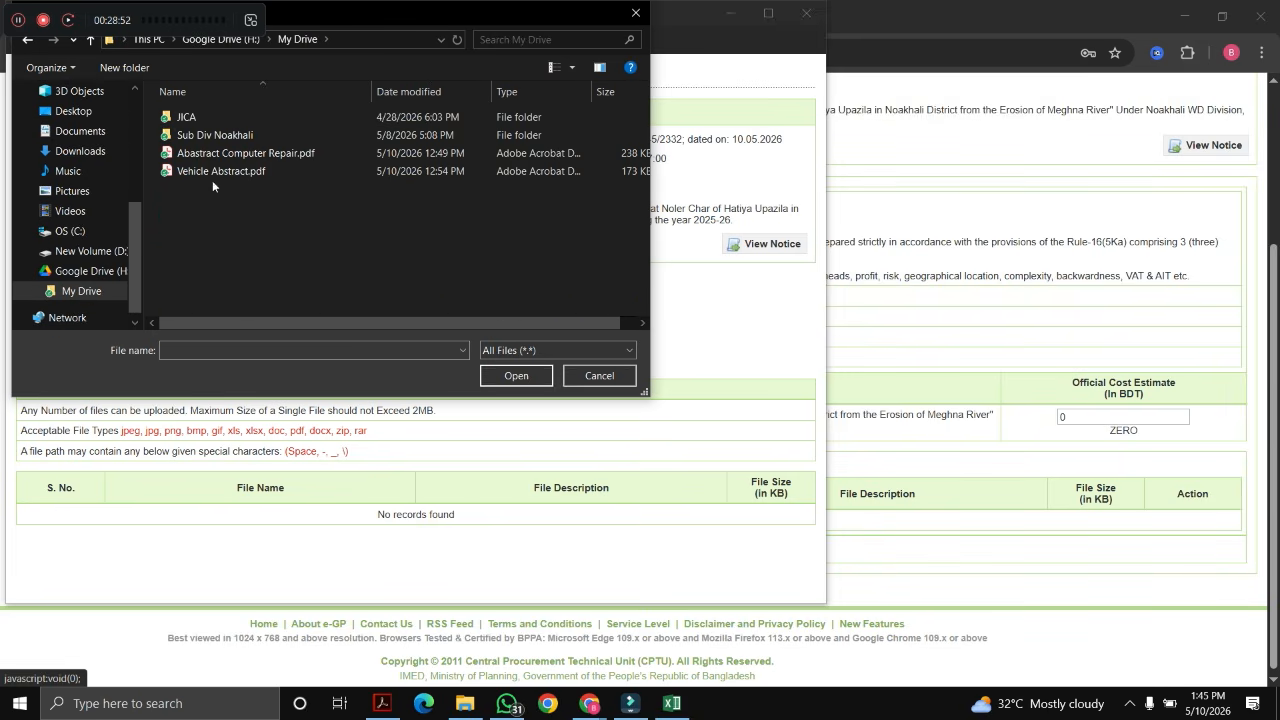
click(214, 173)
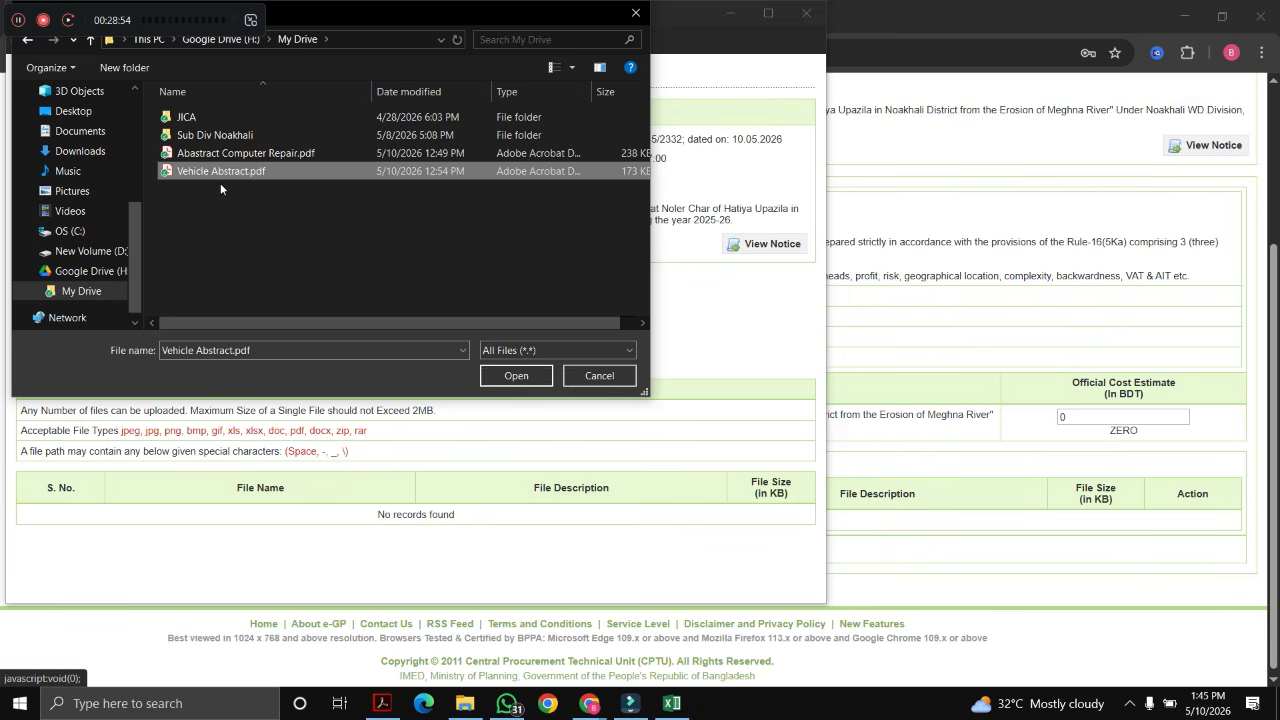
click(510, 375)
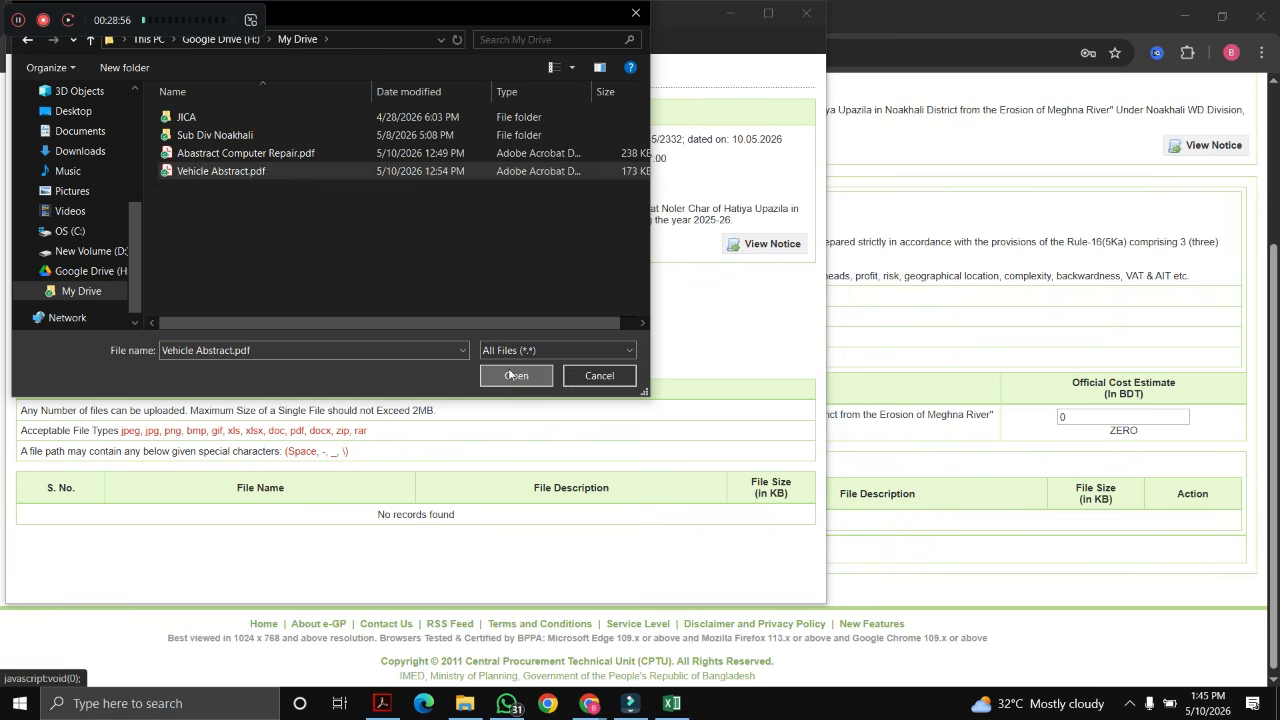
click(206, 328)
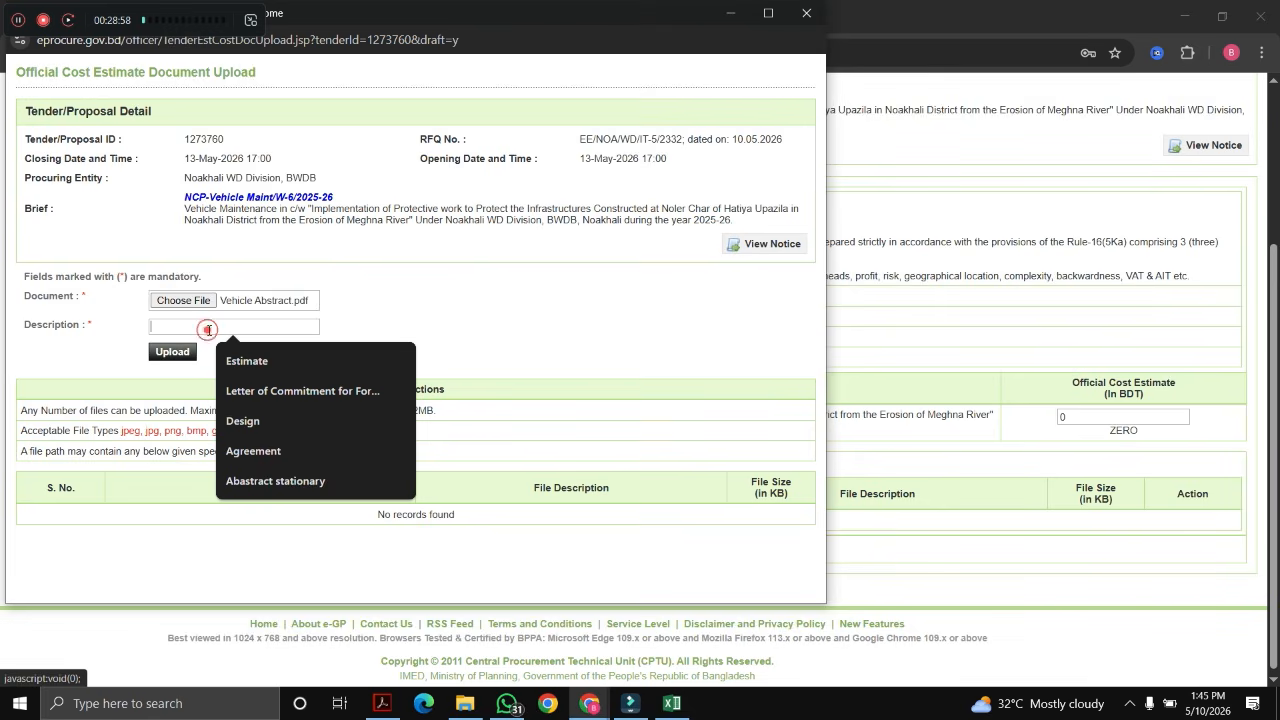
click(250, 362)
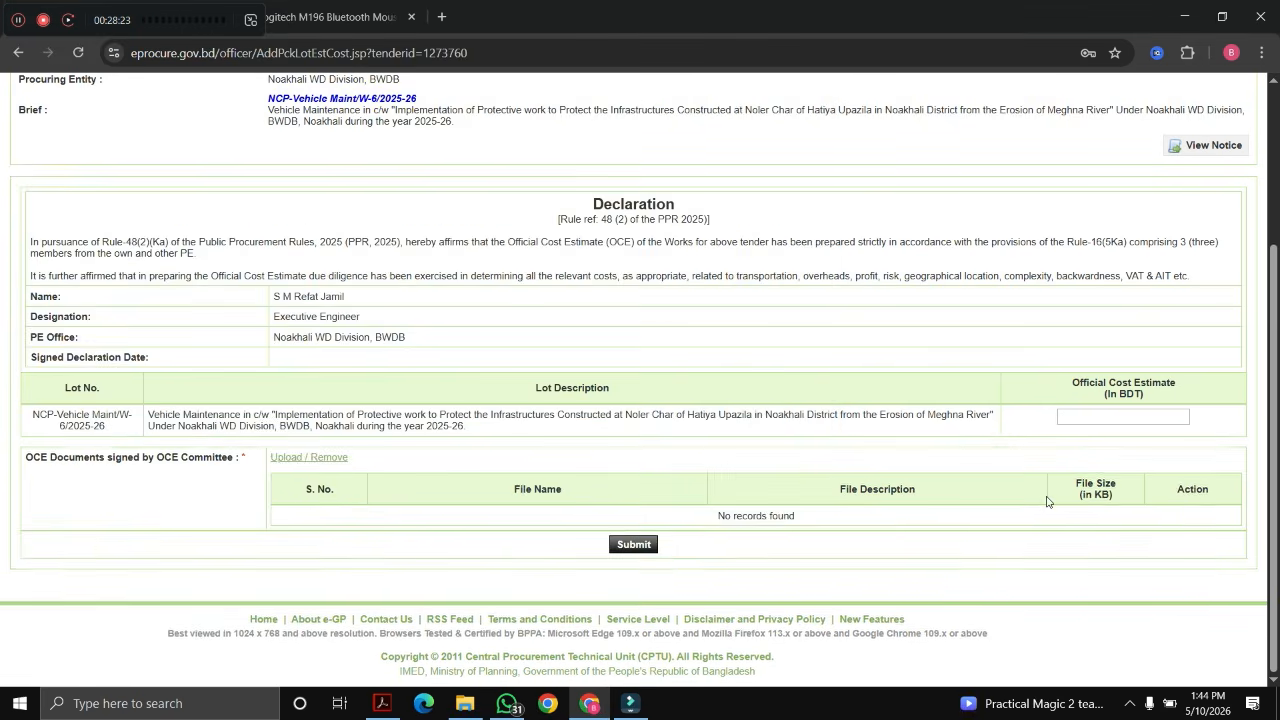
Step: Copy the 99940 total from cell F20 of the Excel abstract
click(1090, 421)
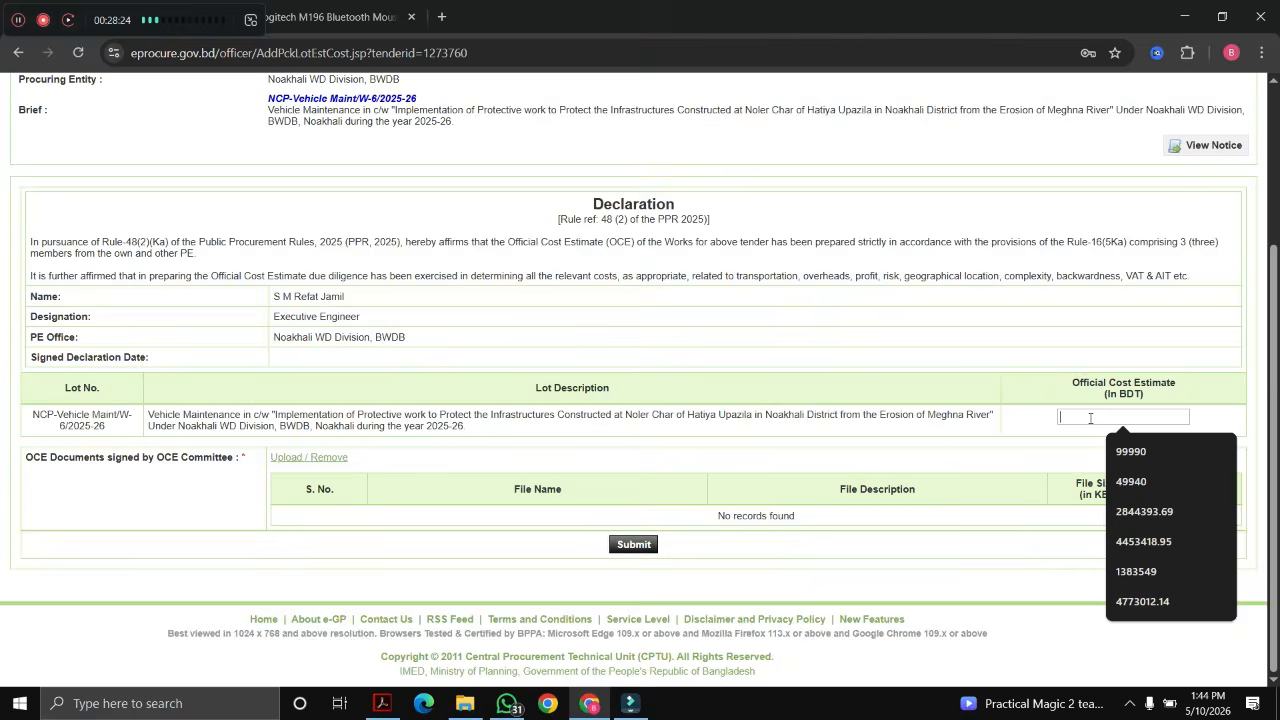
click(466, 703)
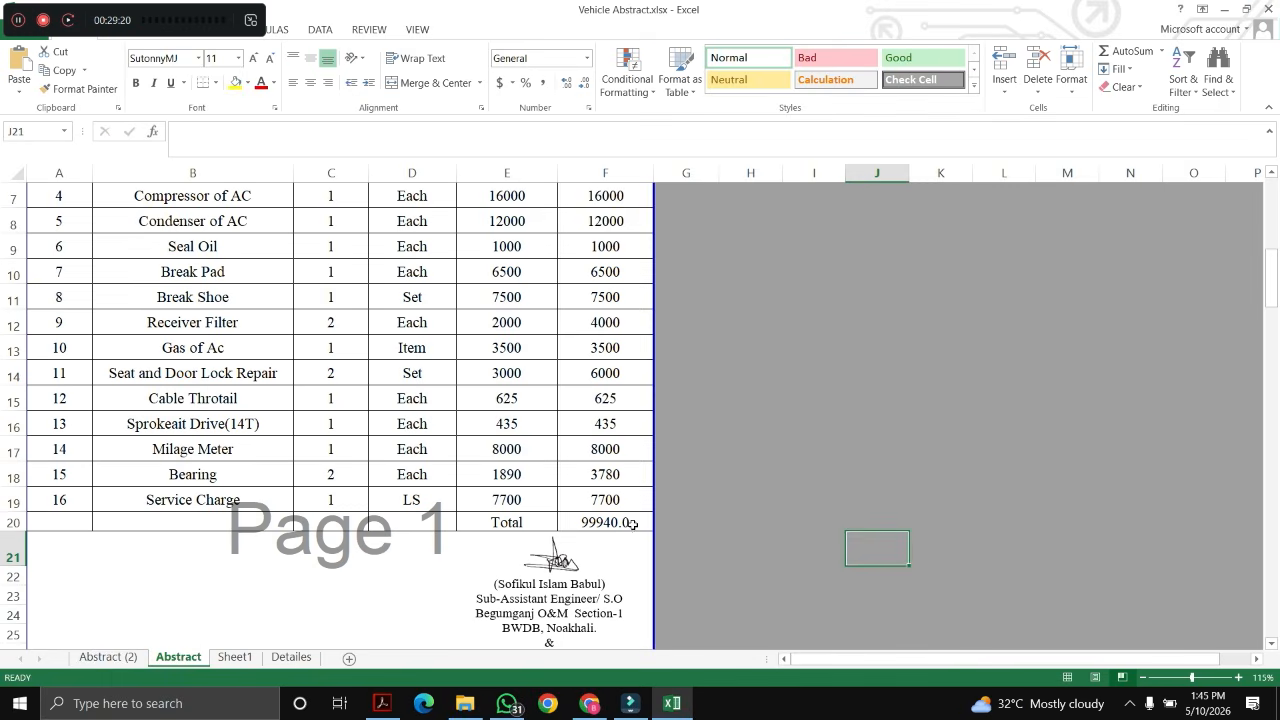
click(627, 523)
key(ctrl+c)
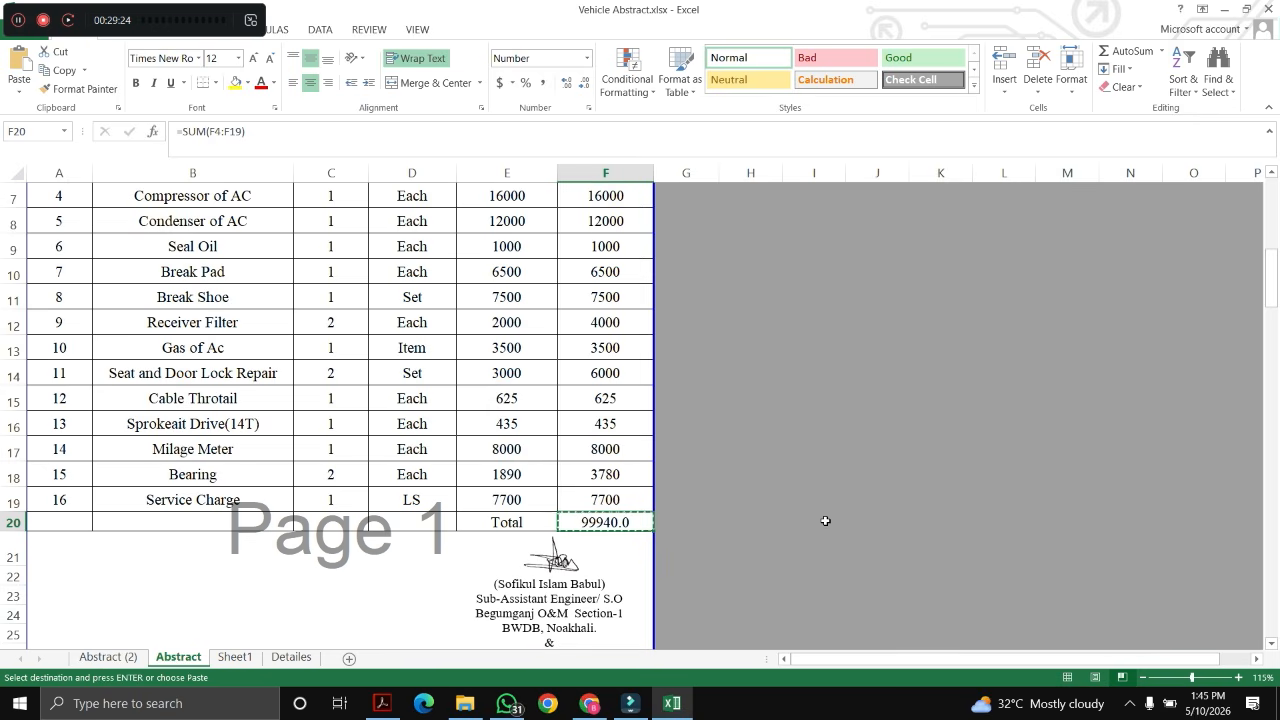
key(alt+Tab)
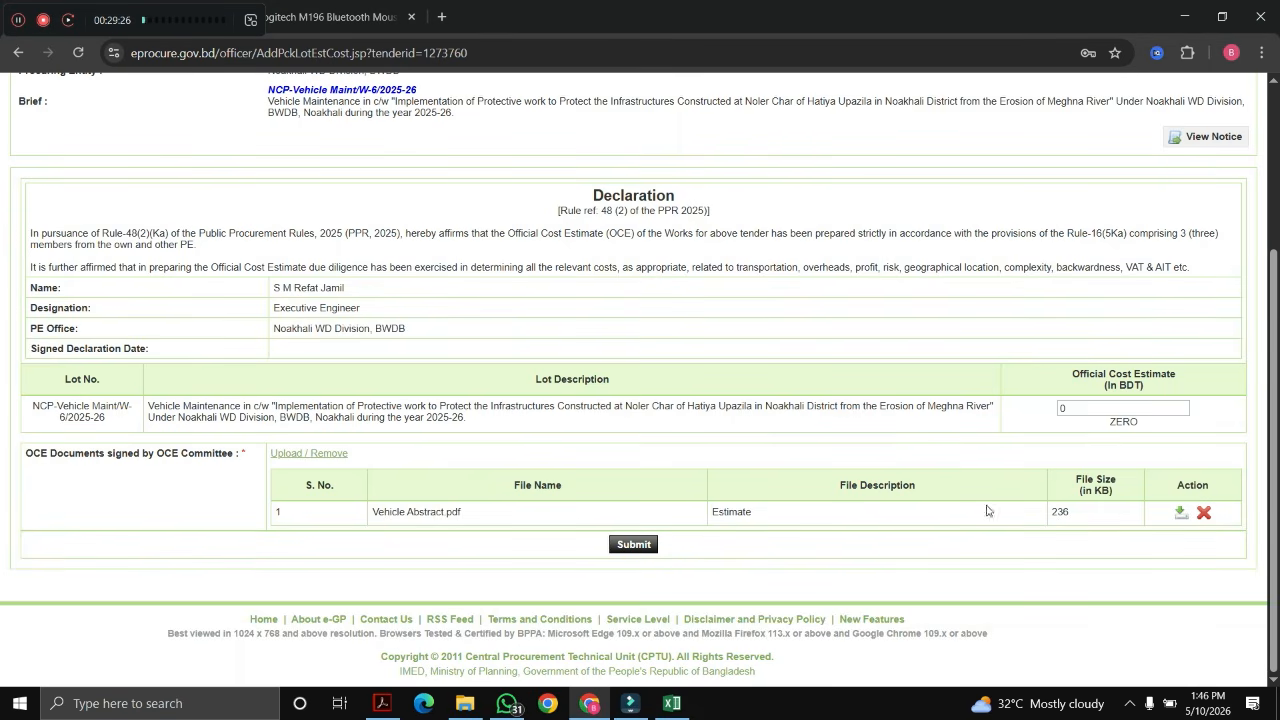
Step: Enter 99940 as the Official Cost Estimate, without the trailing decimal, and submit it
key(ctrl+v)
key(BackSpace)
key(BackSpace)
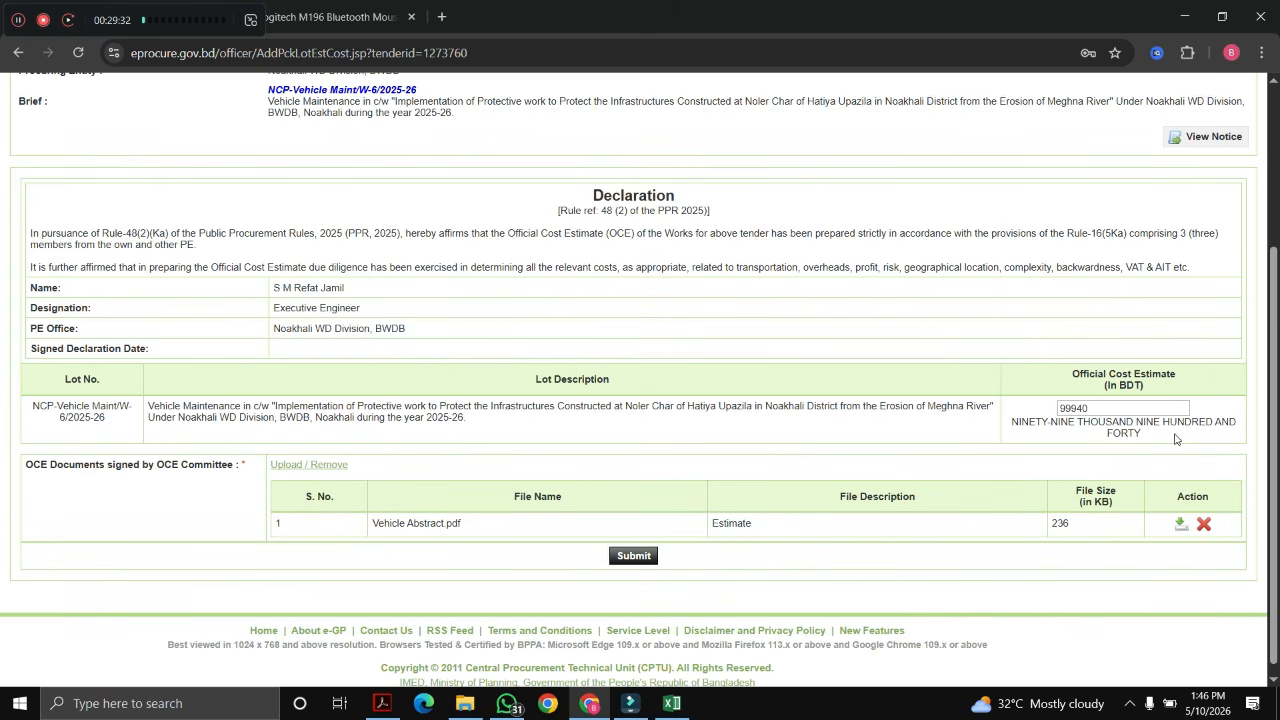
click(632, 556)
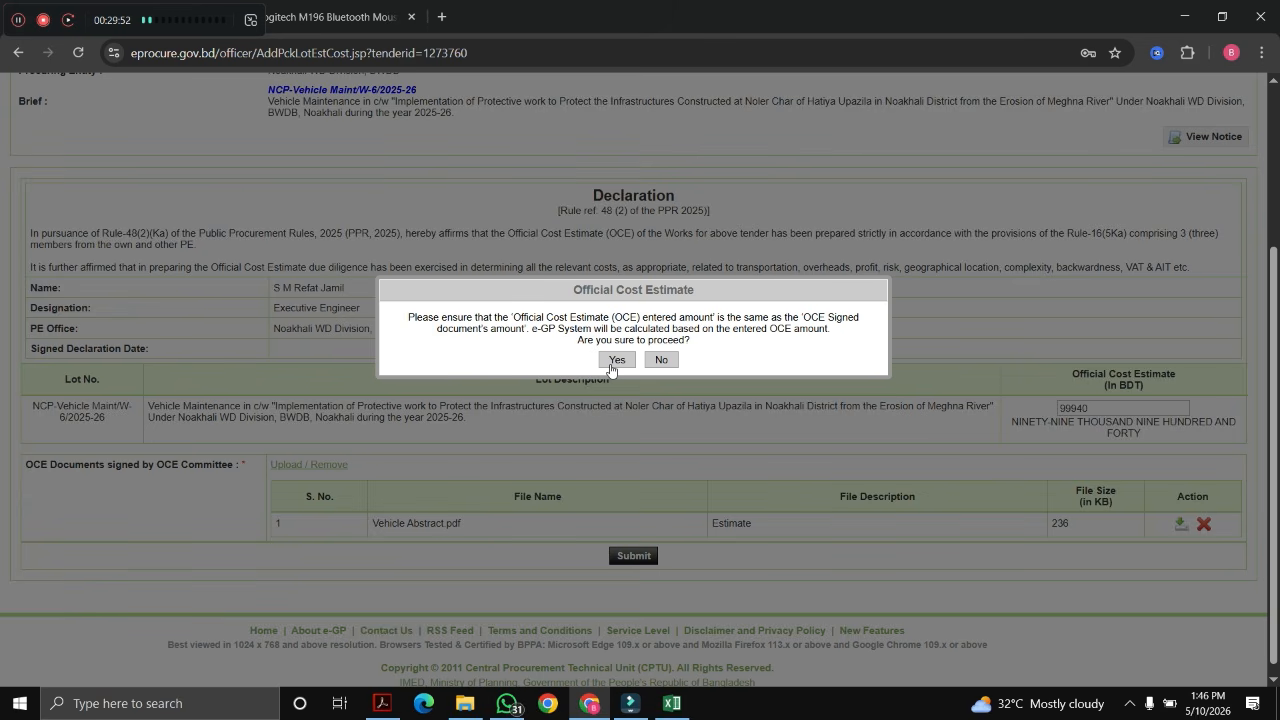
Step: Accept both confirmations to submit the 99940 official cost estimate
click(610, 362)
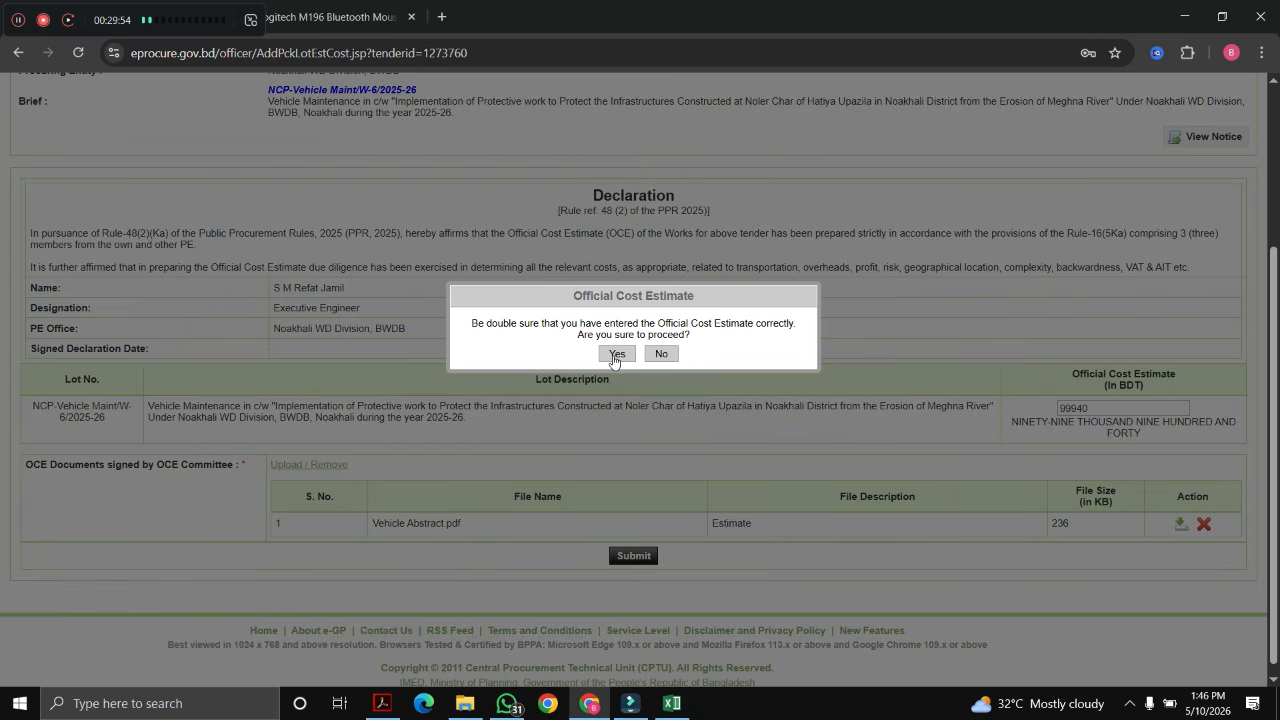
click(614, 355)
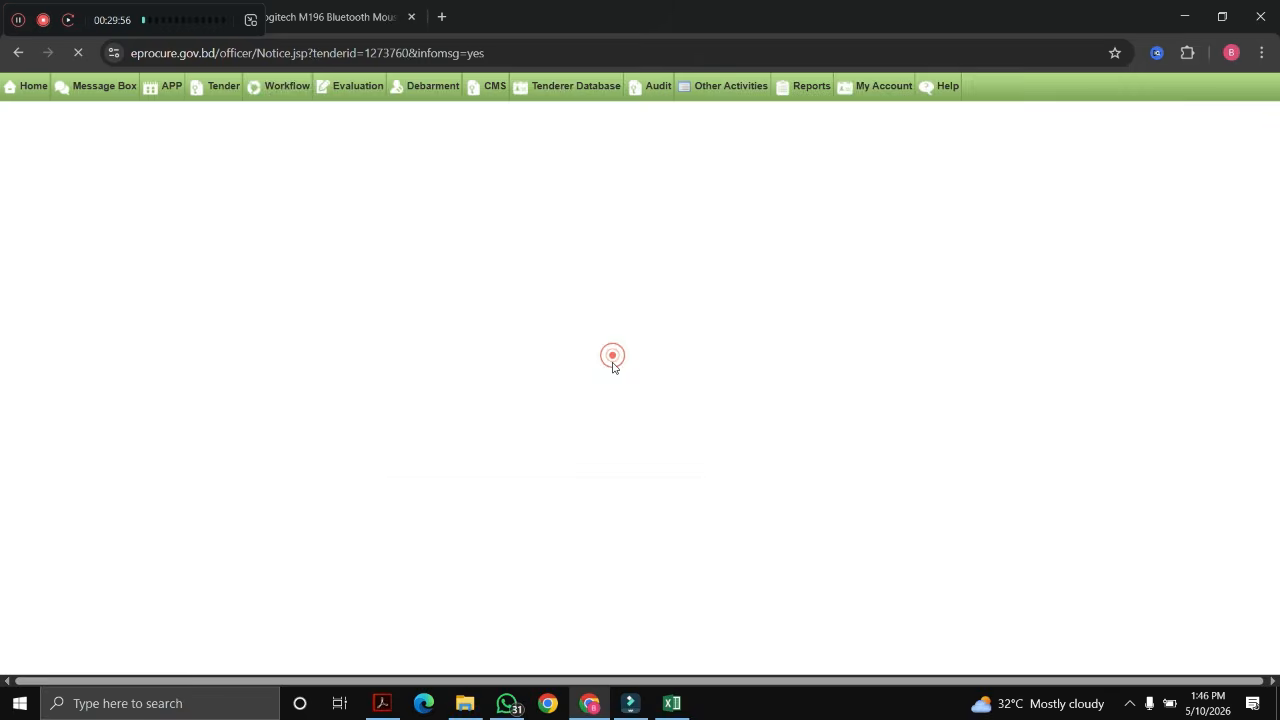
scroll(790, 440, down, 2)
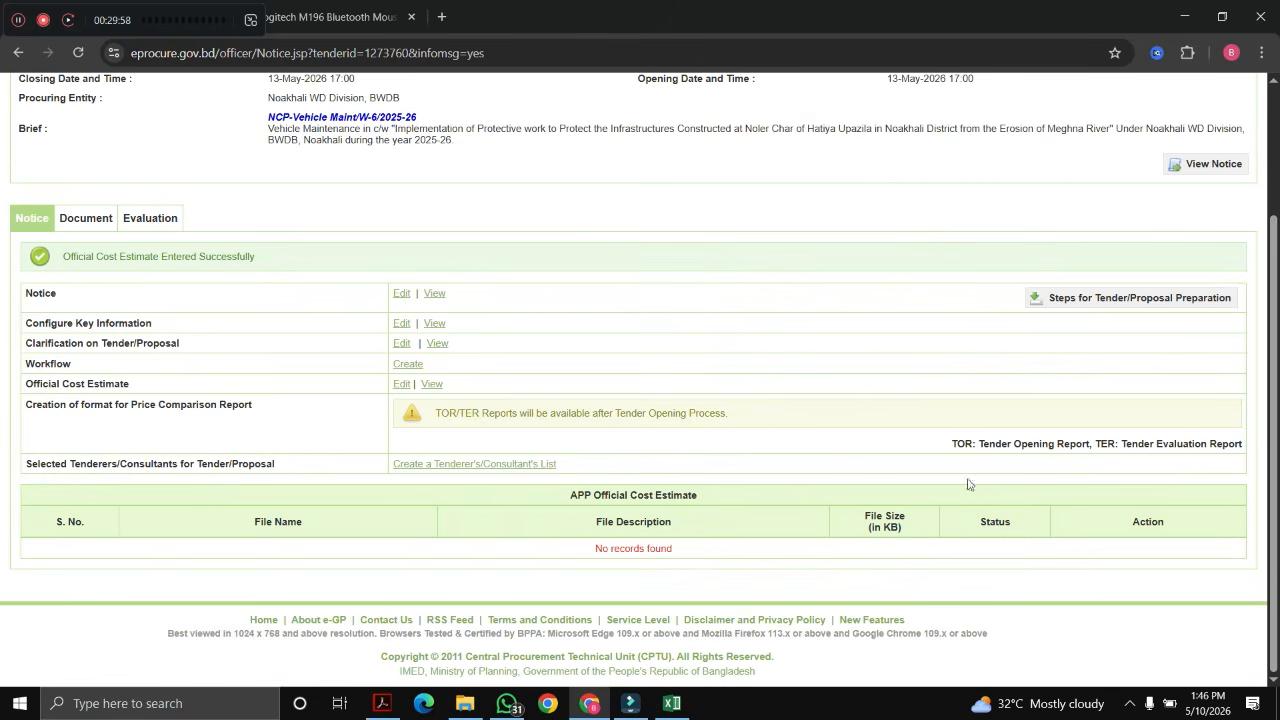
scroll(360, 455, up, 2)
scroll(405, 518, down, 1)
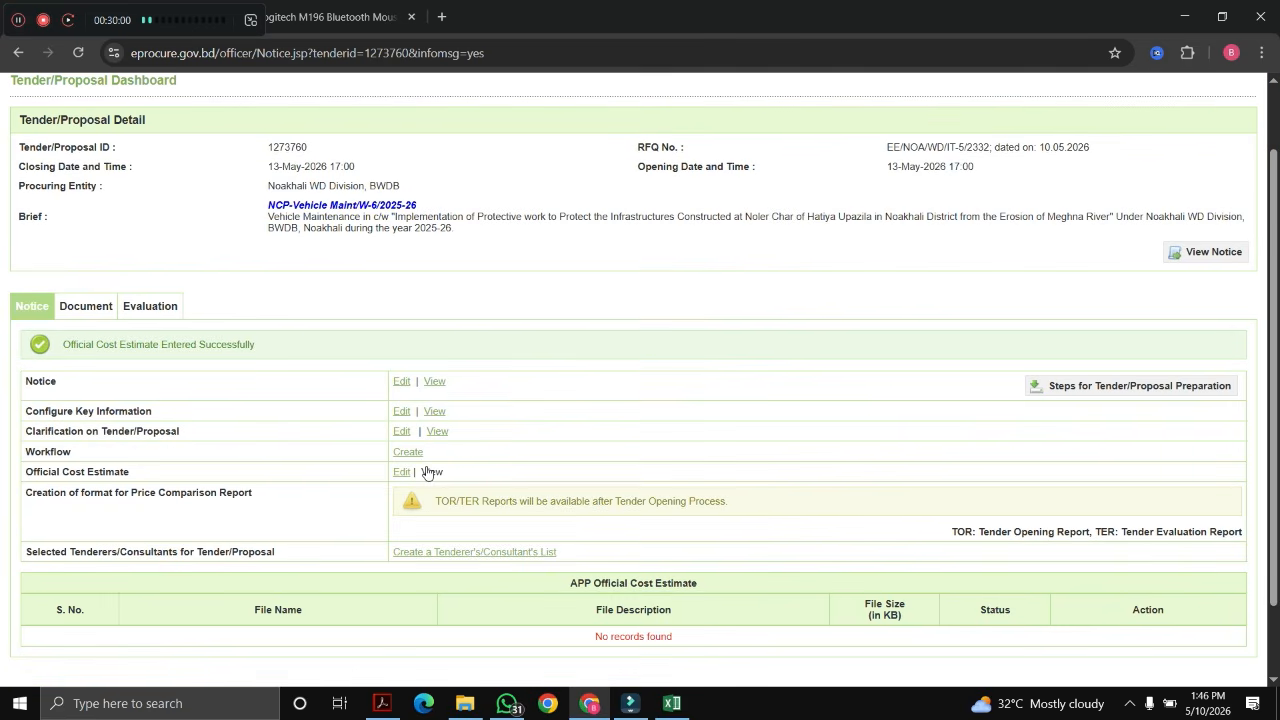
scroll(459, 474, down, 1)
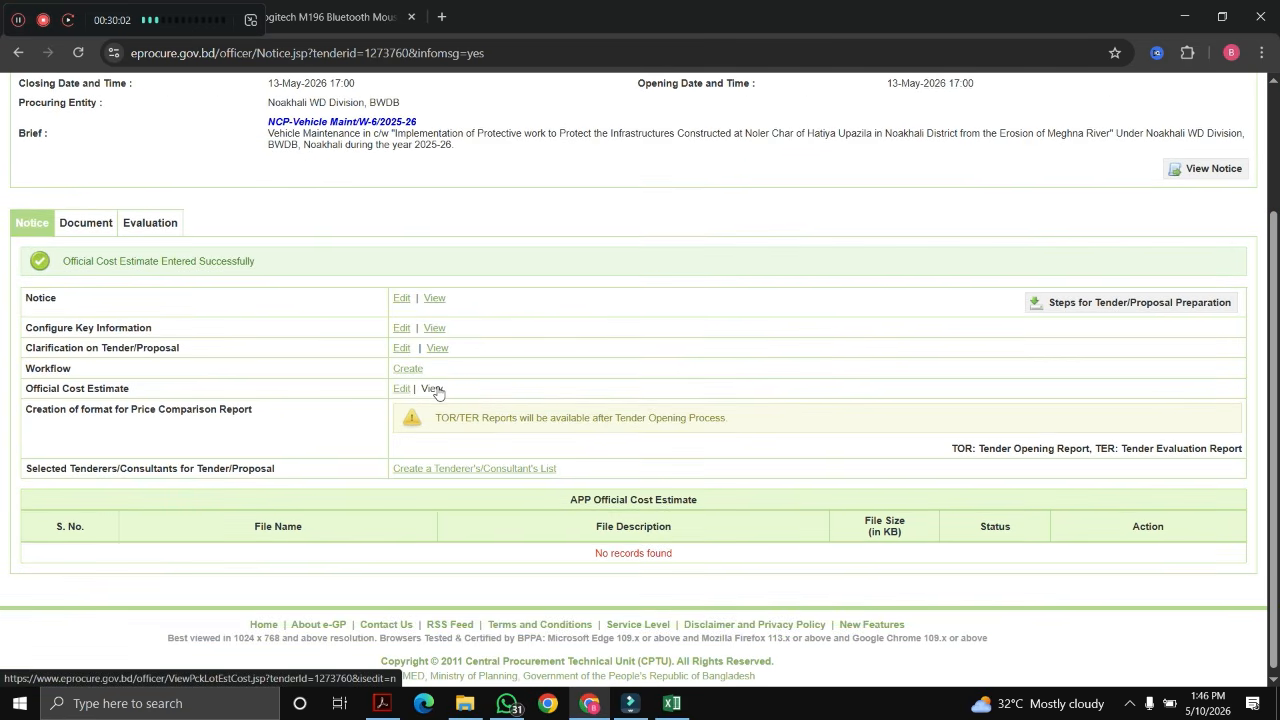
Step: Try viewing the saved estimate, then decline the password/OTP prompt to return to the dashboard
click(434, 389)
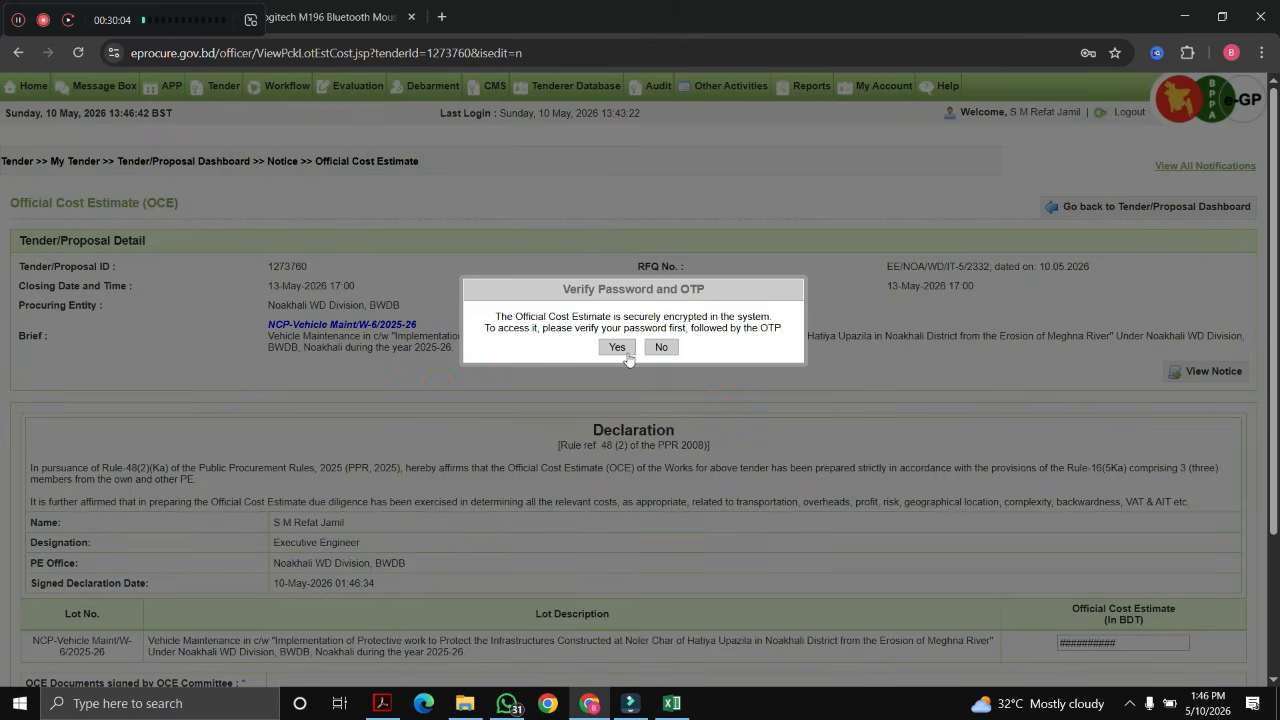
click(661, 348)
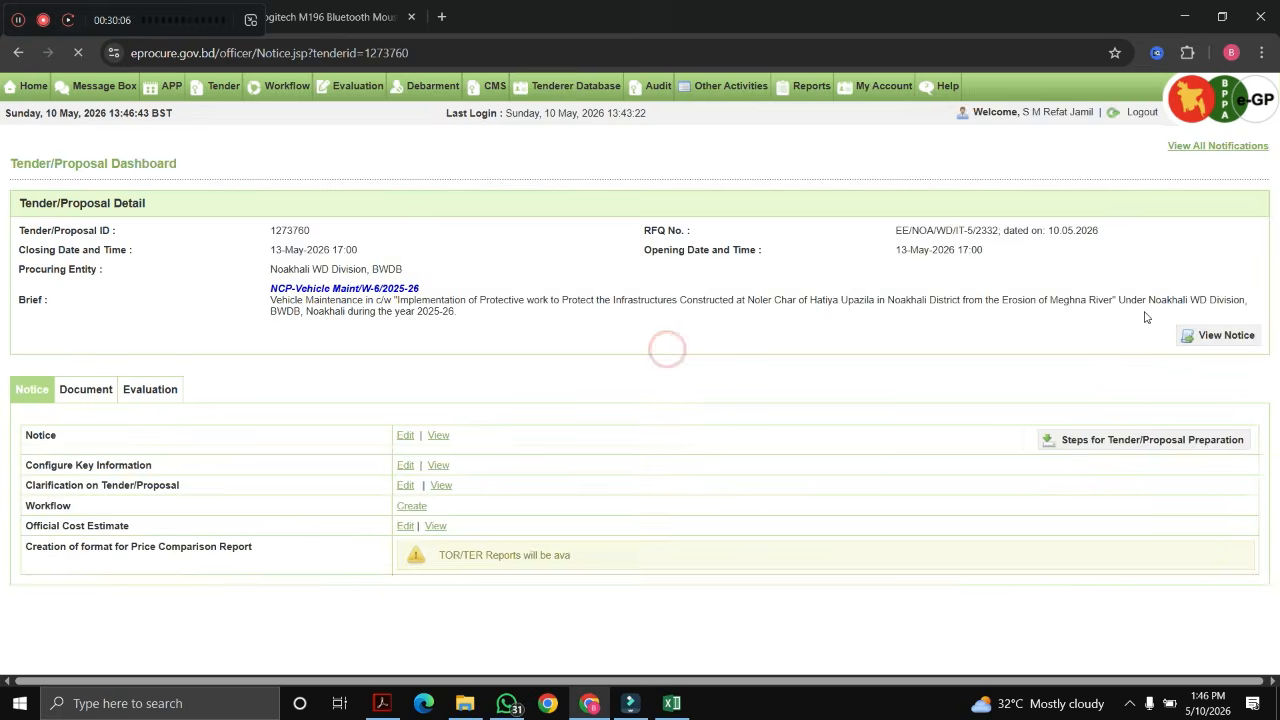
scroll(722, 420, down, 1)
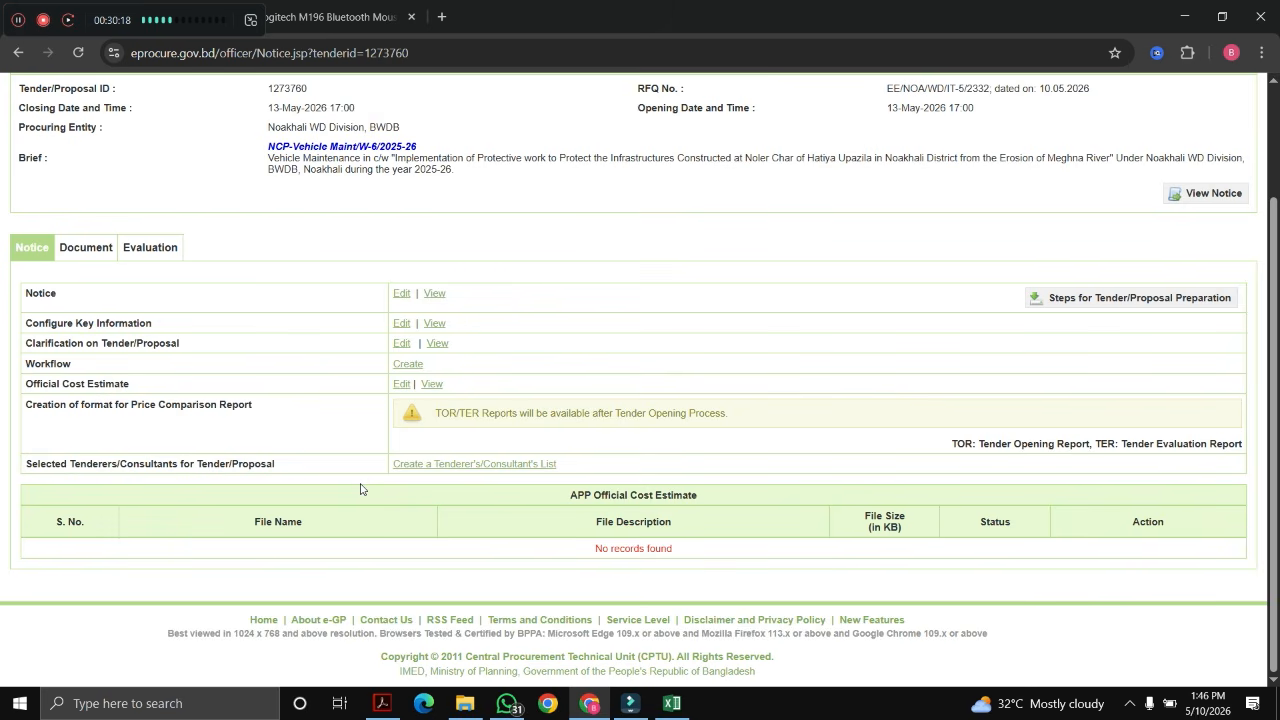
Step: Start the lot's tenderer list, search by the company's e-mail, and add M/S. Mofiz & Sons
click(440, 466)
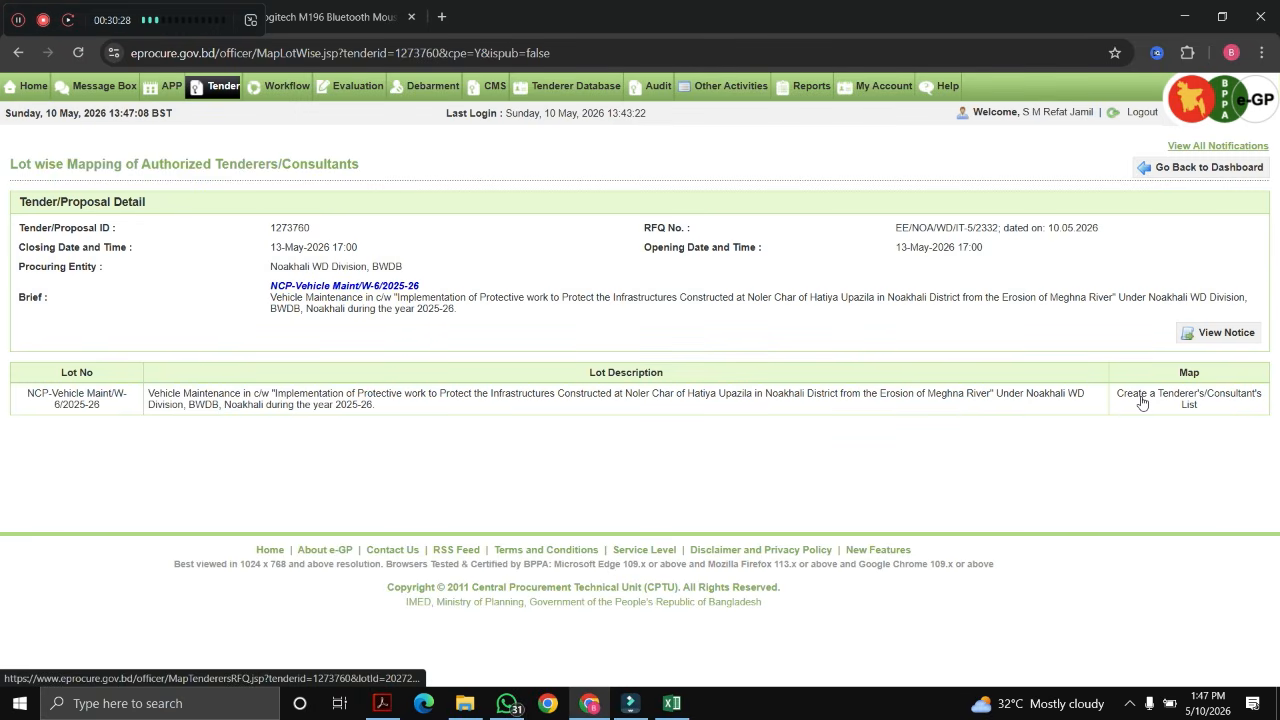
click(1142, 400)
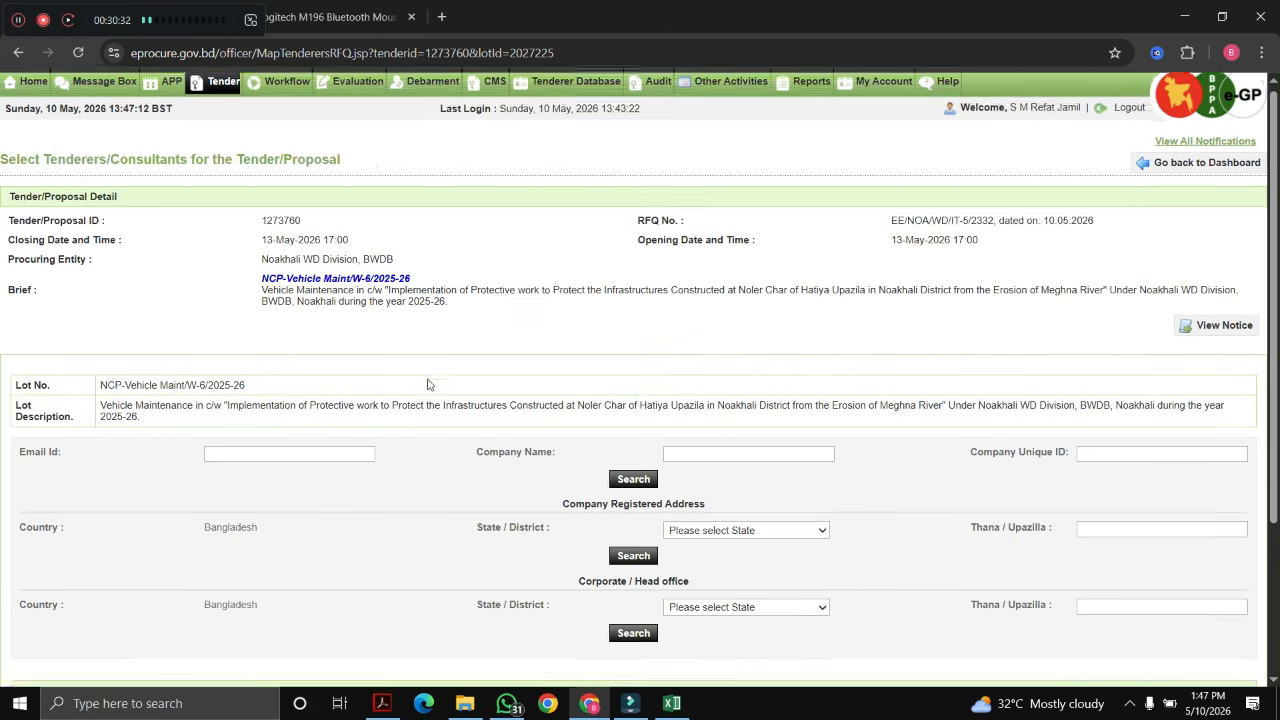
scroll(429, 380, down, 2)
click(318, 296)
text(t)
key(BackSpace)
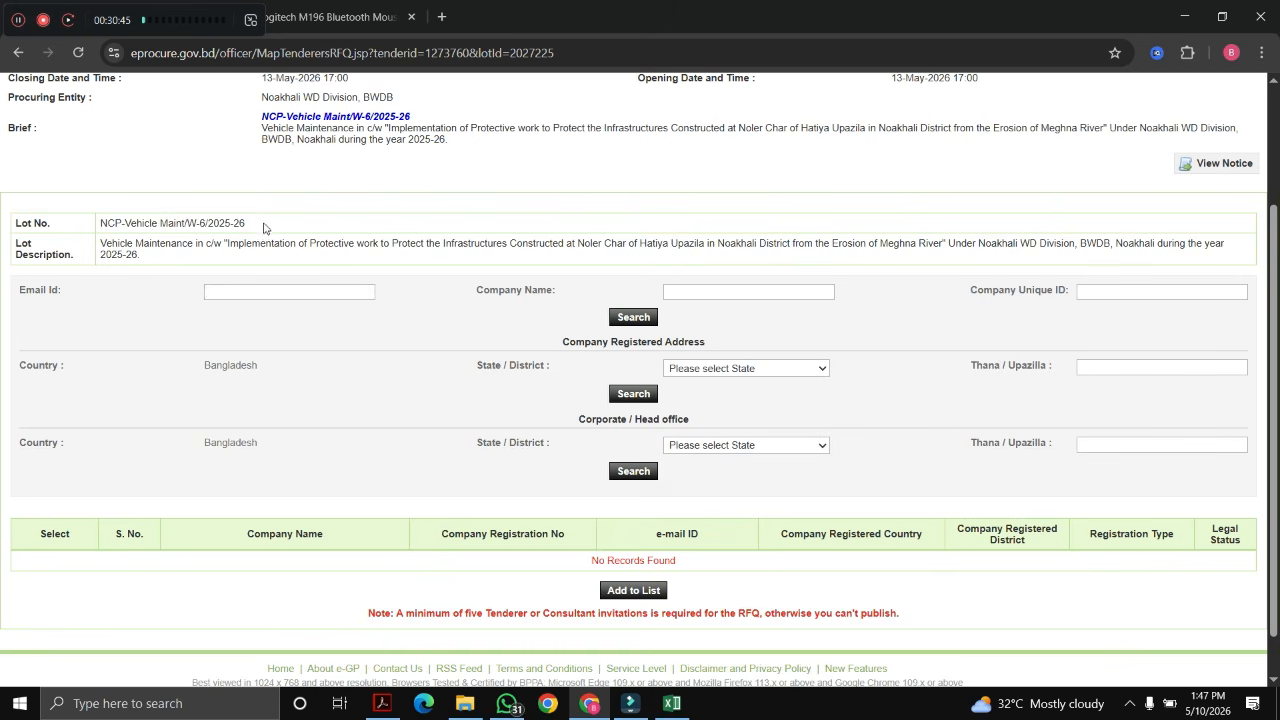
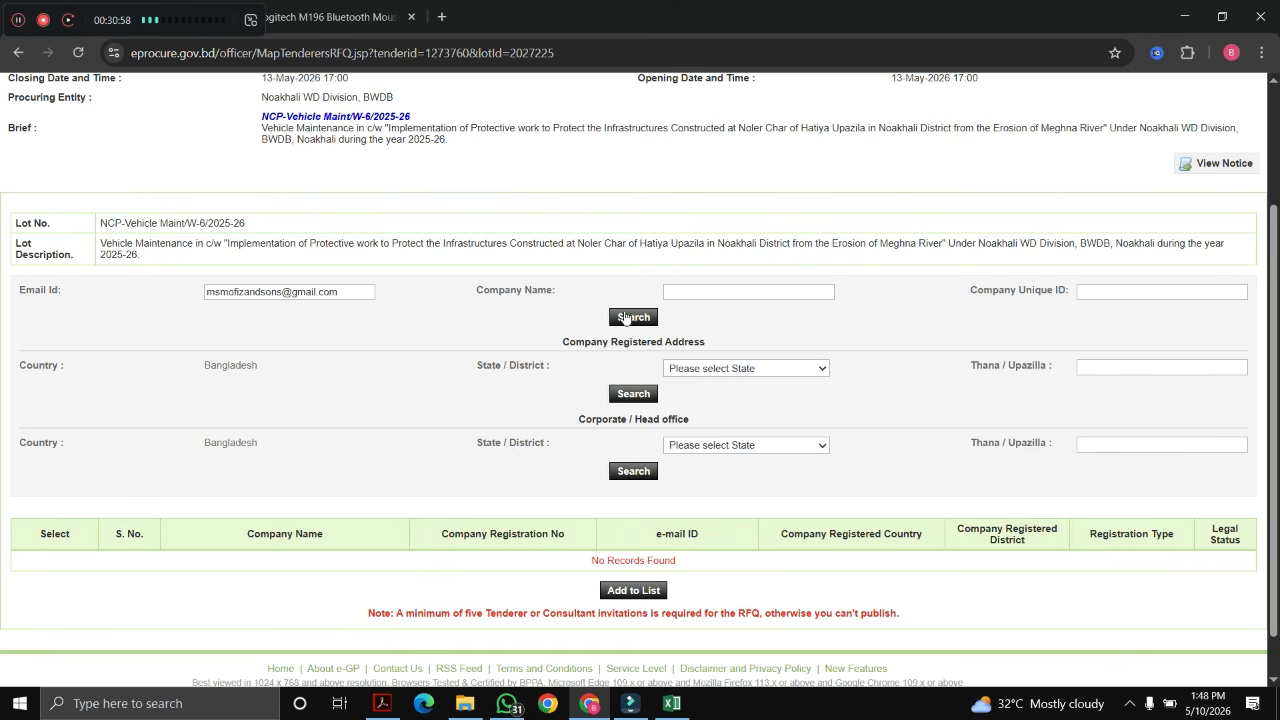
click(622, 318)
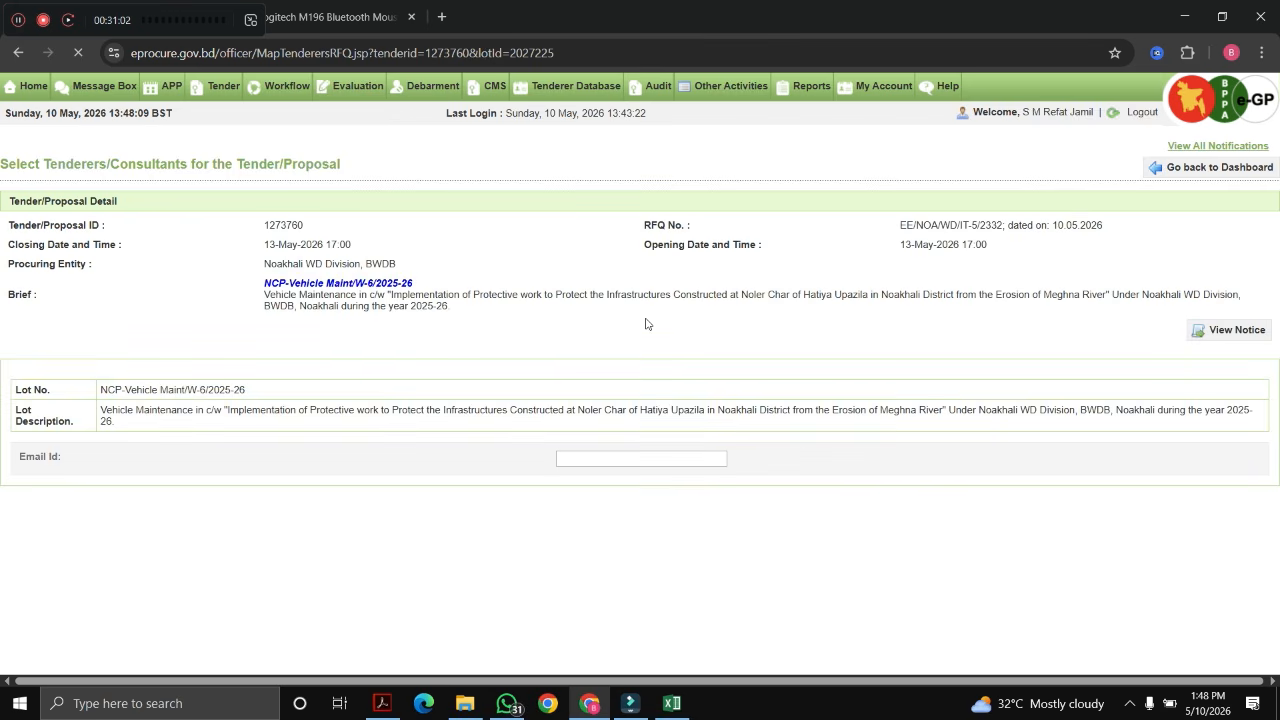
scroll(647, 344, down, 3)
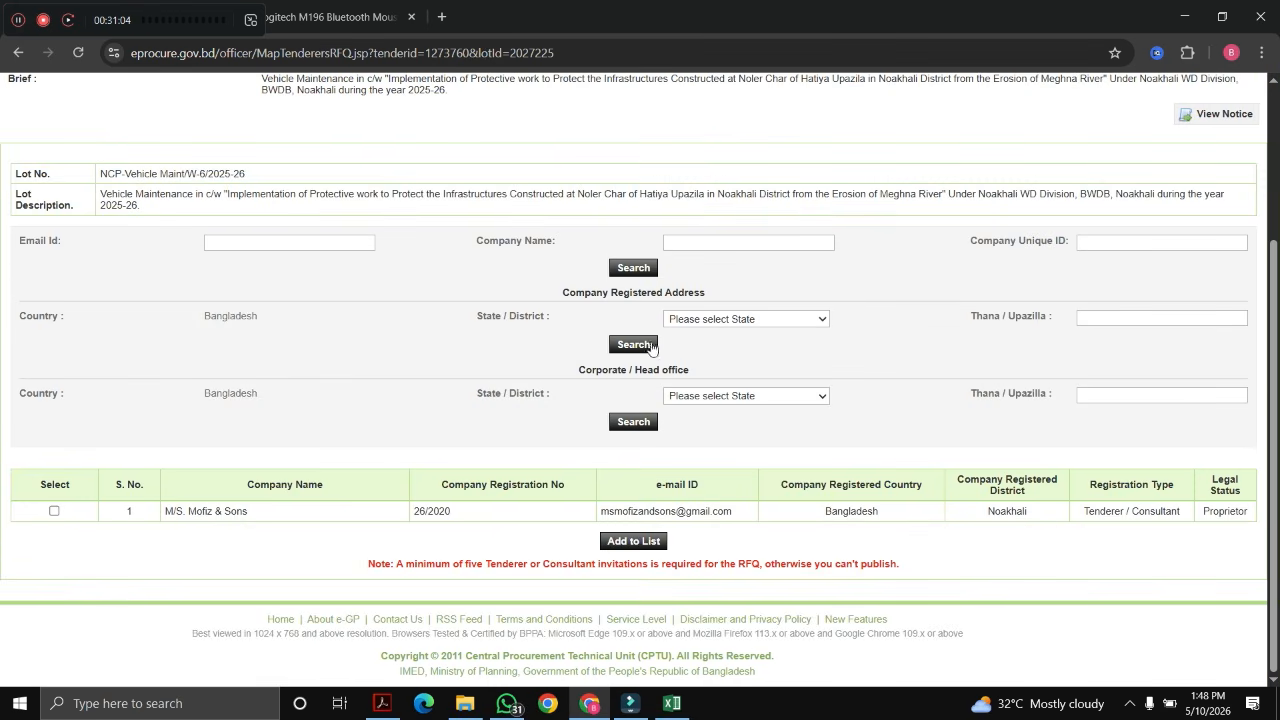
click(54, 511)
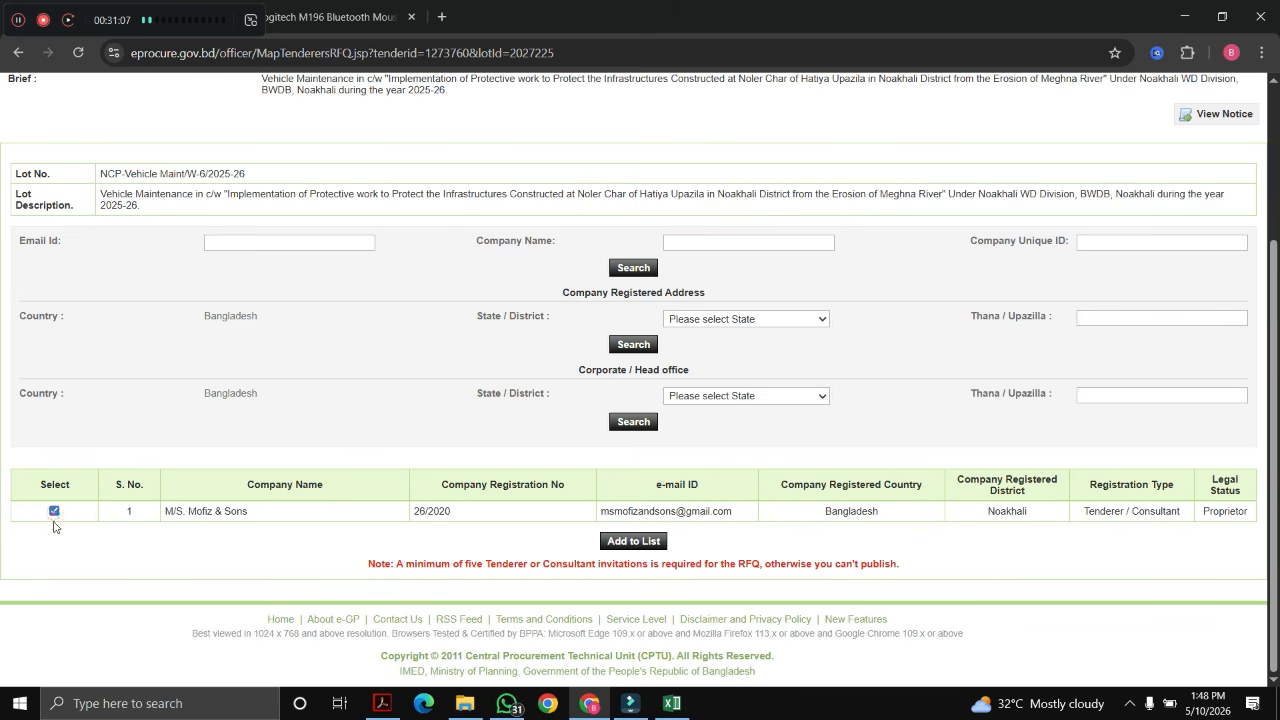
click(621, 548)
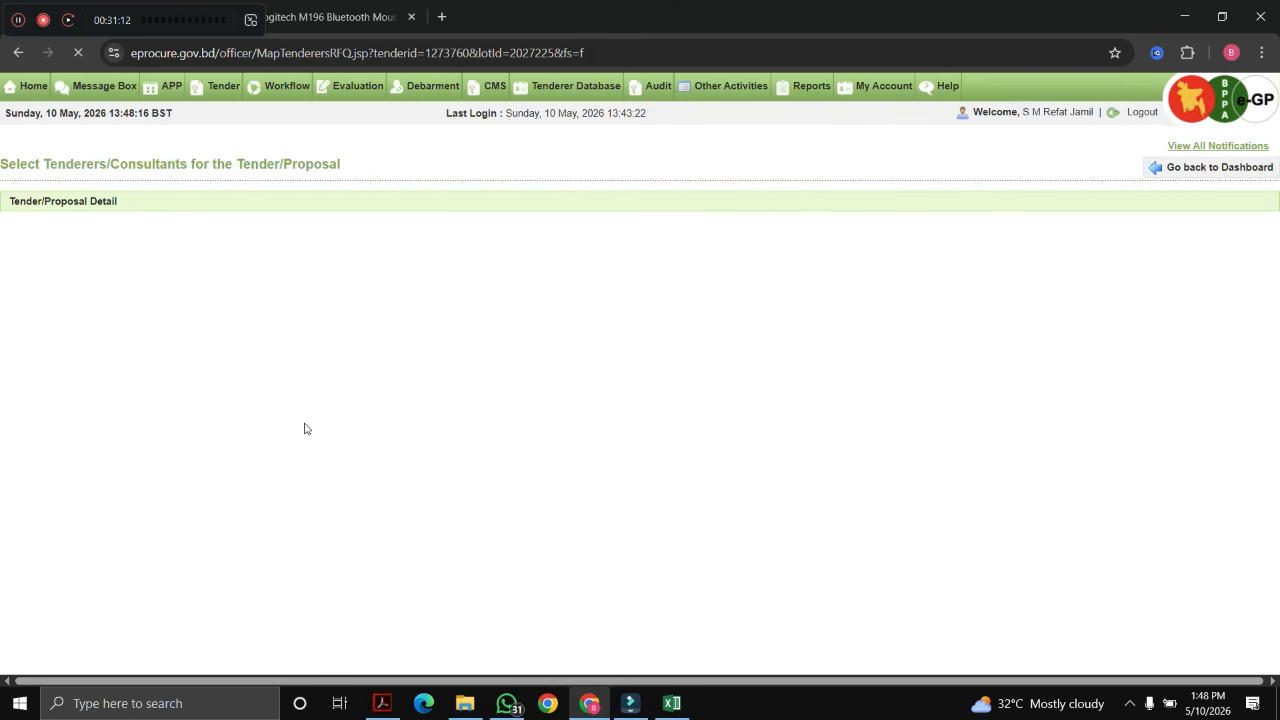
scroll(306, 428, down, 5)
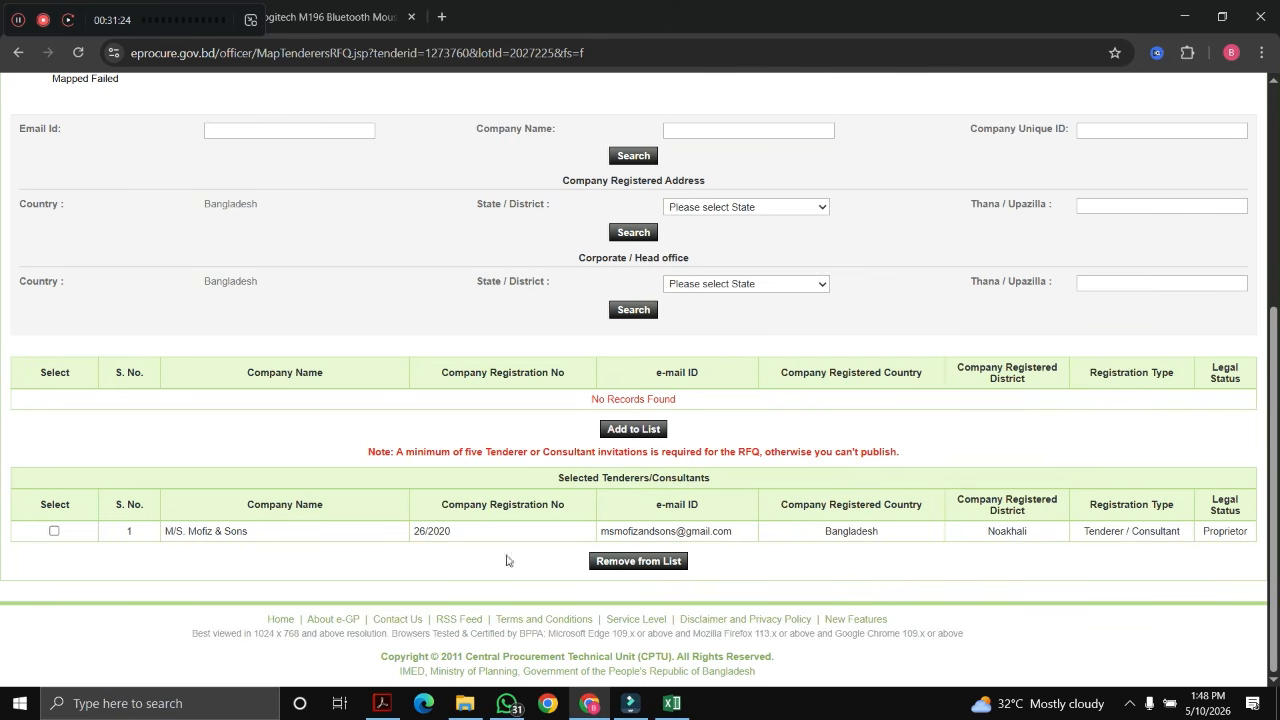
Step: Remove M/S. Mofiz & Sons from the selected list and search a previously used tenderer e-mail
click(54, 531)
click(620, 562)
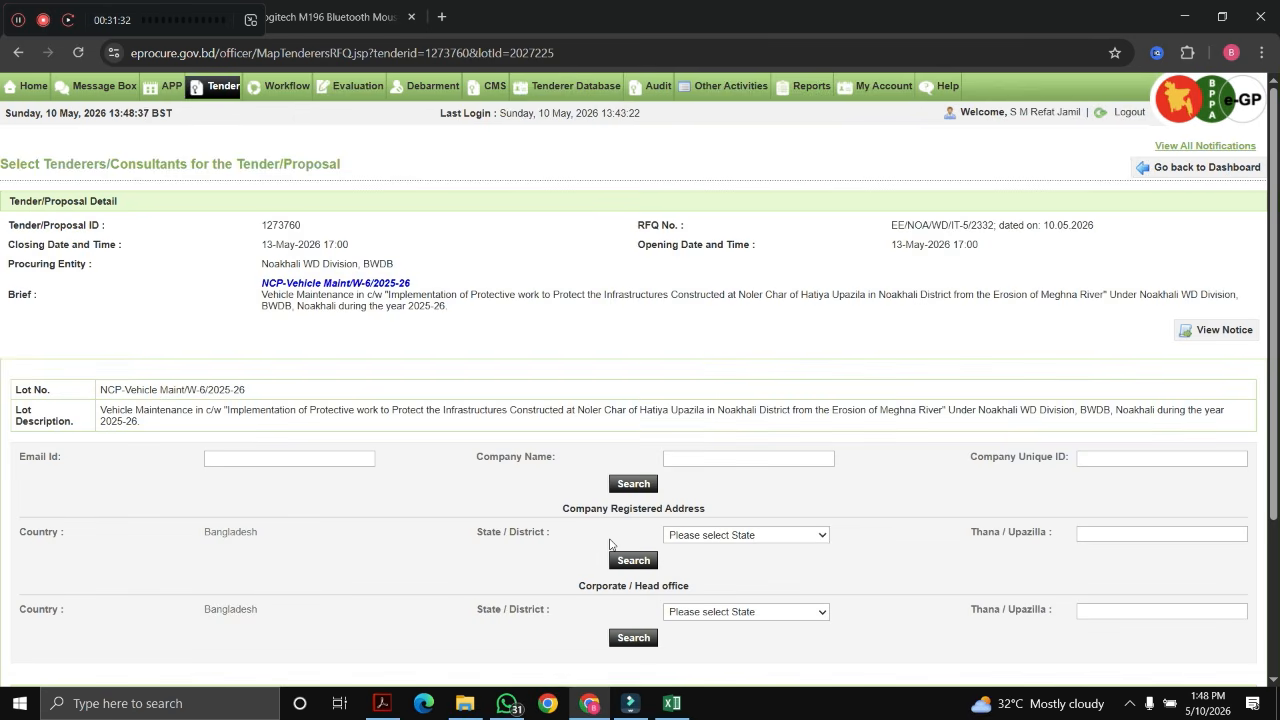
scroll(600, 550, down, 5)
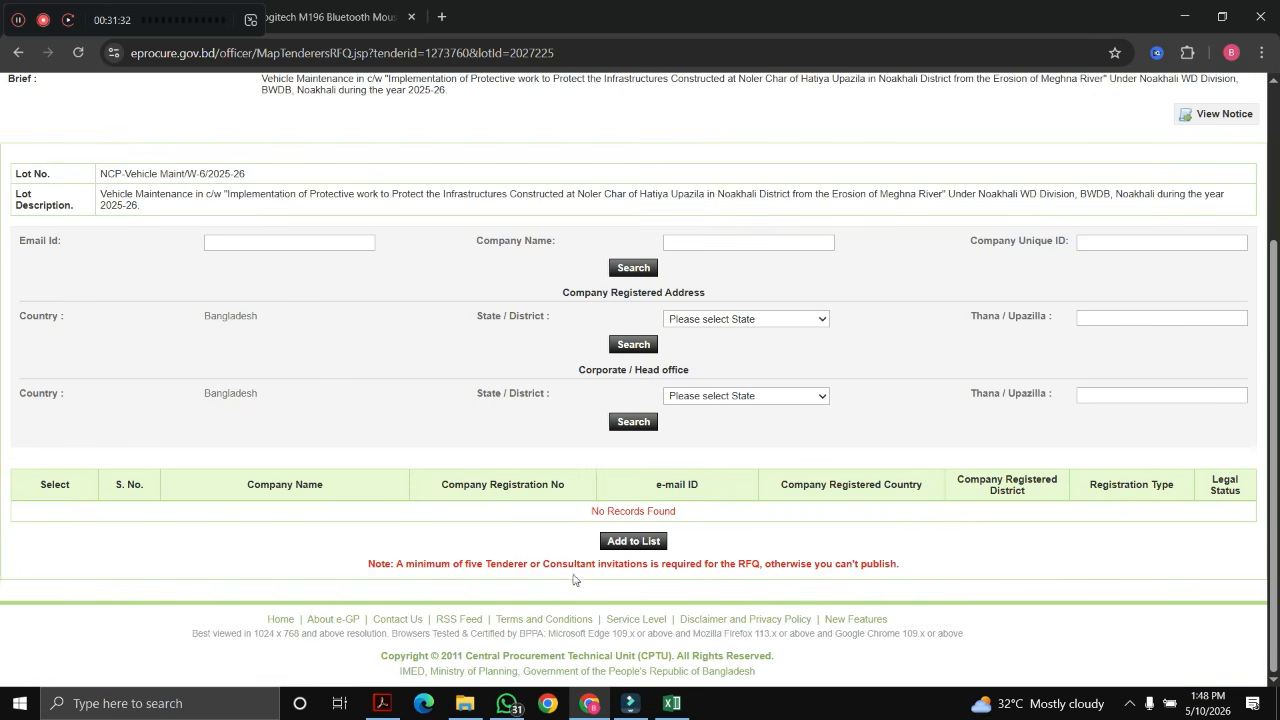
click(207, 241)
click(390, 313)
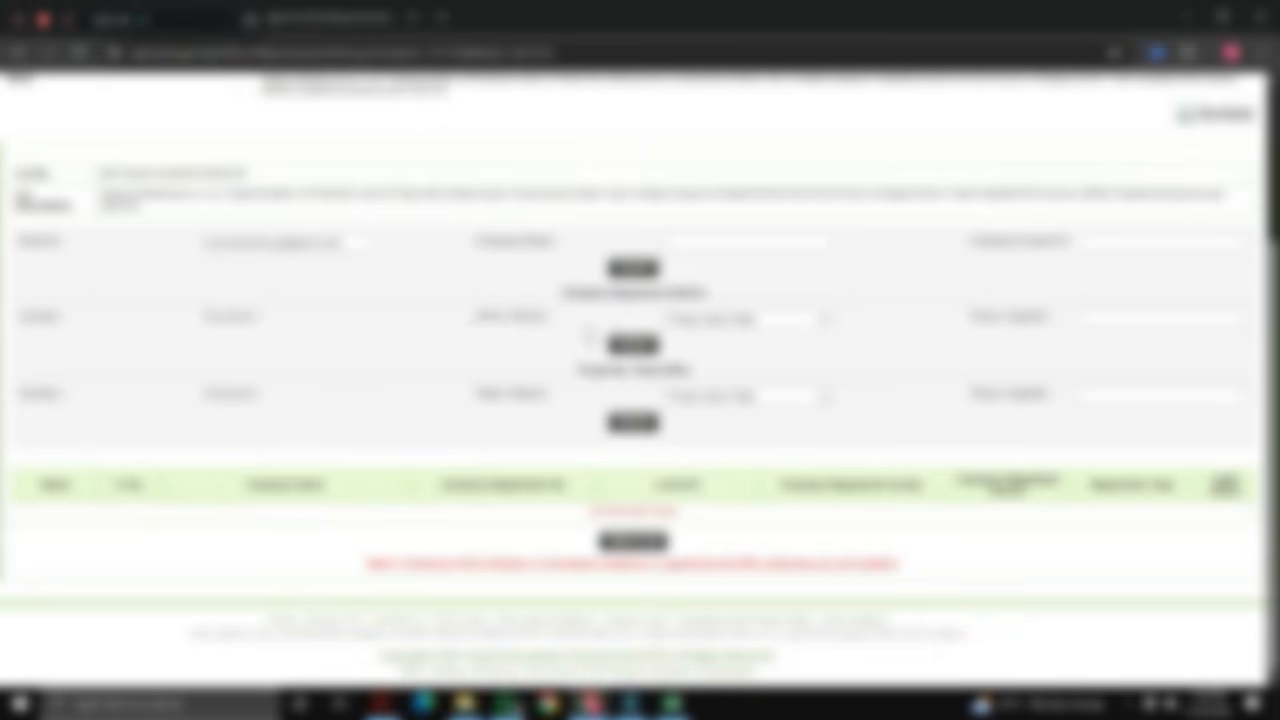
click(630, 267)
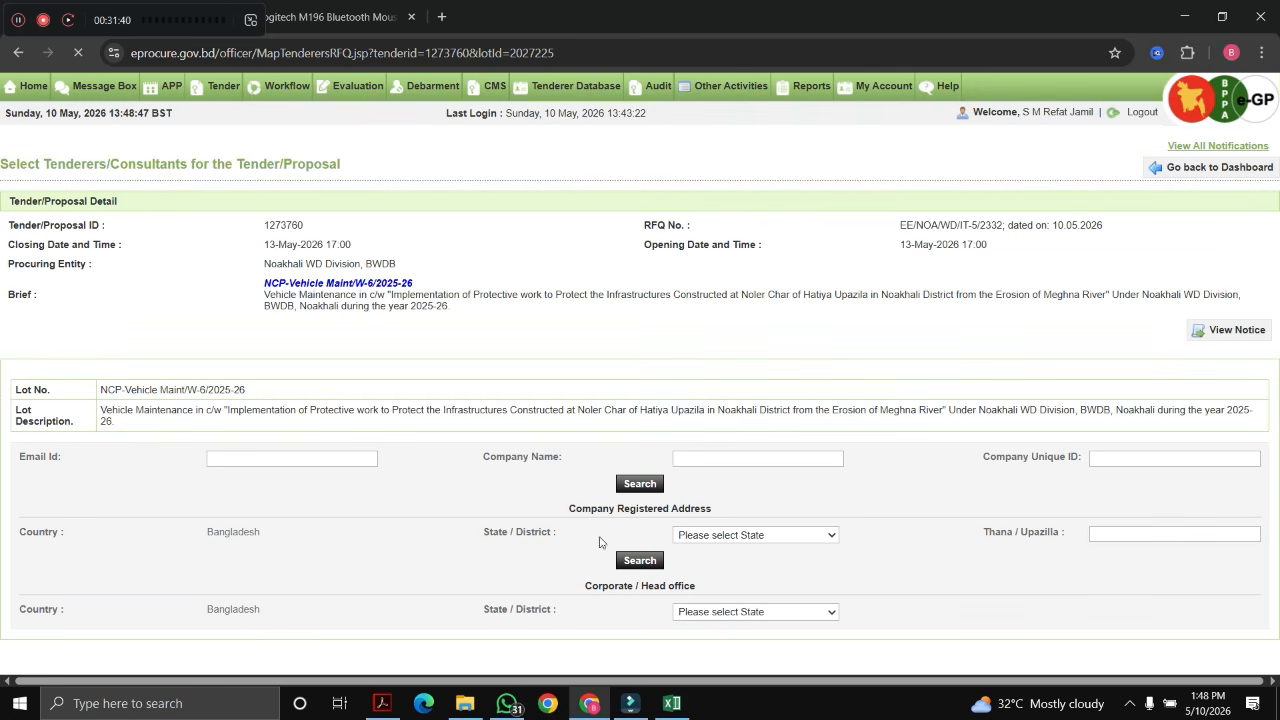
Step: Search again and add M/S Megna Traders, bringing the selected tenderers to five
scroll(520, 518, down, 1)
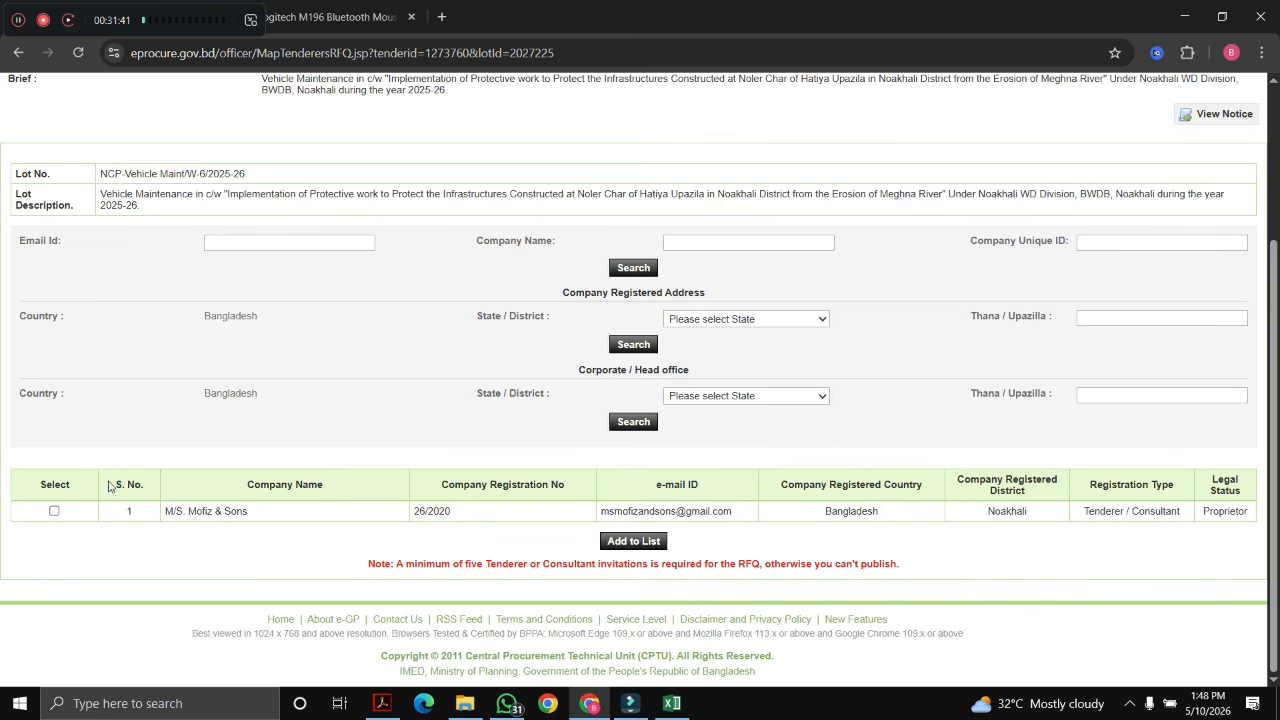
scroll(477, 517, up, 2)
scroll(96, 436, down, 1)
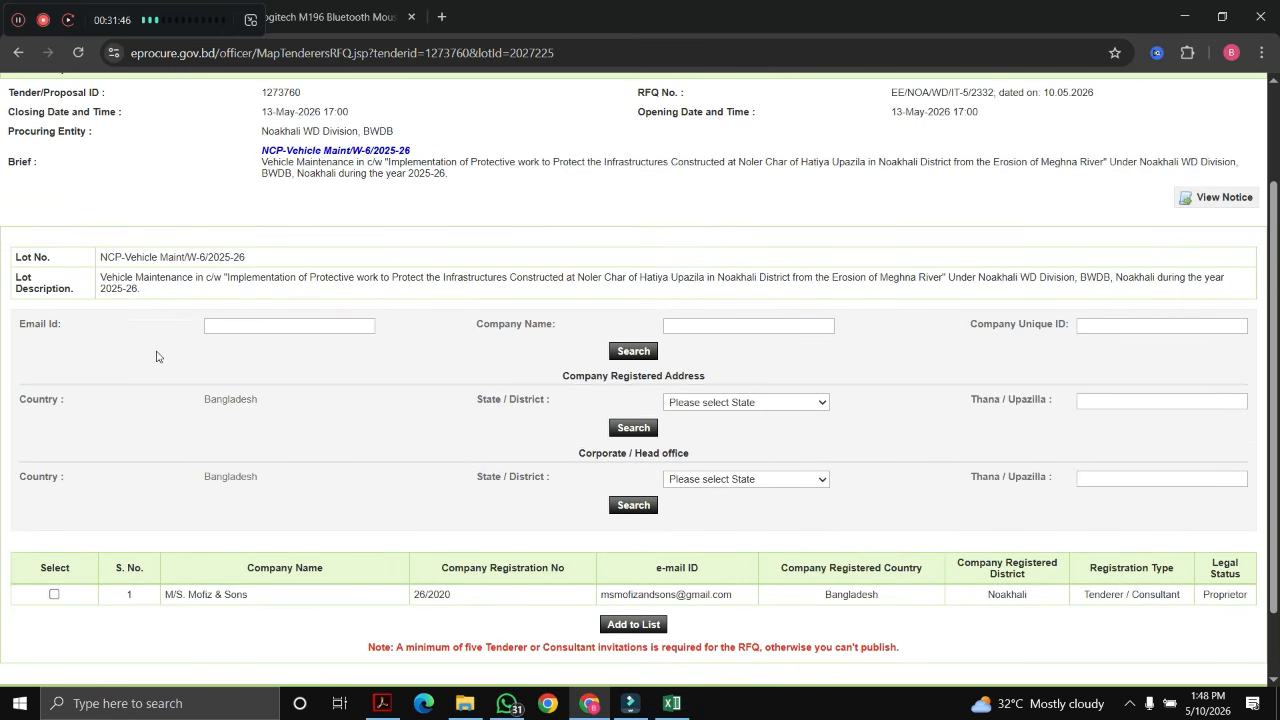
click(18, 21)
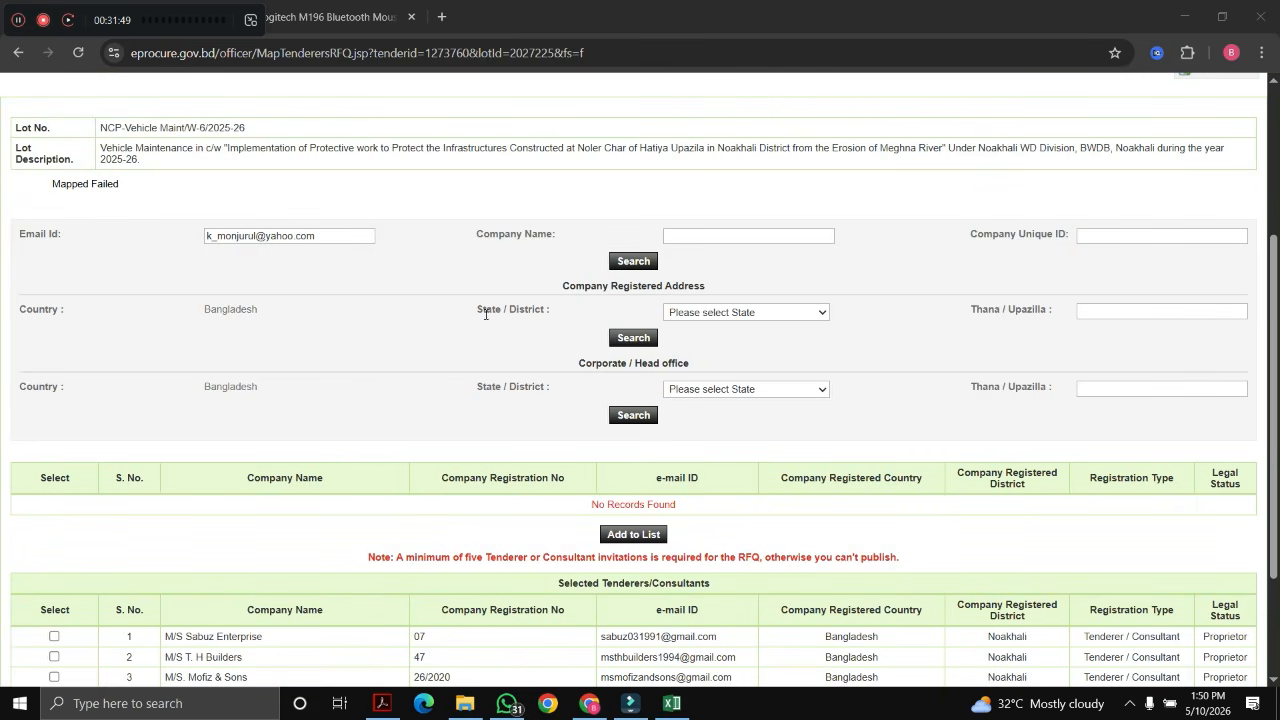
scroll(485, 313, down, 2)
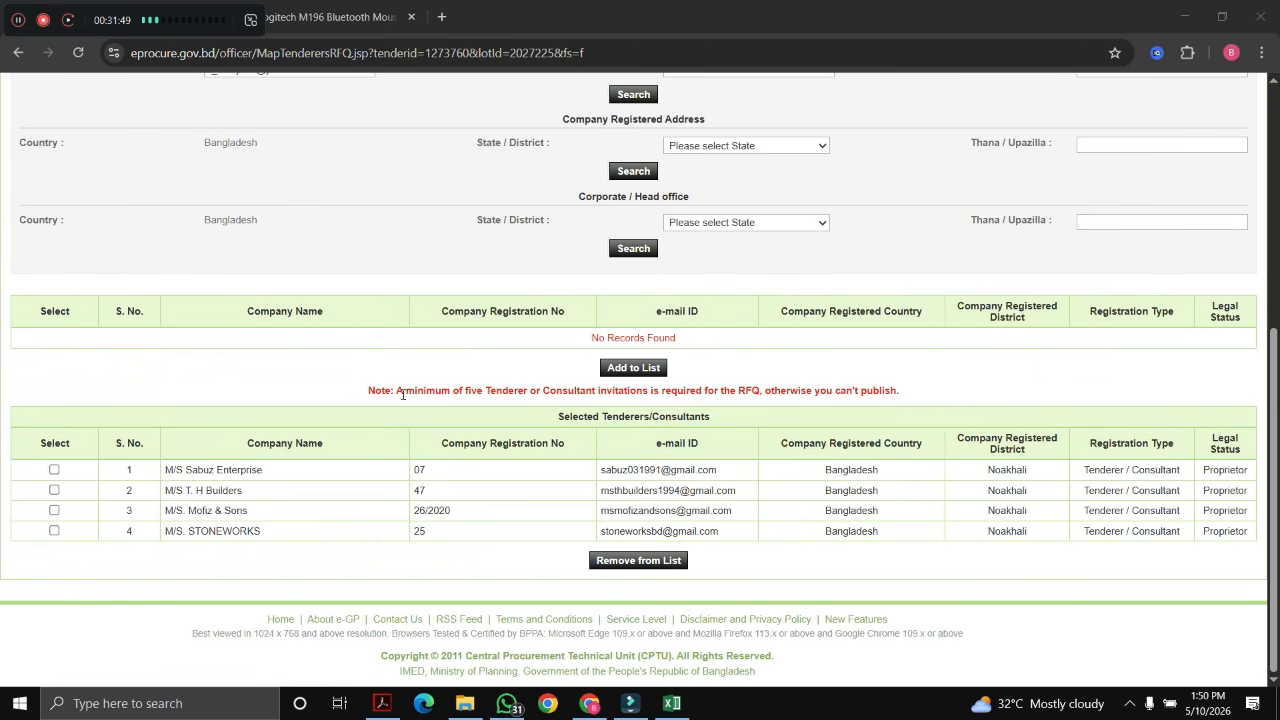
scroll(471, 508, up, 4)
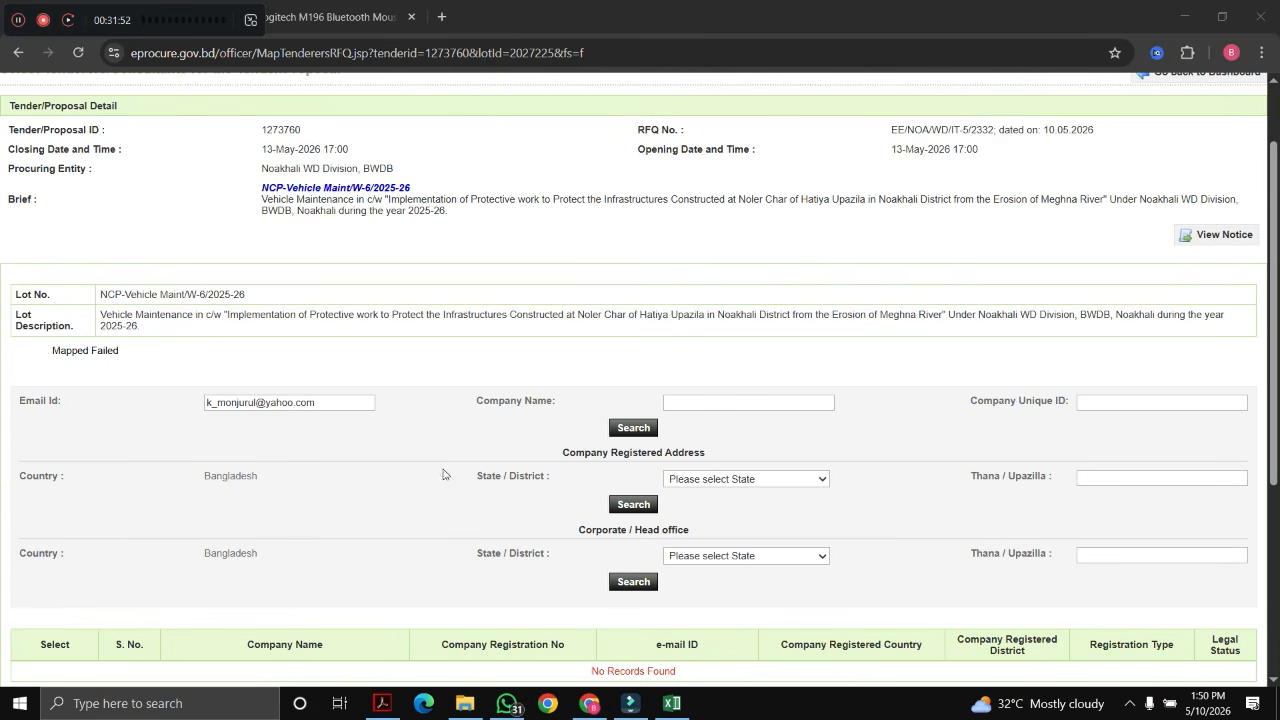
click(627, 428)
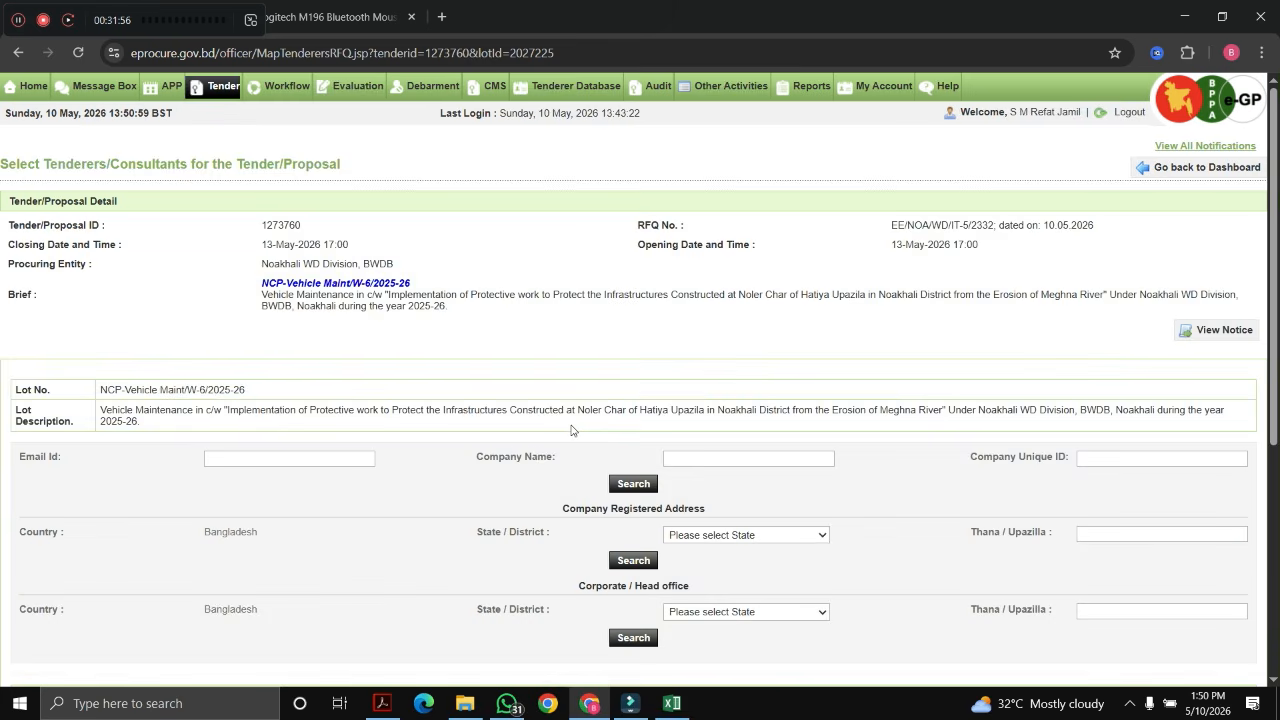
scroll(571, 430, down, 4)
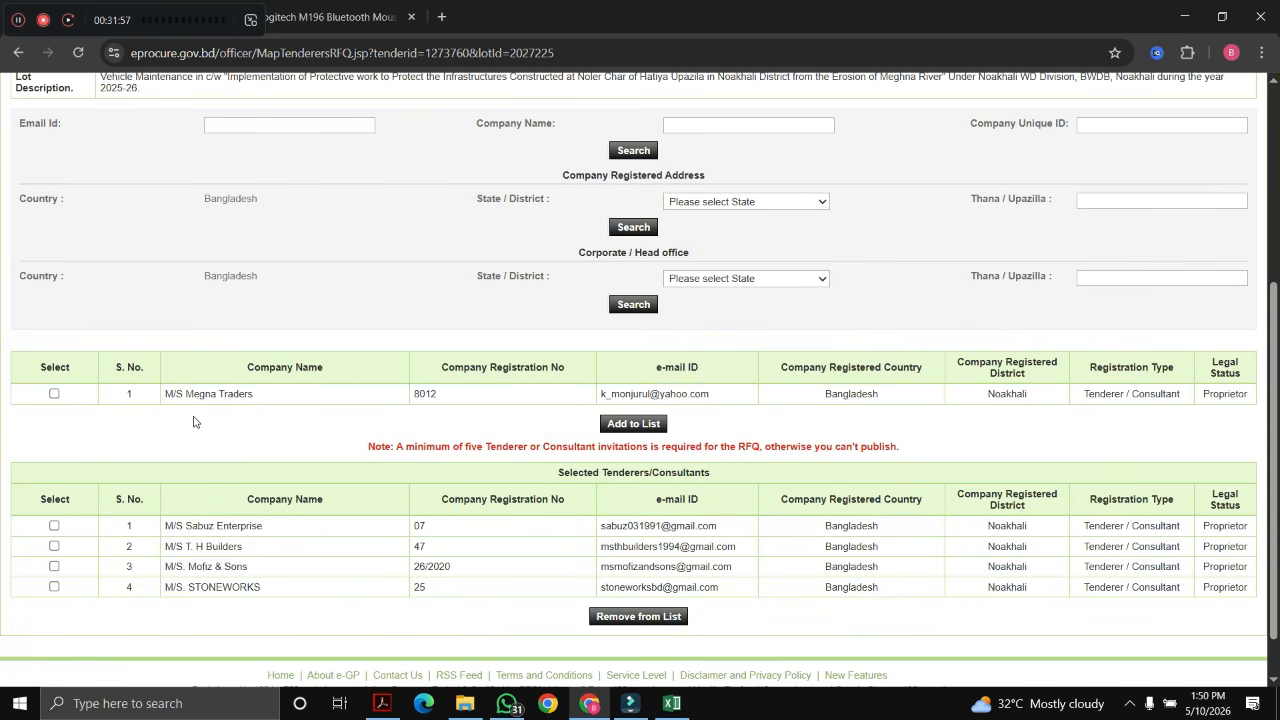
click(54, 393)
click(611, 427)
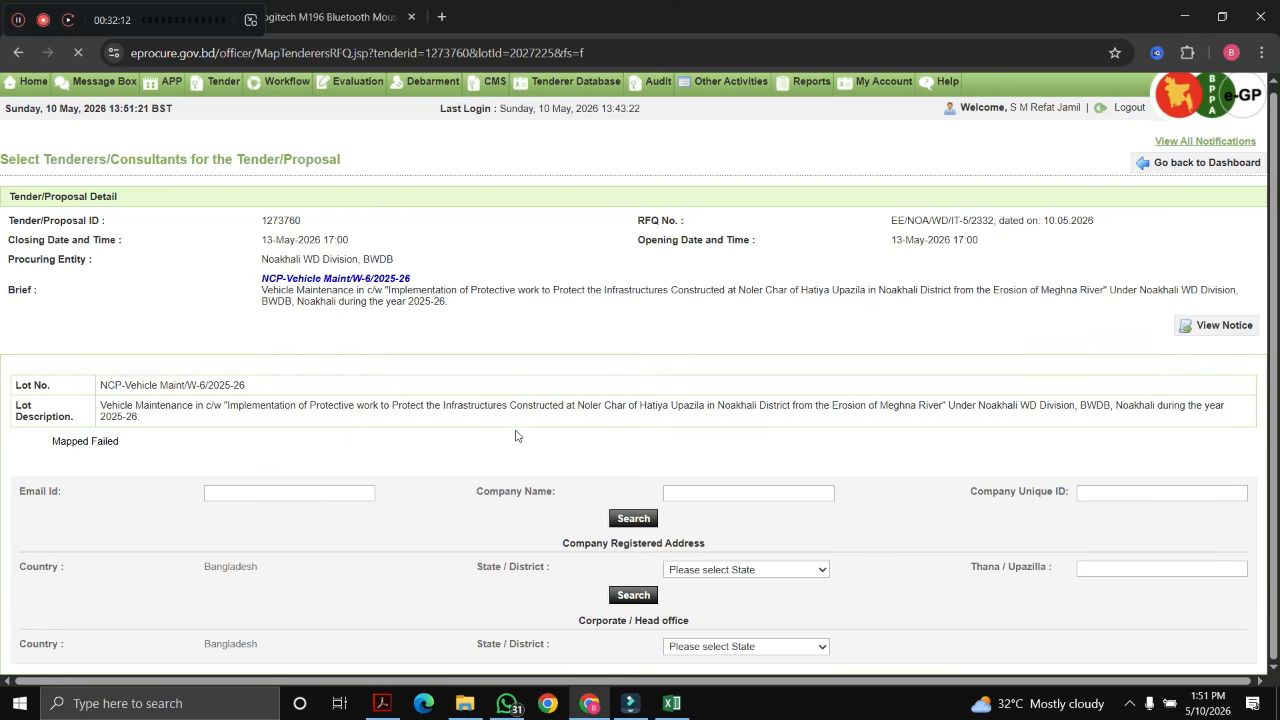
scroll(546, 447, down, 5)
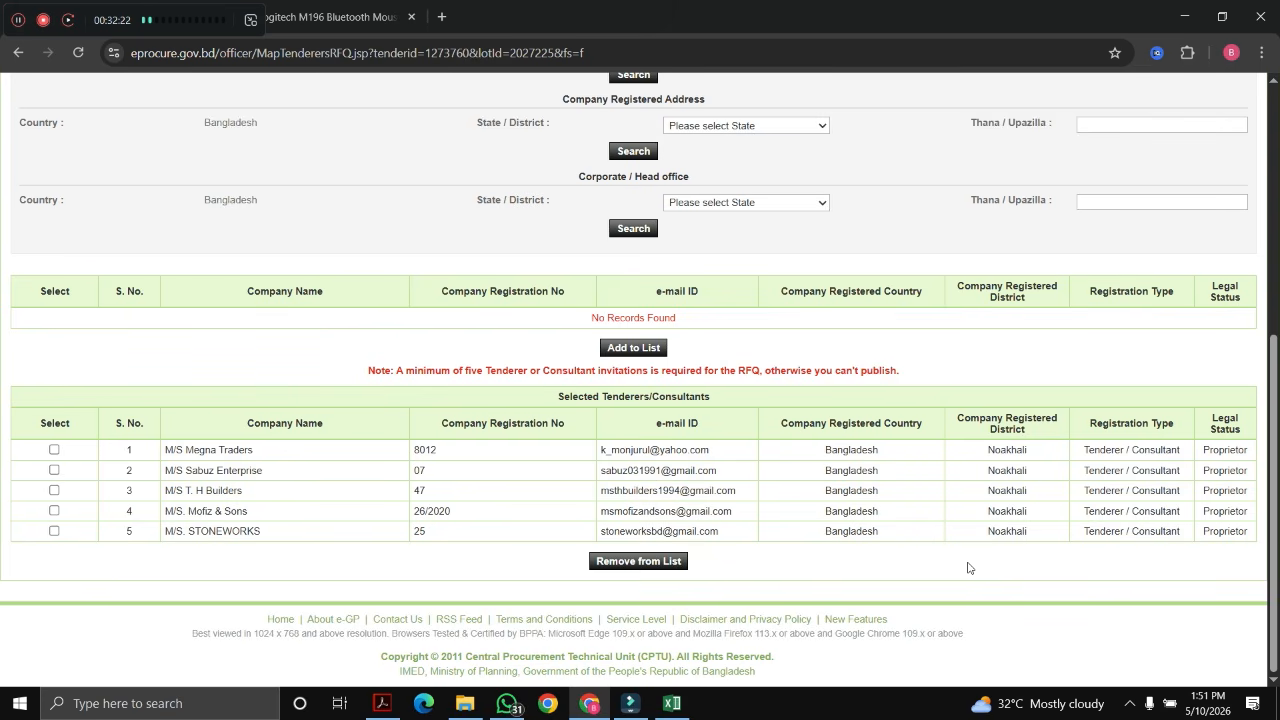
scroll(967, 568, up, 5)
Step: Create the notice workflow with 0 reviewers and PE as initiator and approver, and submit it
click(1159, 175)
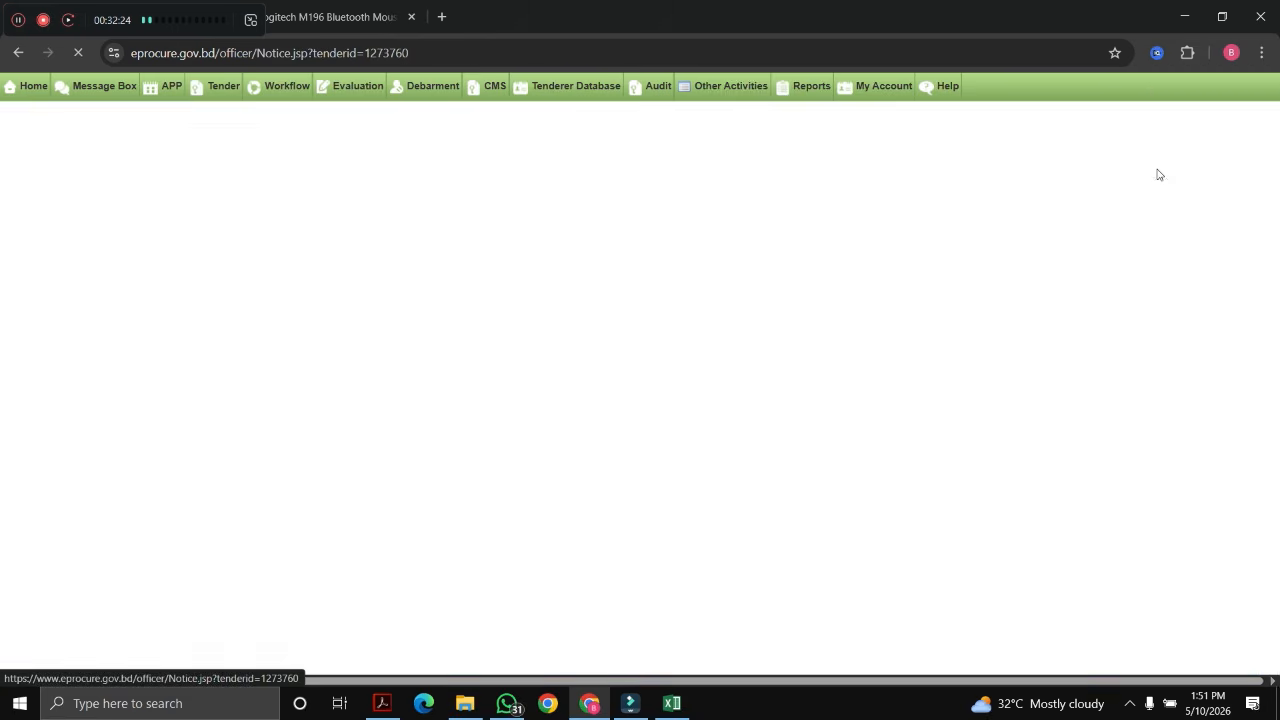
scroll(495, 380, down, 2)
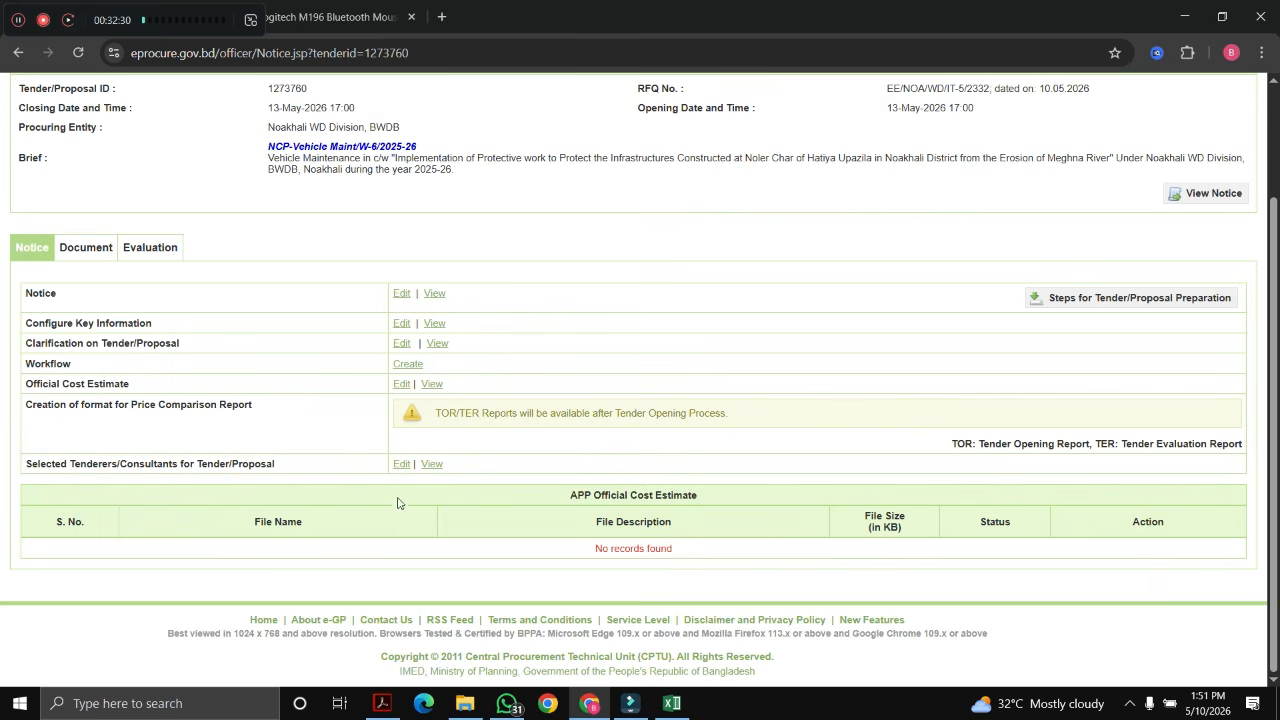
scroll(400, 503, up, 2)
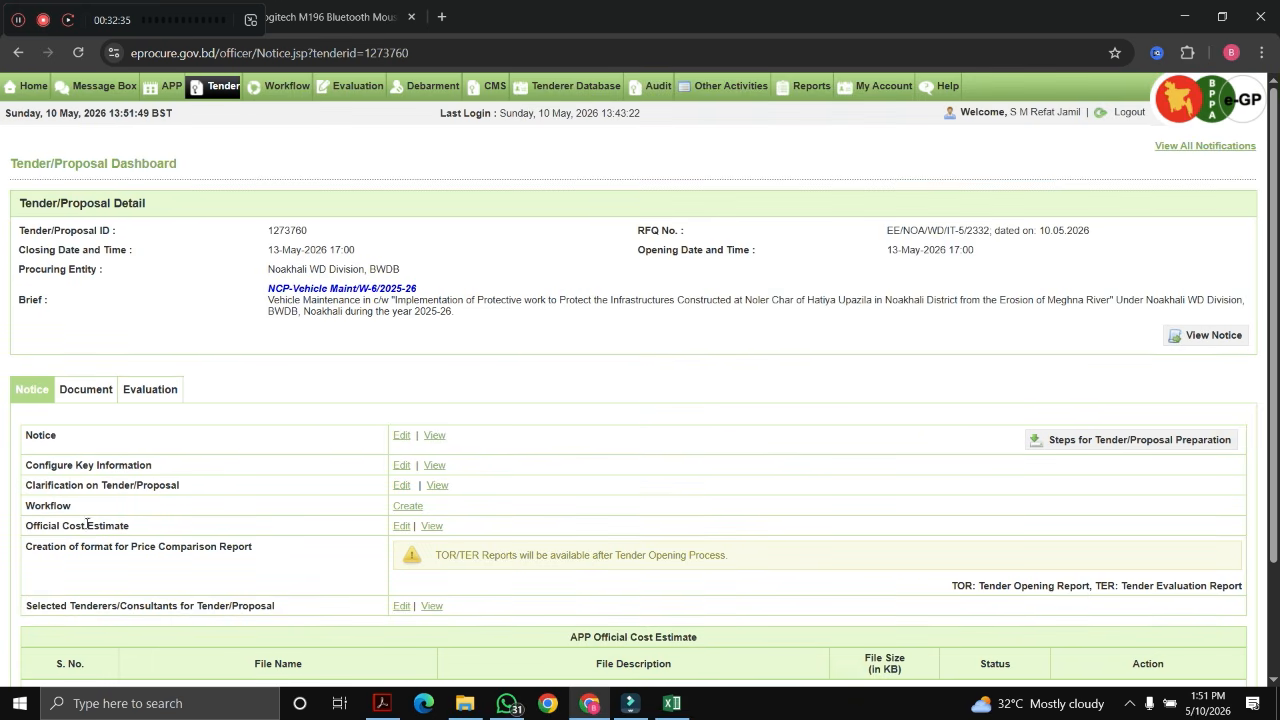
click(408, 507)
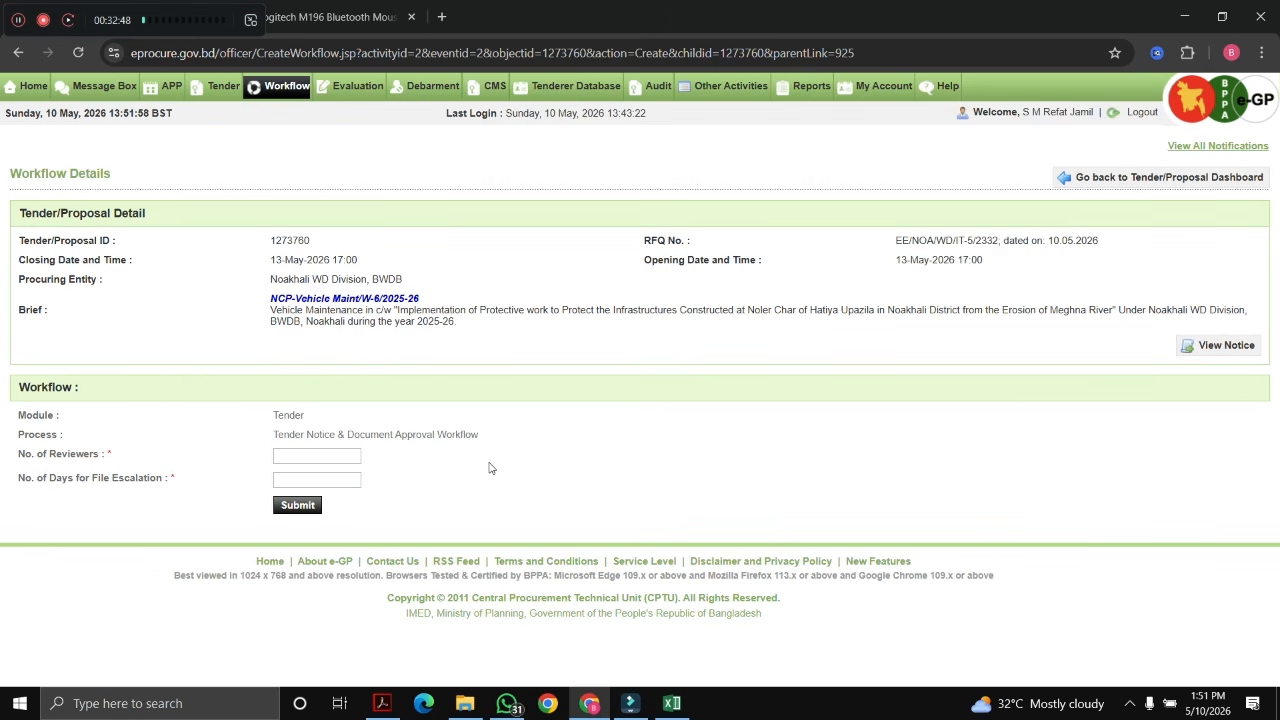
click(314, 456)
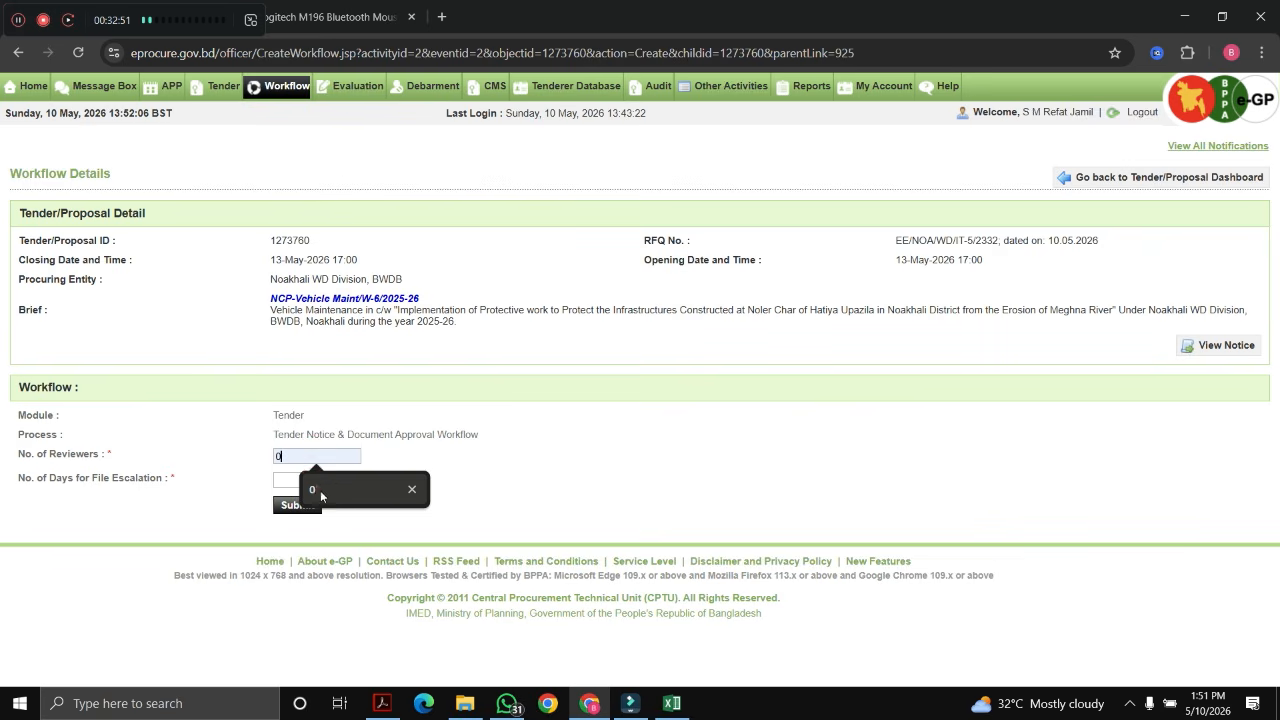
click(319, 489)
click(296, 481)
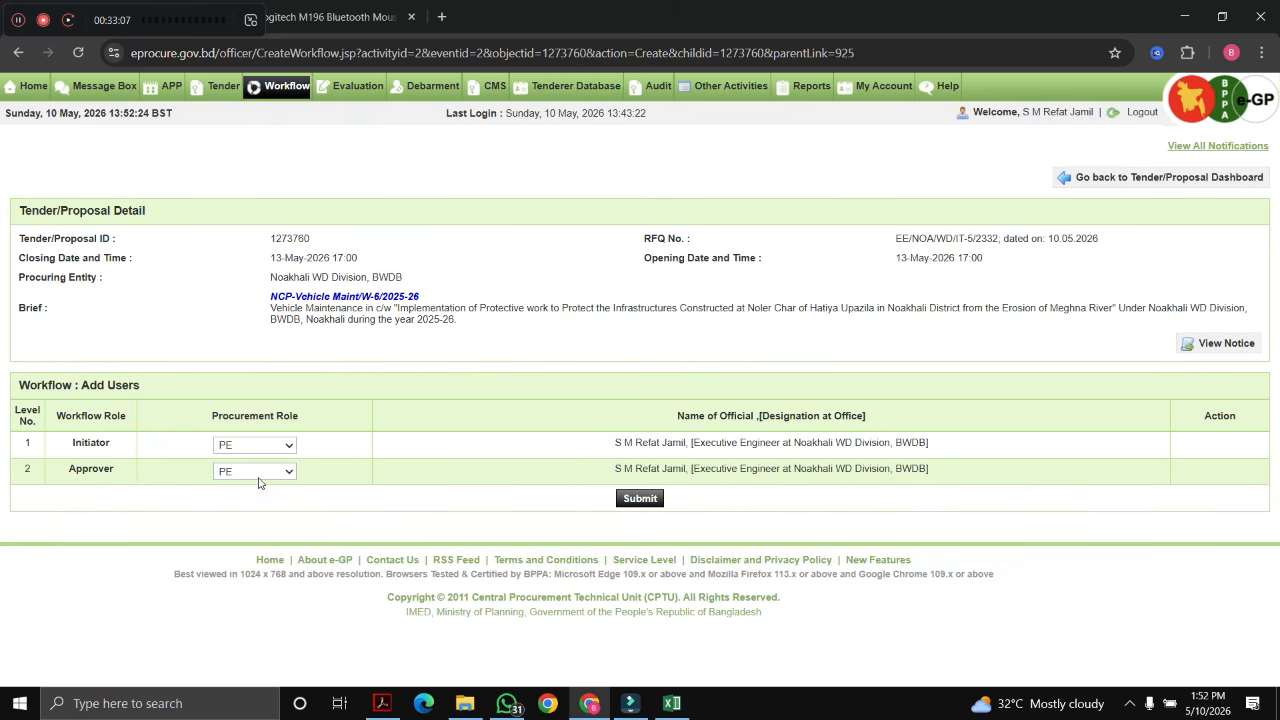
click(639, 498)
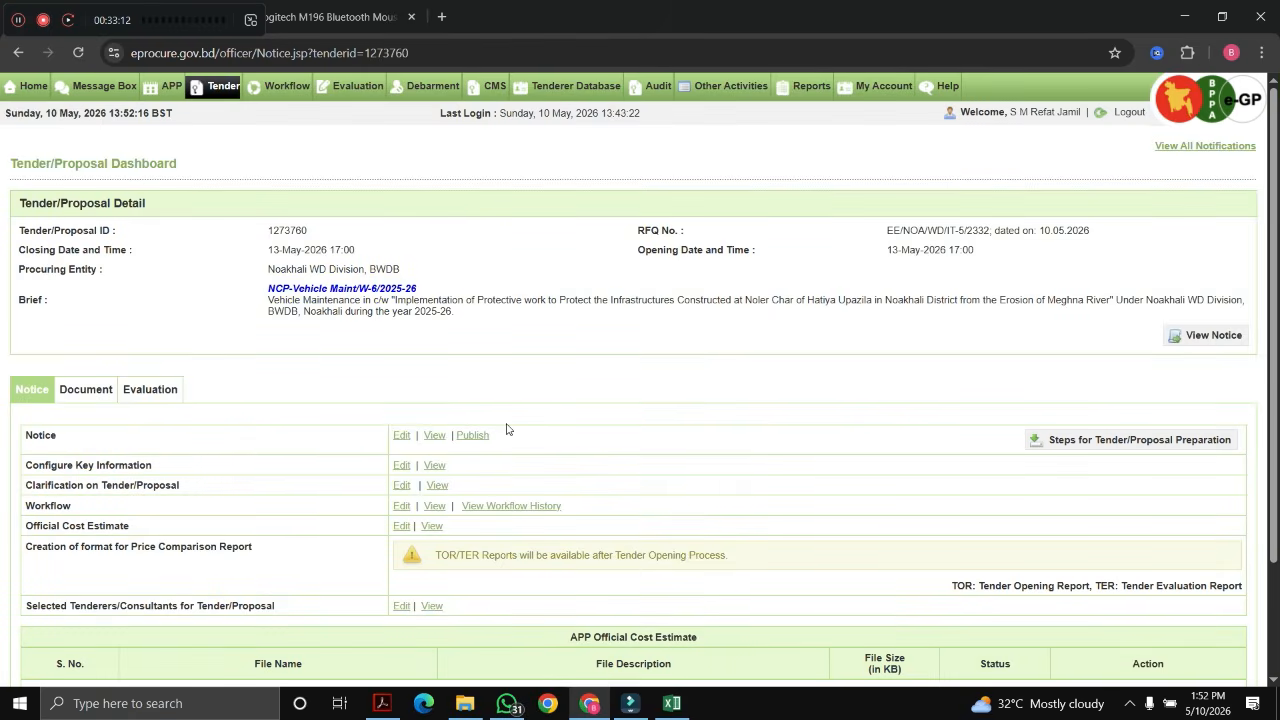
Step: Publish the tender notice with the comment 'Punlished' and confirm the publication
scroll(509, 429, down, 3)
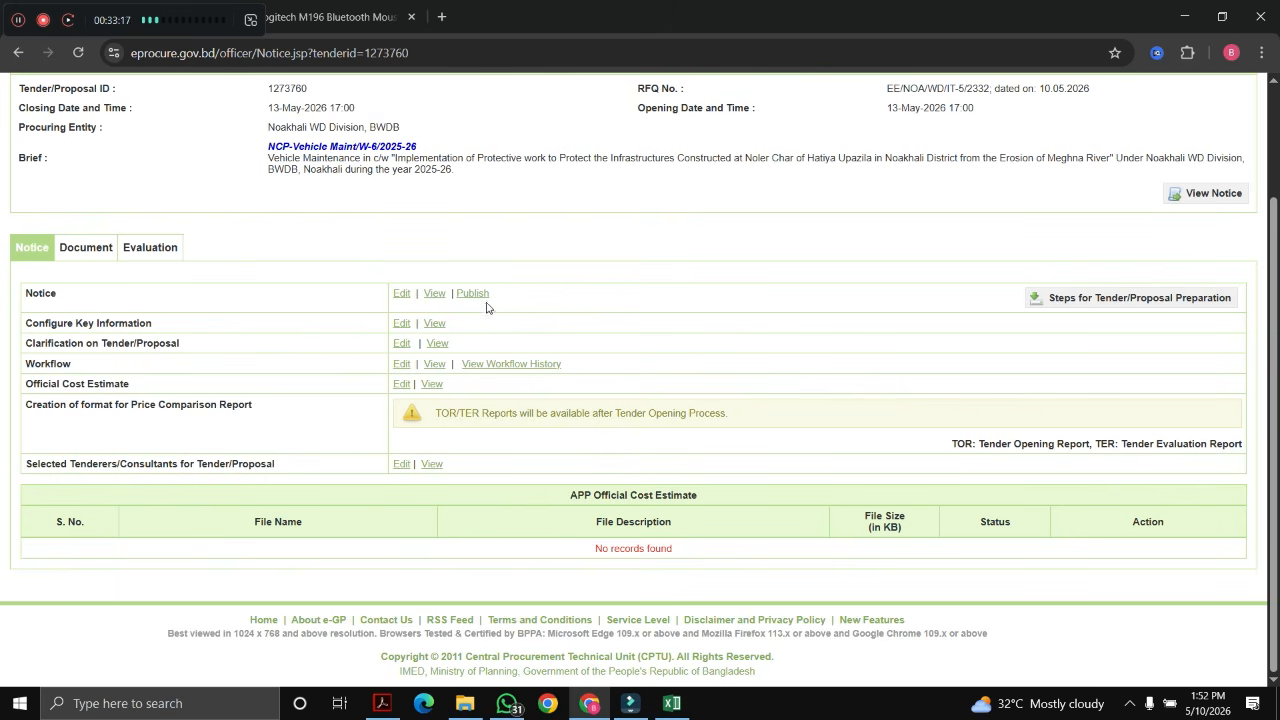
scroll(495, 320, up, 2)
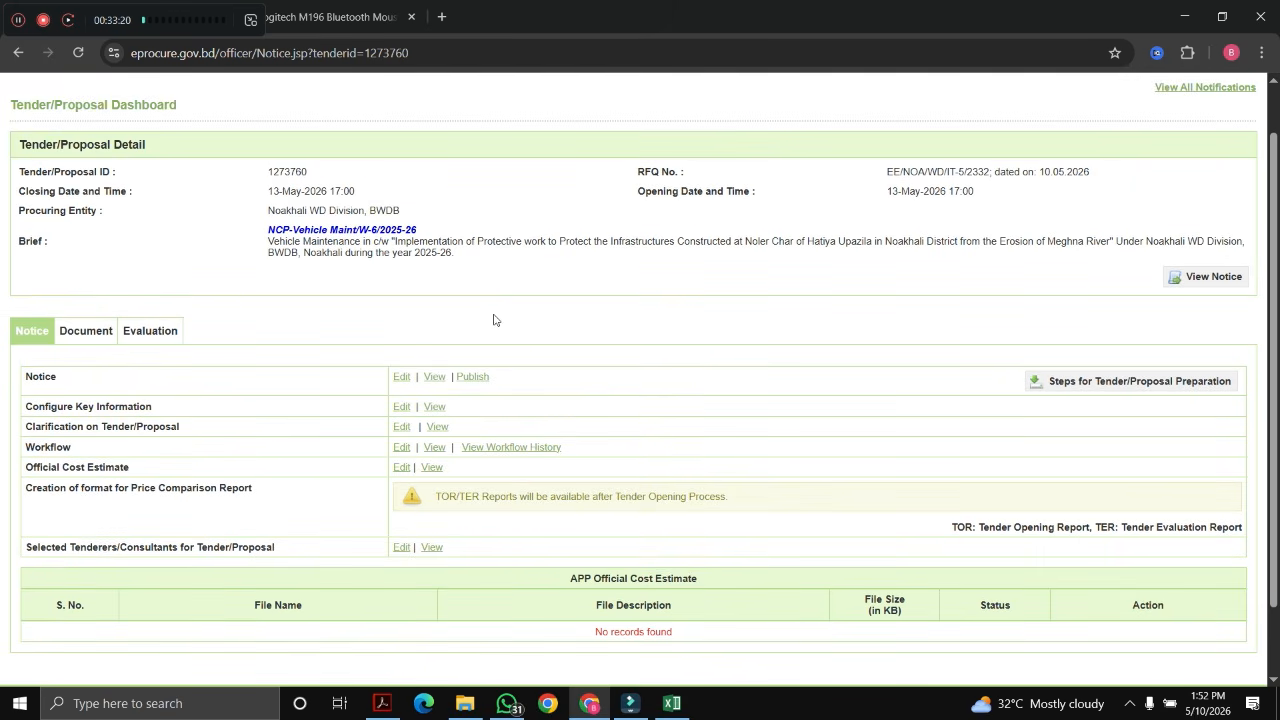
drag(273, 333, 40, 332)
click(323, 323)
click(474, 378)
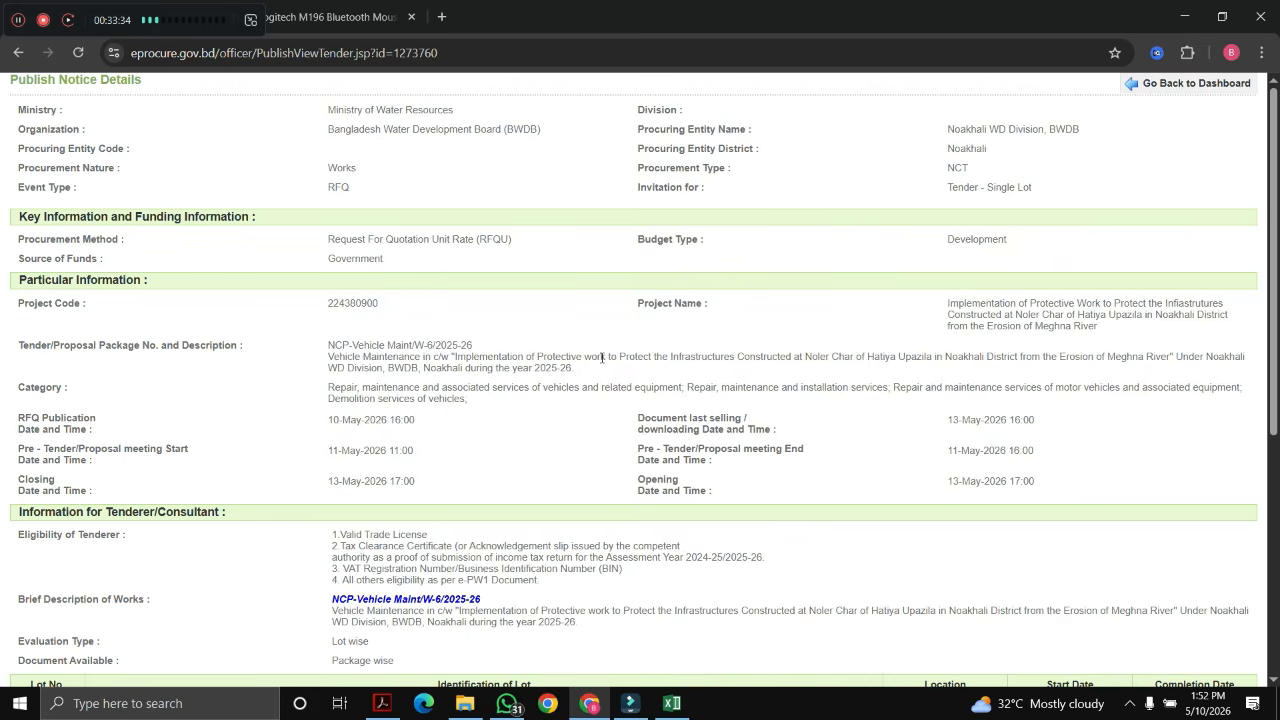
scroll(602, 357, down, 3)
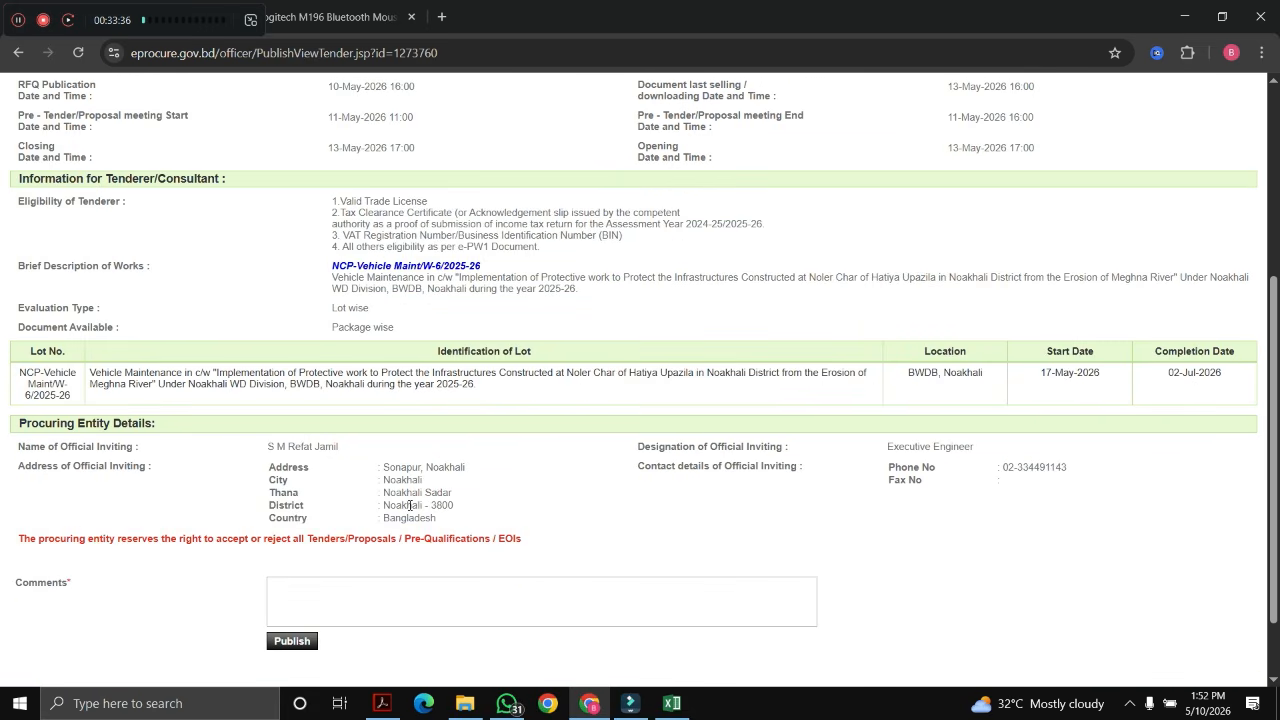
scroll(806, 277, up, 3)
scroll(589, 334, down, 4)
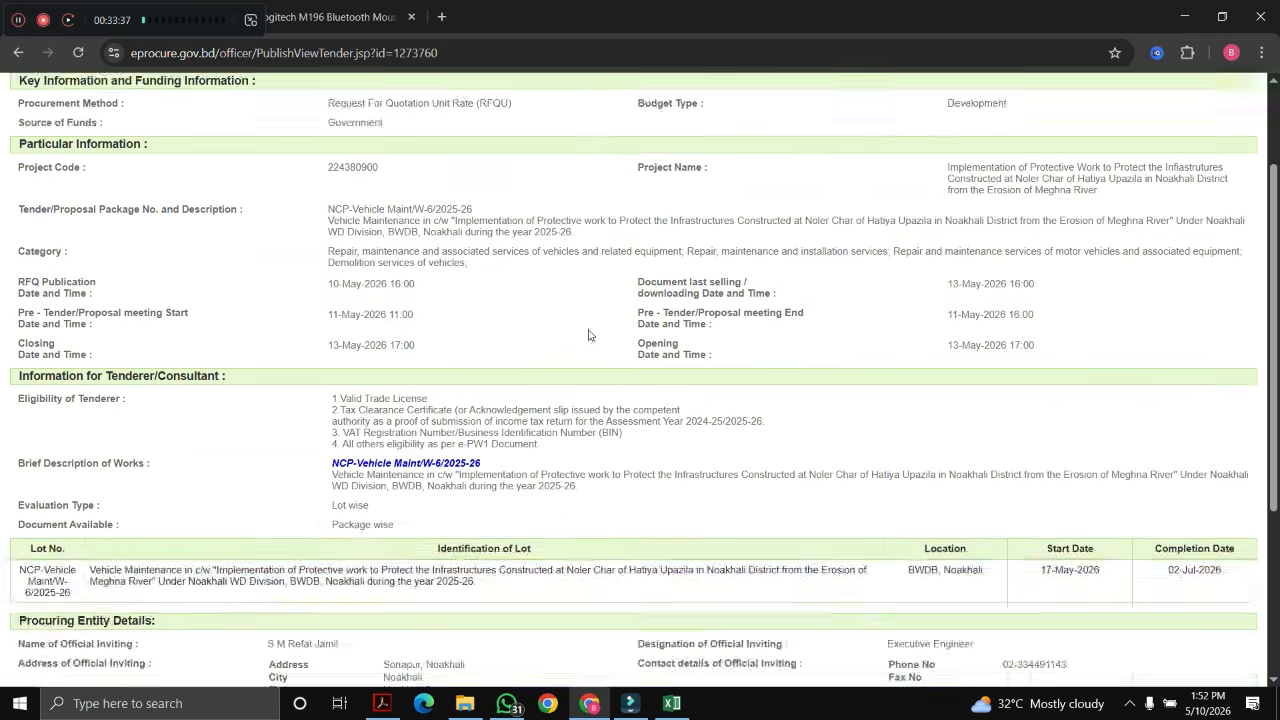
click(331, 514)
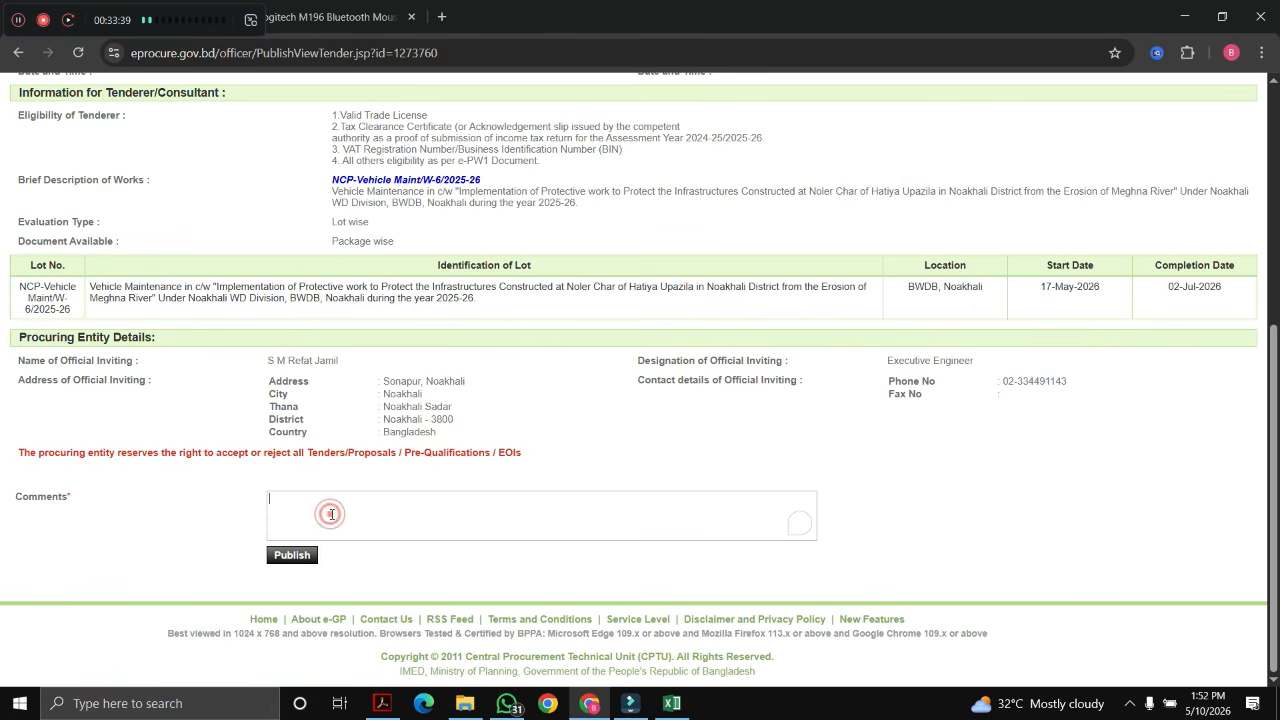
text(Punlished)
click(292, 555)
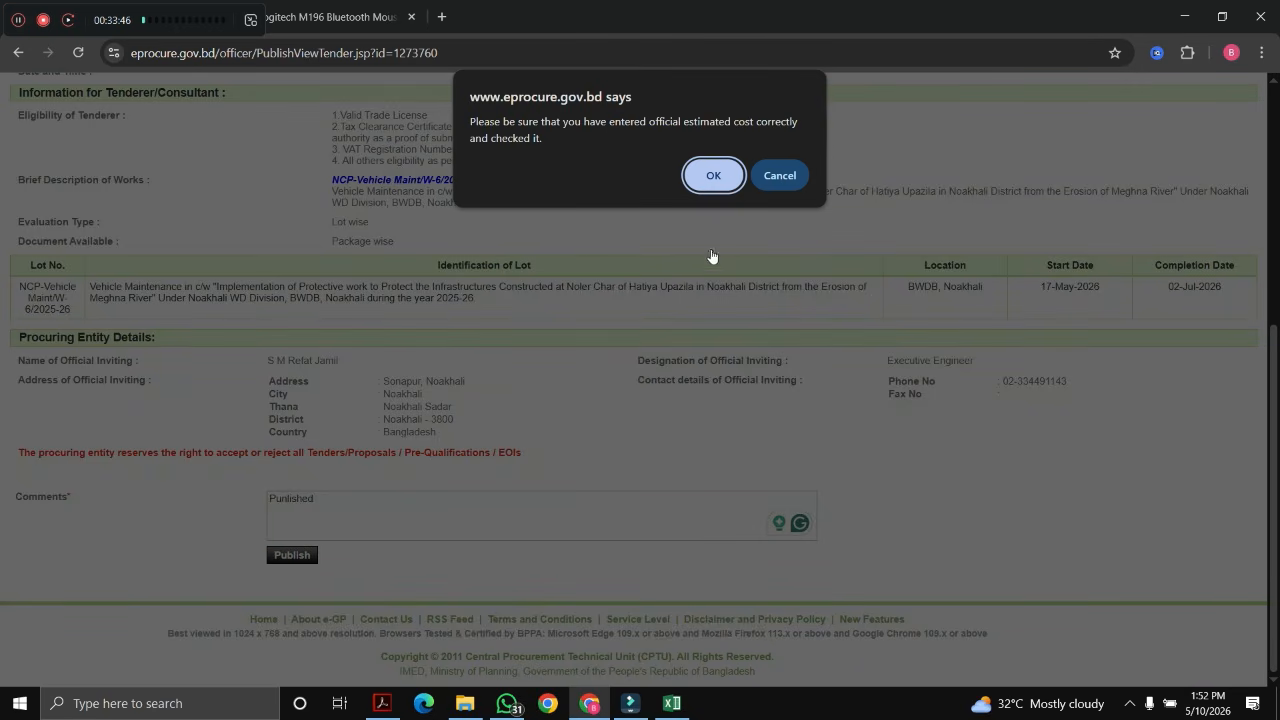
click(712, 178)
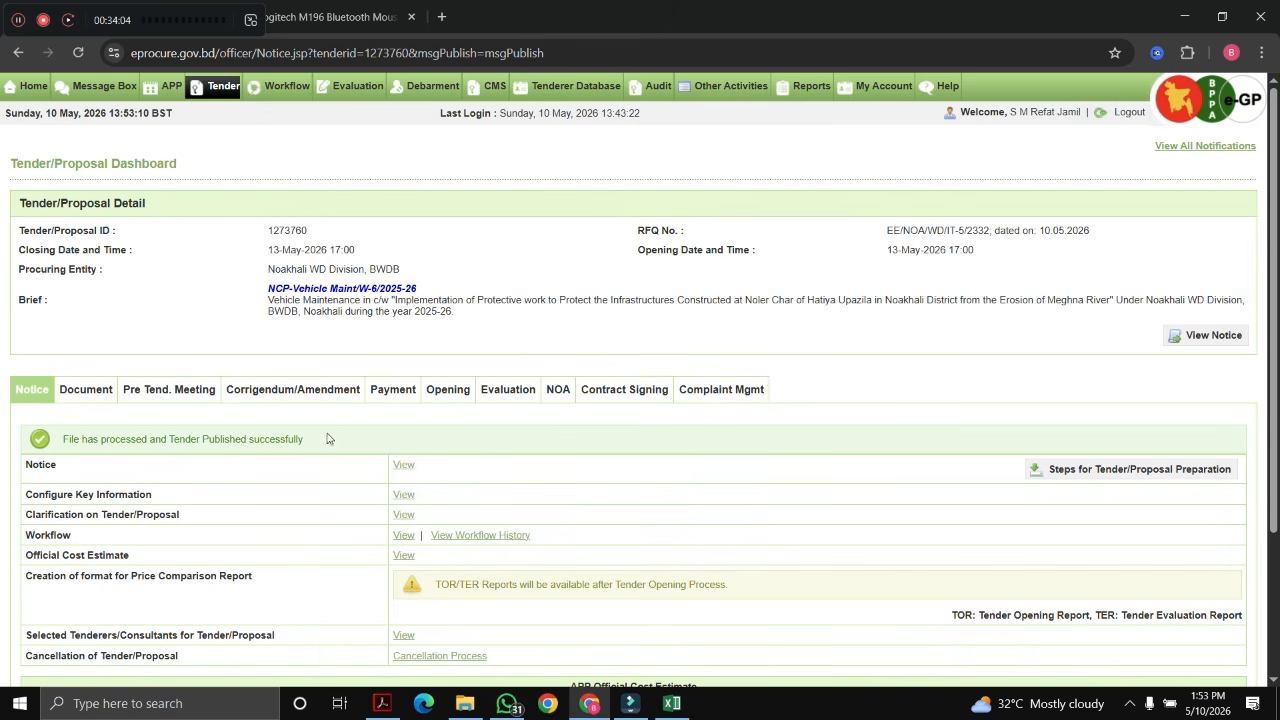
scroll(609, 434, down, 2)
scroll(669, 450, up, 2)
scroll(822, 446, down, 3)
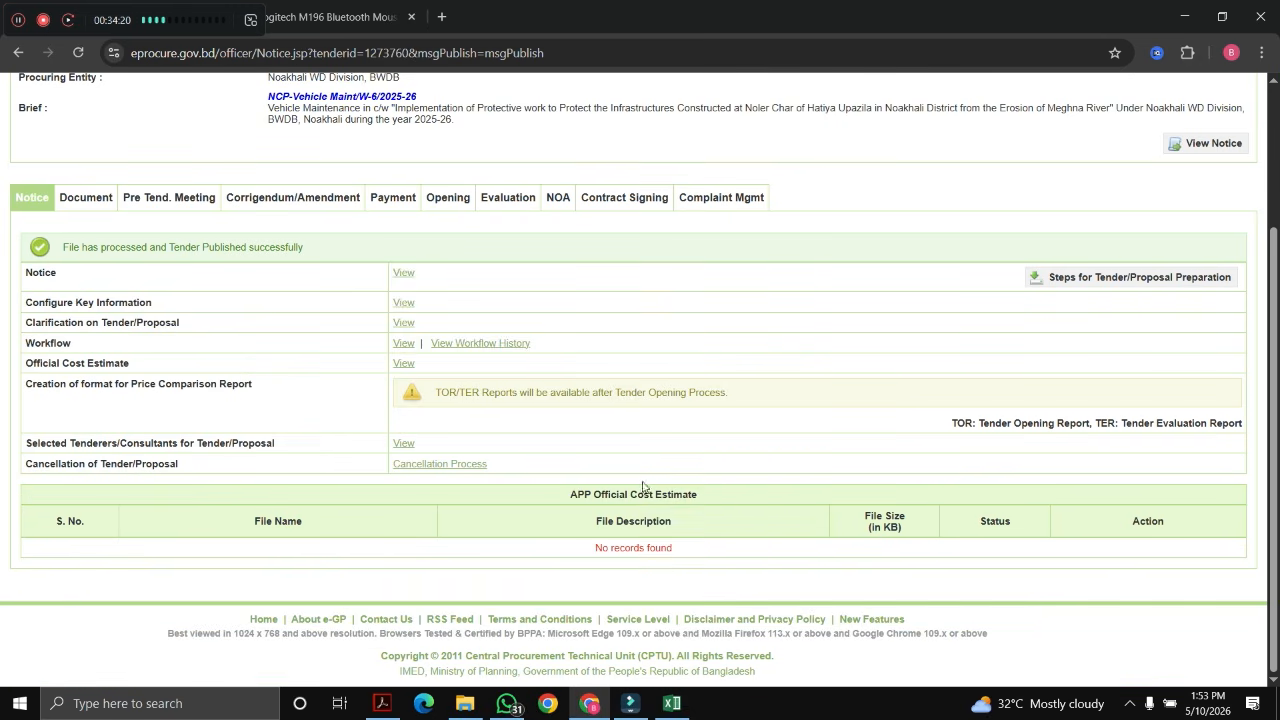
scroll(640, 488, up, 3)
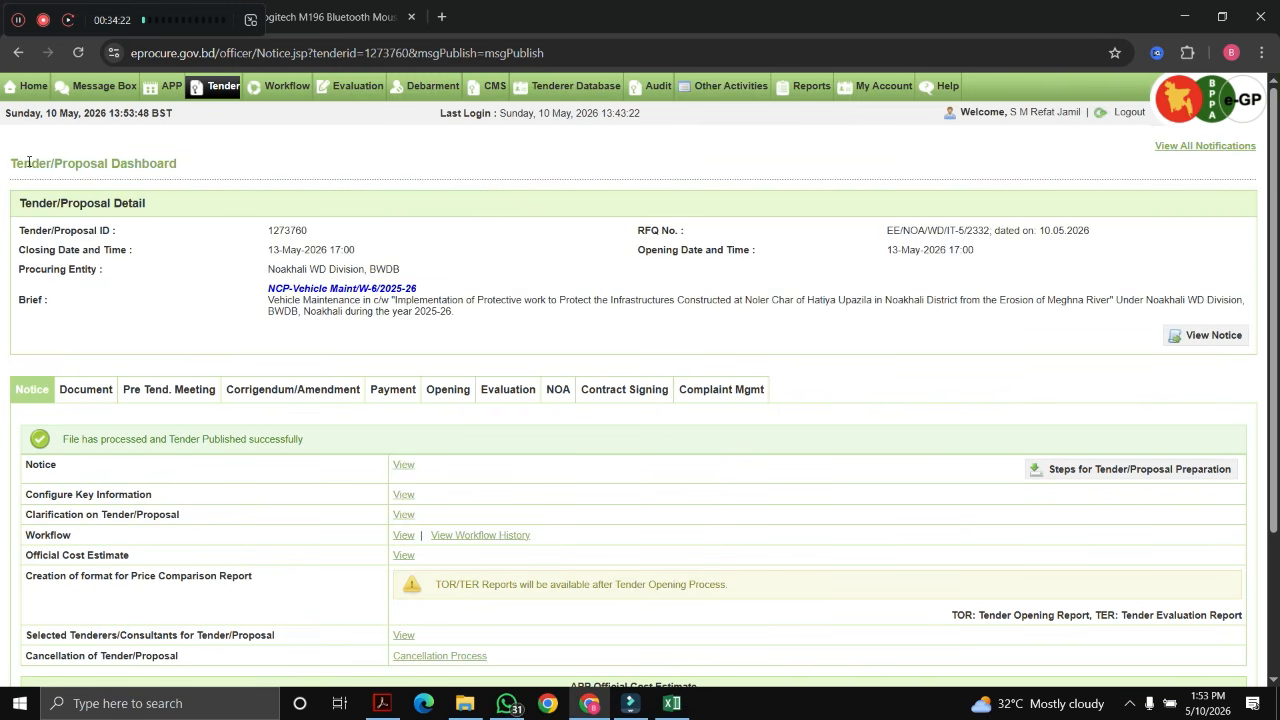